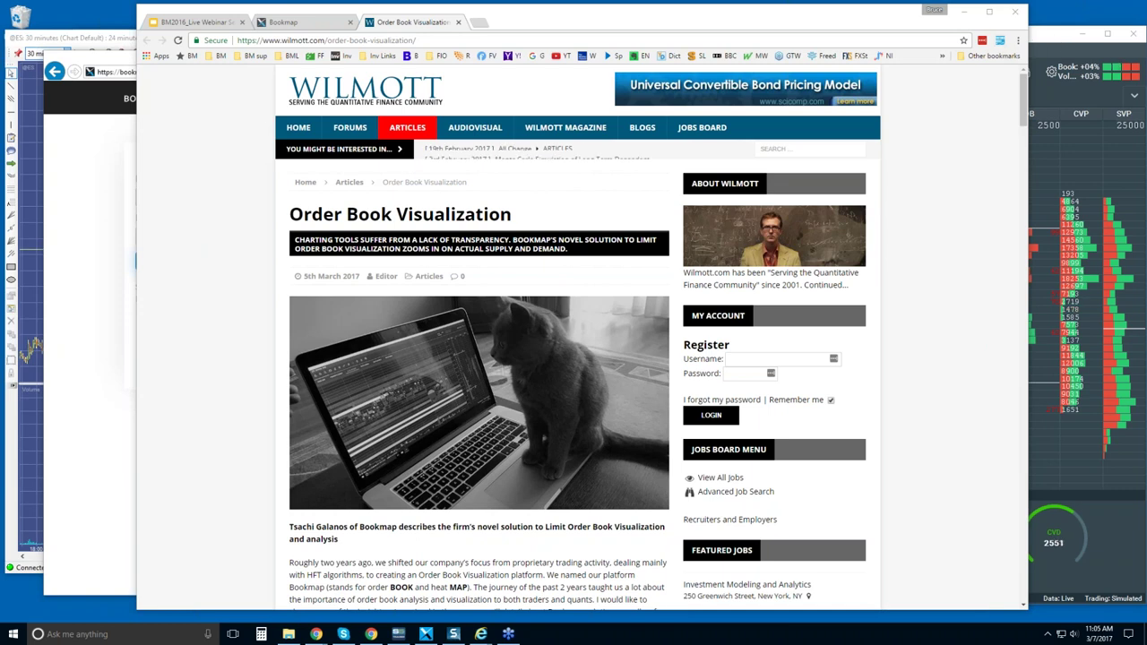
# Switch to Snagit Editor, enlarge its window, and view the annotated chart of the breakout above 2369.50 and the 2367 low.
pyautogui.click(453, 634)
pyautogui.moveTo(521, 54); pyautogui.dragTo(282, 16)
pyautogui.moveTo(681, 530)
pyautogui.mouseDown()
pyautogui.moveTo(770, 537)
pyautogui.moveTo(1116, 611)
pyautogui.mouseUp()
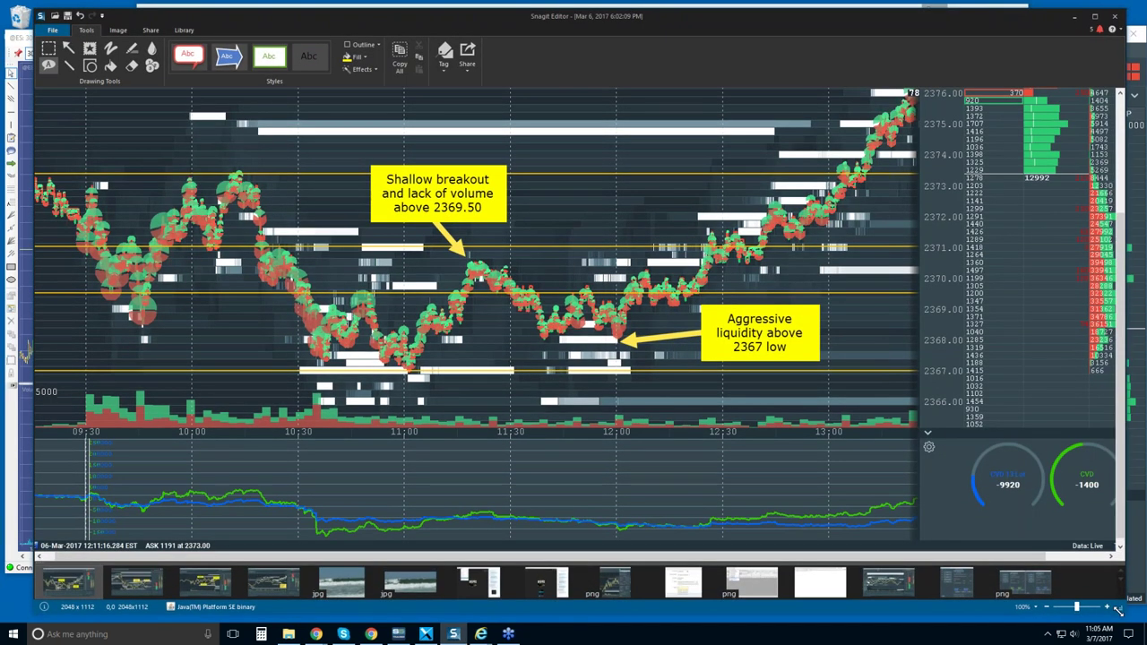
pyautogui.scroll(1, 806, 243)
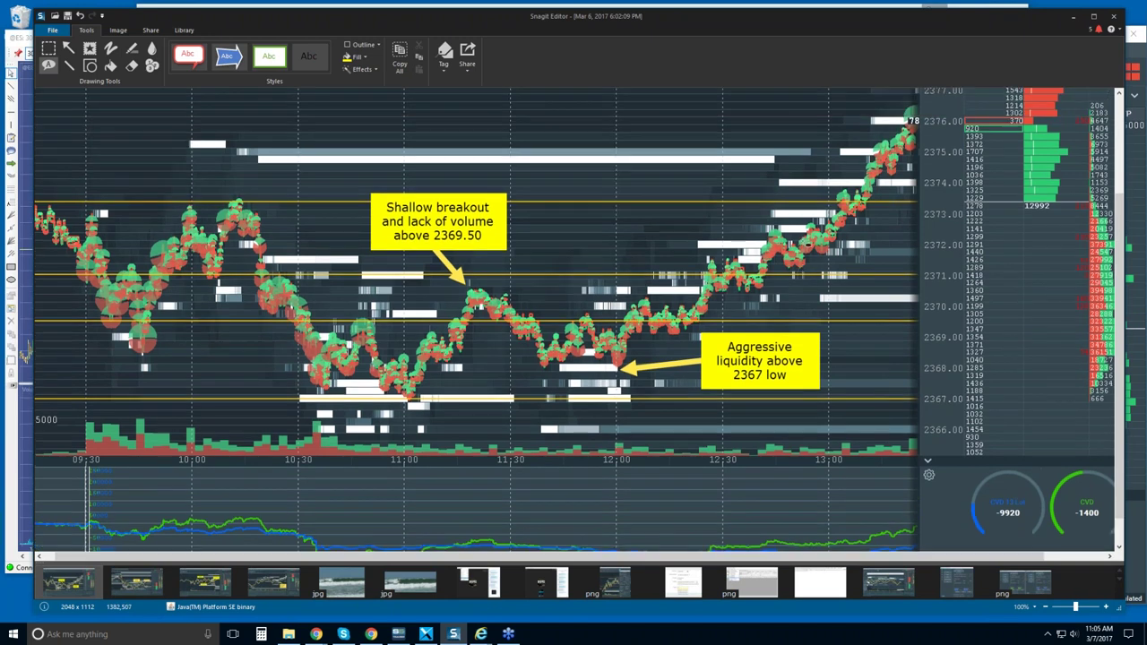
pyautogui.scroll(1, 789, 243)
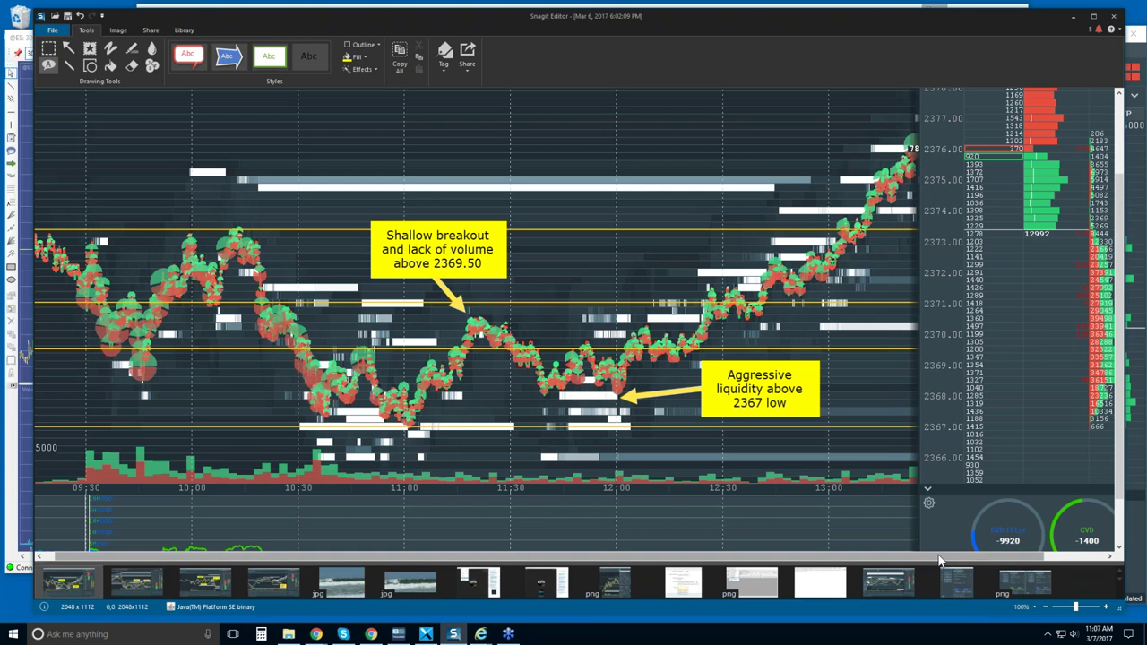
pyautogui.scroll(-1, 941, 560)
pyautogui.scroll(2, 932, 386)
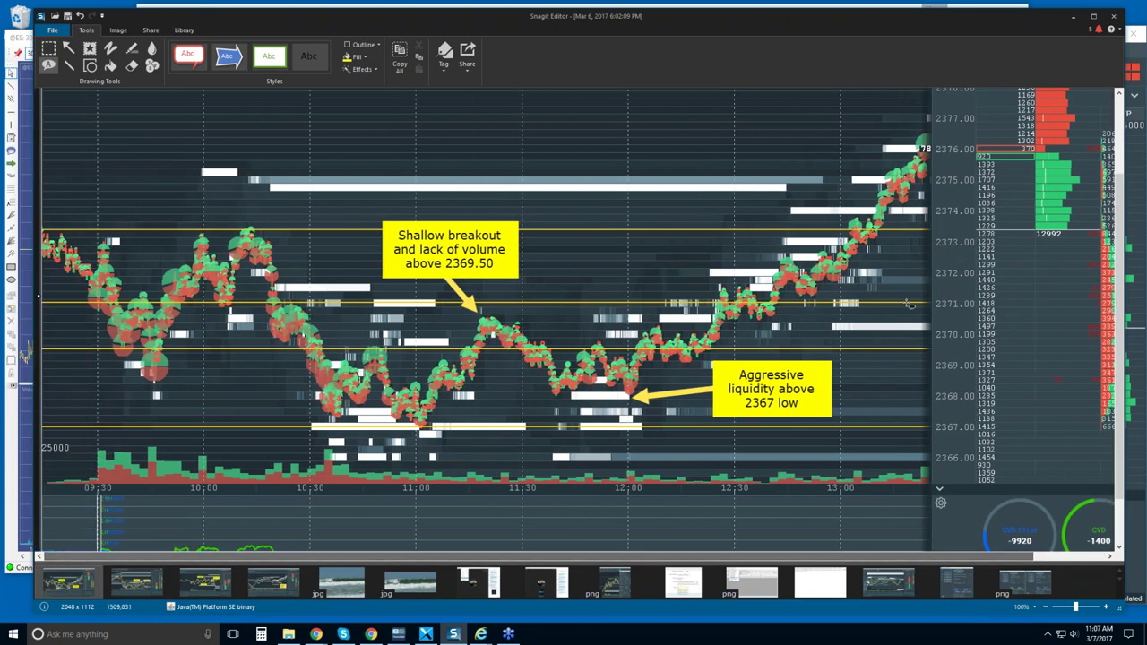
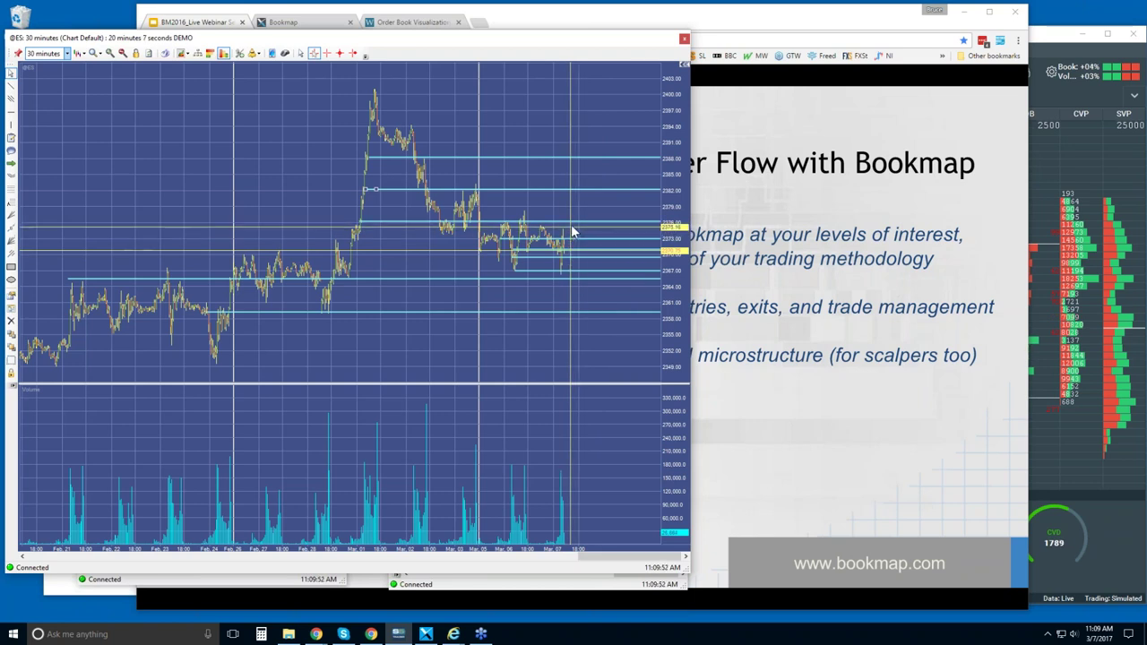
pyautogui.moveTo(548, 231)
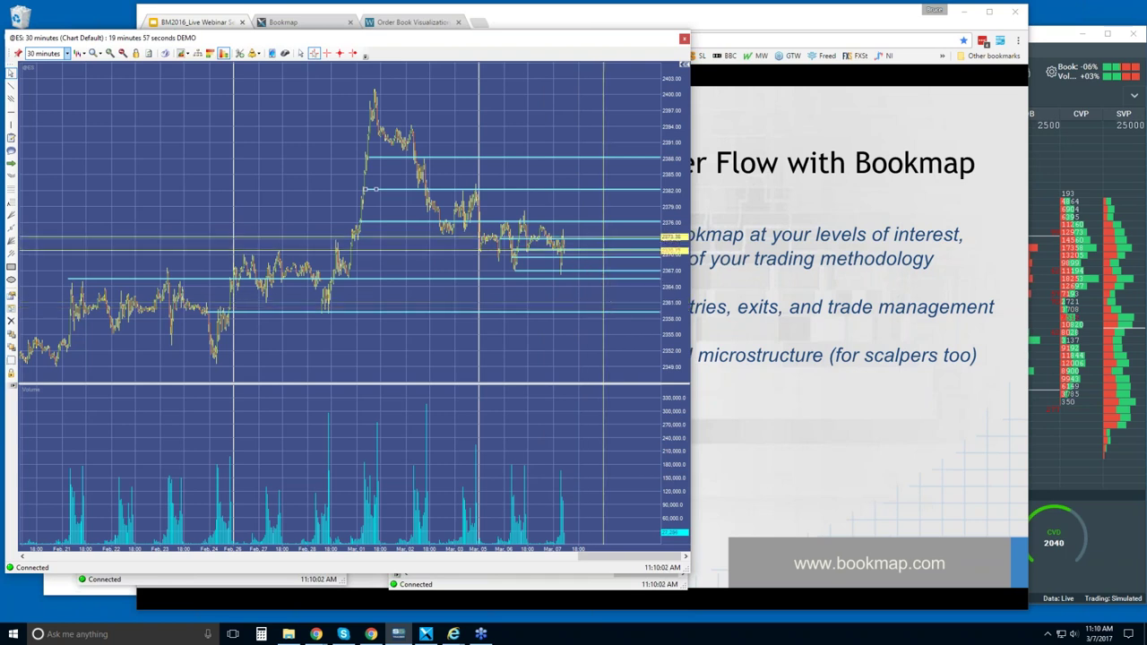
pyautogui.scroll(4, 592, 233)
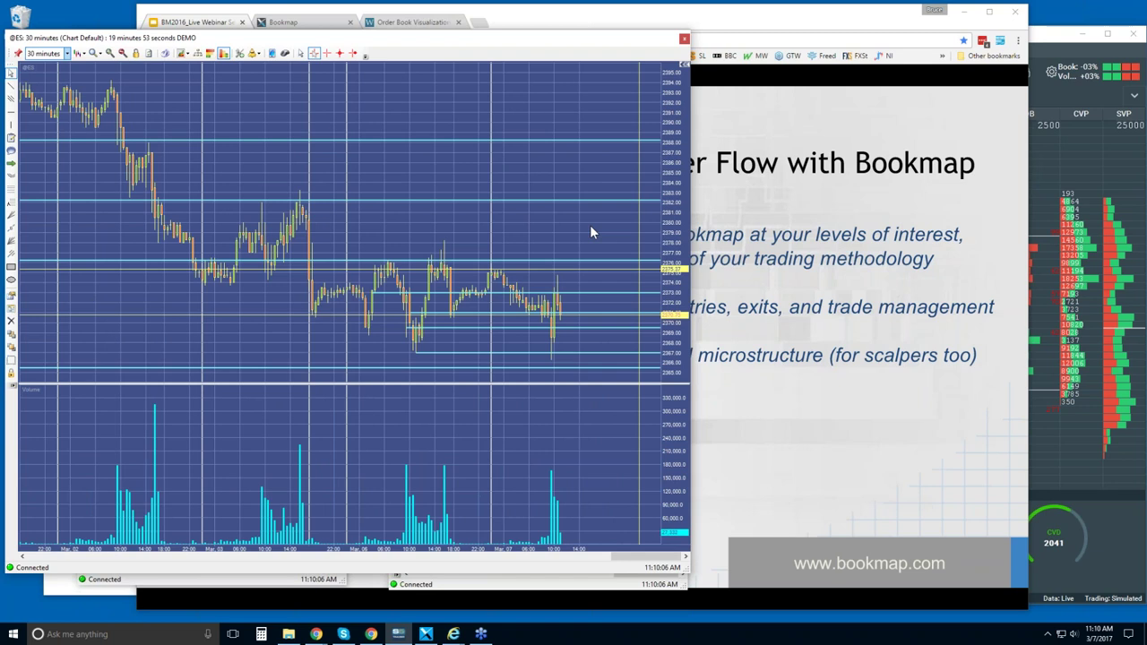
pyautogui.click(68, 54)
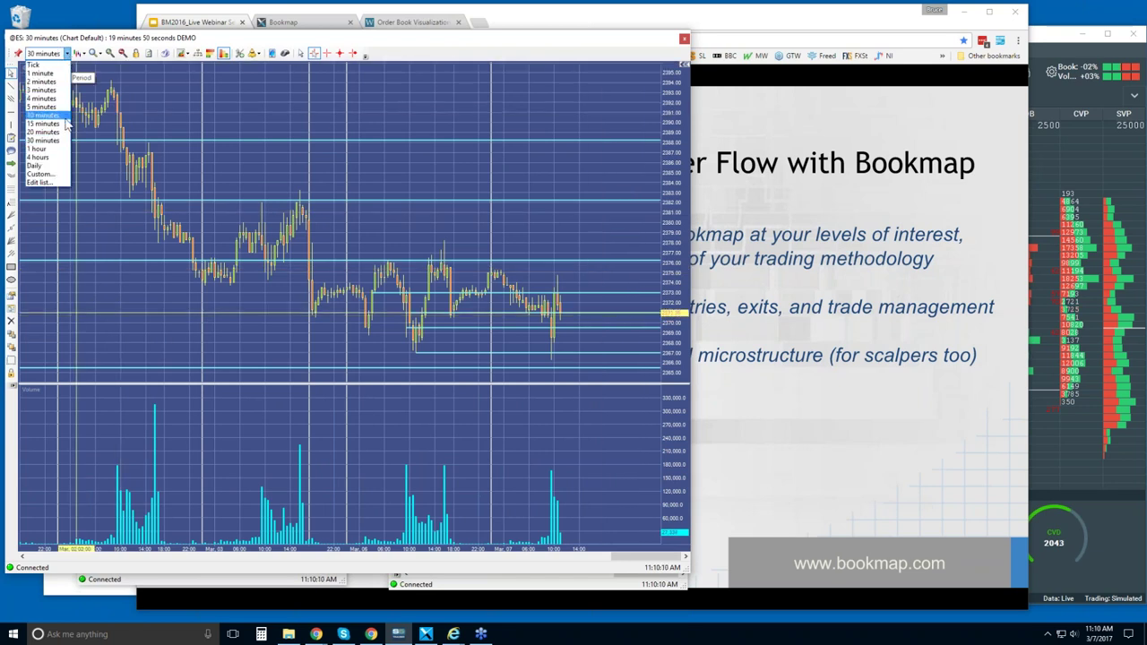
pyautogui.click(41, 106)
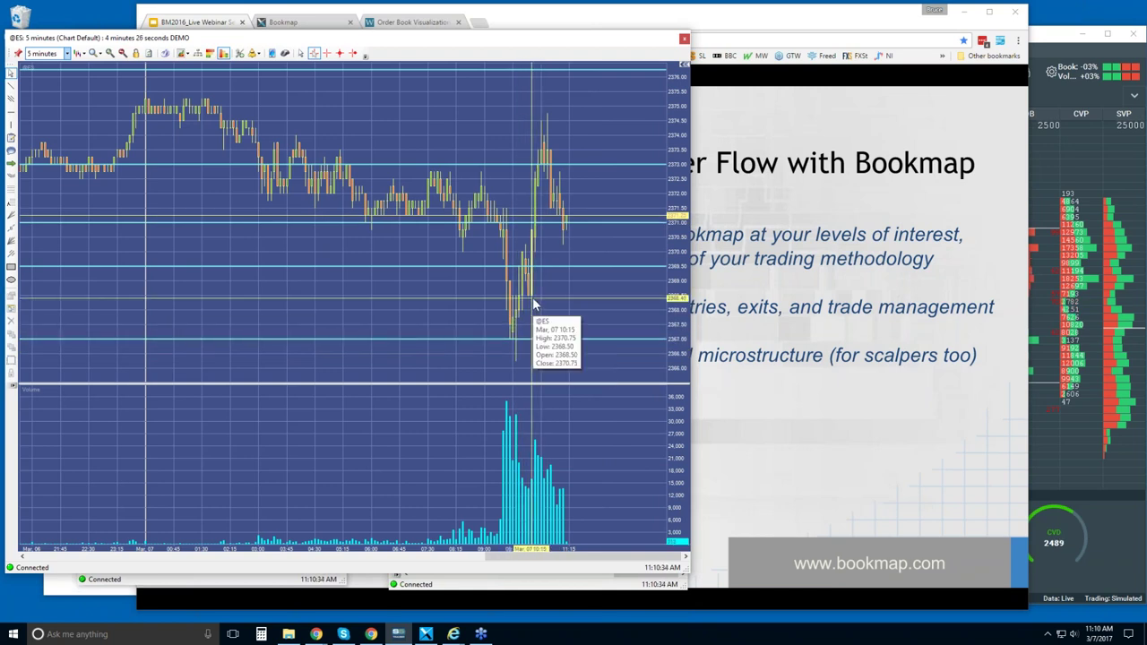
pyautogui.scroll(2, 532, 310)
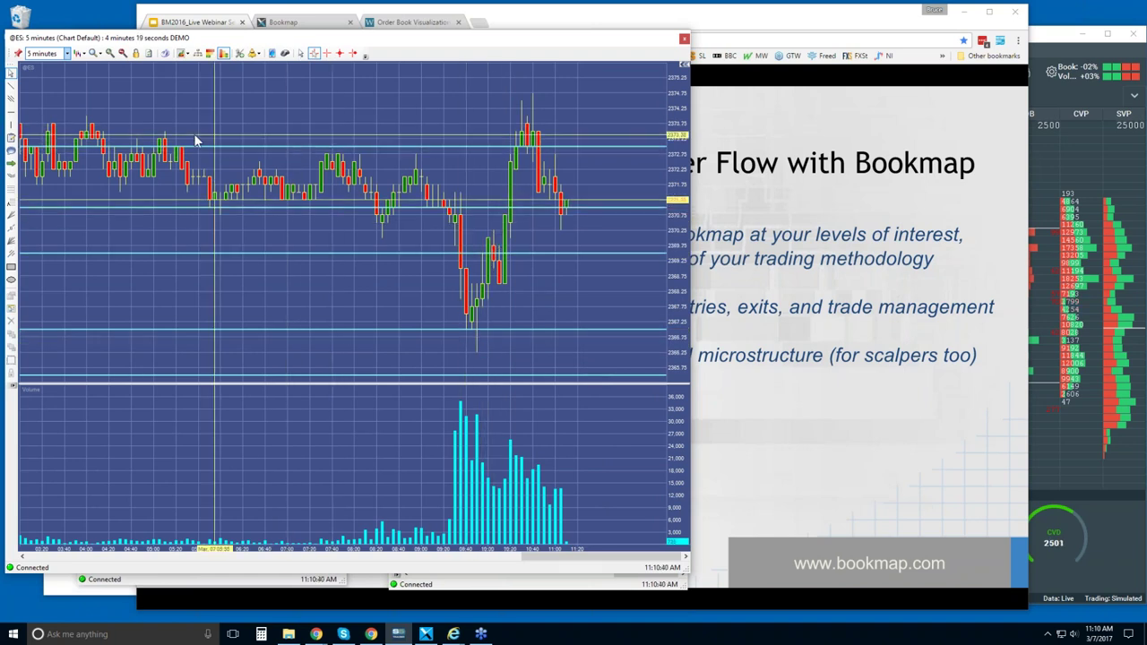
# Switch to Bookmap, maximize it, and draw a horizontal line at 2367.00 on the ESH7 chart.
pyautogui.click(1043, 38)
pyautogui.doubleClick(800, 12)
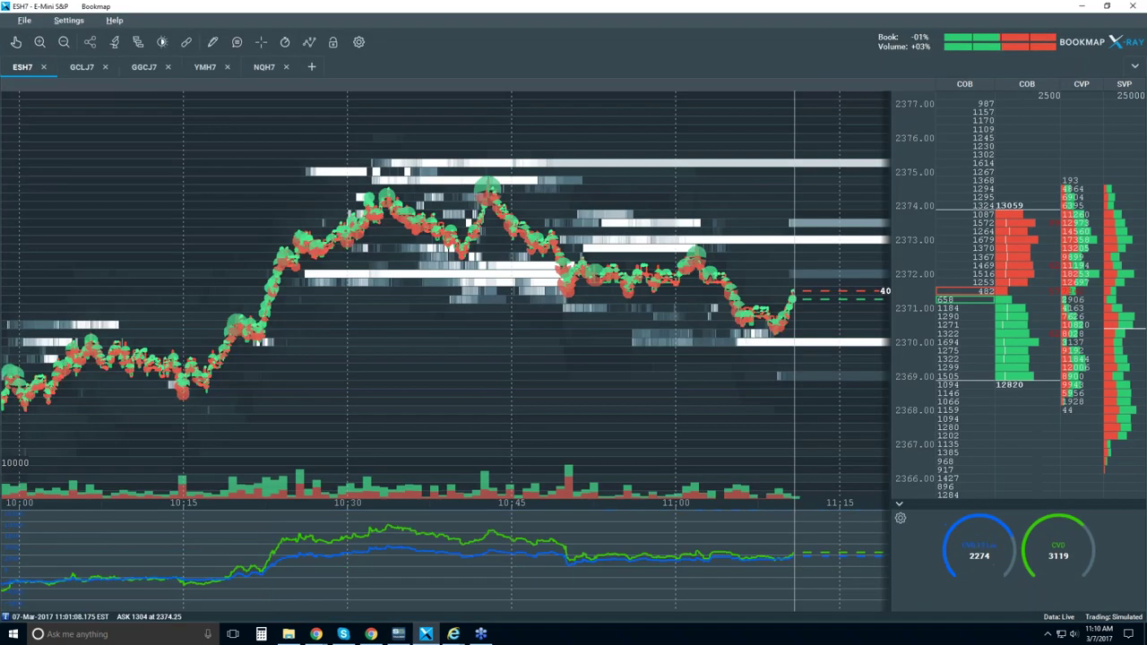
pyautogui.scroll(-2, 678, 200)
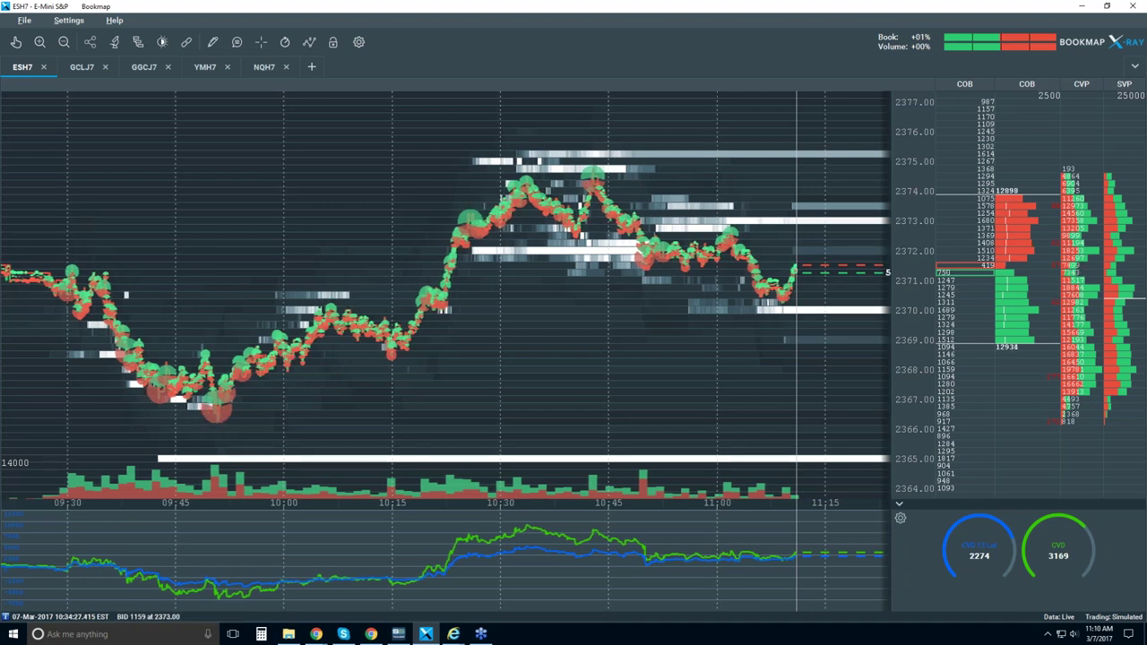
pyautogui.click(212, 42)
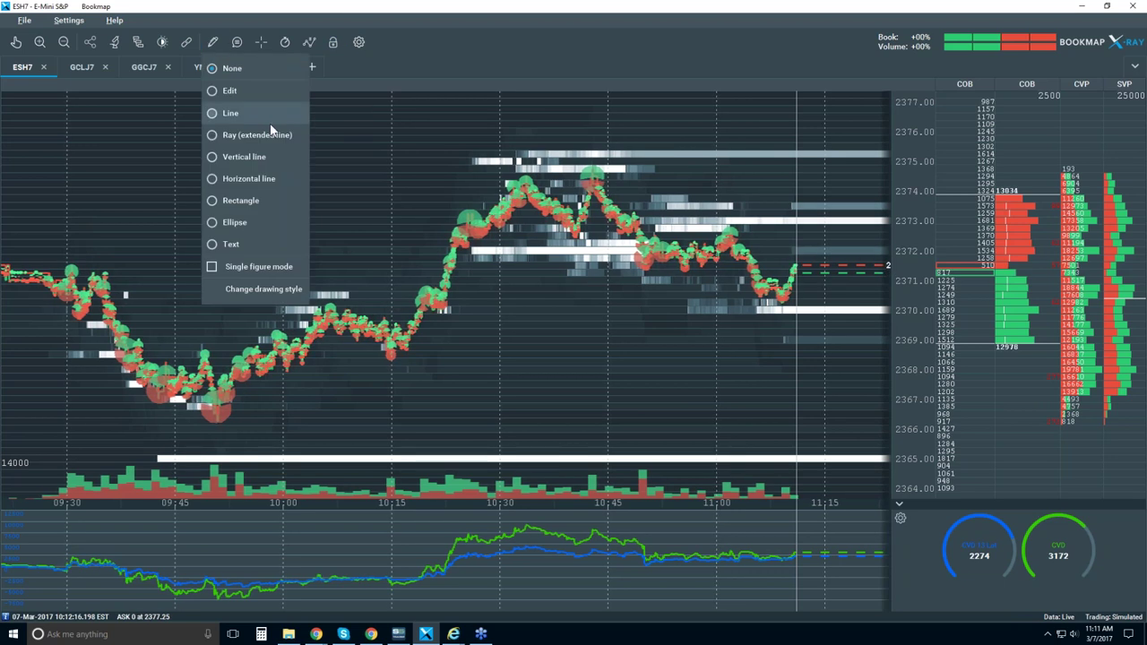
pyautogui.click(256, 178)
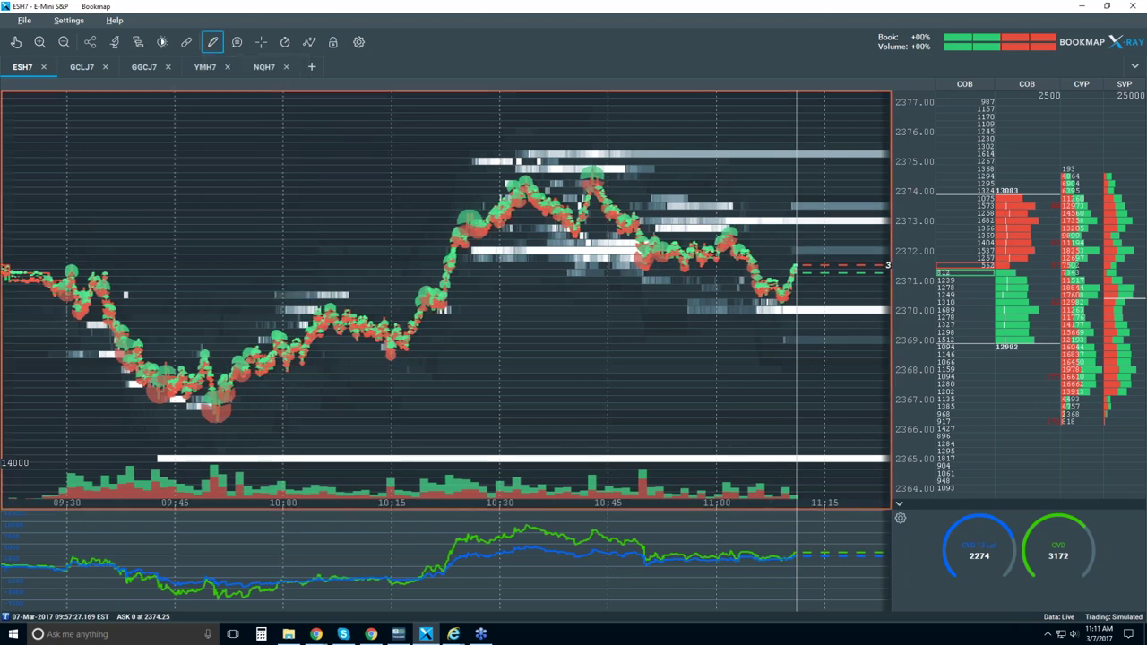
pyautogui.click(88, 400)
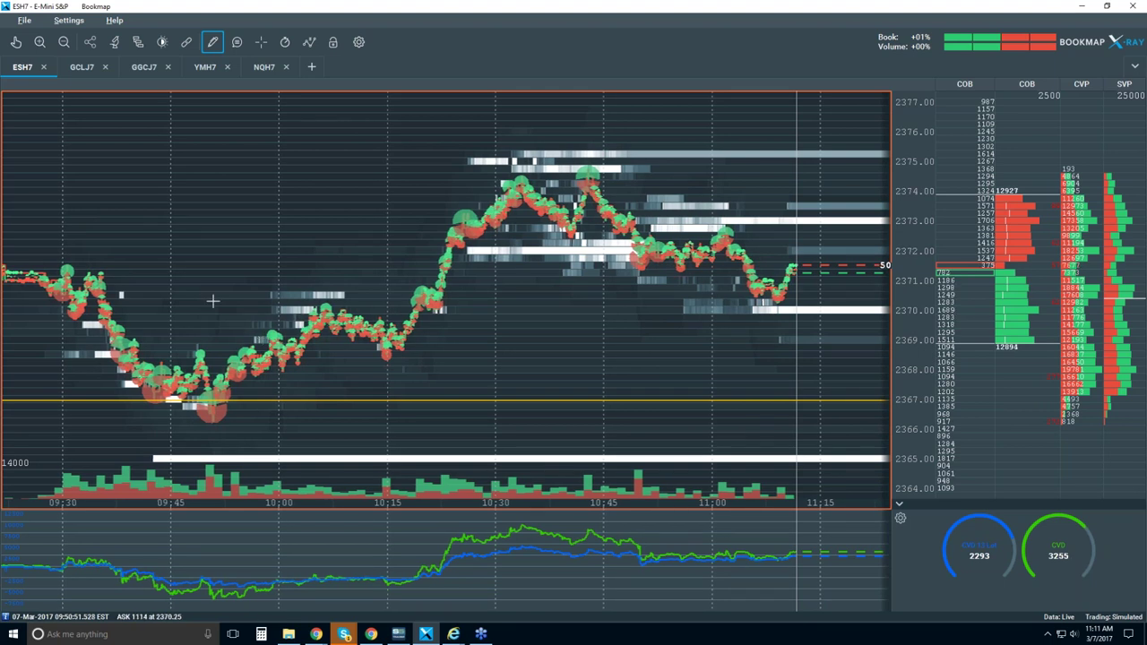
# Enable chart panning, turn off the drawing tool, and focus the ESH7 heatmap on the 09:46–10:04 low around 2367.
pyautogui.click(16, 42)
pyautogui.scroll(2, 202, 323)
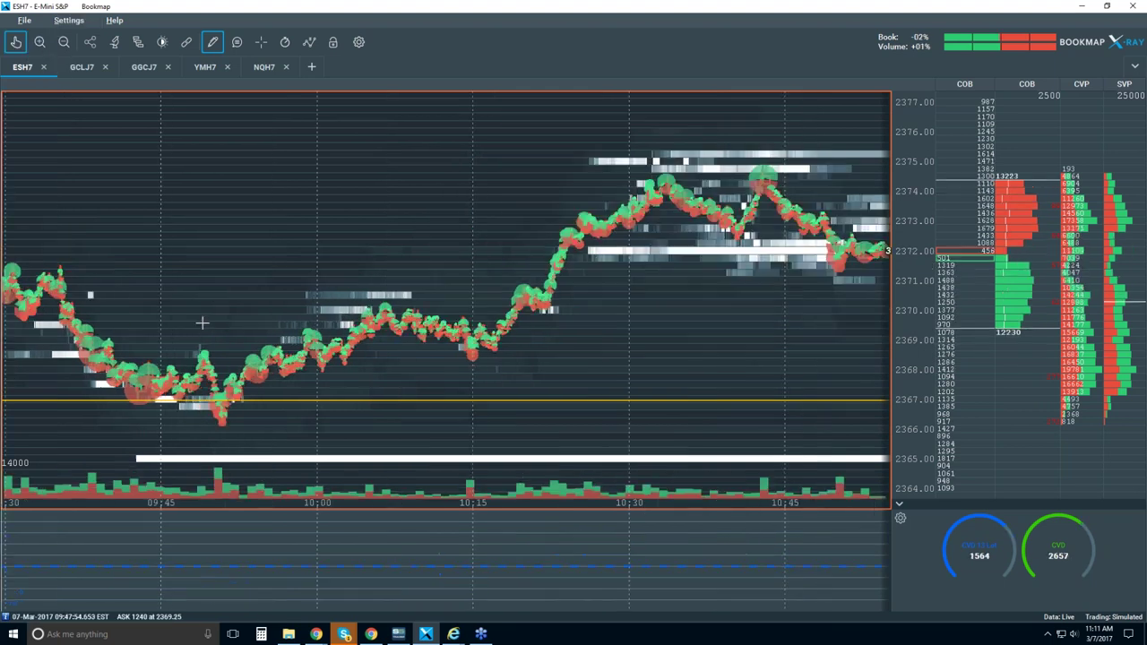
pyautogui.scroll(2, 202, 323)
pyautogui.scroll(2, 240, 295)
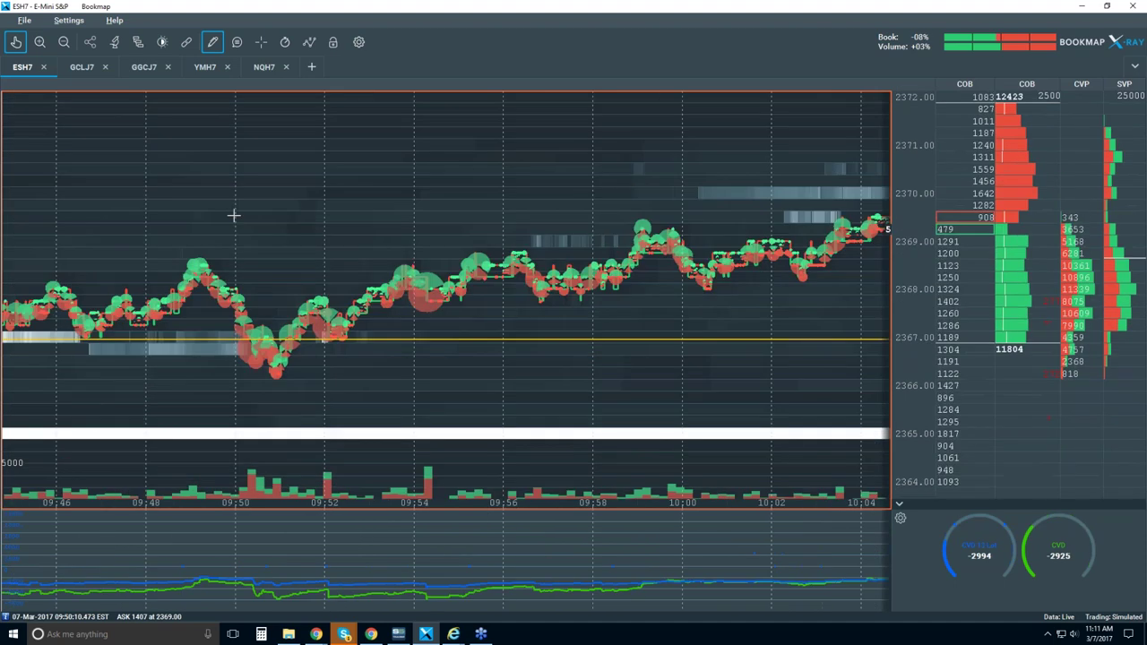
pyautogui.click(212, 42)
pyautogui.click(232, 68)
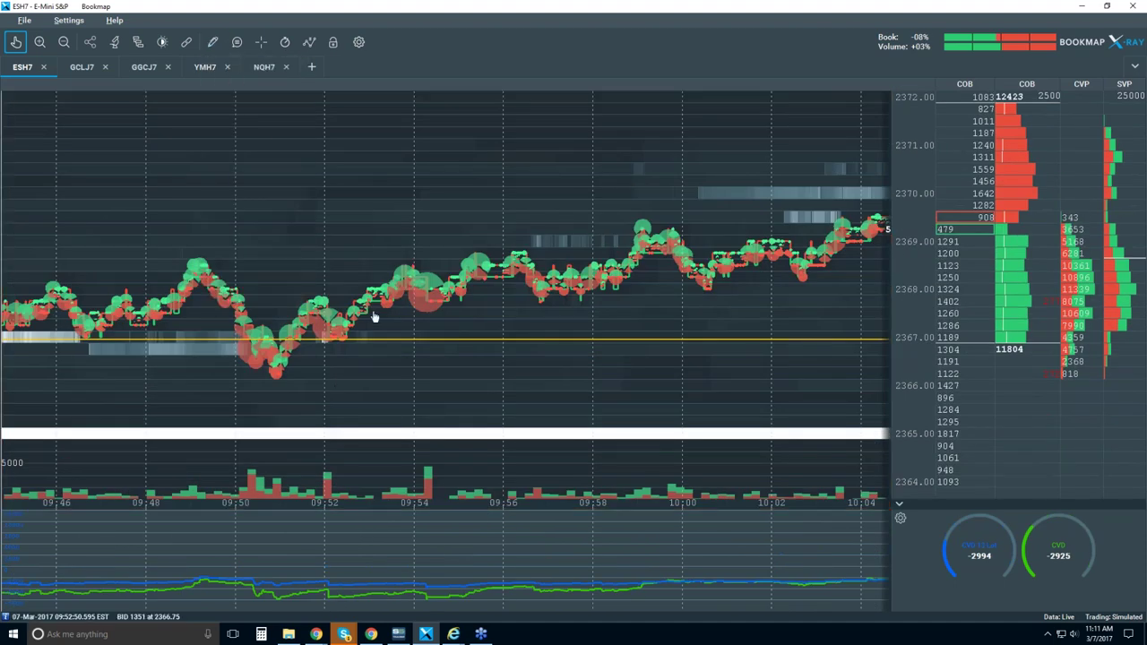
# Draw a second horizontal line at about 2368.50 on the ESH7 chart and leave drawing mode.
pyautogui.scroll(-4, 499, 242)
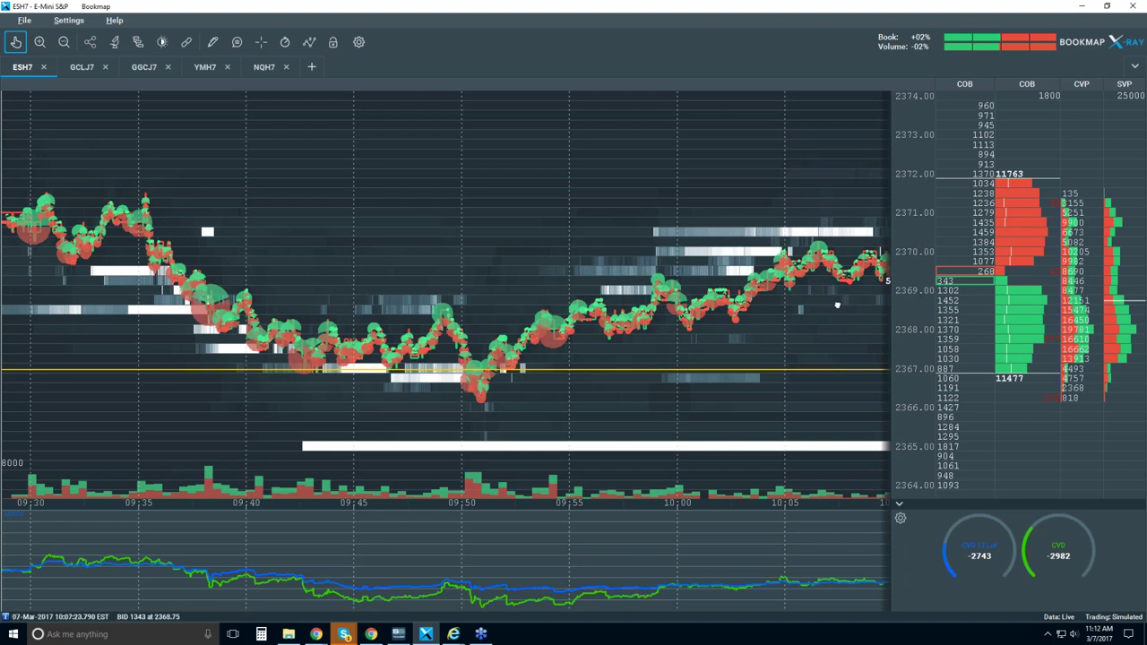
pyautogui.moveTo(792, 301); pyautogui.dragTo(691, 299)
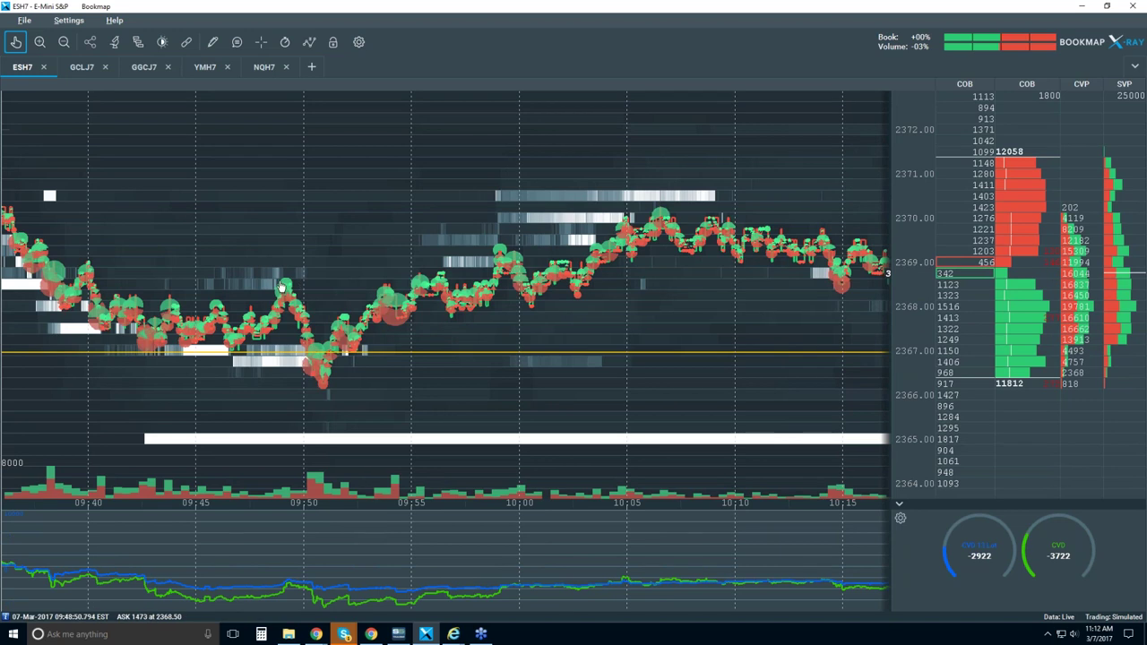
pyautogui.click(211, 43)
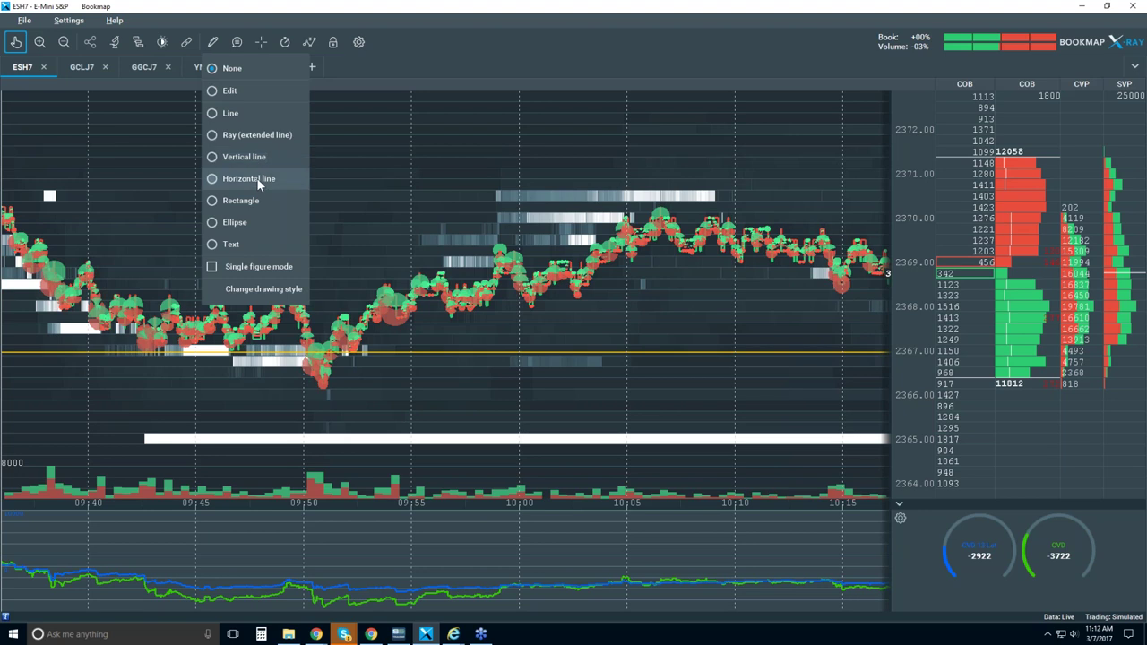
pyautogui.click(256, 178)
pyautogui.click(309, 276)
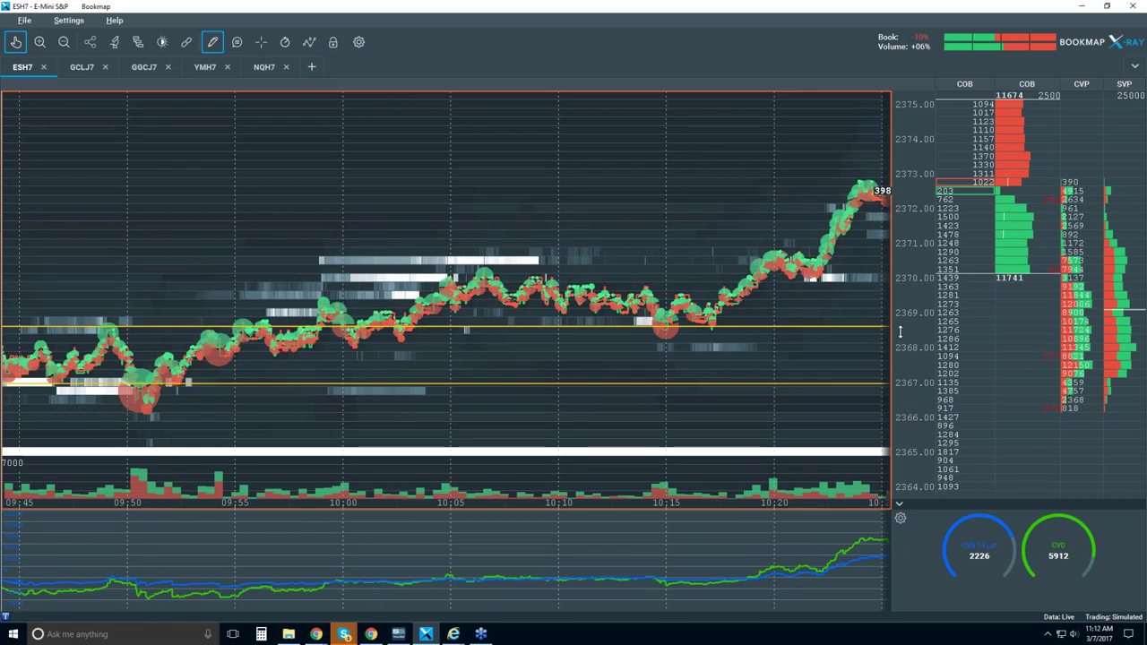
pyautogui.click(212, 42)
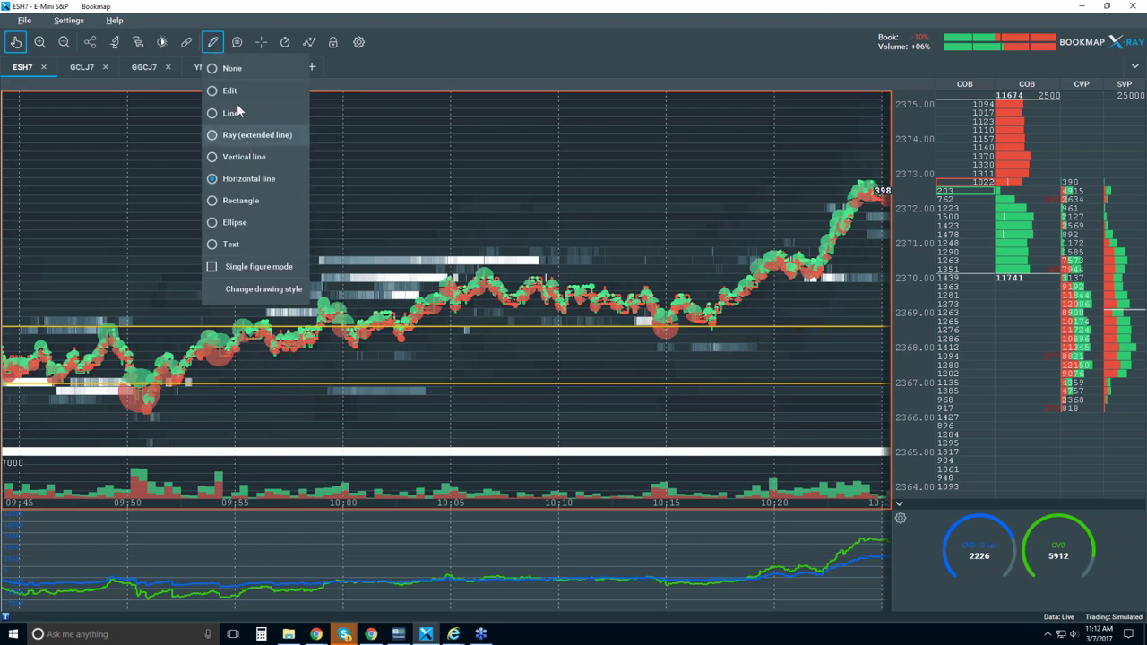
pyautogui.click(238, 71)
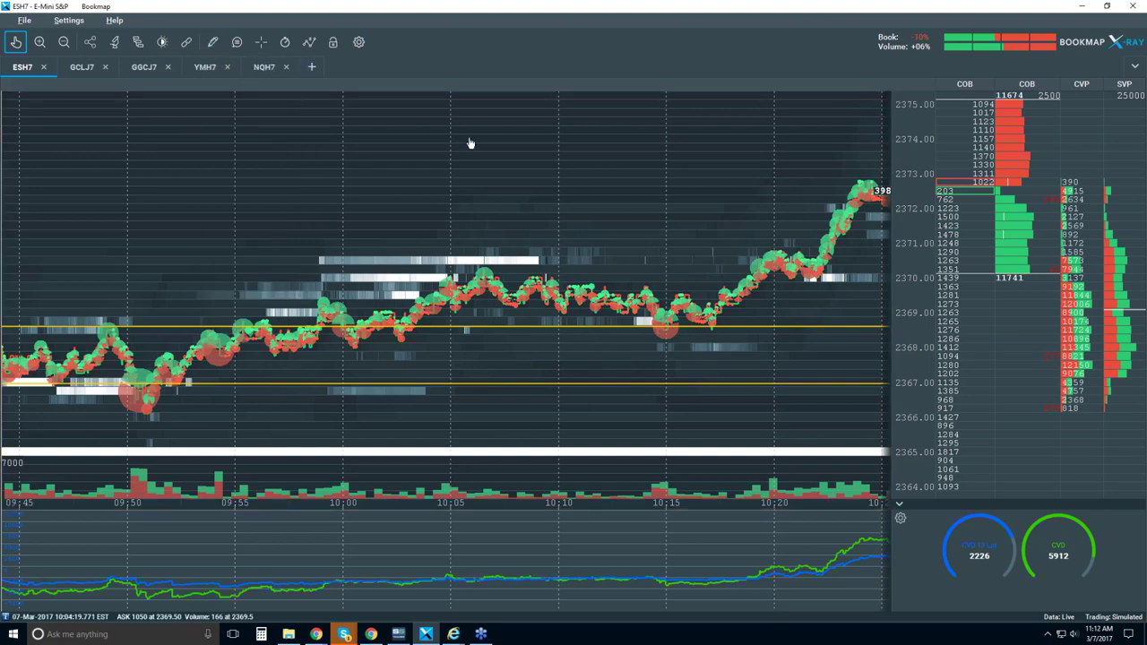
pyautogui.doubleClick(511, 9)
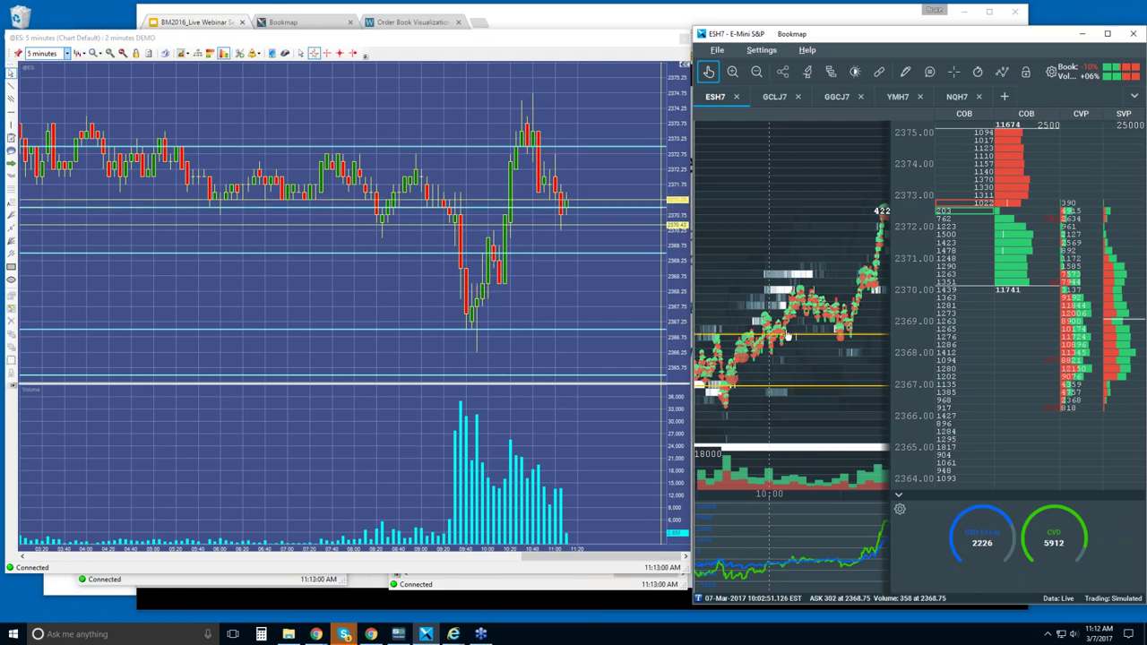
pyautogui.click(497, 311)
pyautogui.moveTo(489, 312)
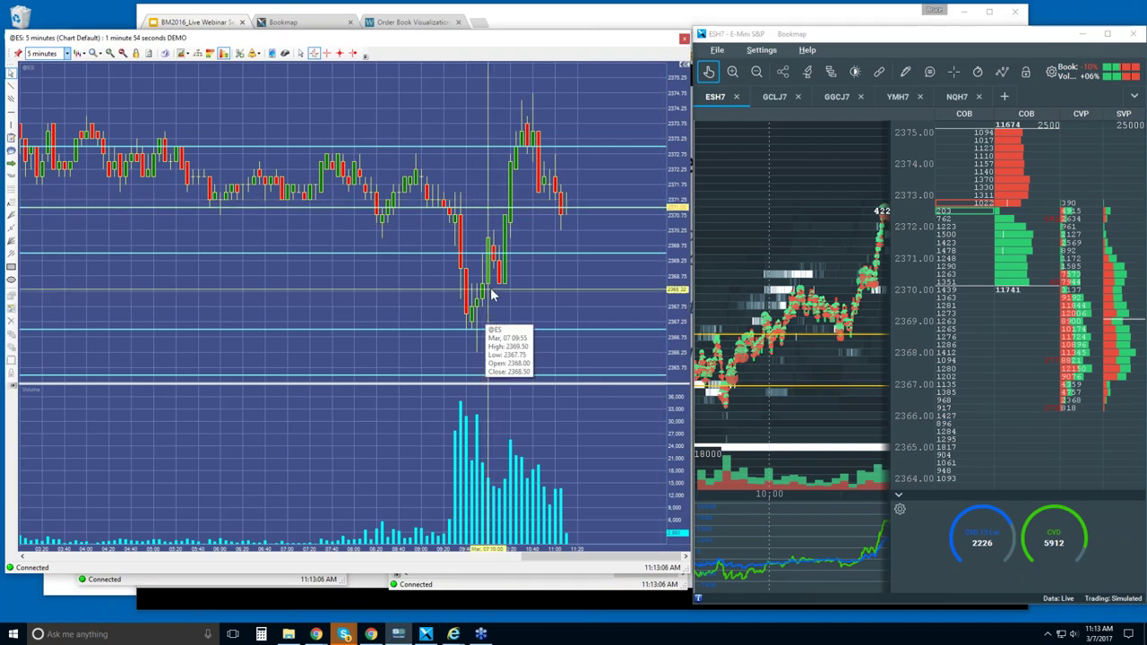
pyautogui.moveTo(489, 288)
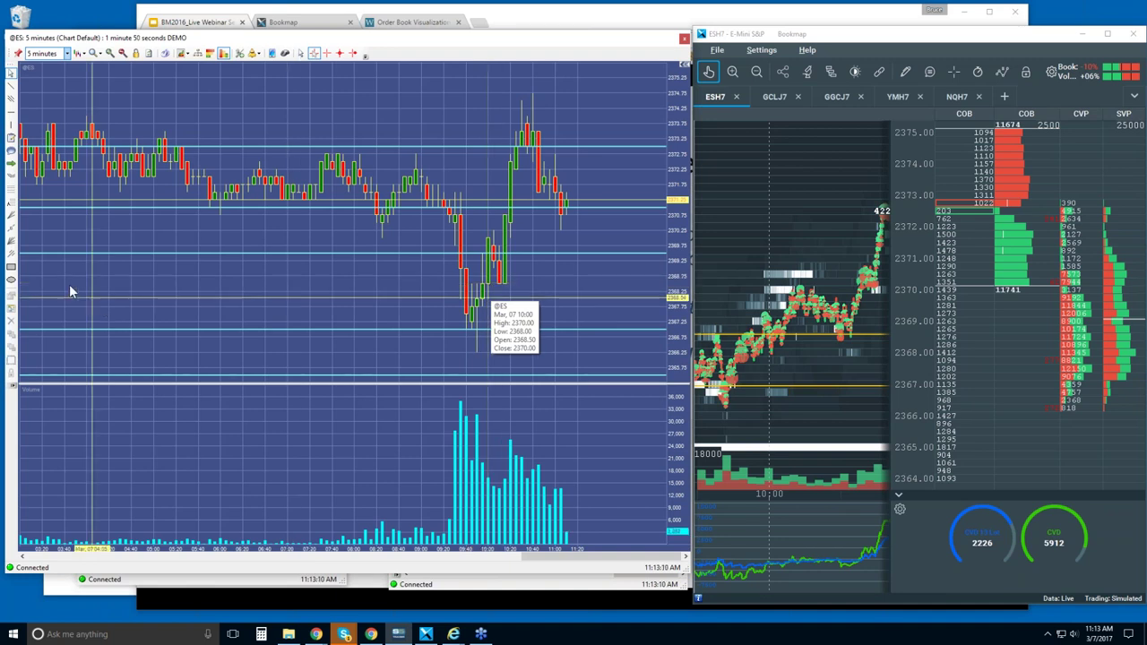
pyautogui.moveTo(424, 283); pyautogui.dragTo(535, 354)
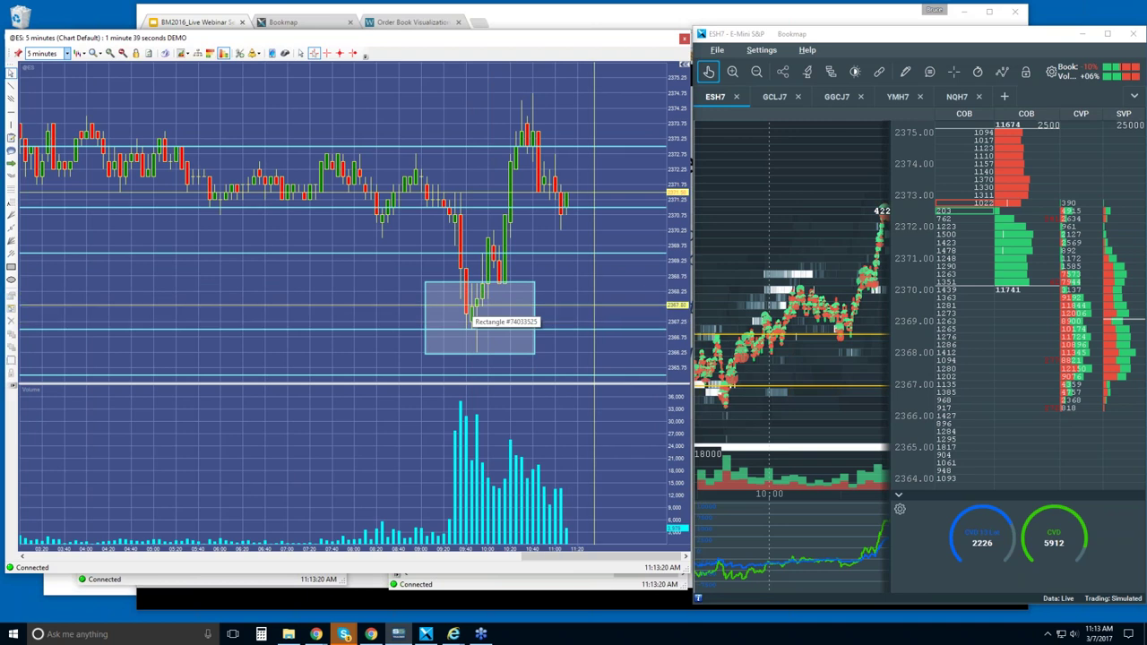
# Maximize Bookmap and examine the ESH7 price action and liquidity from the two horizontal lines up to 11:15.
pyautogui.doubleClick(934, 38)
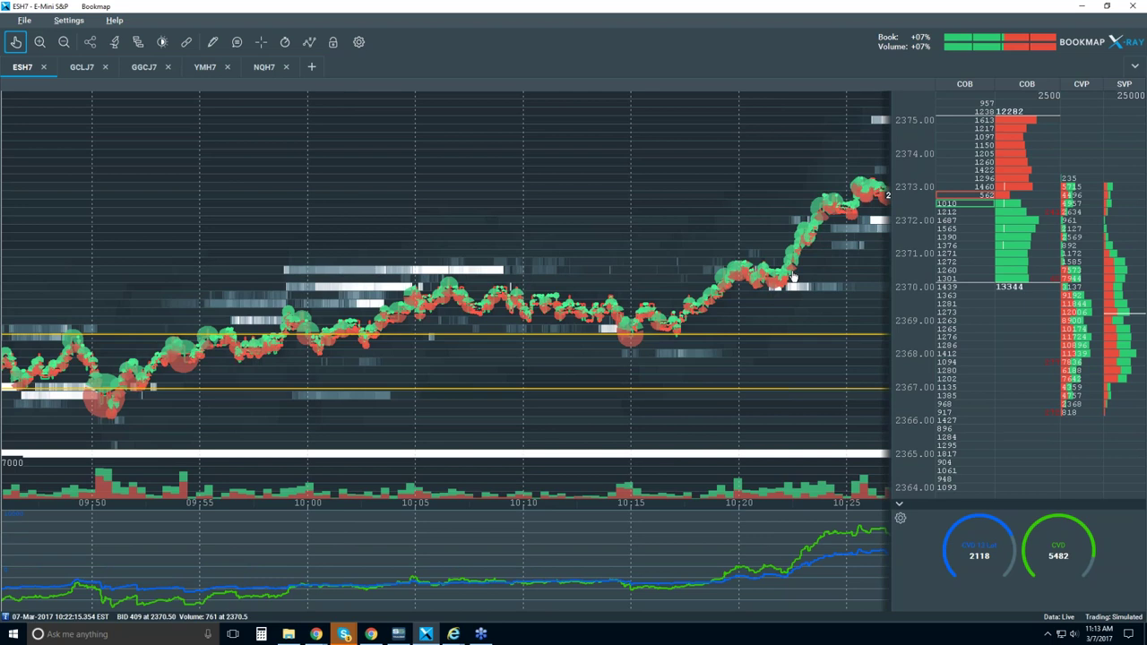
pyautogui.scroll(-2, 625, 244)
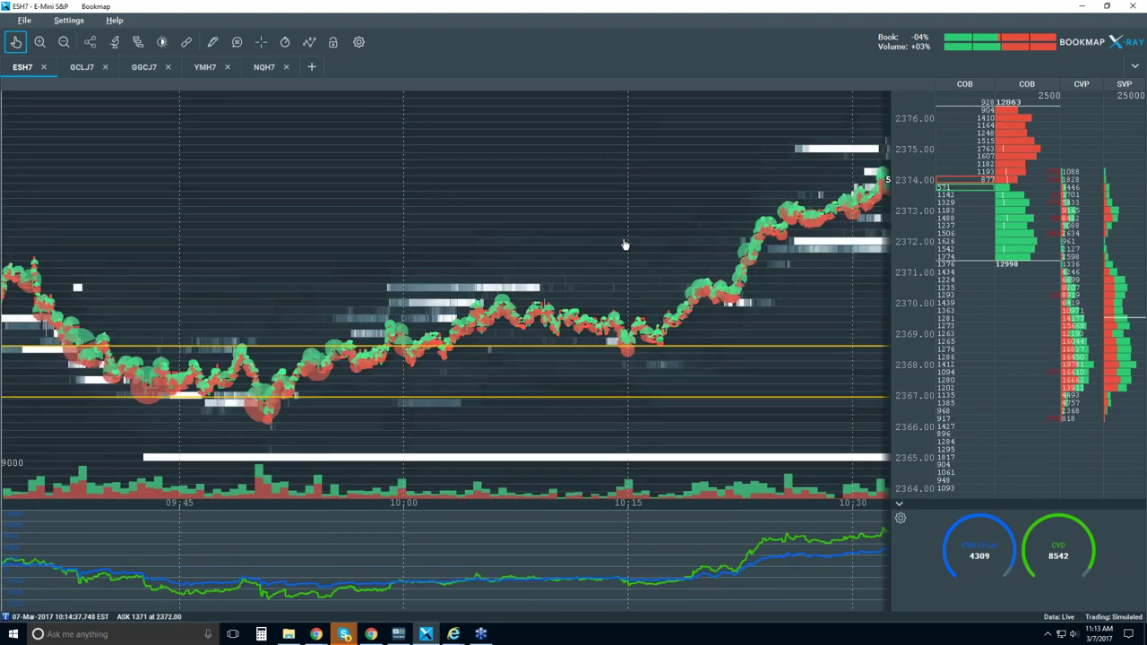
pyautogui.scroll(-2, 630, 222)
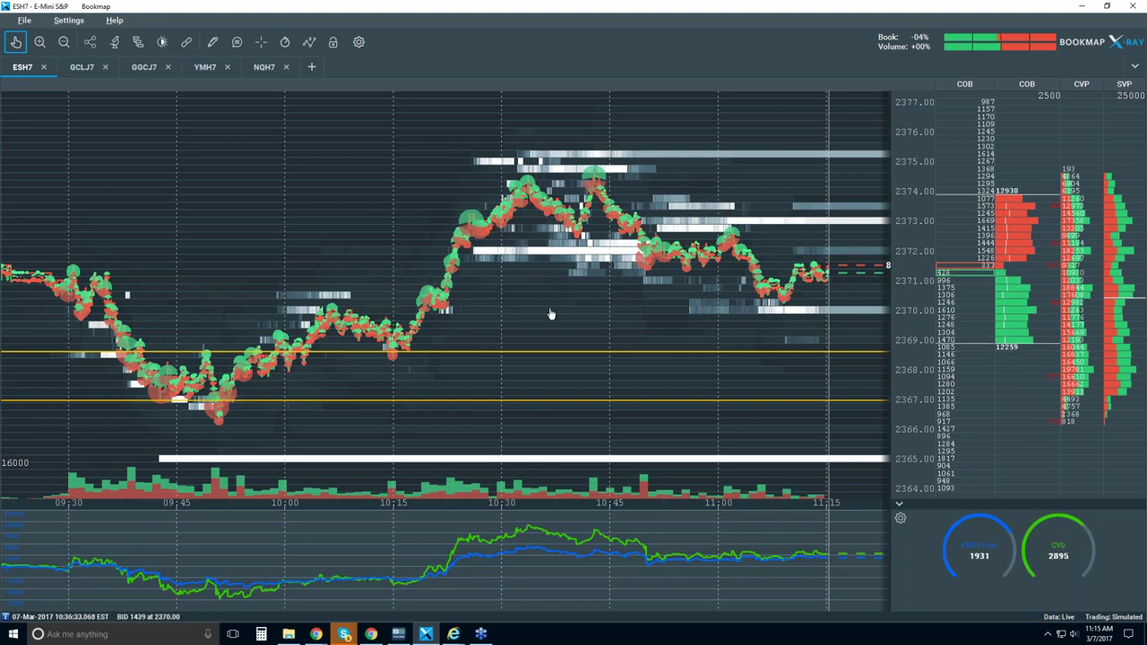
pyautogui.scroll(-1, 502, 314)
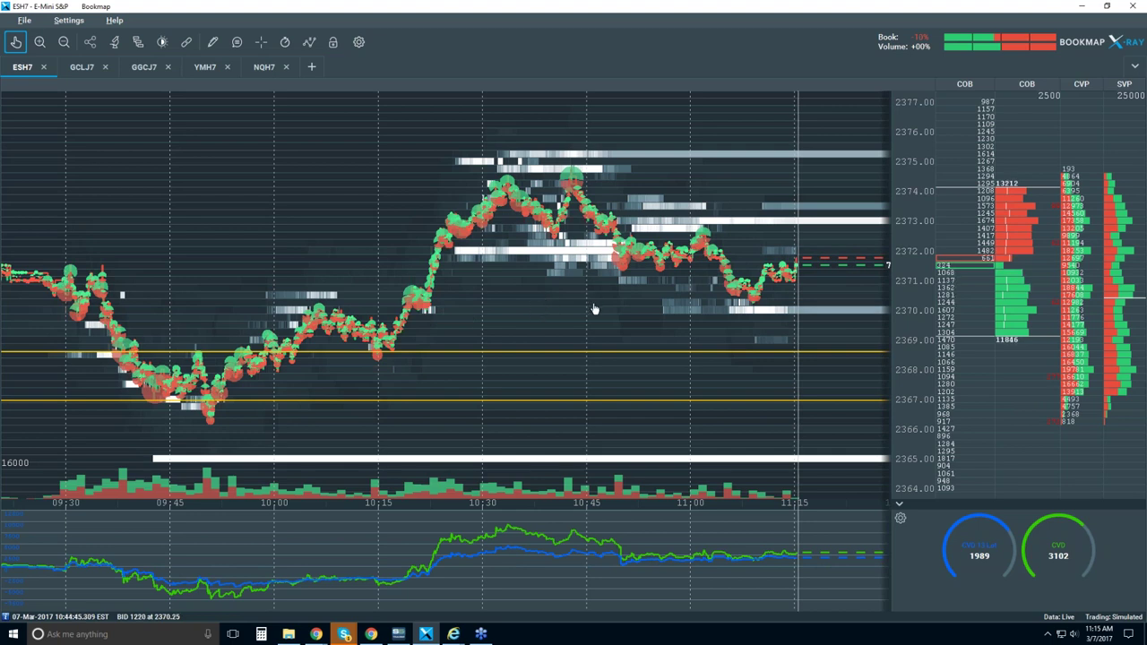
pyautogui.scroll(3, 757, 239)
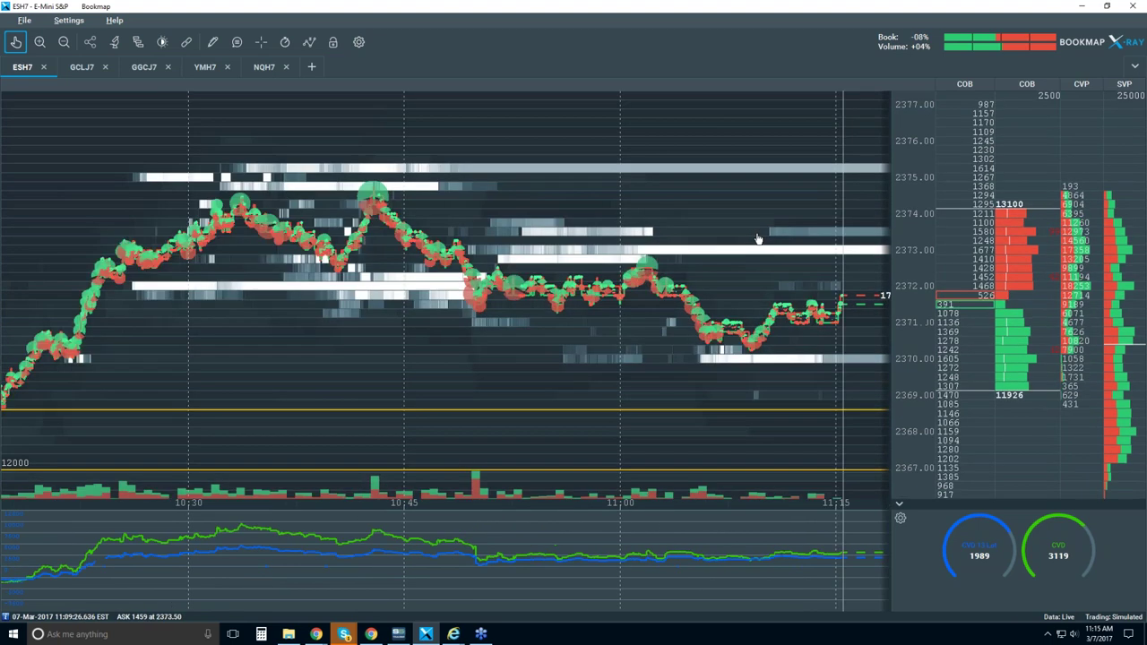
# Switch to the browser presentation and show the "Learn Order Flow with Bookmap" slide.
pyautogui.hotkey('alt', 'Tab')
pyautogui.hotkey('alt', 'Tab')
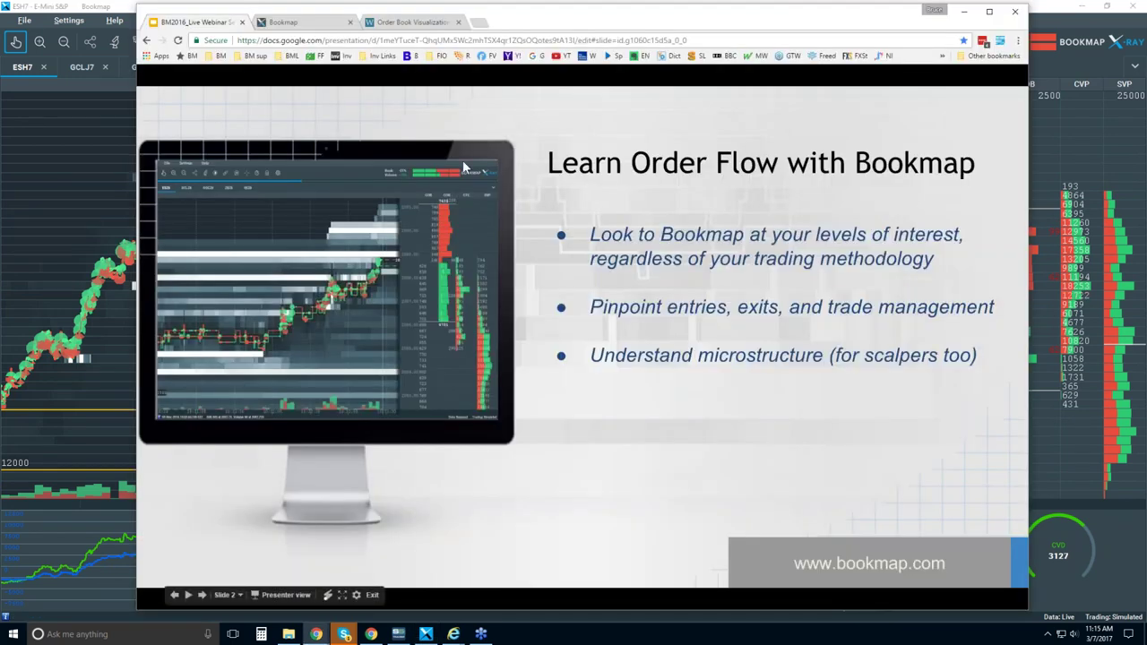
pyautogui.click(690, 285)
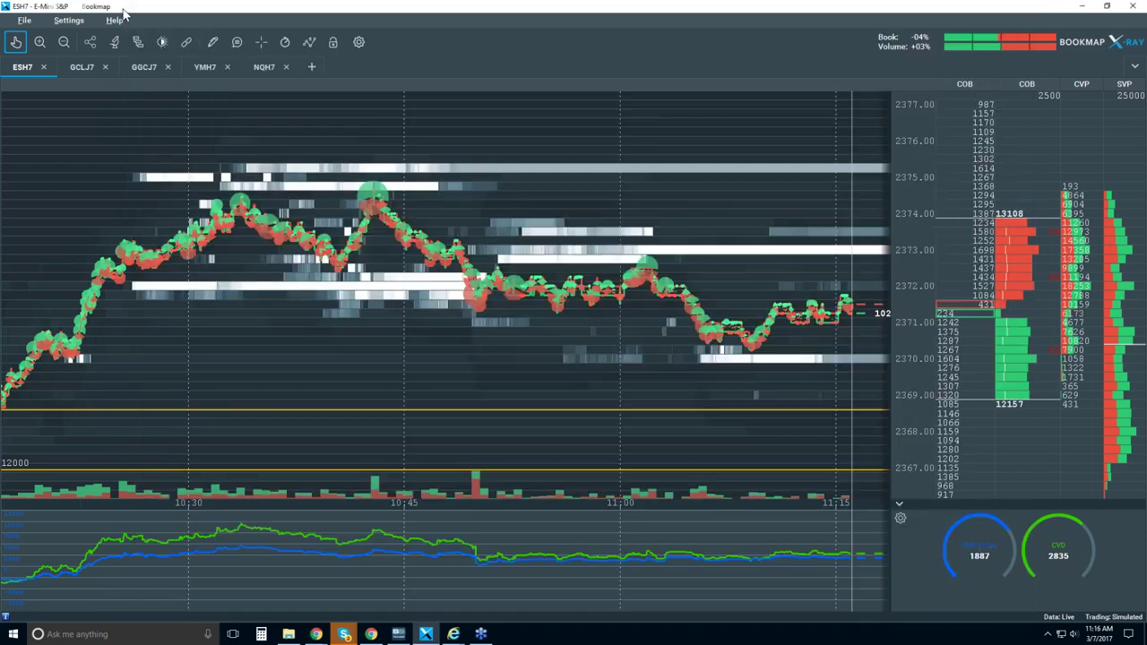
# Draw a horizontal line at about 2372.50 on the ESH7 chart.
pyautogui.click(125, 17)
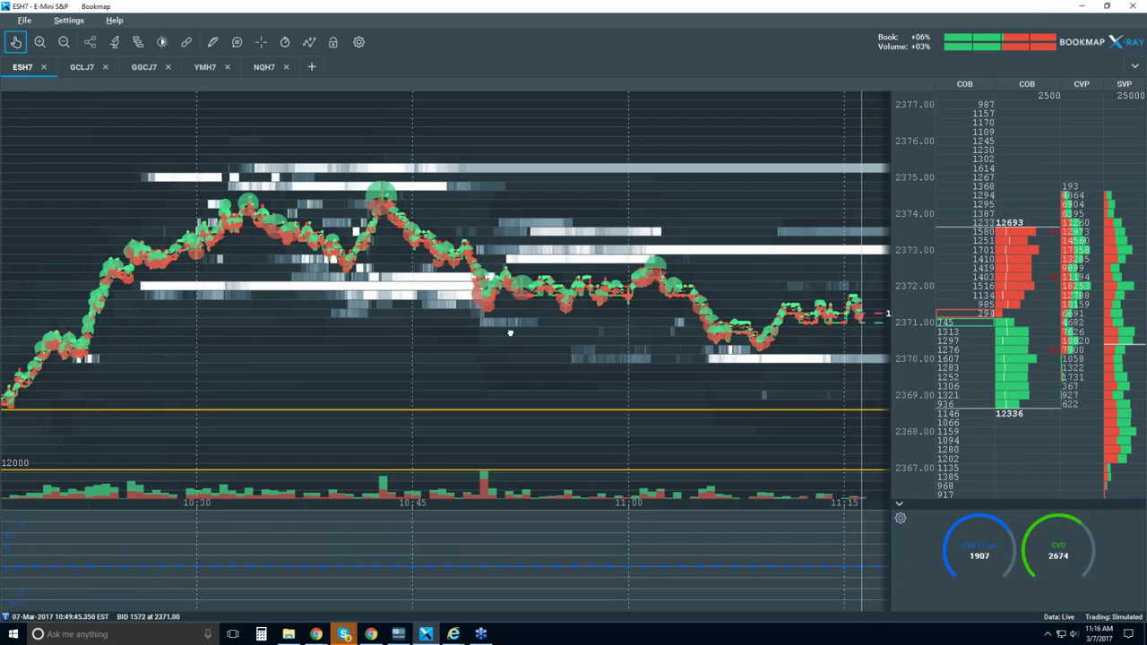
pyautogui.scroll(5, 223, 327)
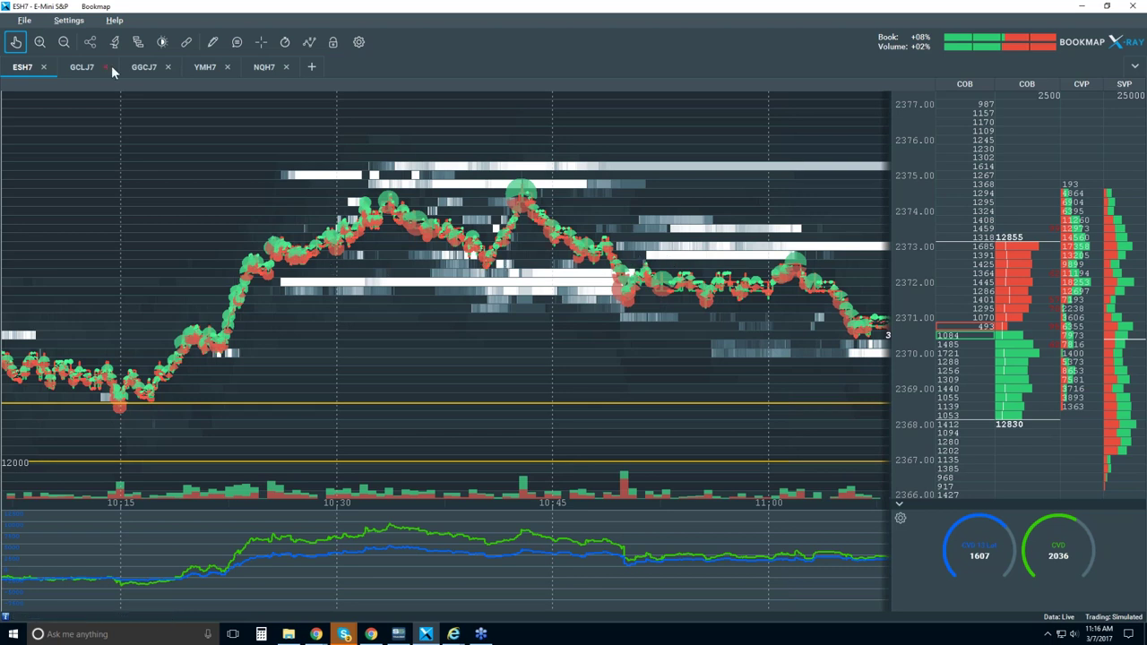
pyautogui.click(213, 43)
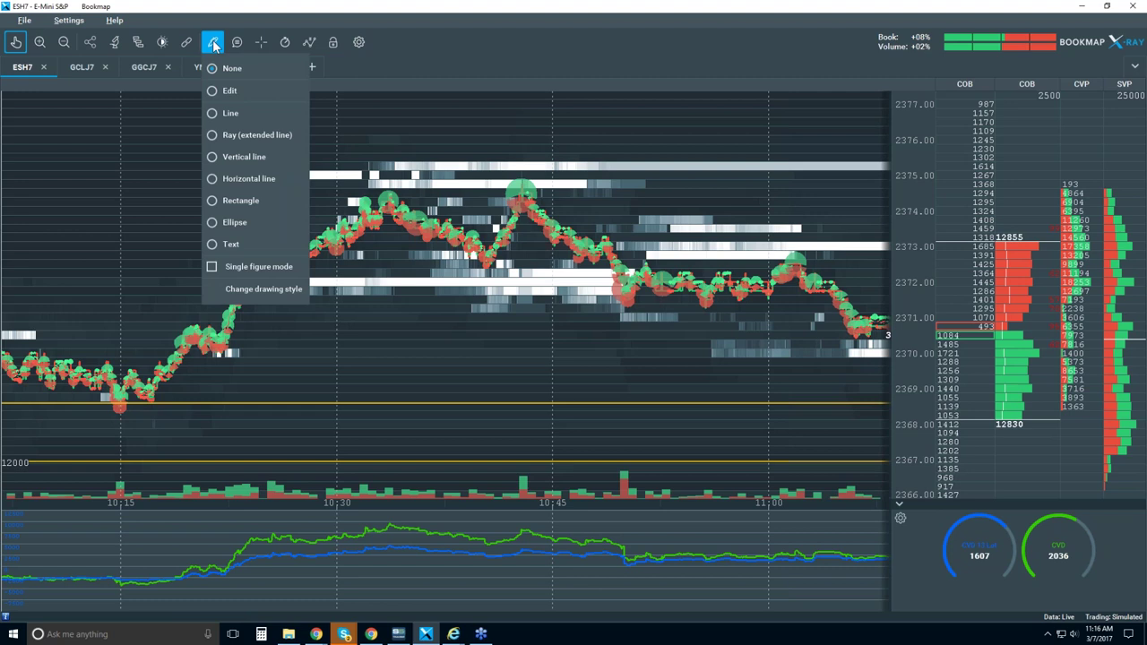
pyautogui.click(272, 179)
pyautogui.click(446, 261)
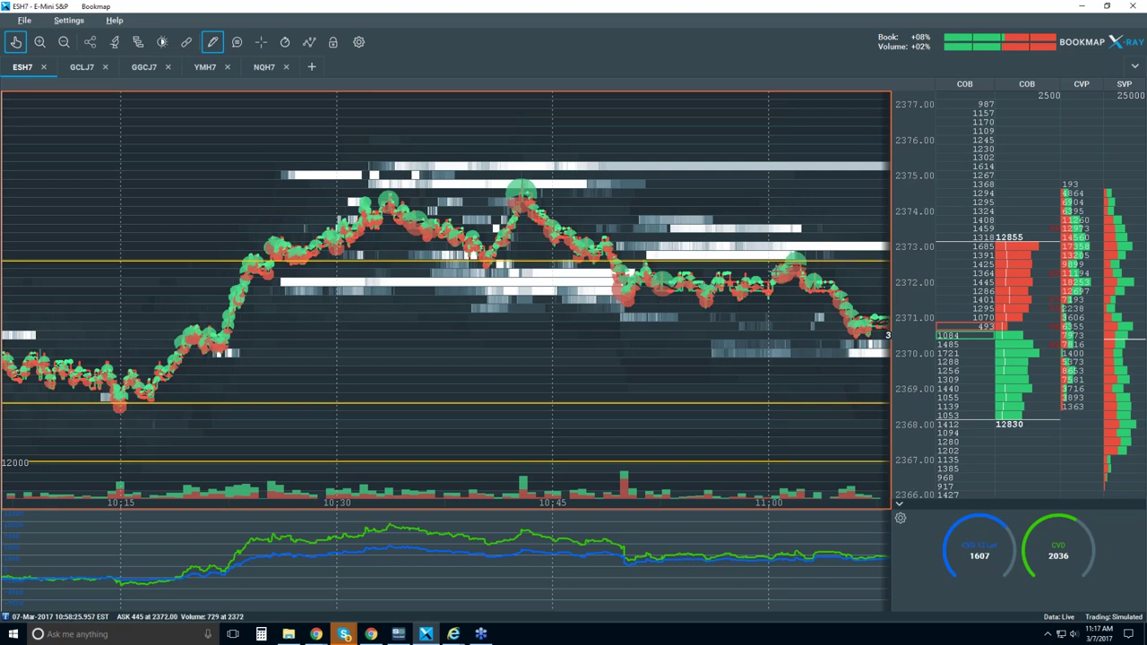
# Move the duplicate horizontal line from the 2372.50 level up to about 2376.50.
pyautogui.scroll(2, 805, 258)
pyautogui.click(776, 262)
pyautogui.moveTo(773, 260); pyautogui.dragTo(735, 137)
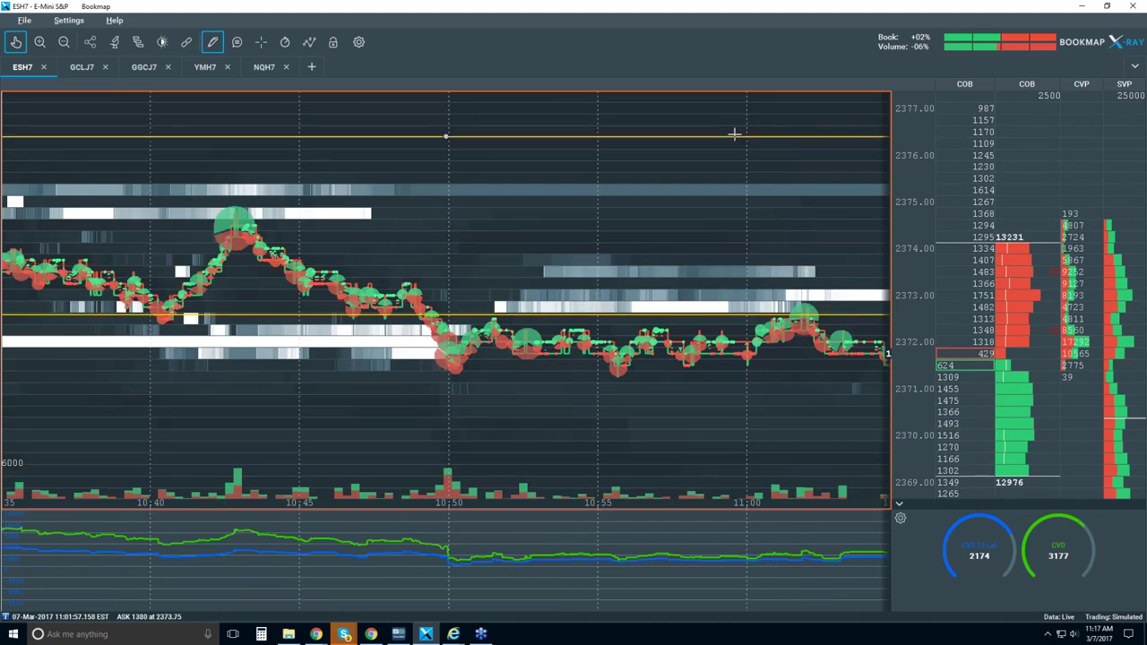
# Delete the extra horizontal line at about 2376.50 and leave drawing mode.
pyautogui.click(211, 45)
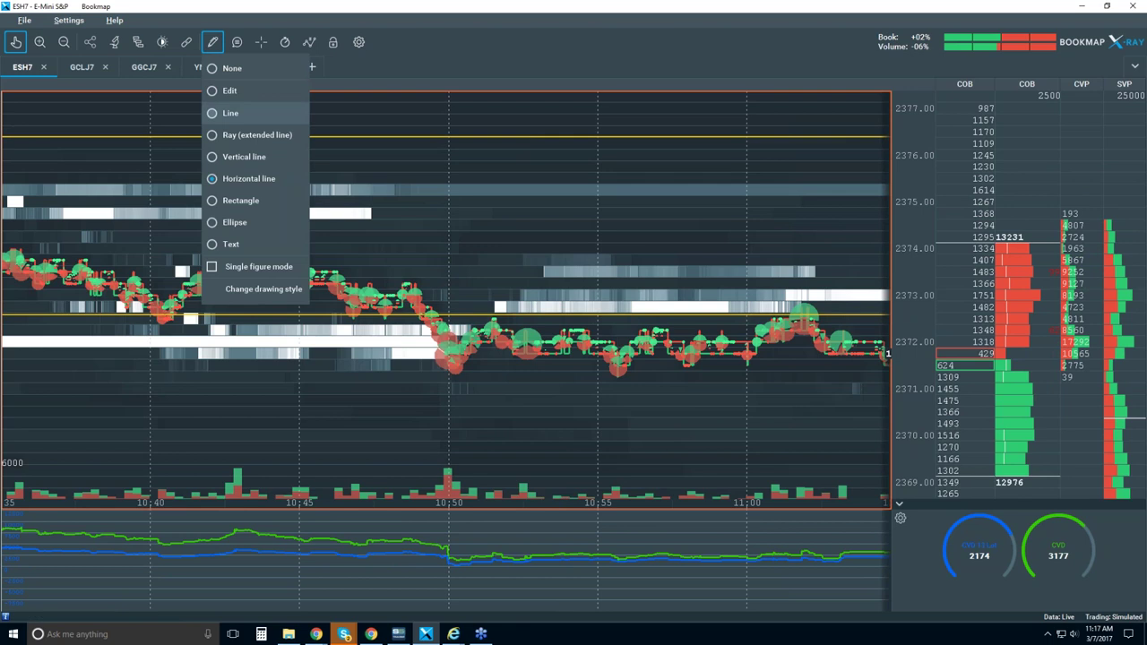
pyautogui.click(237, 90)
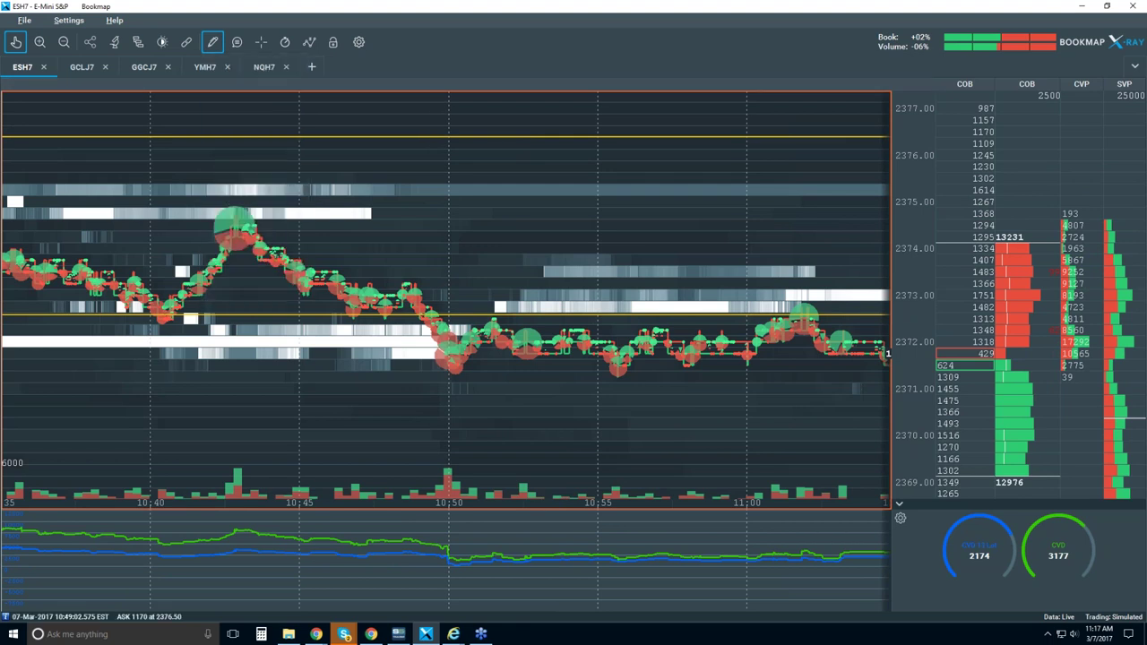
pyautogui.rightClick(414, 138)
pyautogui.click(436, 172)
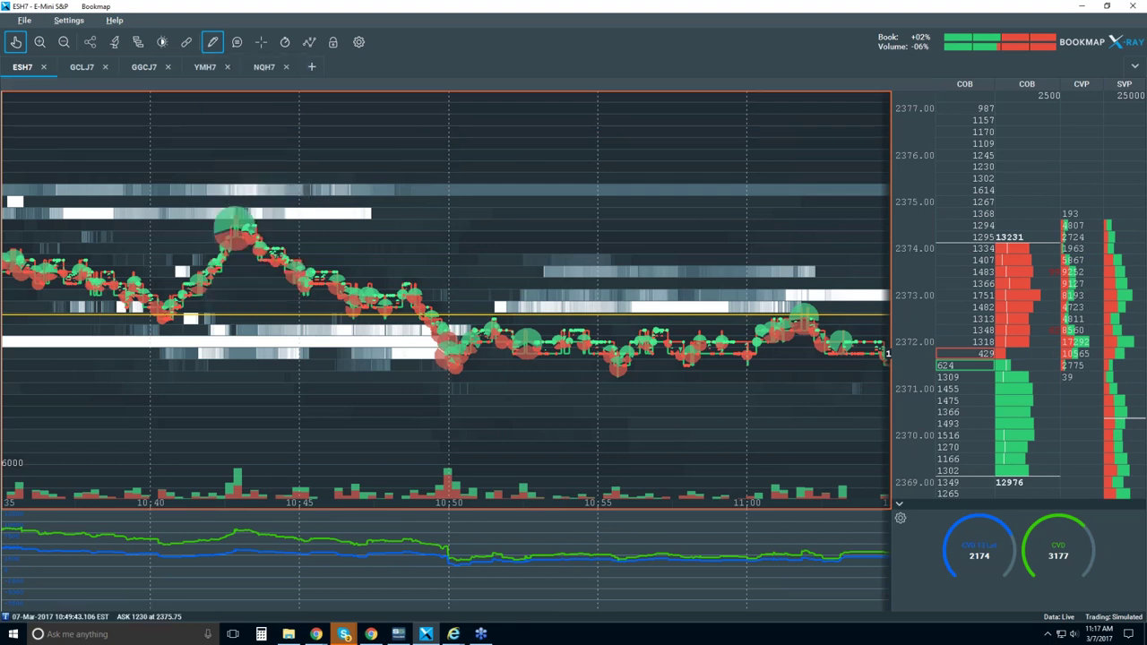
pyautogui.click(212, 45)
pyautogui.click(260, 91)
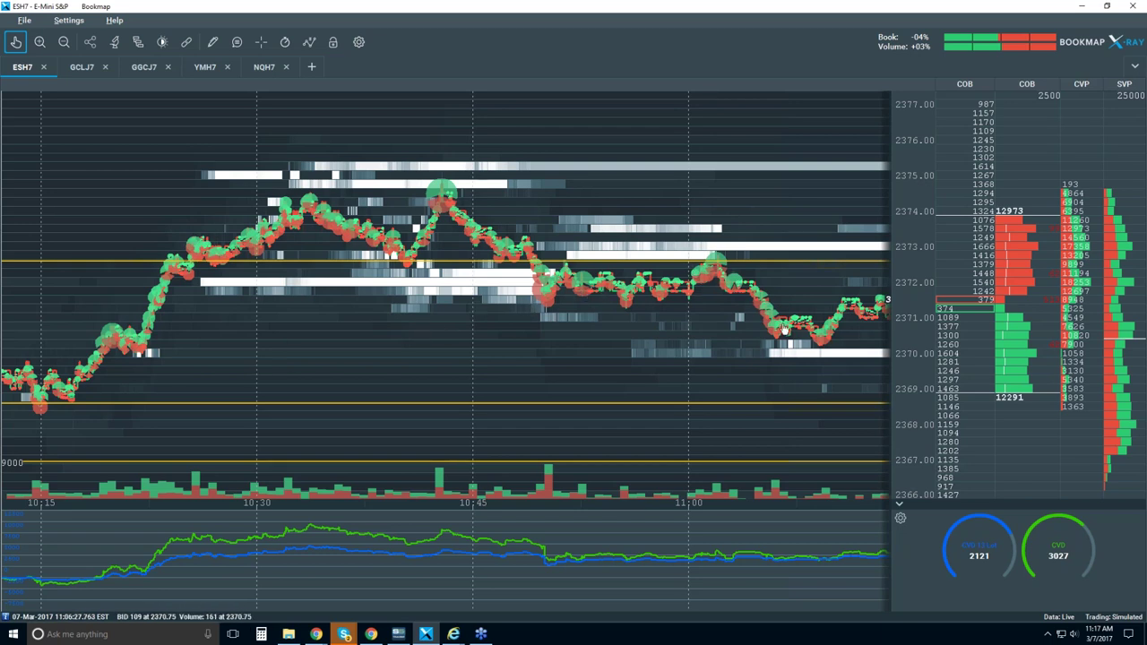
# Examine the latest ESH7 price action against the bid liquidity at 2370.00 between 11:05 and 11:20.
pyautogui.scroll(-2, 389, 343)
pyautogui.scroll(-2, 389, 343)
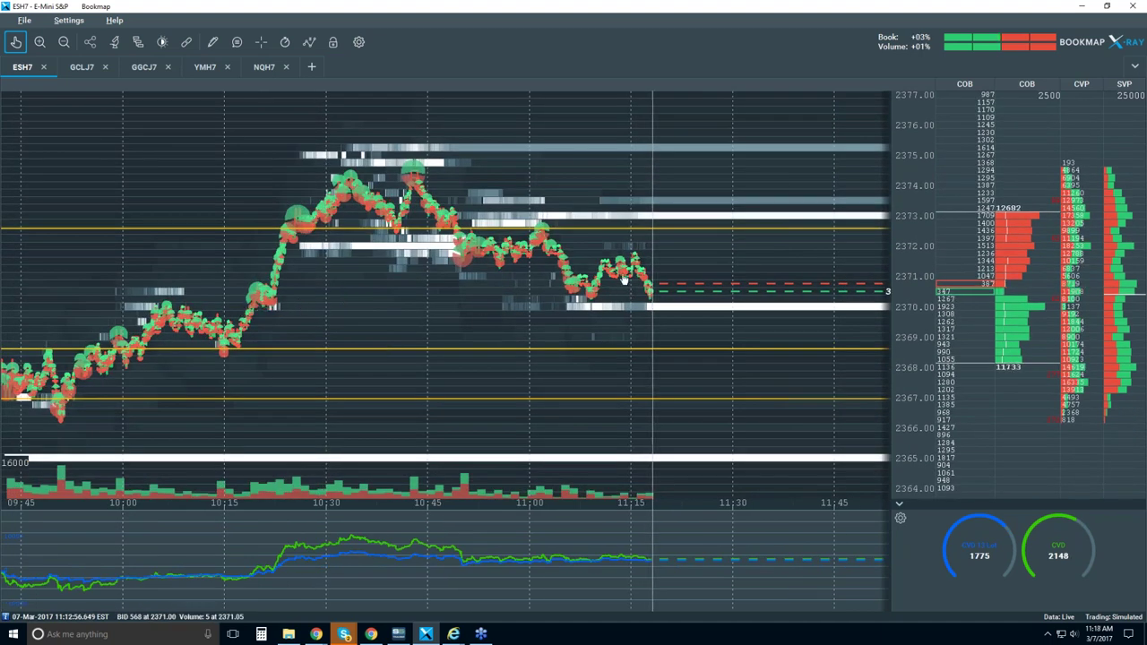
pyautogui.scroll(3, 621, 277)
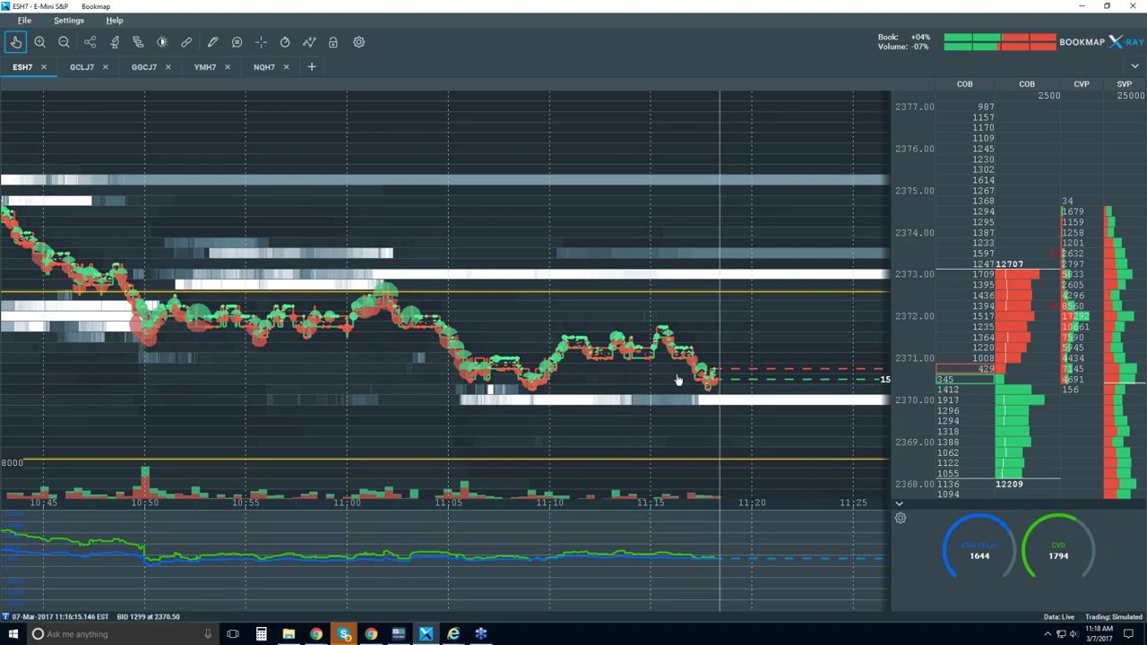
pyautogui.scroll(2, 679, 380)
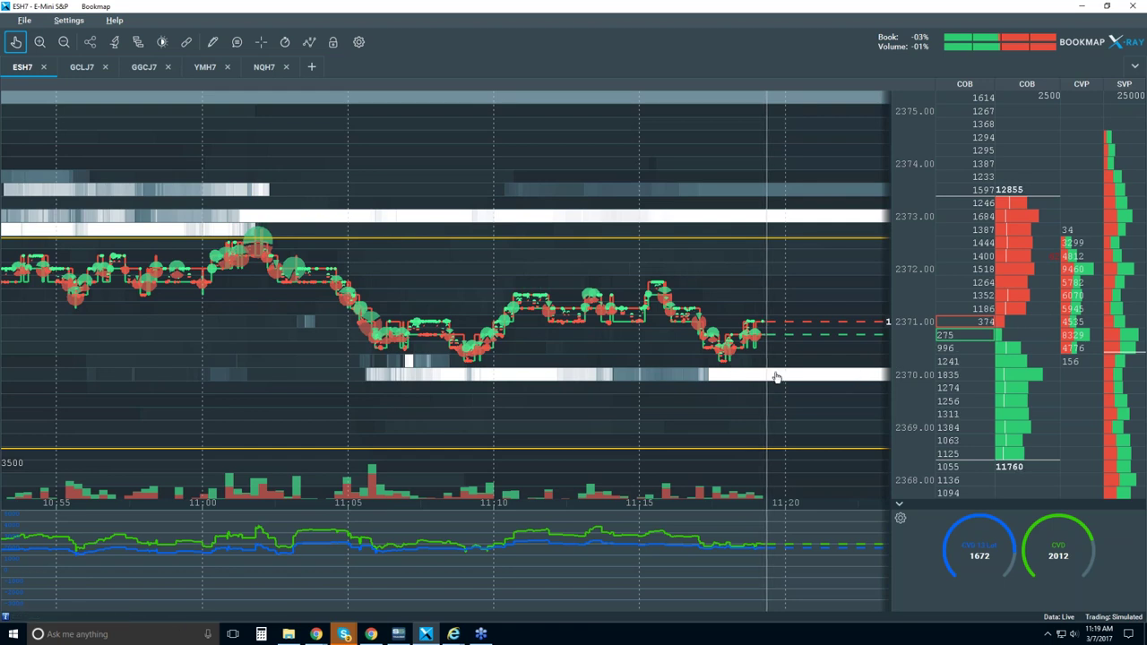
# Examine the selling into the liquidity near 2372.00 around 10:50, close up and in the context of the morning's move.
pyautogui.scroll(-3, 776, 377)
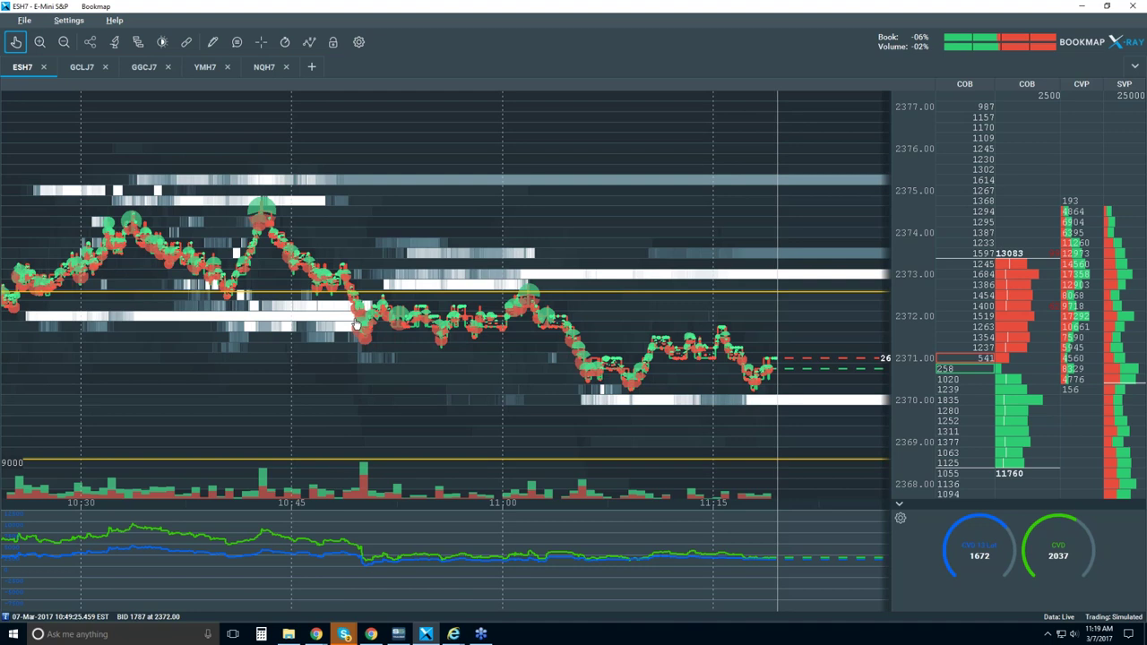
pyautogui.scroll(3, 345, 320)
pyautogui.scroll(3, 337, 315)
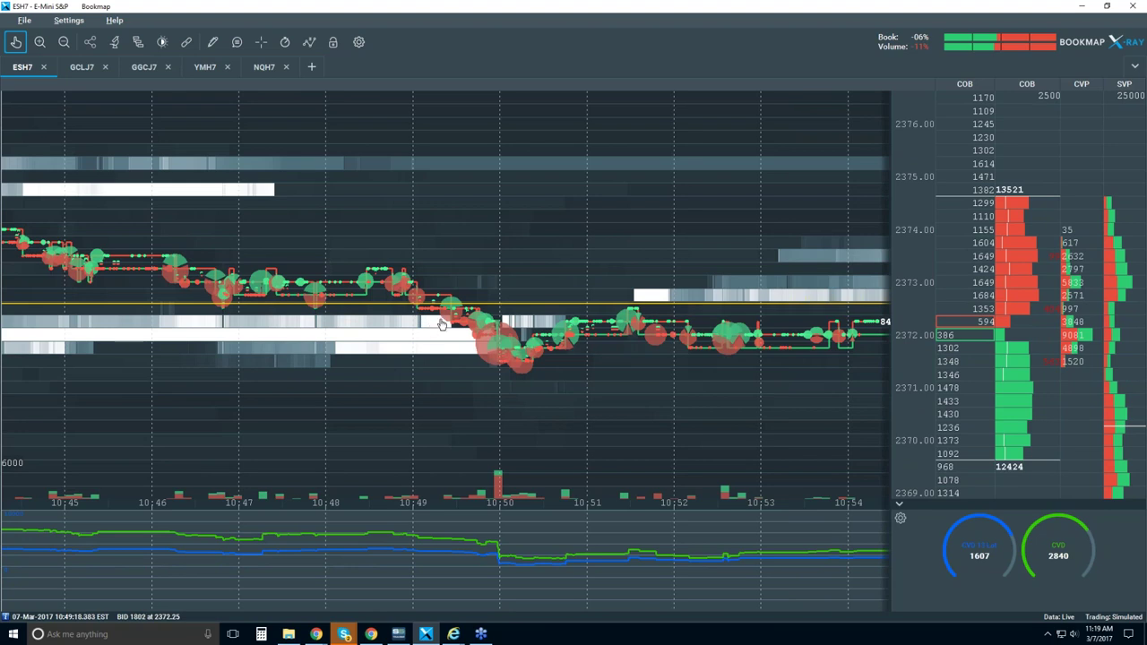
pyautogui.scroll(-2, 439, 324)
pyautogui.scroll(-4, 443, 324)
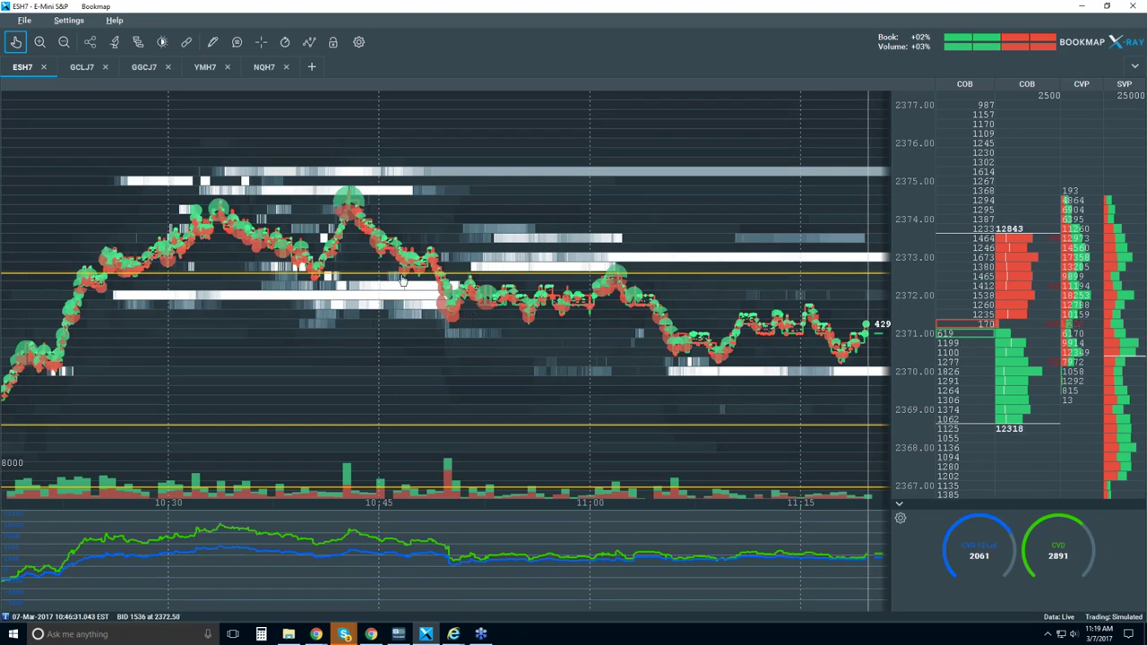
pyautogui.scroll(2, 402, 280)
pyautogui.scroll(3, 408, 280)
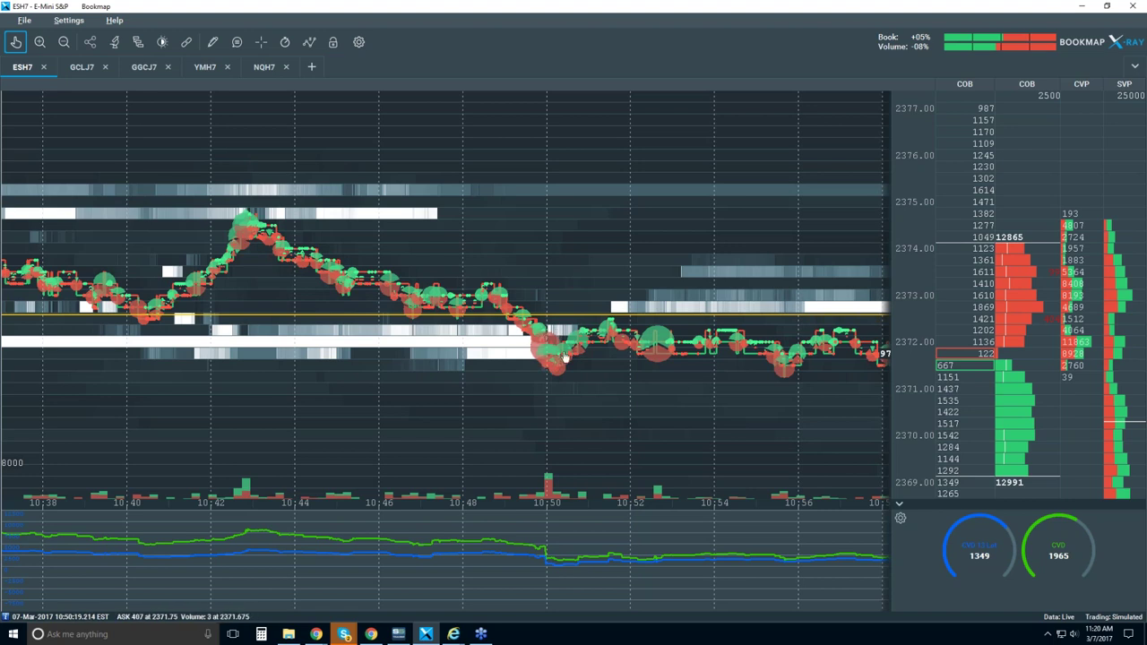
pyautogui.scroll(-3, 540, 294)
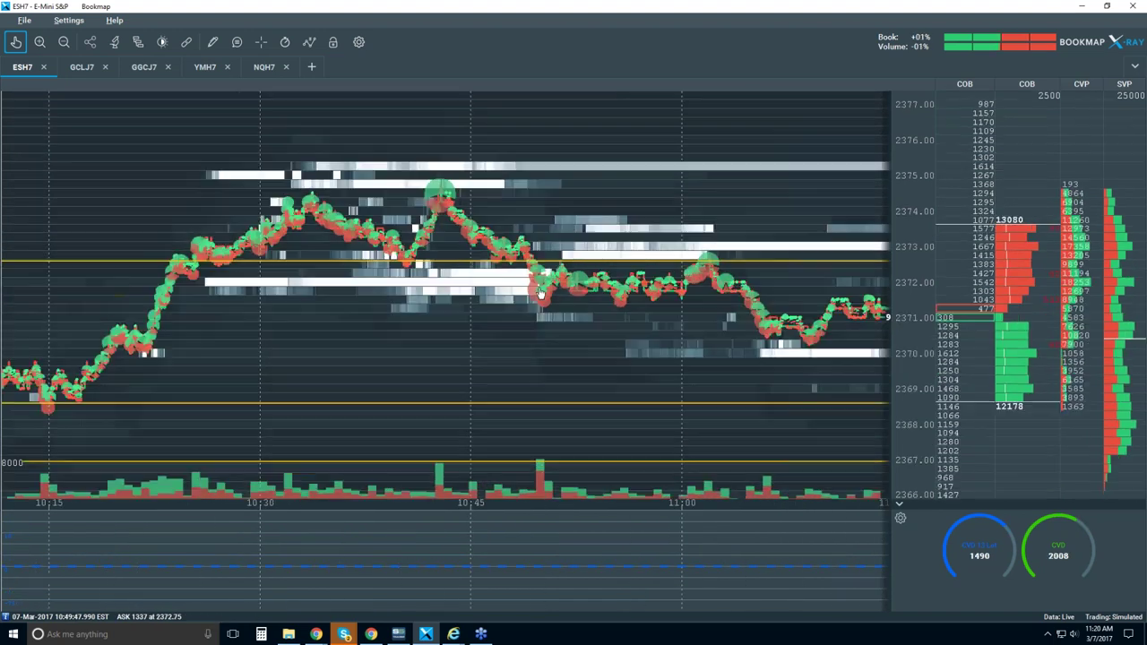
# Compare price reactions at the 2372.50 line around 11:02 with the subsequent trading between the marked levels.
pyautogui.scroll(-2, 540, 293)
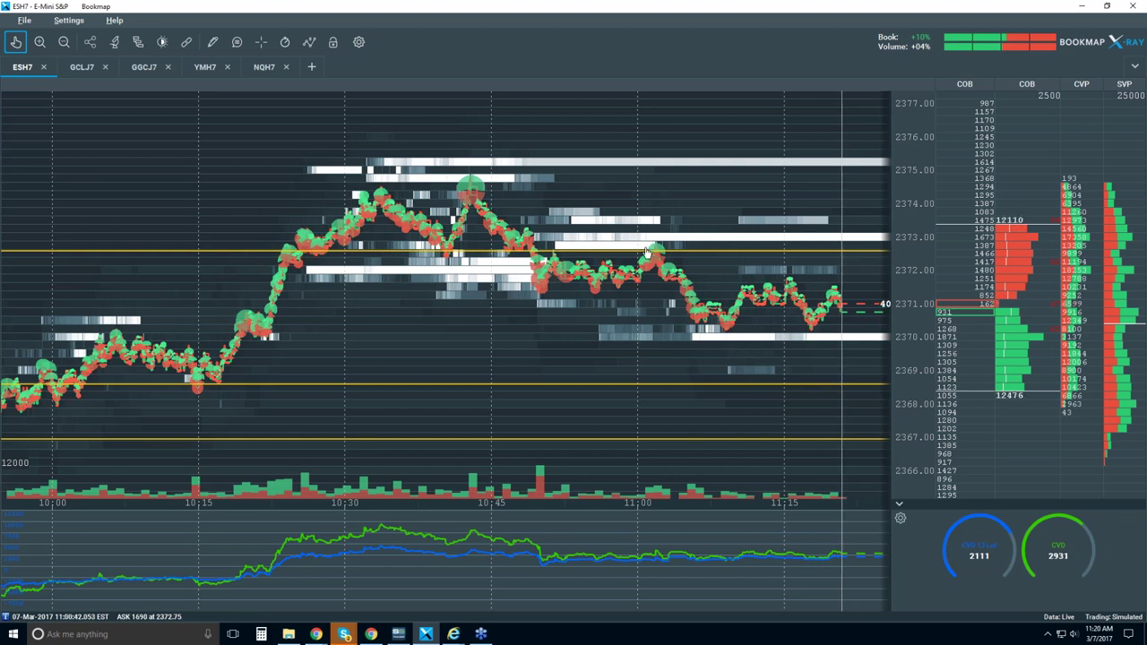
pyautogui.scroll(-2, 646, 259)
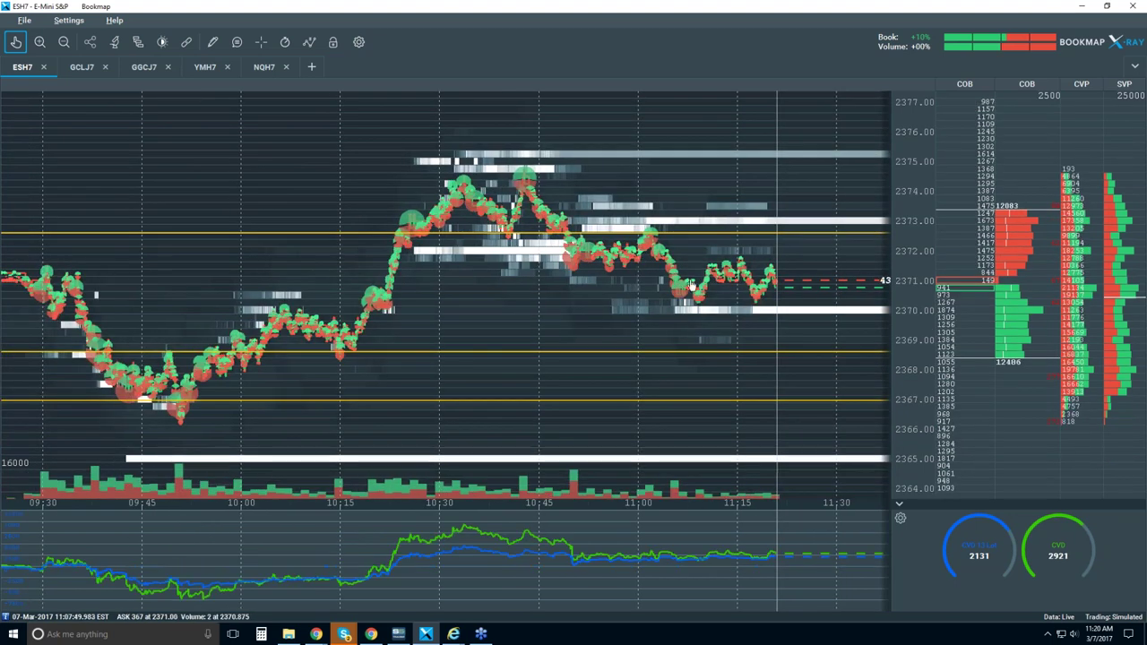
pyautogui.scroll(3, 755, 285)
pyautogui.scroll(2, 756, 285)
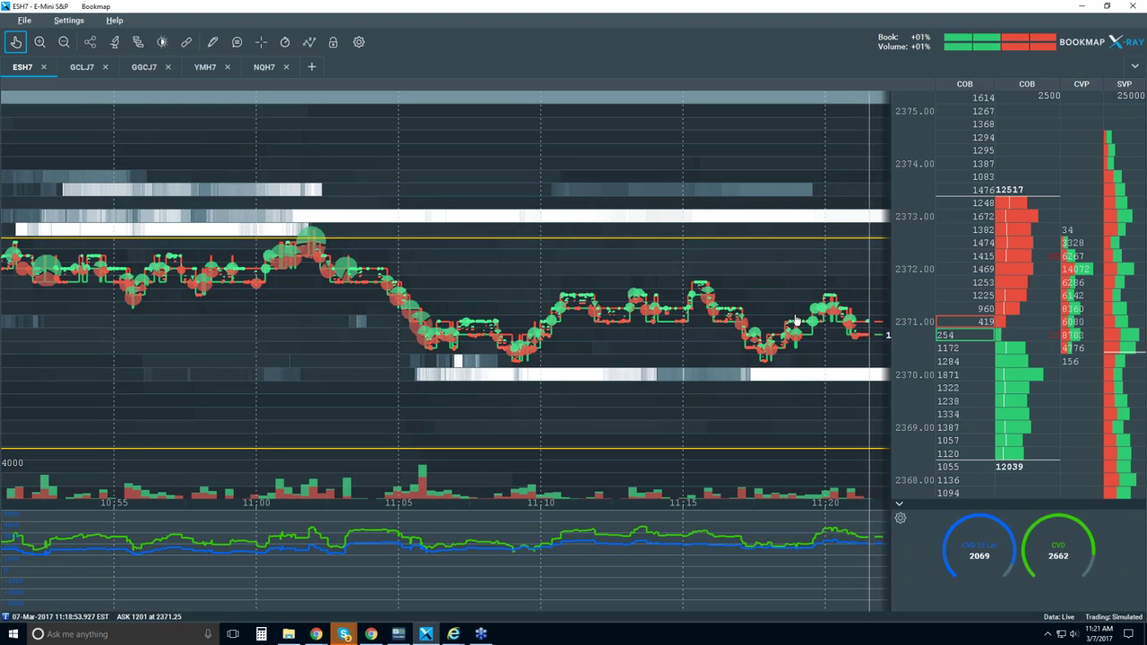
pyautogui.scroll(-3, 795, 321)
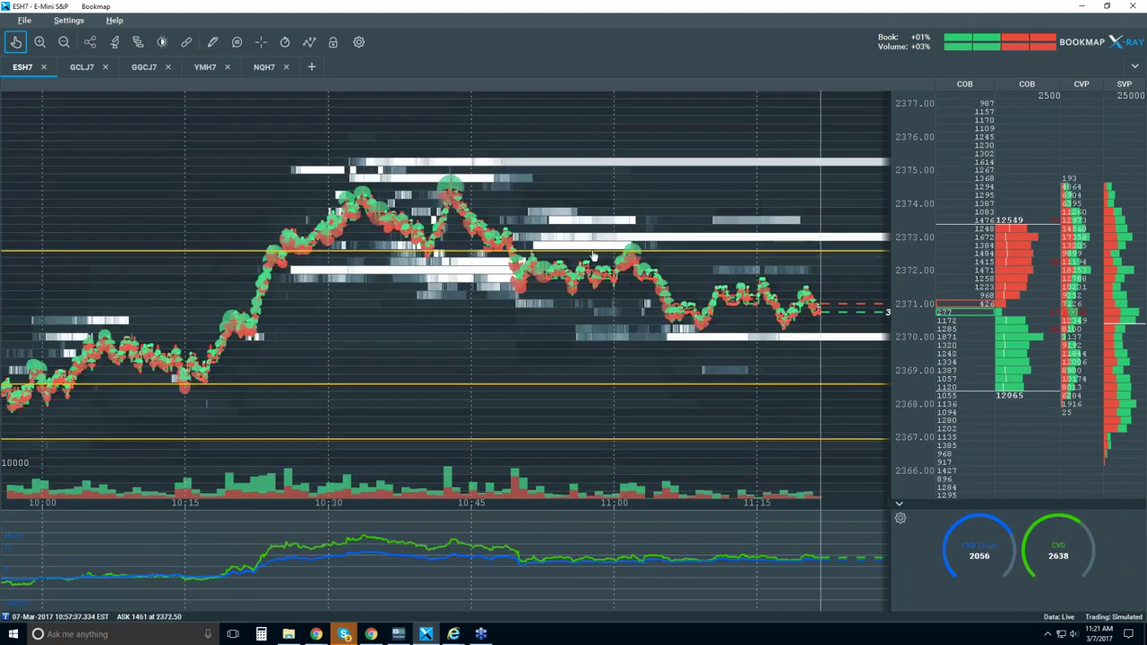
pyautogui.scroll(3, 593, 251)
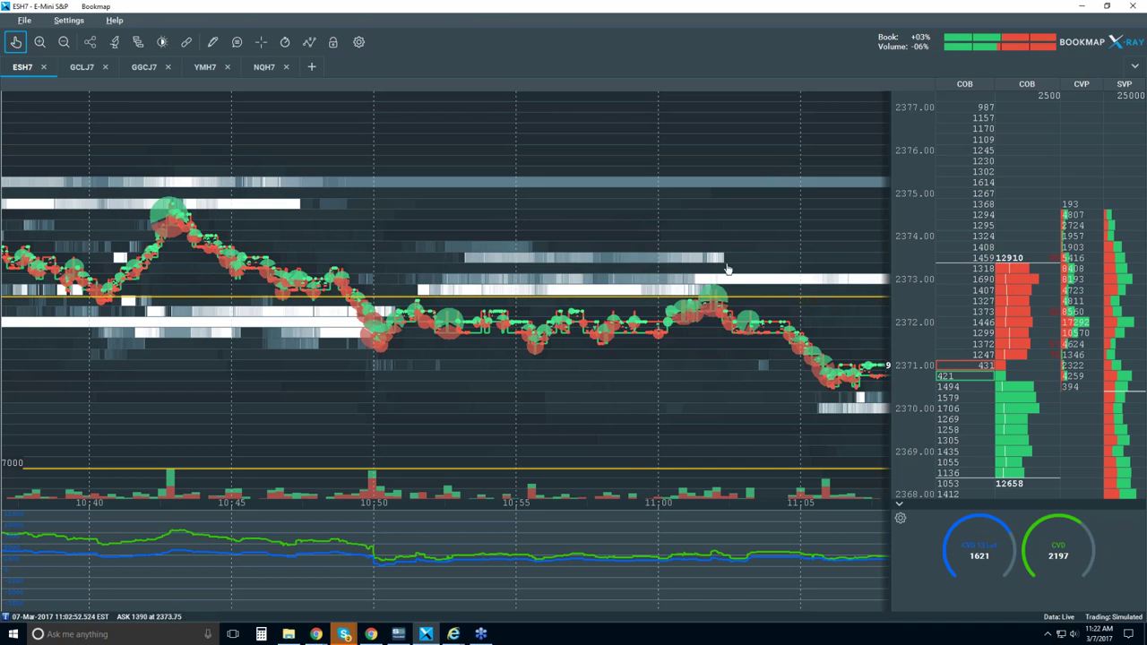
pyautogui.scroll(-4, 781, 303)
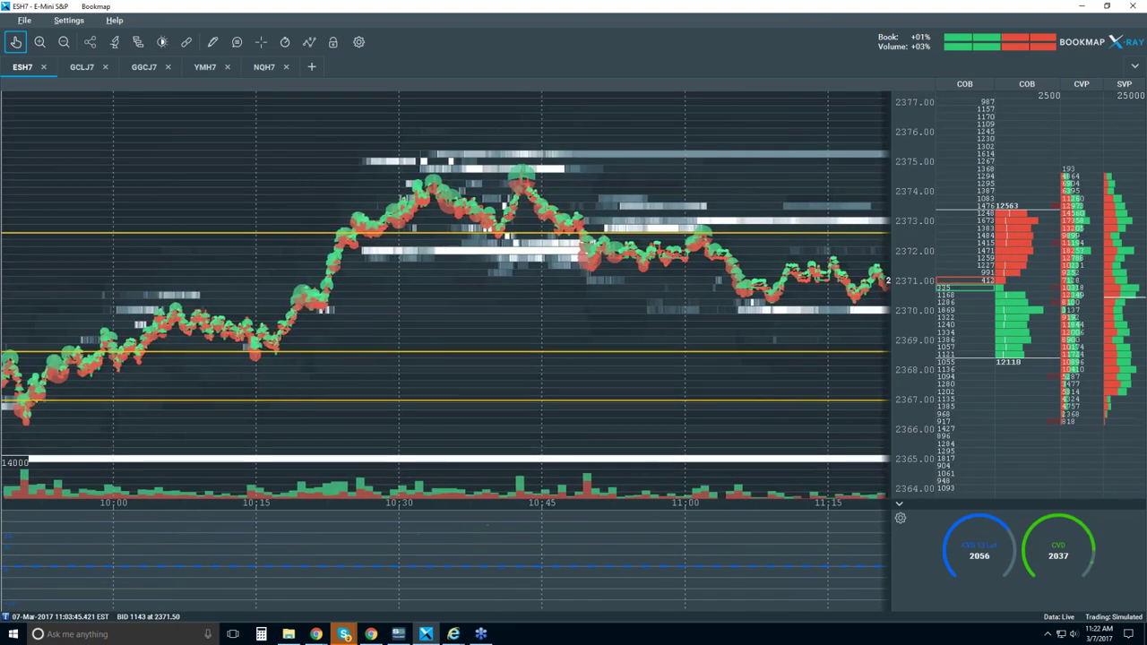
pyautogui.scroll(-2, 743, 261)
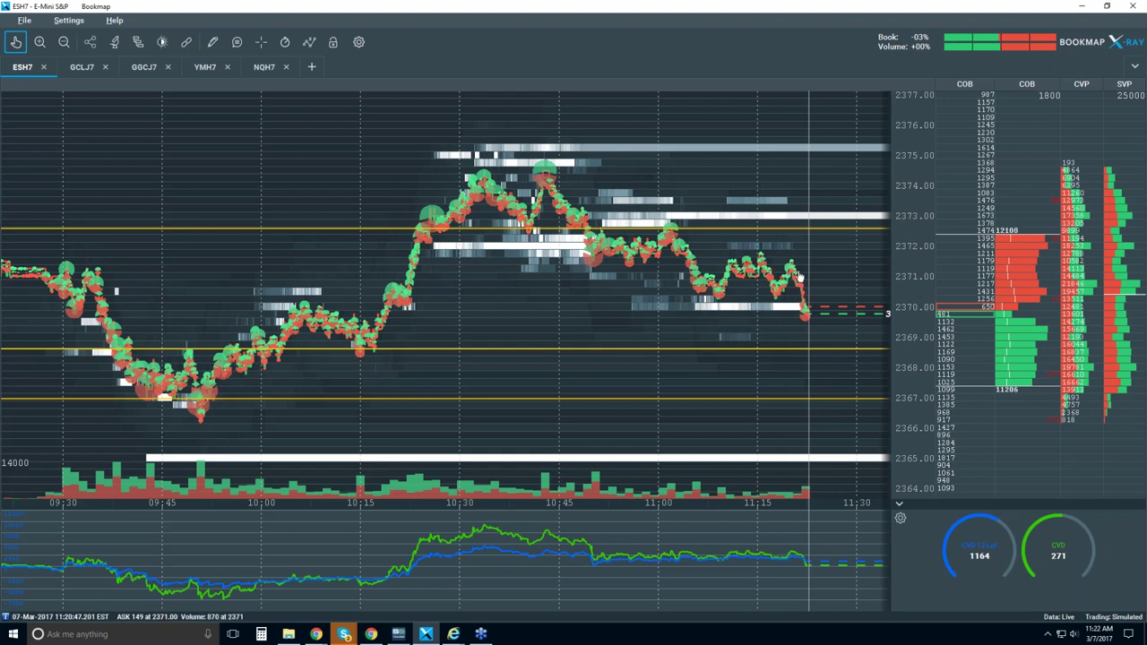
# Inspect the drop into the 2370.00 bid liquidity around 11:21:56 at a scale of seconds.
pyautogui.scroll(5, 801, 275)
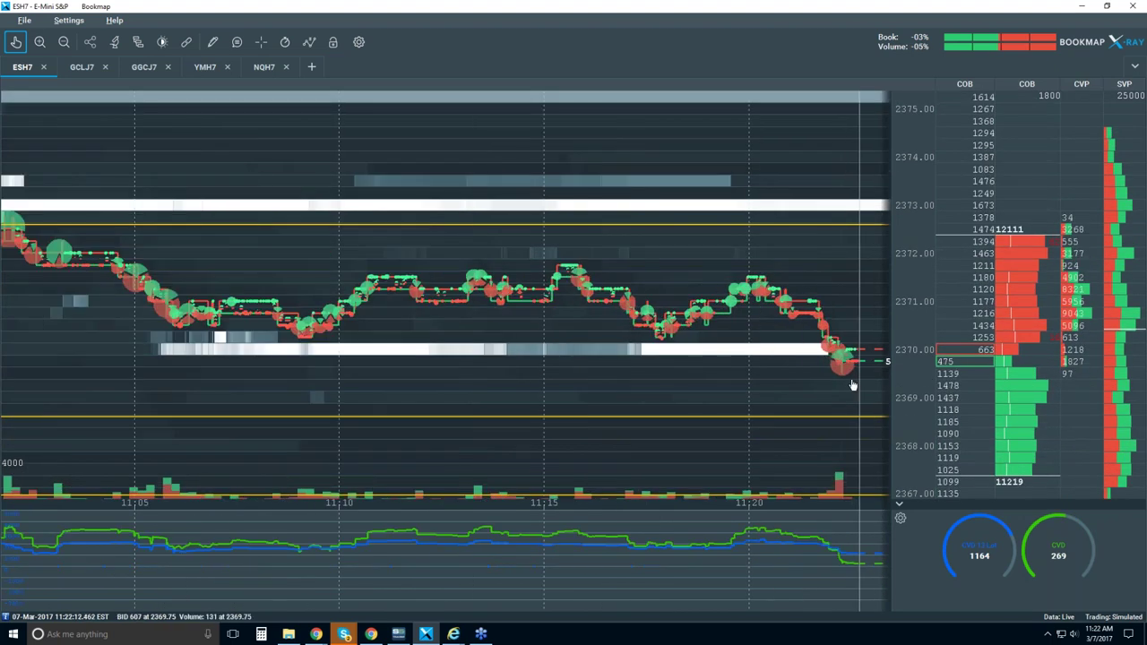
pyautogui.scroll(4, 786, 319)
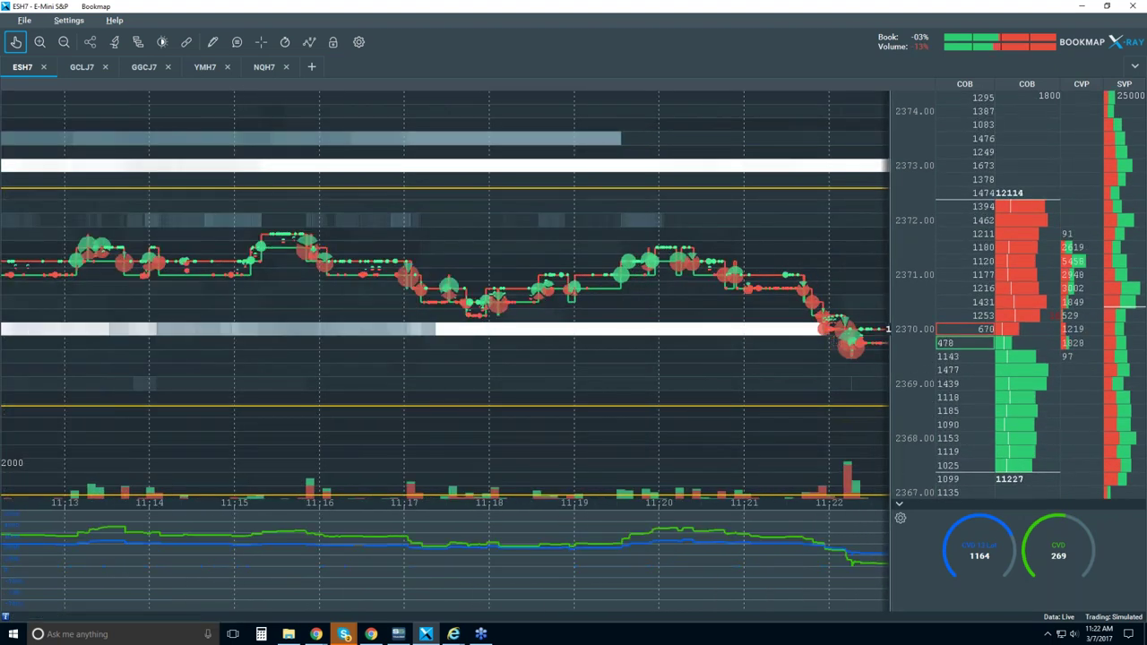
pyautogui.scroll(6, 786, 320)
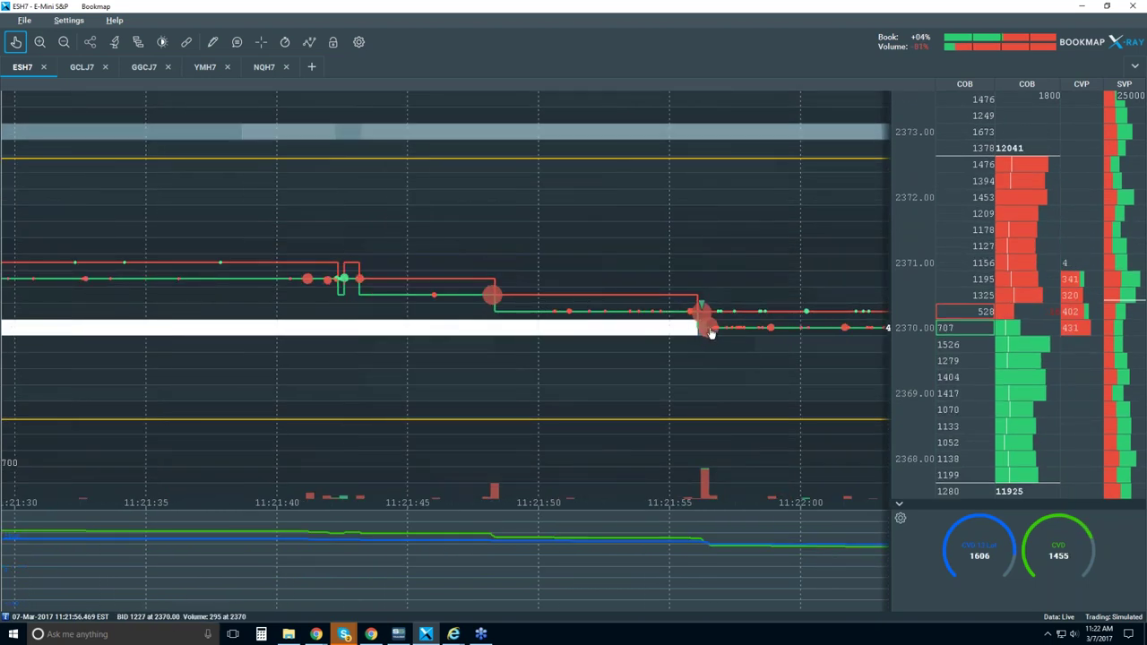
pyautogui.scroll(-3, 712, 327)
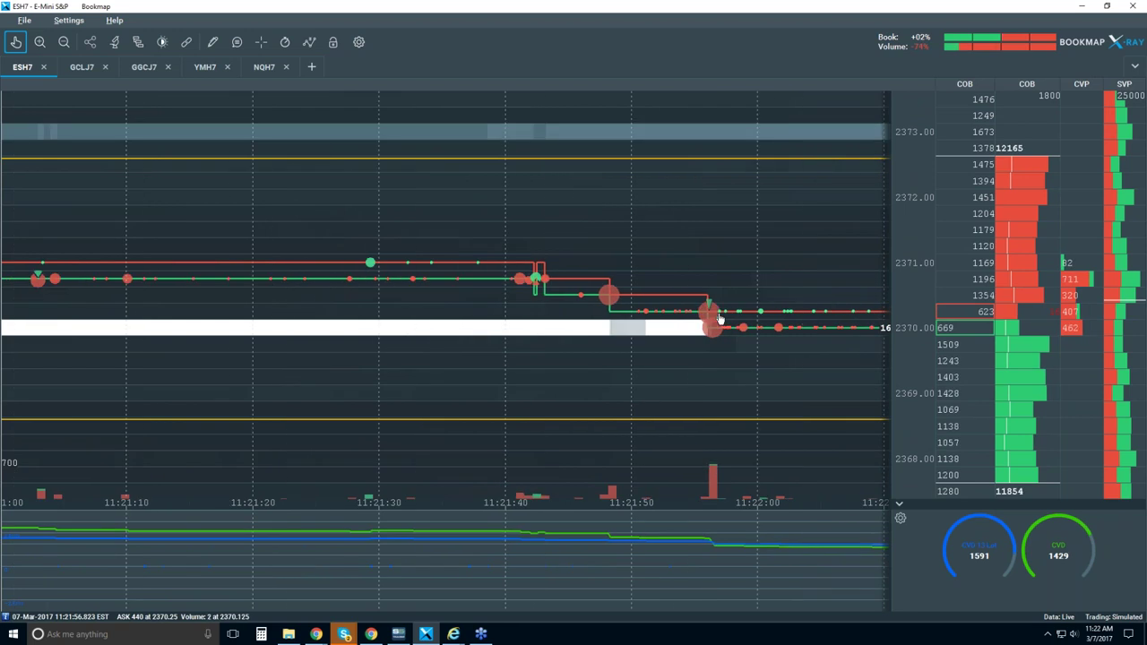
# Turn on the chart's data tooltip and inspect bid sizes and trades at 2370.00 around 11:21:56, down to milliseconds.
pyautogui.click(234, 44)
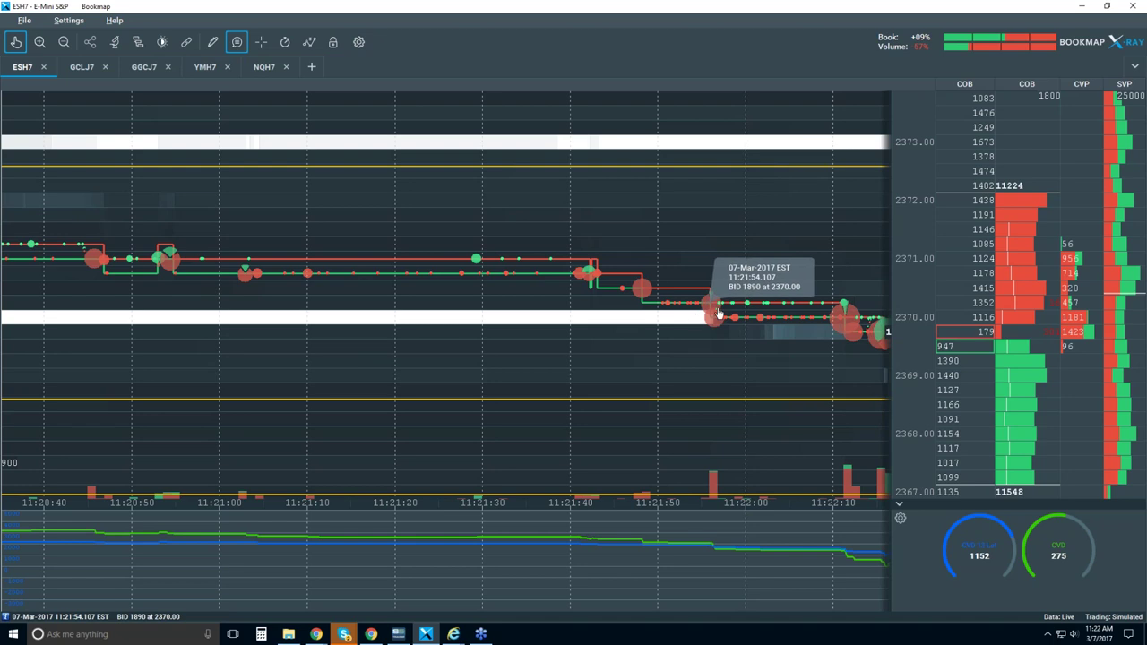
pyautogui.scroll(3, 704, 316)
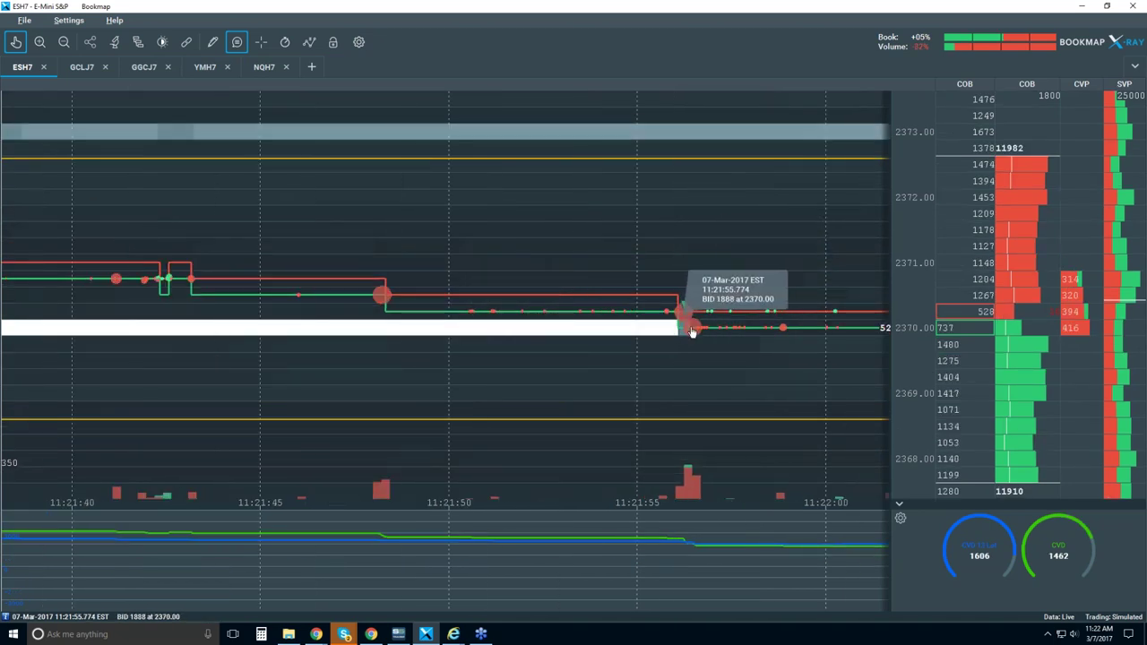
pyautogui.scroll(3, 689, 332)
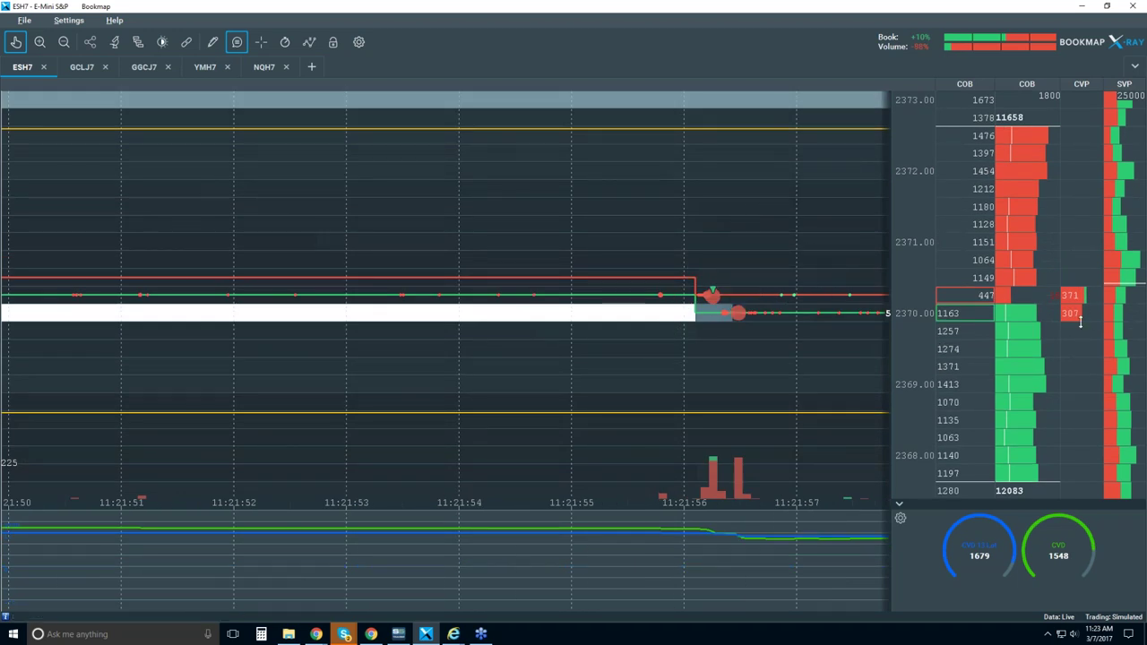
pyautogui.moveTo(683, 320)
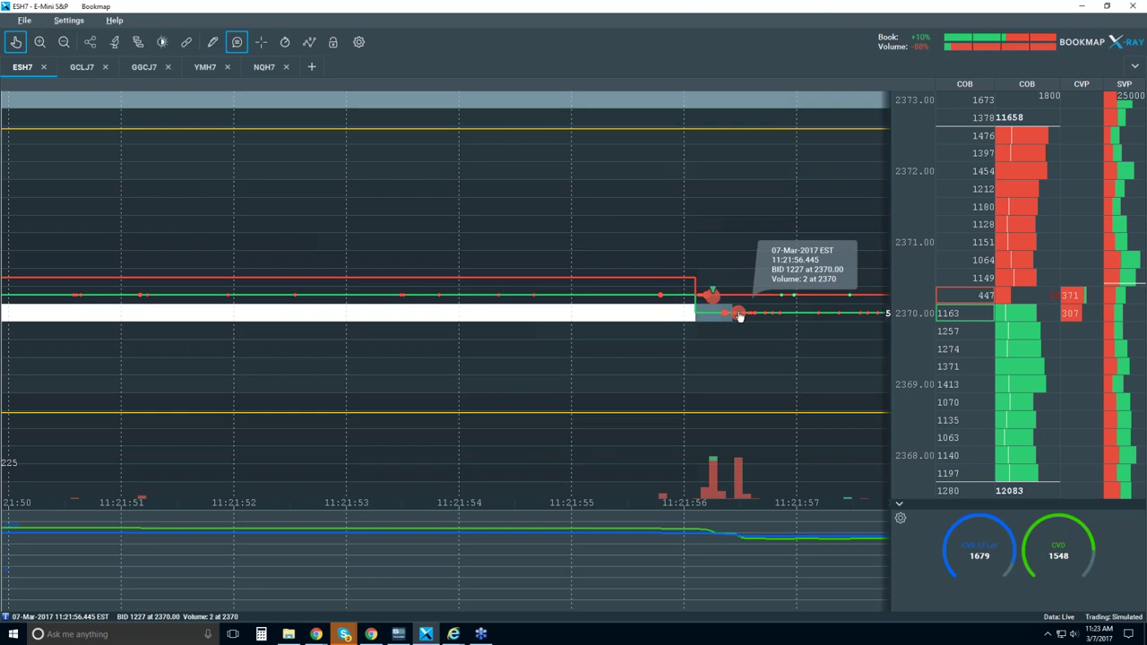
pyautogui.scroll(2, 739, 313)
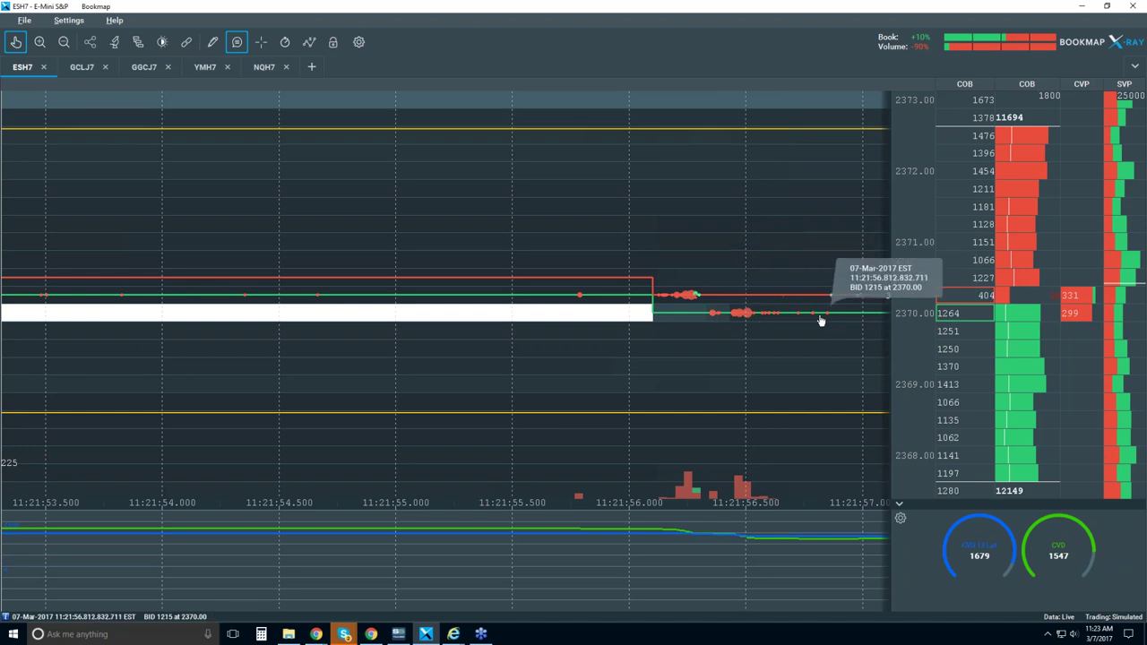
pyautogui.scroll(5, 761, 315)
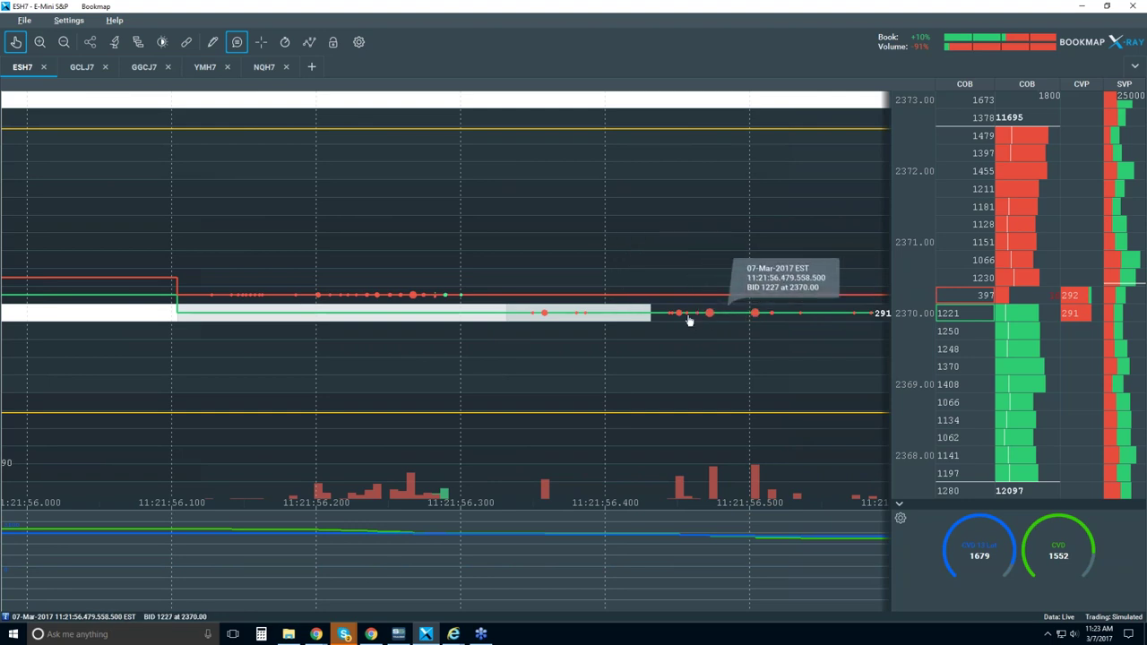
pyautogui.scroll(5, 690, 320)
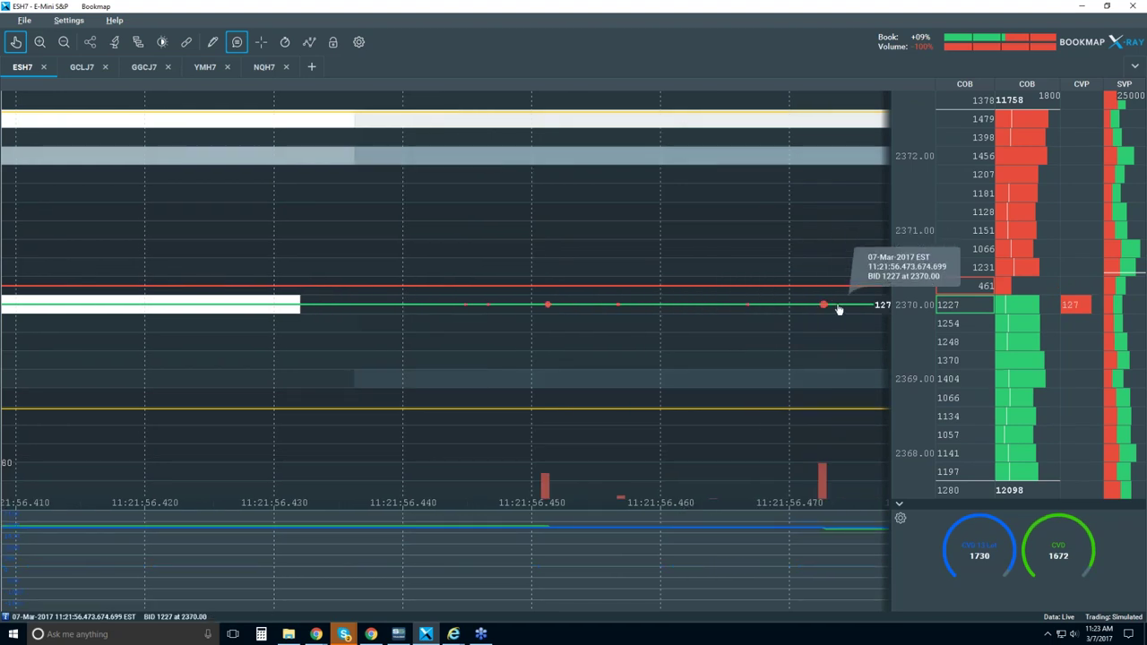
# Examine the individual sell trades and bid size at 2370.00 around 11:21:56.472, down to a microsecond scale.
pyautogui.scroll(3, 816, 309)
pyautogui.scroll(2, 815, 310)
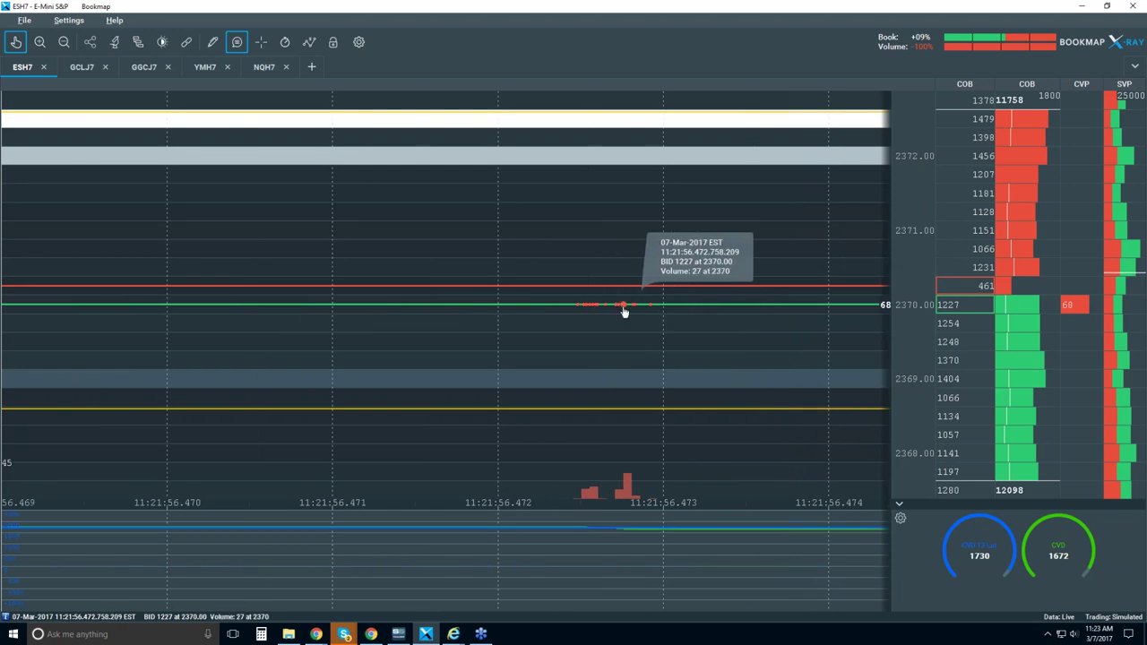
pyautogui.scroll(3, 619, 318)
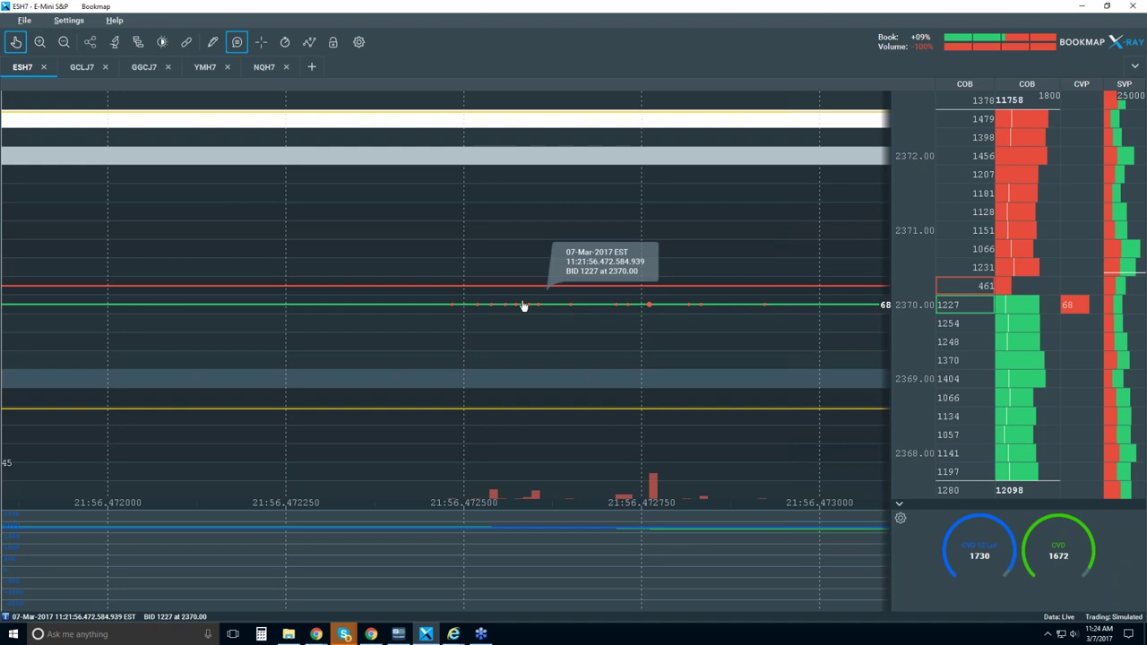
pyautogui.scroll(-3, 587, 260)
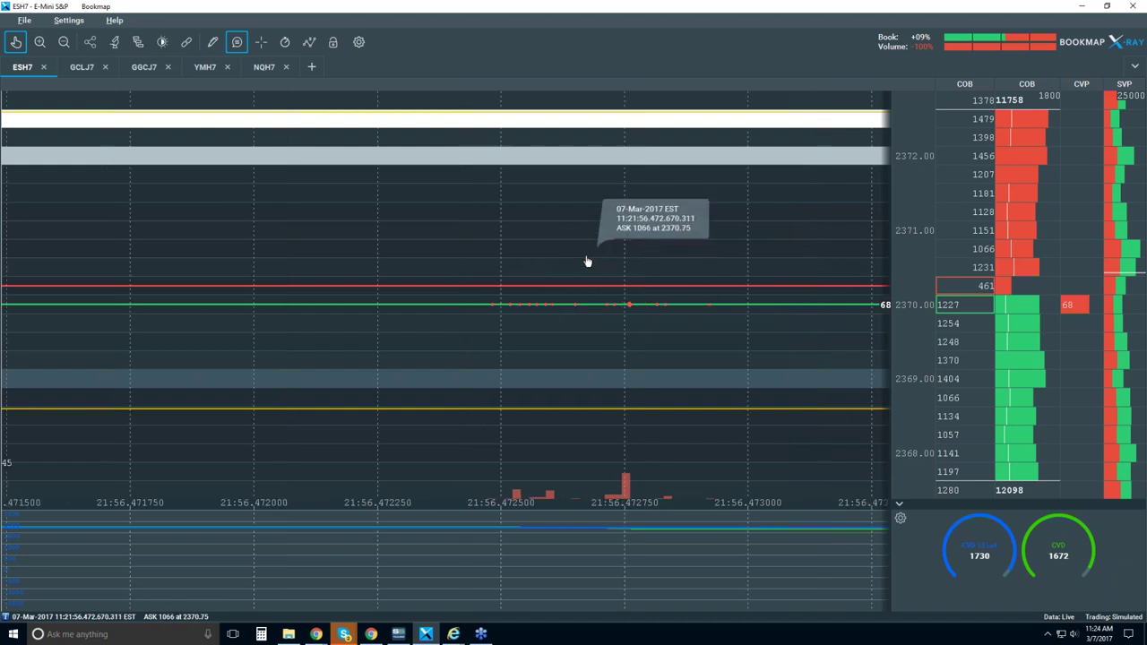
pyautogui.scroll(-3, 608, 311)
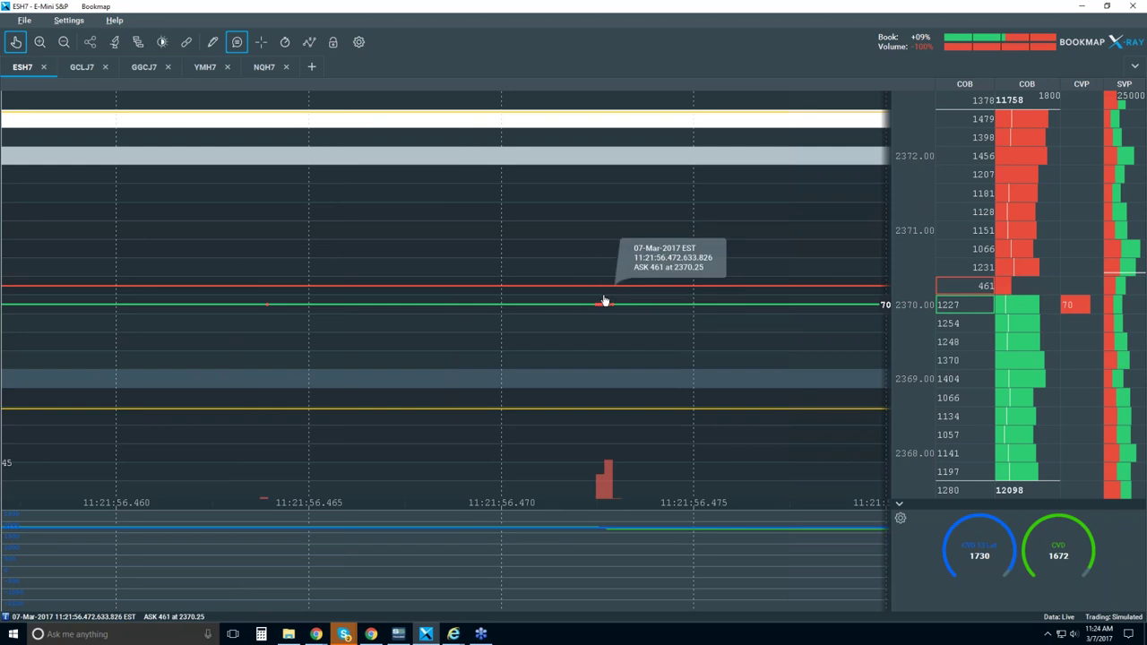
pyautogui.scroll(-2, 605, 302)
pyautogui.scroll(-2, 613, 316)
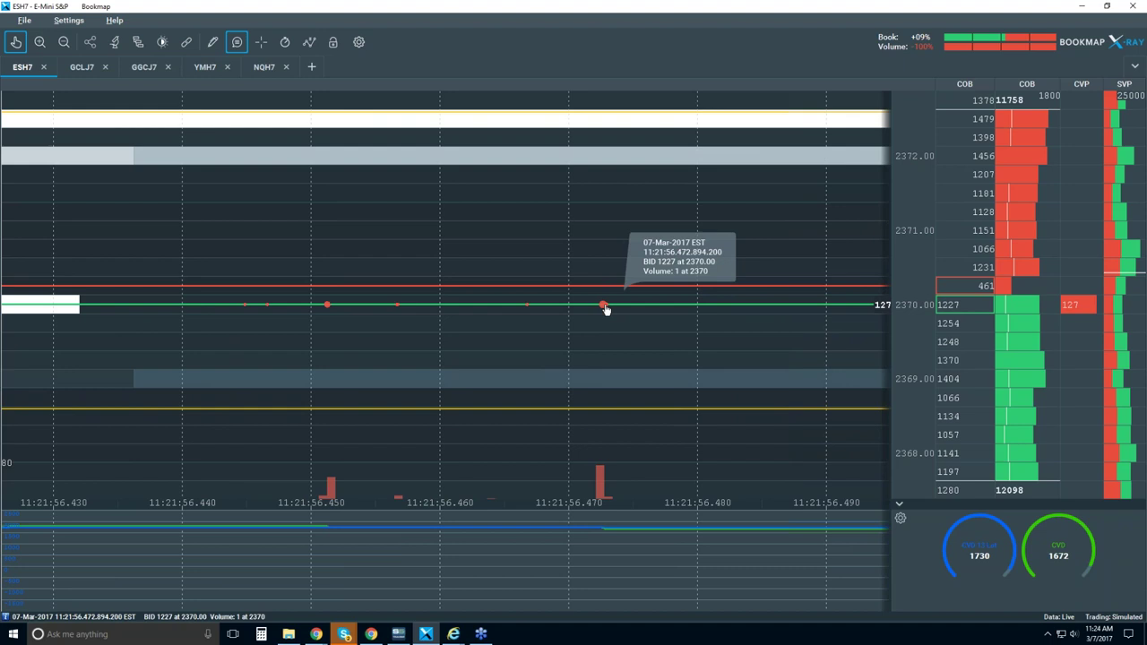
# Put the 11:21:56 selling at 2370.00 in context, widening the view progressively to the whole morning since 09:30.
pyautogui.scroll(-3, 605, 307)
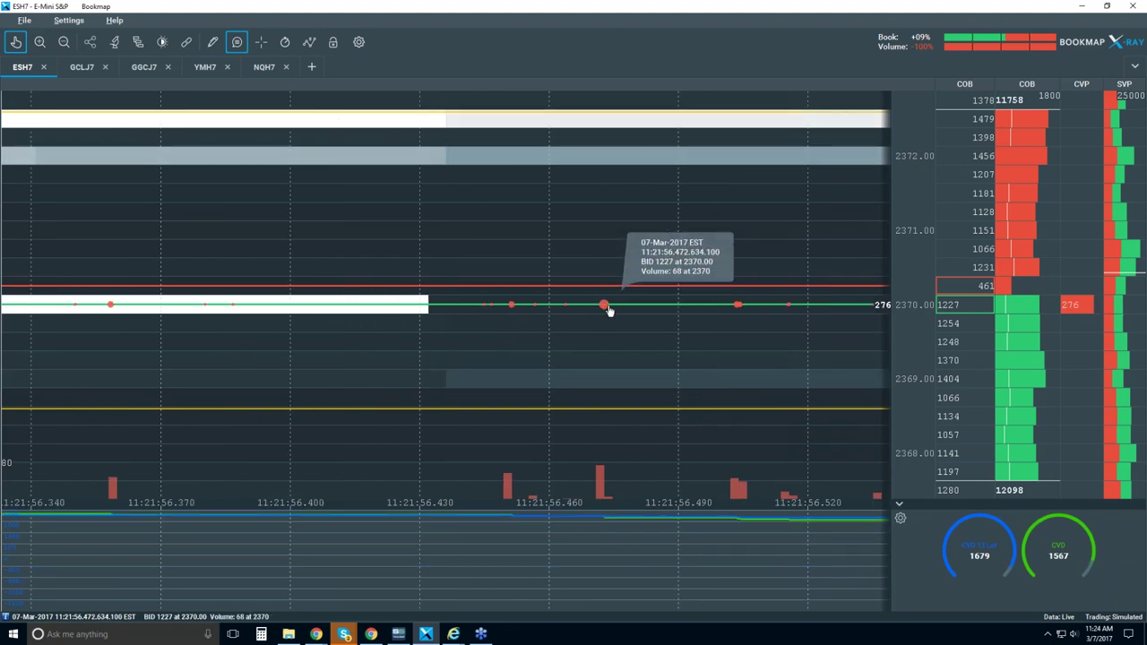
pyautogui.scroll(-5, 607, 308)
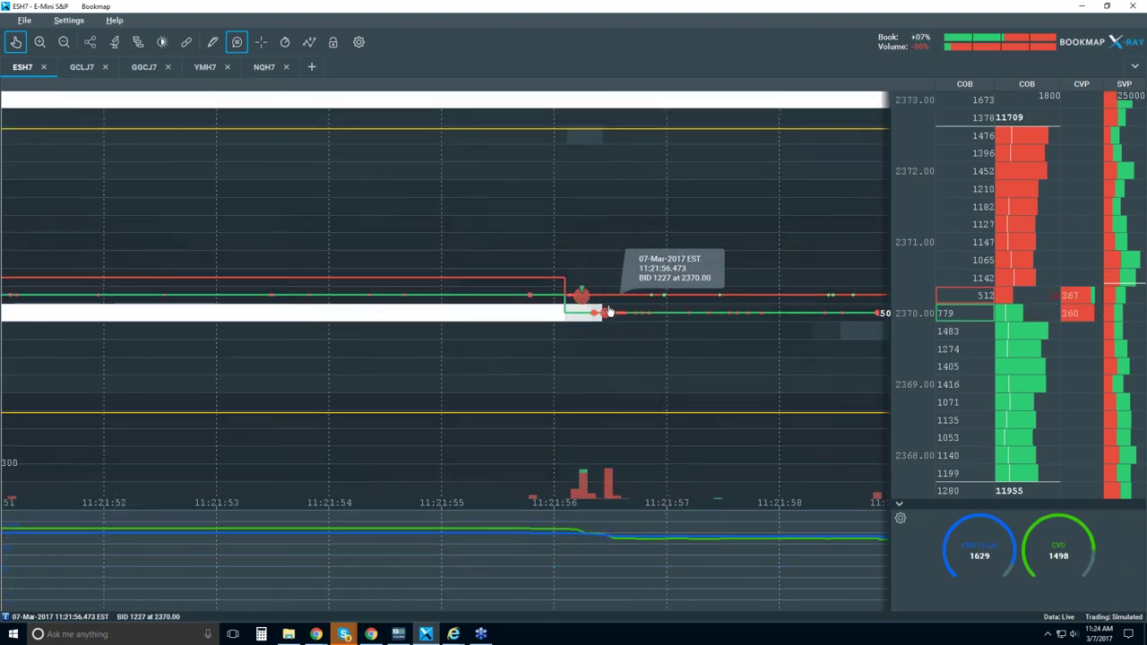
pyautogui.scroll(-5, 607, 311)
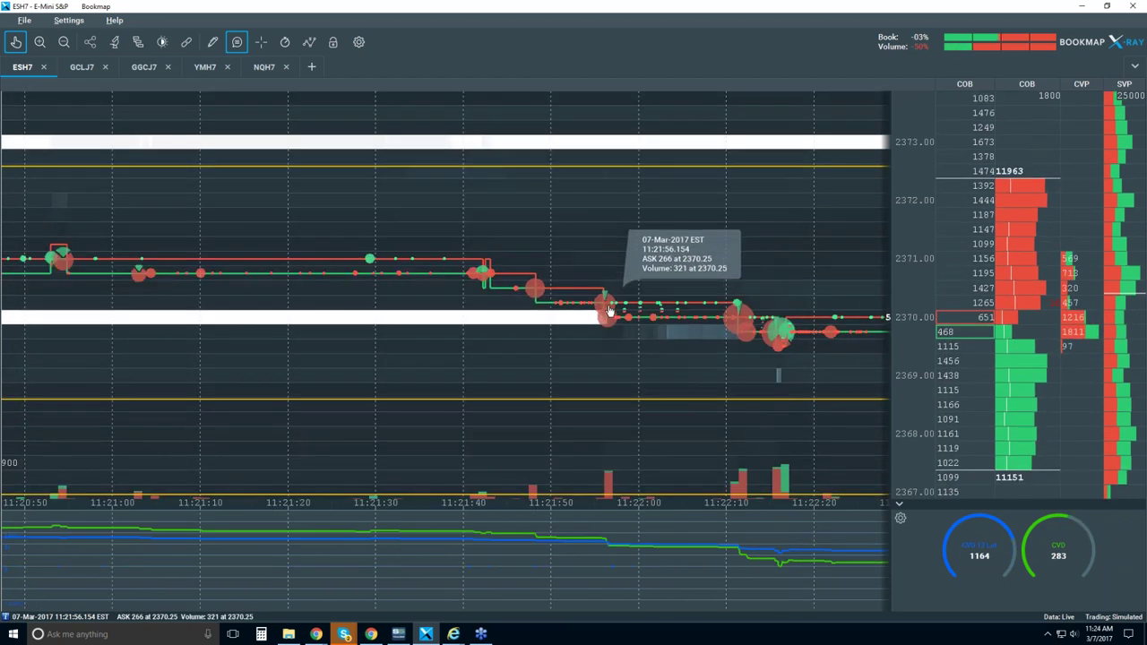
pyautogui.scroll(-8, 607, 311)
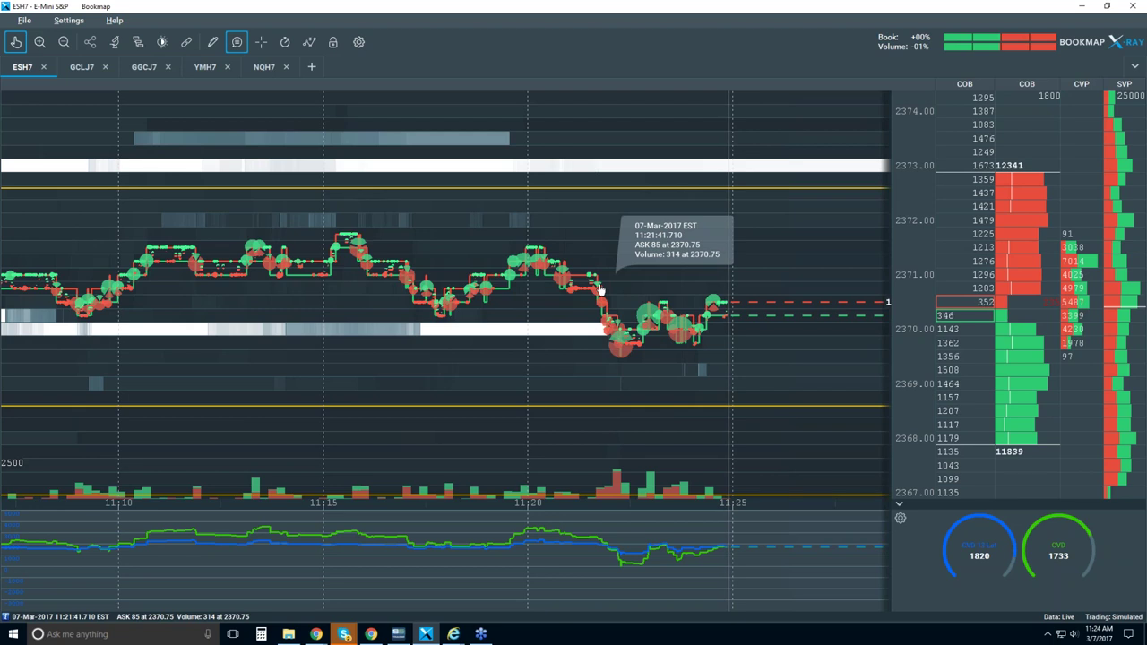
pyautogui.scroll(-3, 600, 289)
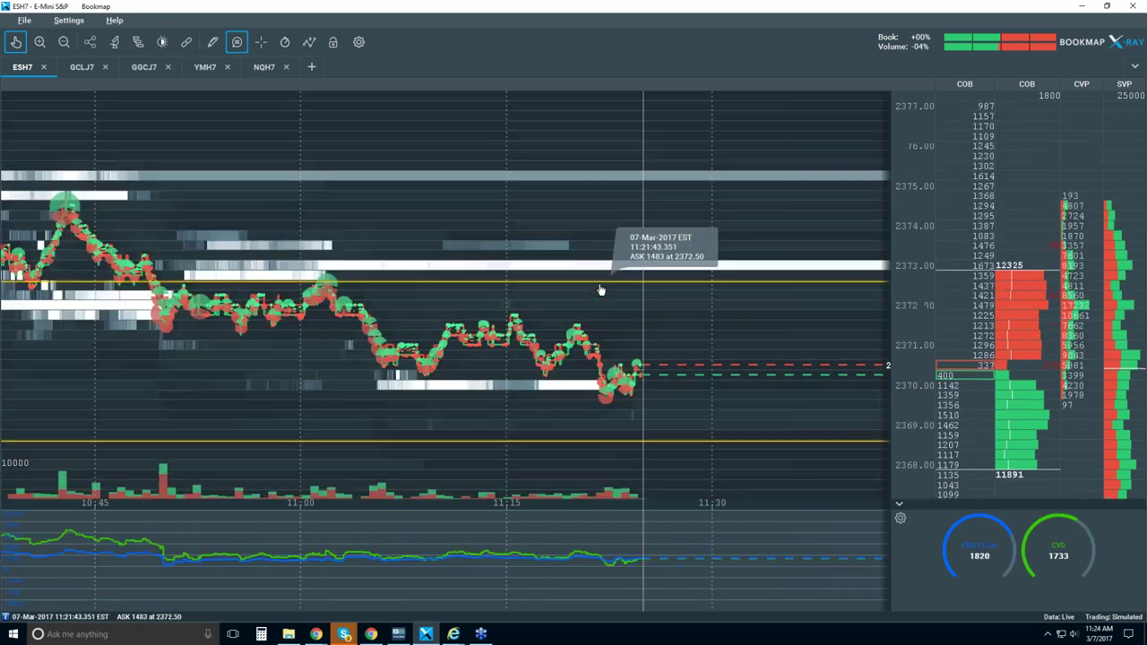
pyautogui.scroll(-3, 666, 292)
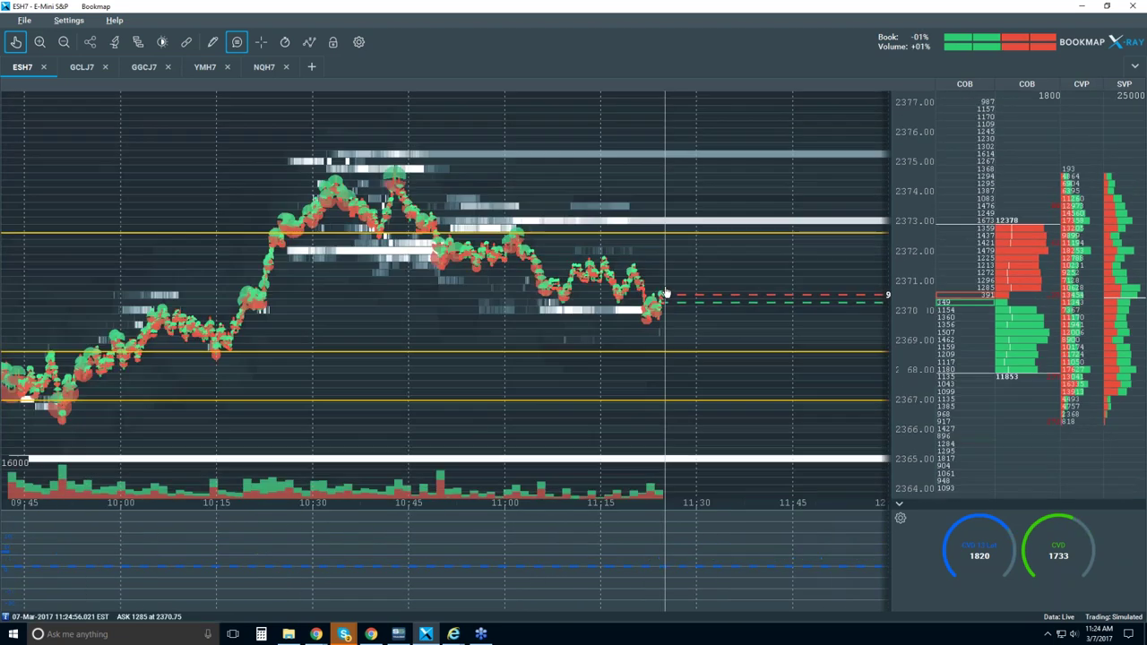
pyautogui.moveTo(538, 395); pyautogui.dragTo(670, 394)
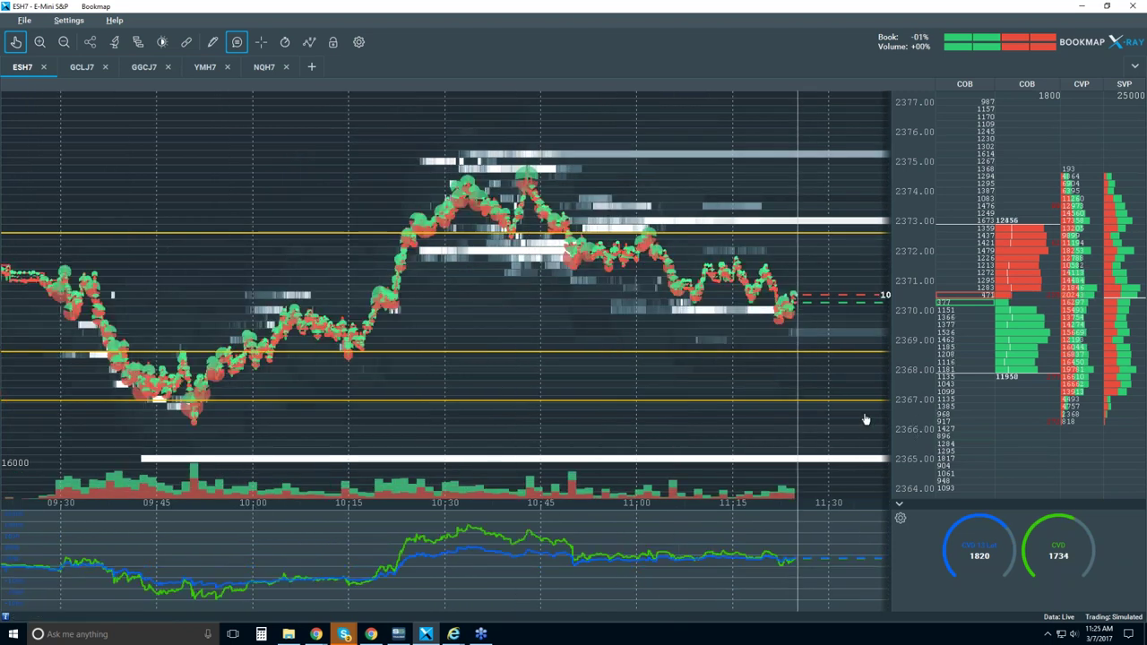
pyautogui.moveTo(870, 417); pyautogui.dragTo(845, 378)
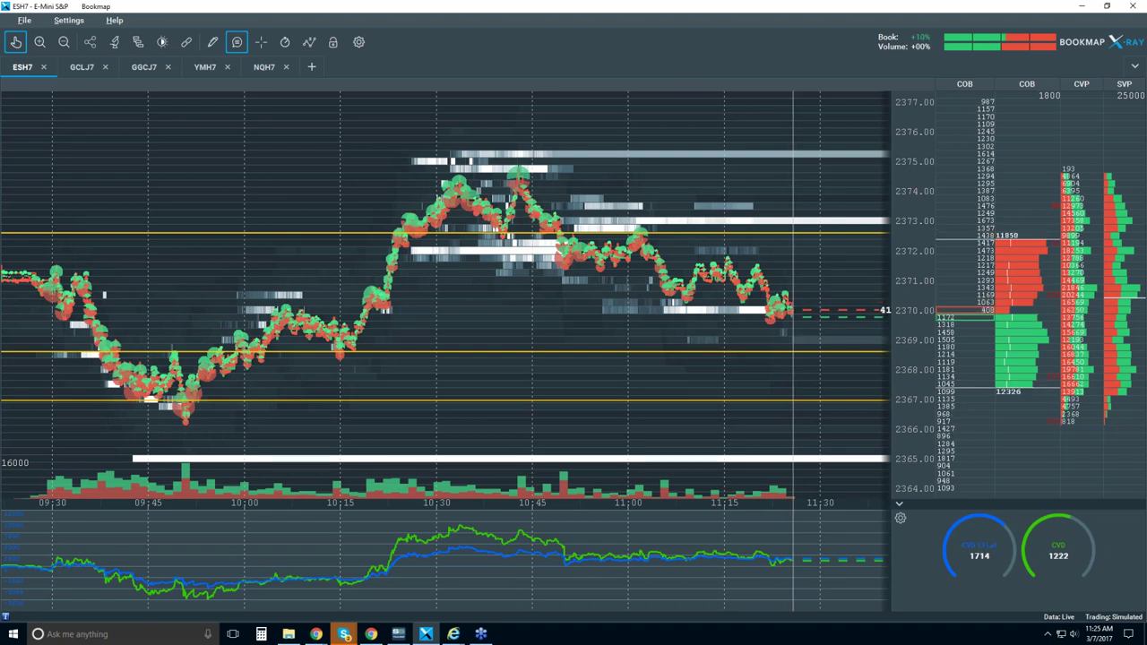
# Turn the Extended option of the numbers-only COB column off and back on in its column format settings.
pyautogui.rightClick(951, 263)
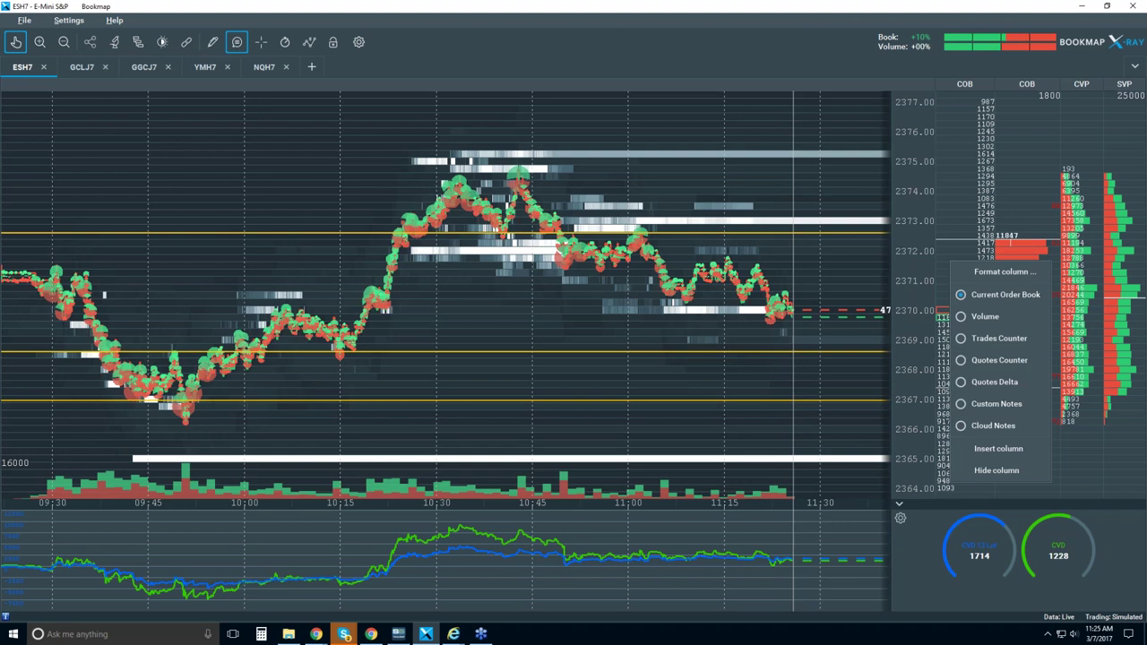
pyautogui.click(998, 272)
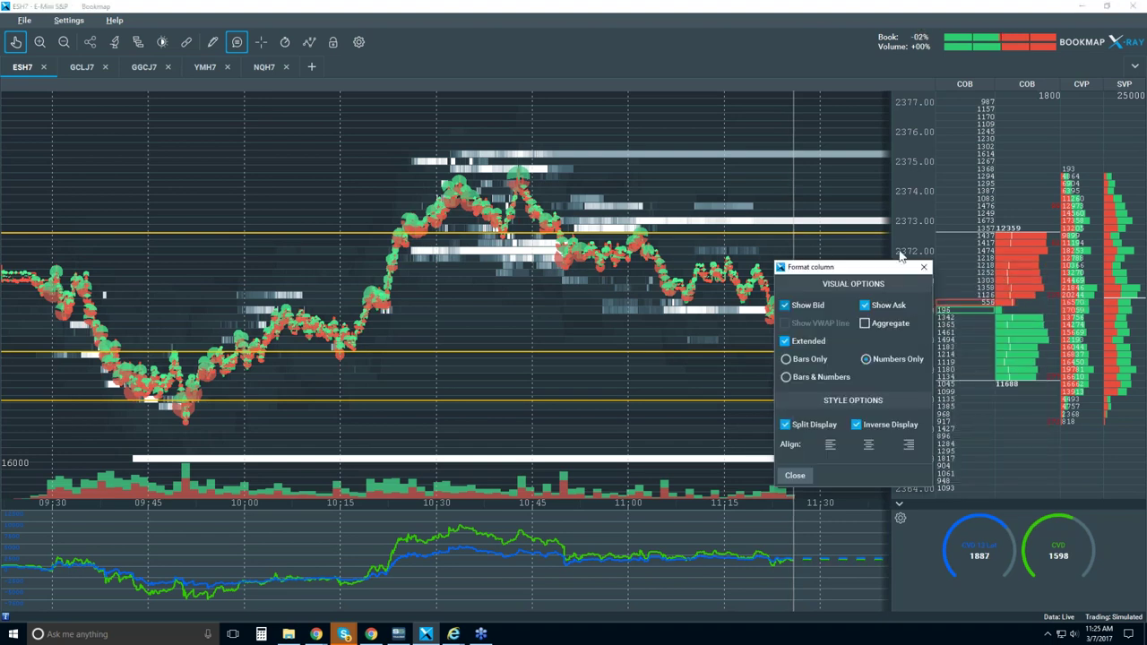
pyautogui.moveTo(879, 277); pyautogui.dragTo(655, 254)
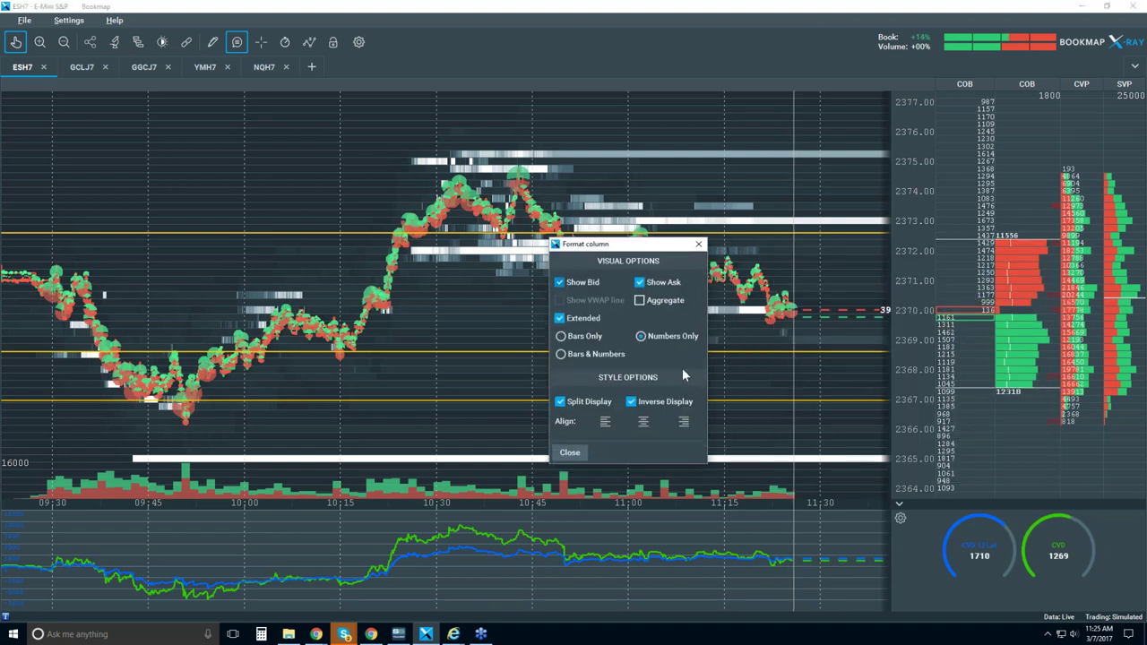
pyautogui.click(560, 320)
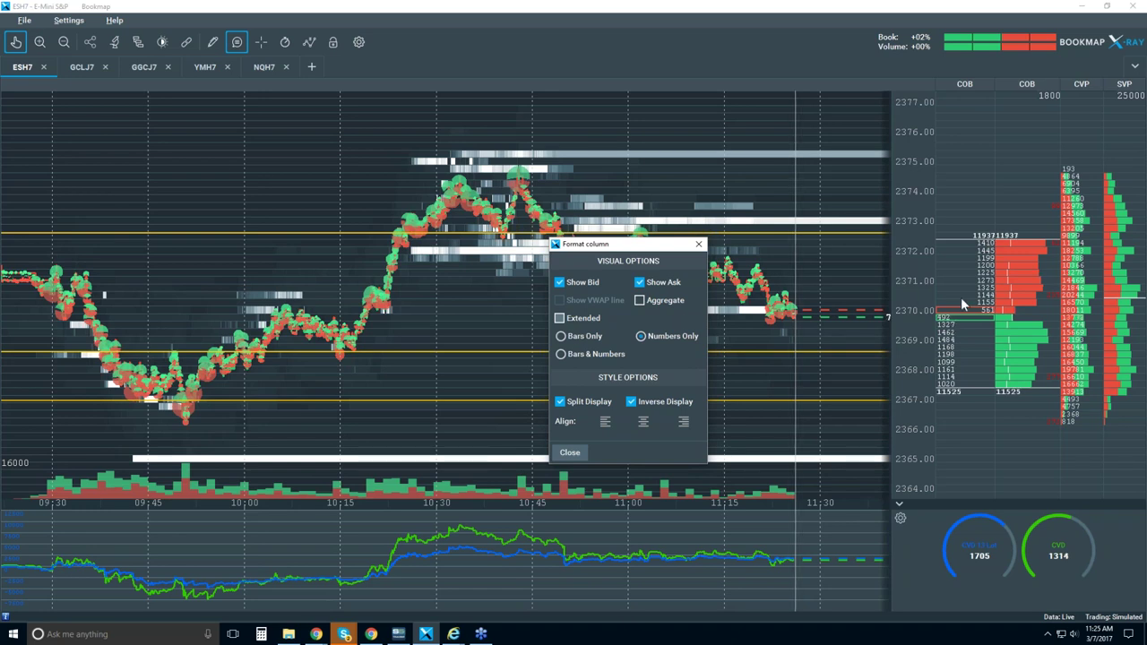
pyautogui.click(582, 319)
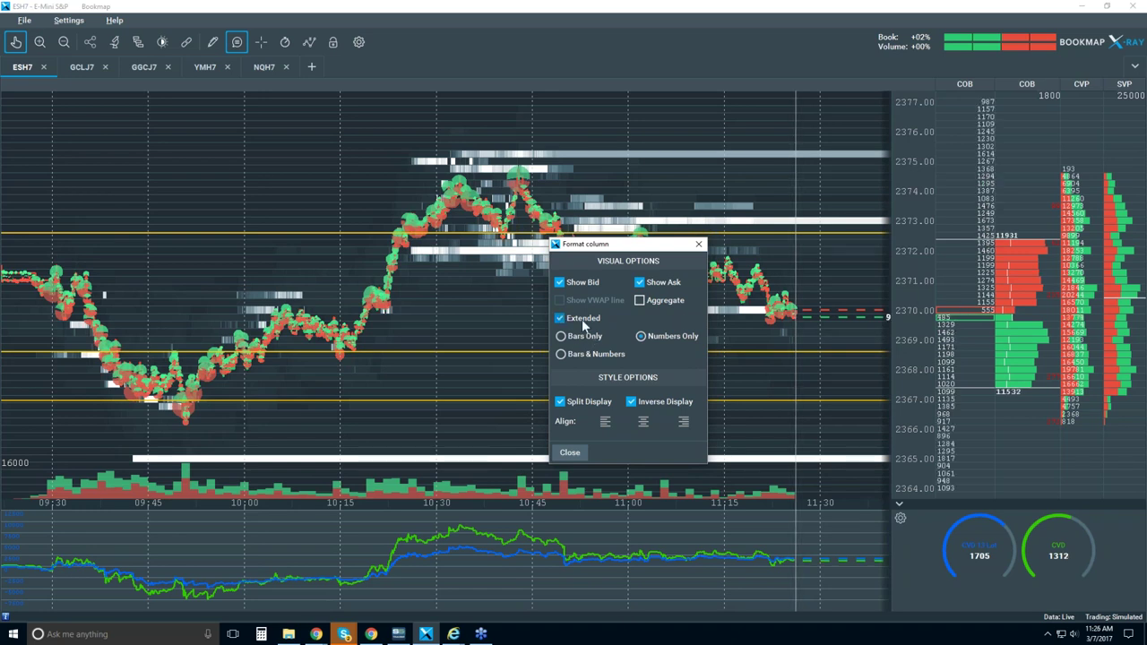
pyautogui.click(570, 452)
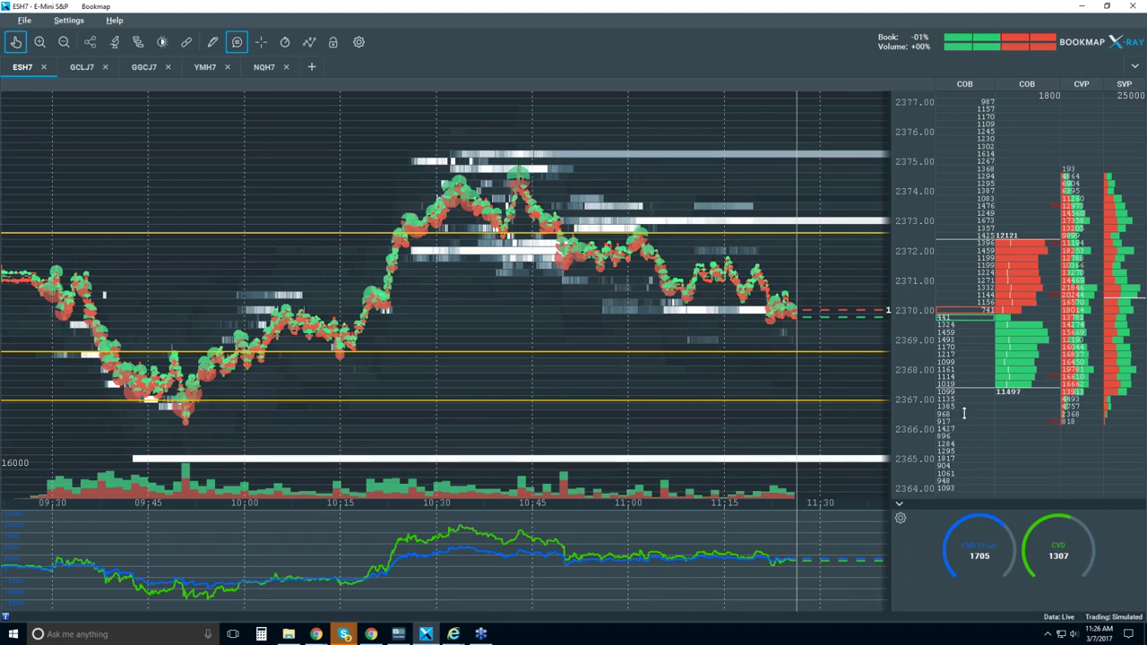
# Adjust the heatmap contrast by lowering the white cut-off to about 95 and the large size highlight to about 68.
pyautogui.click(161, 42)
pyautogui.moveTo(575, 147); pyautogui.dragTo(350, 137)
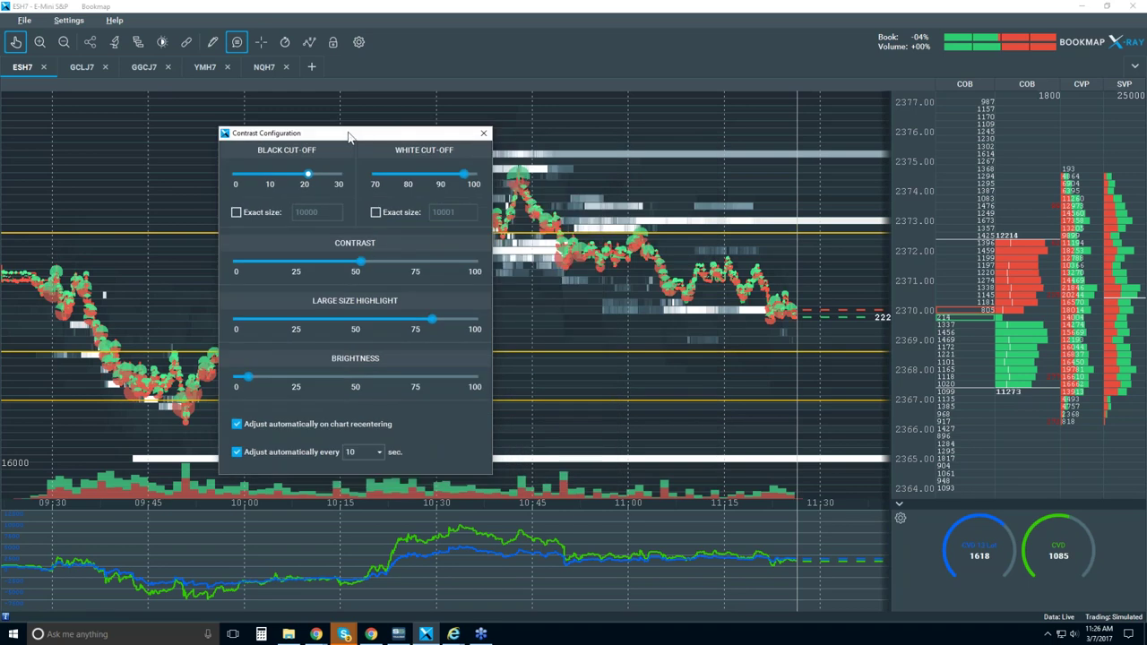
pyautogui.moveTo(466, 176); pyautogui.dragTo(462, 181)
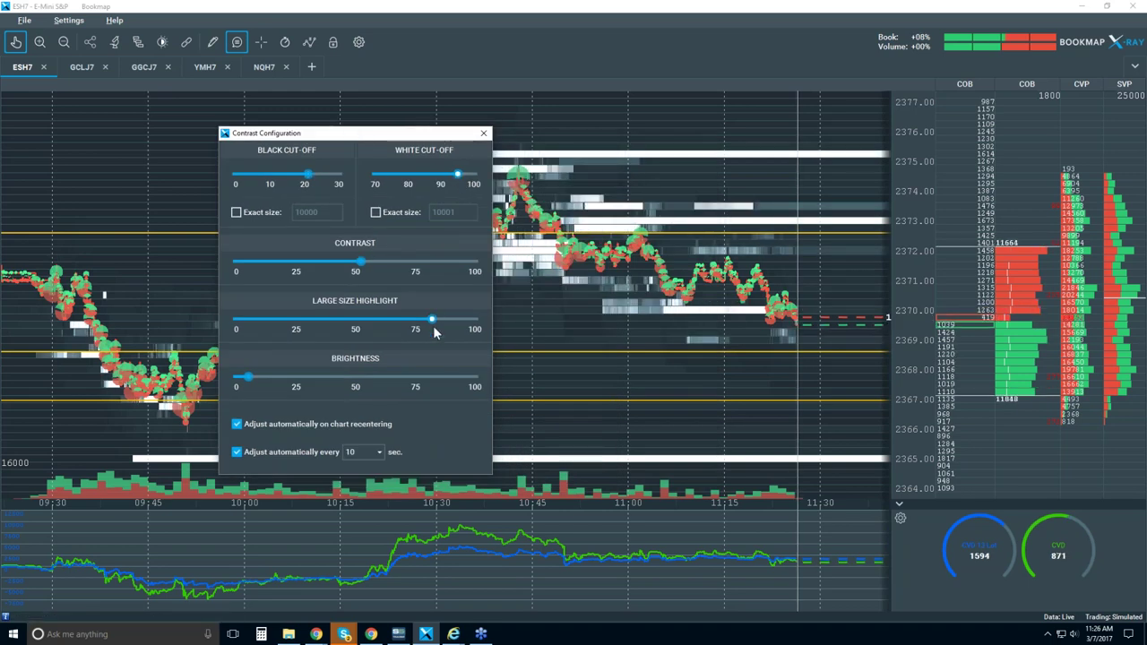
pyautogui.moveTo(437, 318); pyautogui.dragTo(401, 321)
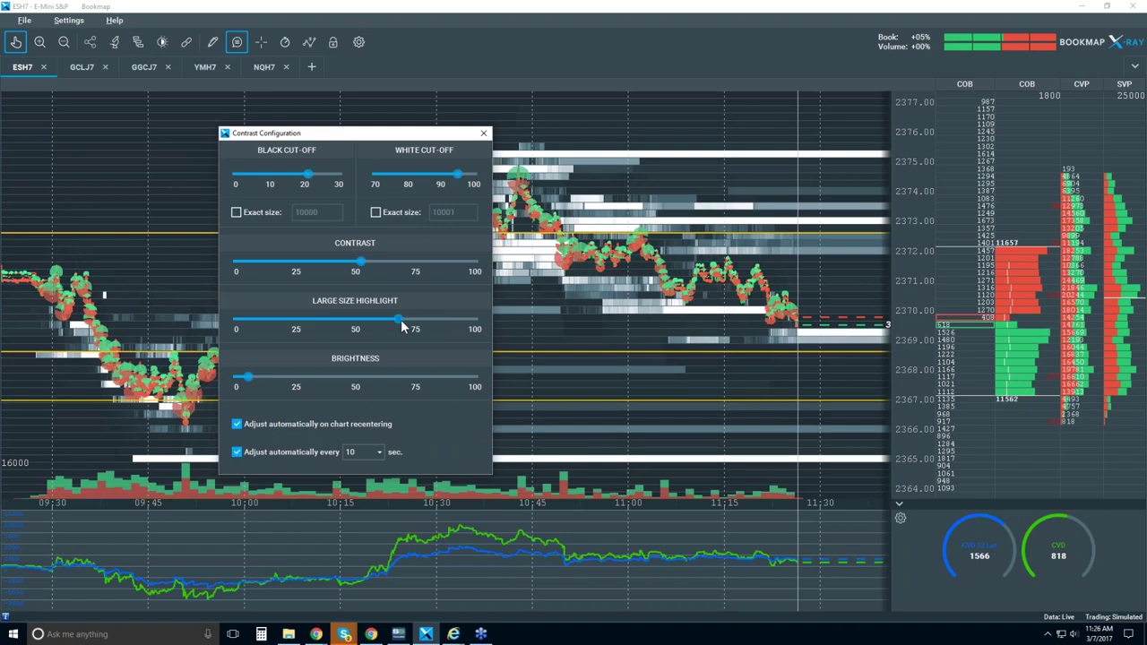
pyautogui.click(483, 133)
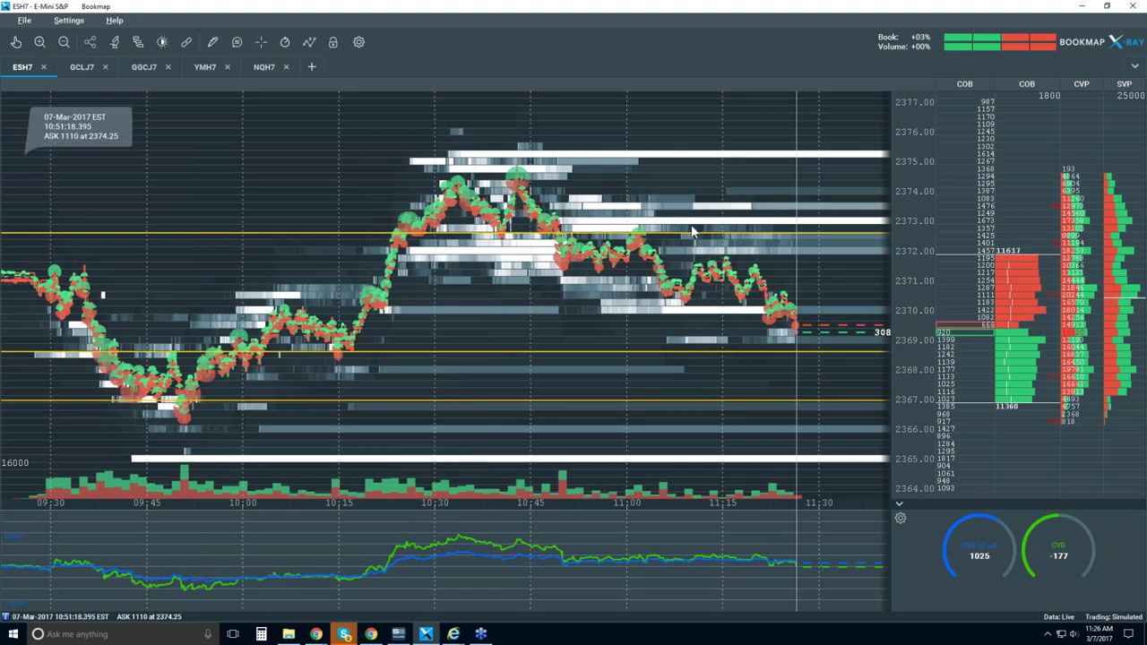
# Inspect the drop around 11:26 into the marked level between 2368.00 and 2369.00.
pyautogui.scroll(-1, 642, 190)
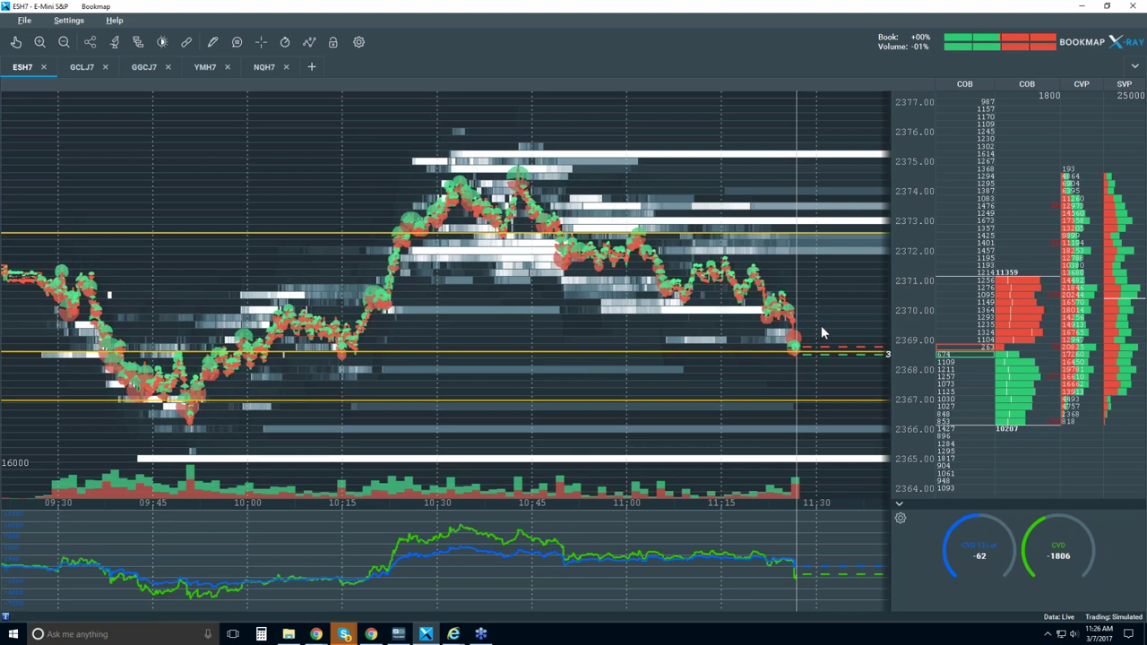
pyautogui.scroll(3, 749, 327)
pyautogui.scroll(4, 726, 315)
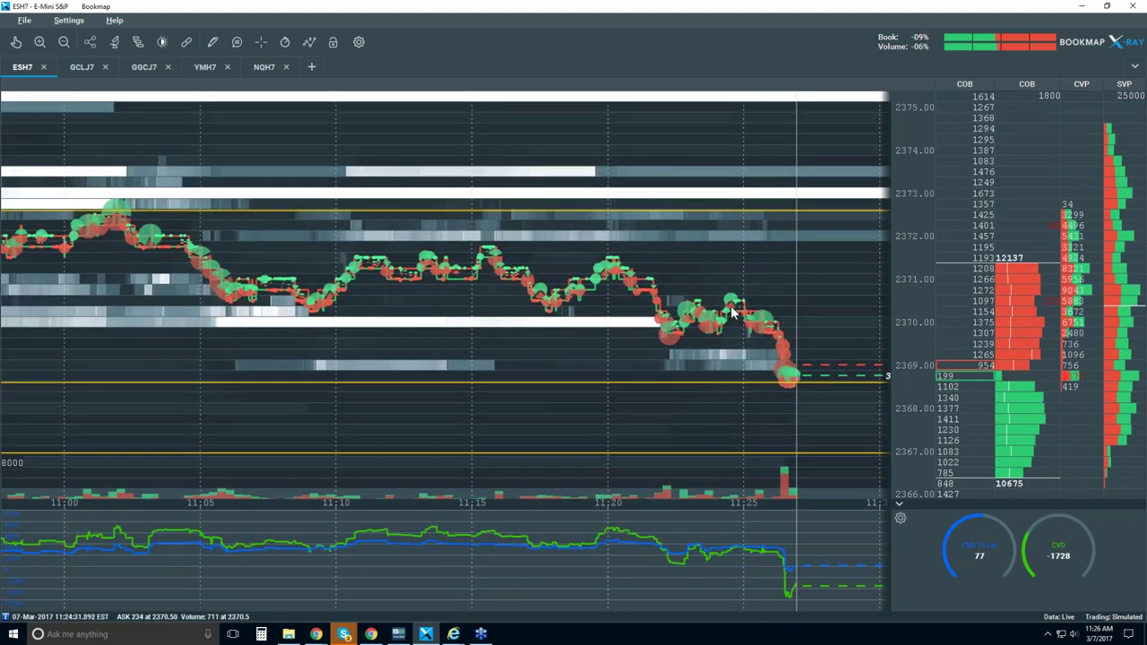
pyautogui.scroll(4, 728, 312)
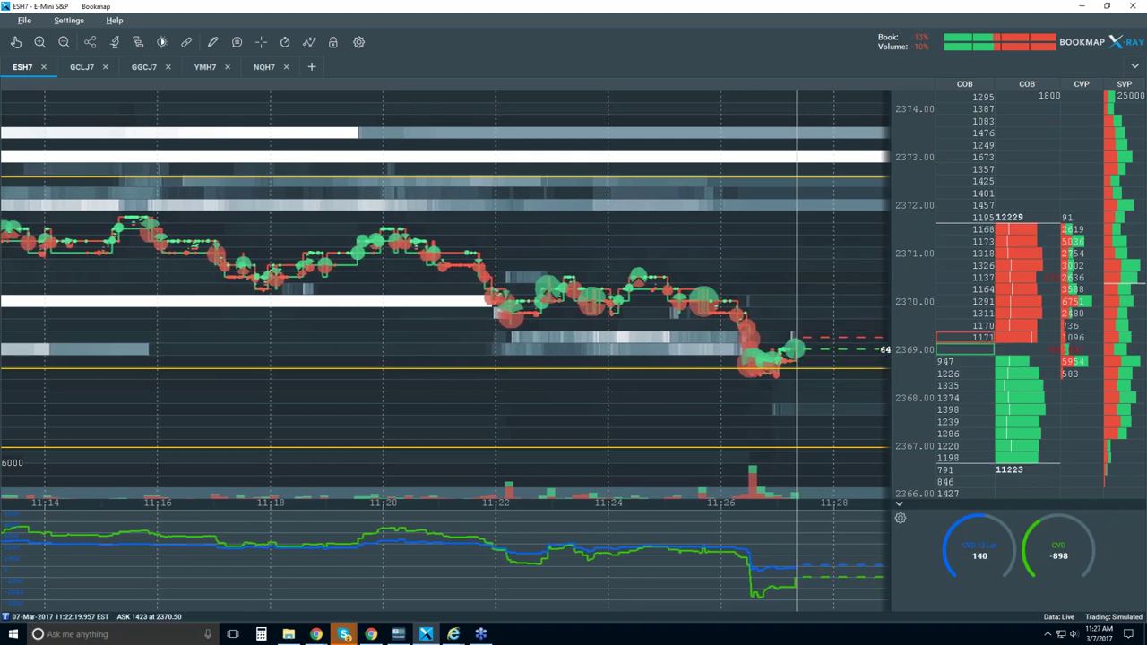
# Enable chart panning and examine the earlier reaction around 10:15 at the marked level between 2368.00 and 2369.00.
pyautogui.click(16, 42)
pyautogui.moveTo(432, 351); pyautogui.dragTo(552, 361)
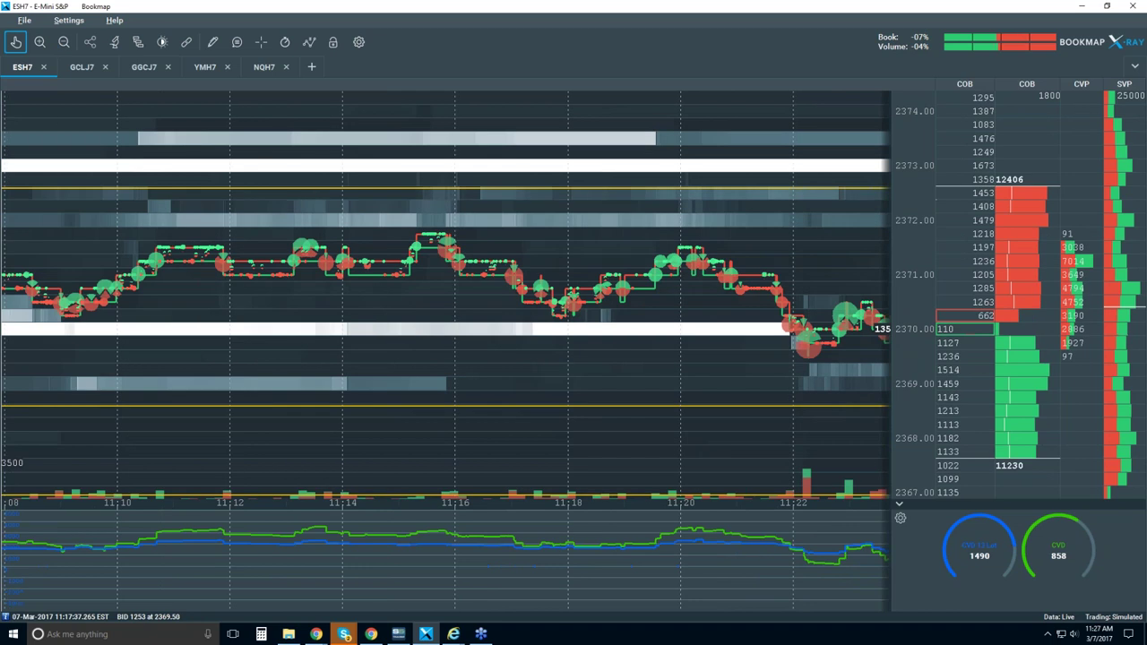
pyautogui.scroll(-3, 512, 345)
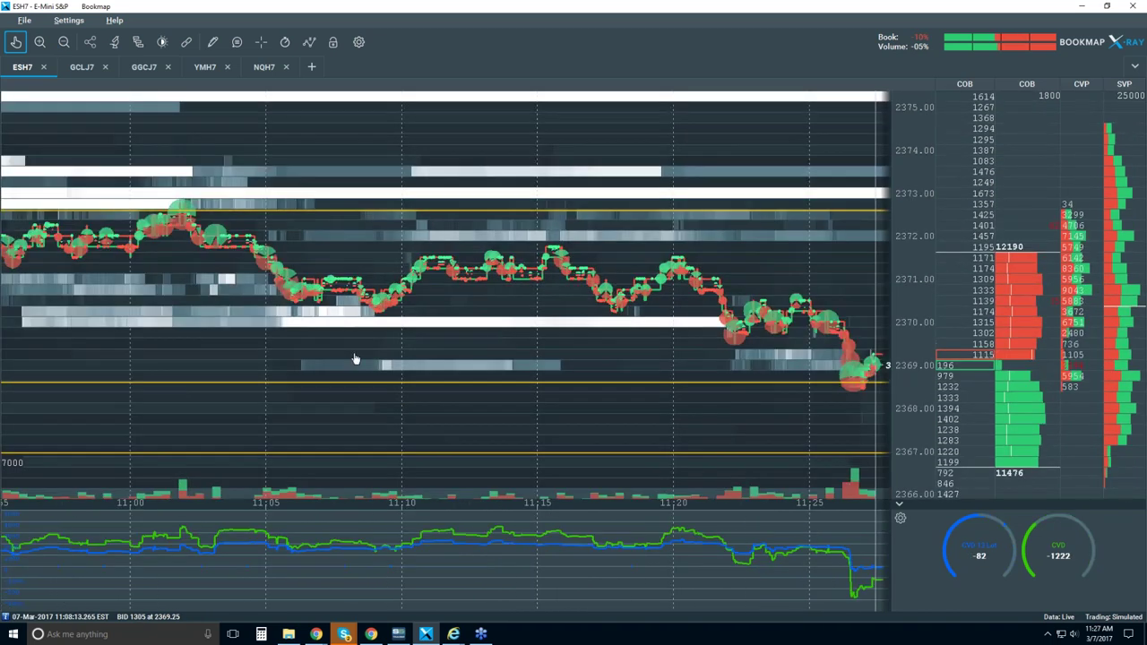
pyautogui.scroll(-4, 345, 359)
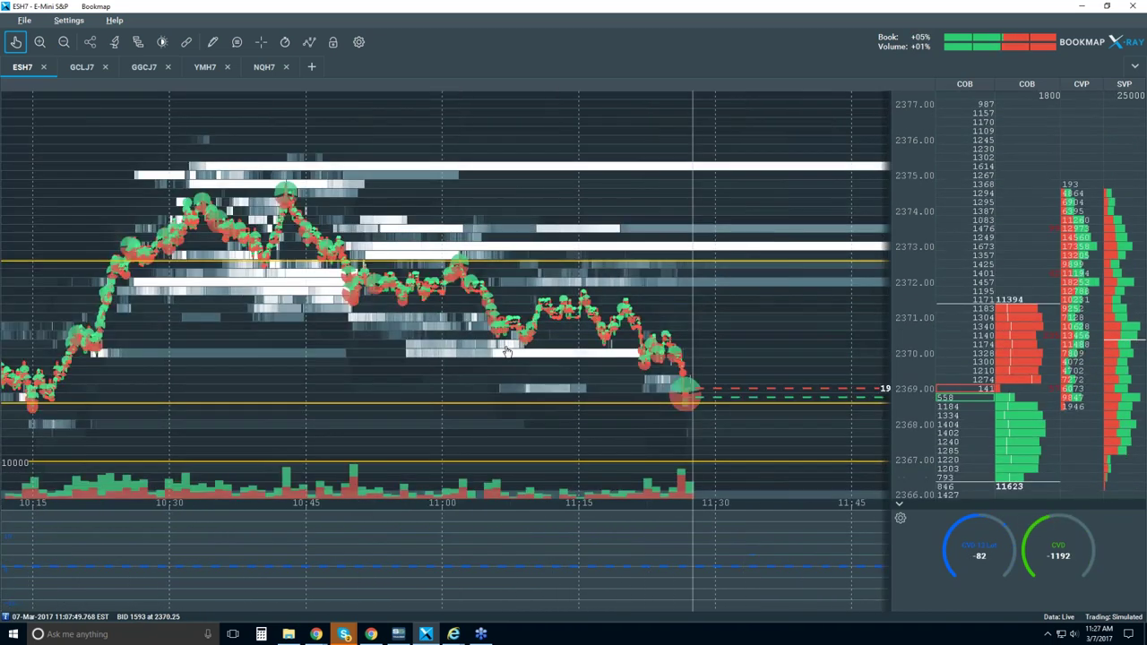
pyautogui.scroll(6, 157, 387)
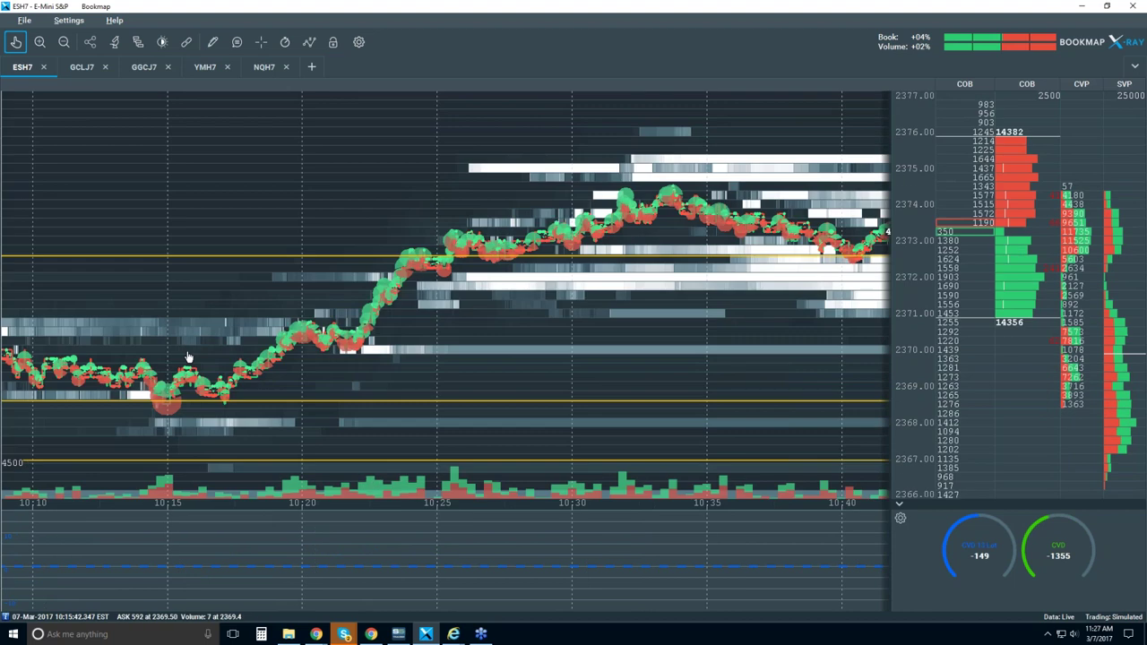
pyautogui.scroll(3, 157, 388)
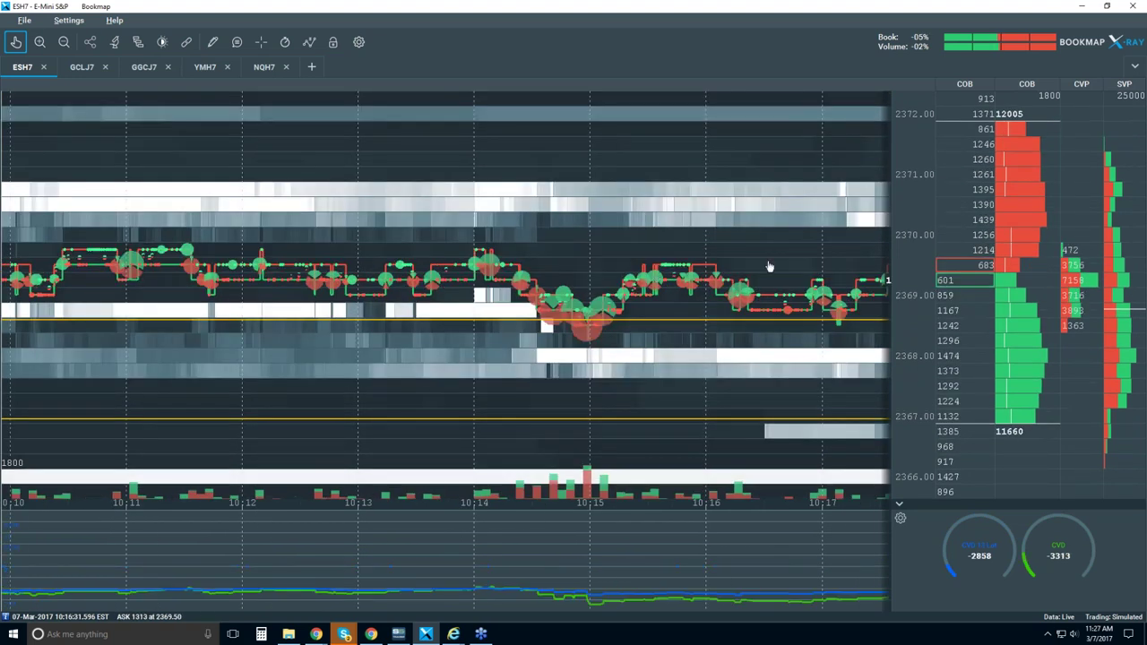
# Turn off chart panning to return to live price and view the 11:26 low against the decline since 10:50.
pyautogui.click(15, 41)
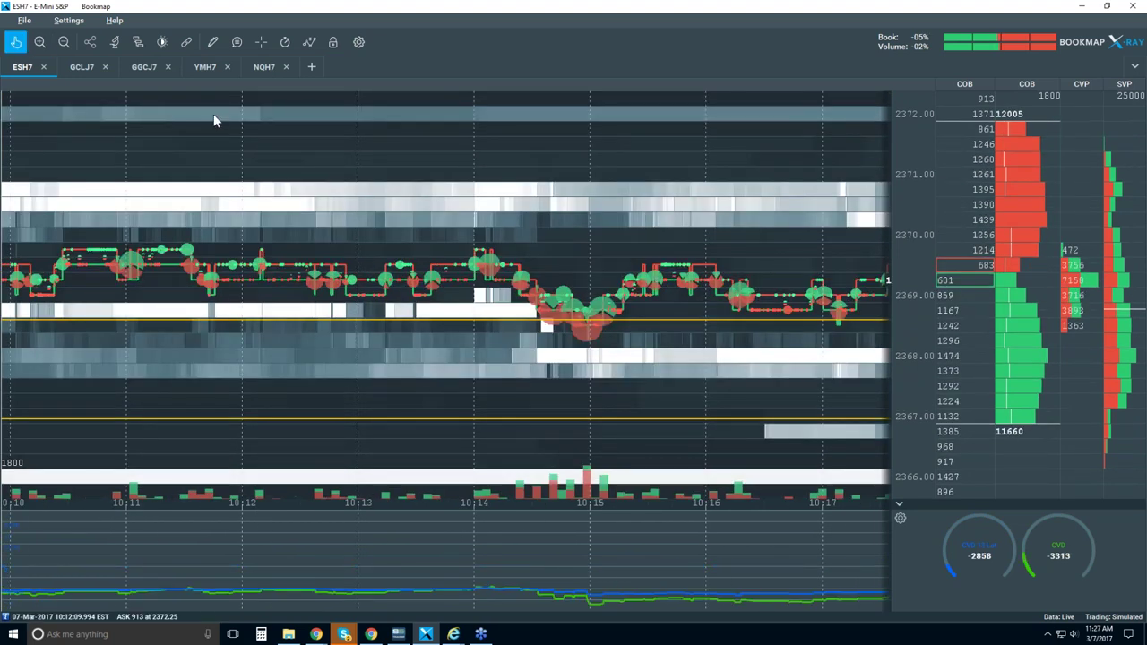
pyautogui.scroll(-5, 574, 297)
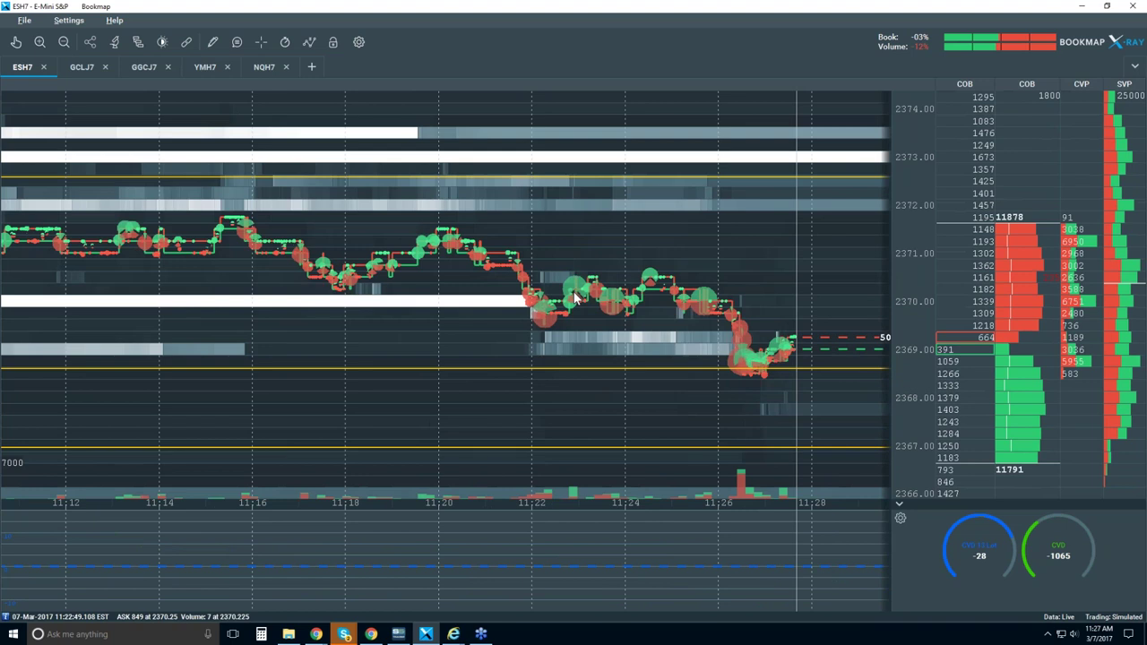
pyautogui.scroll(-3, 574, 298)
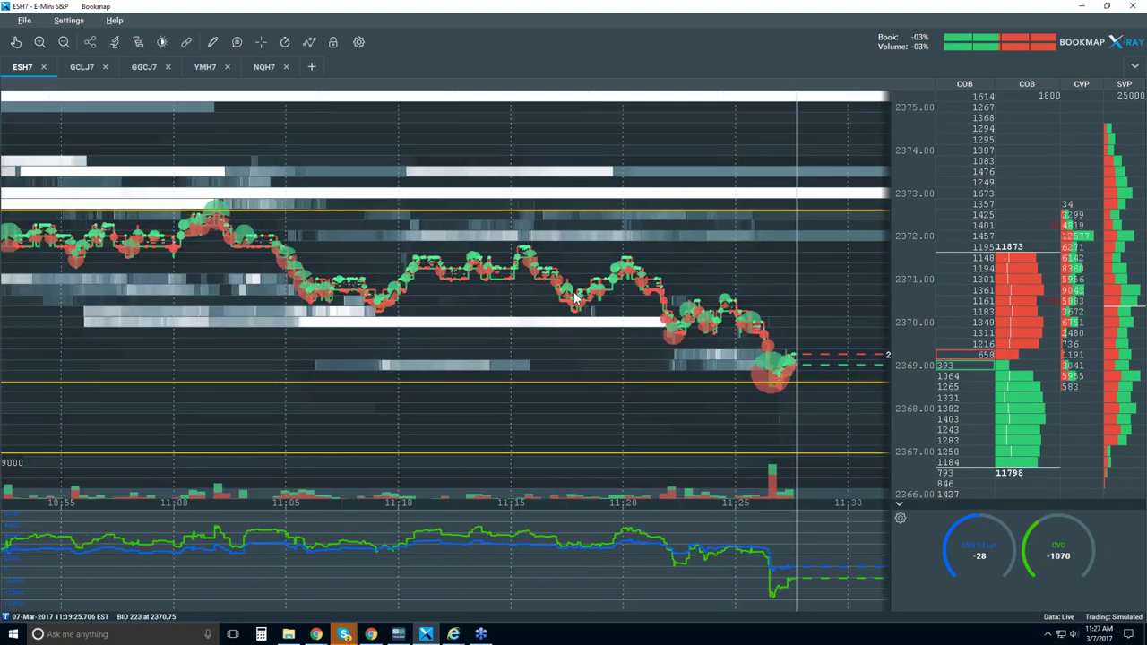
pyautogui.scroll(-1, 574, 297)
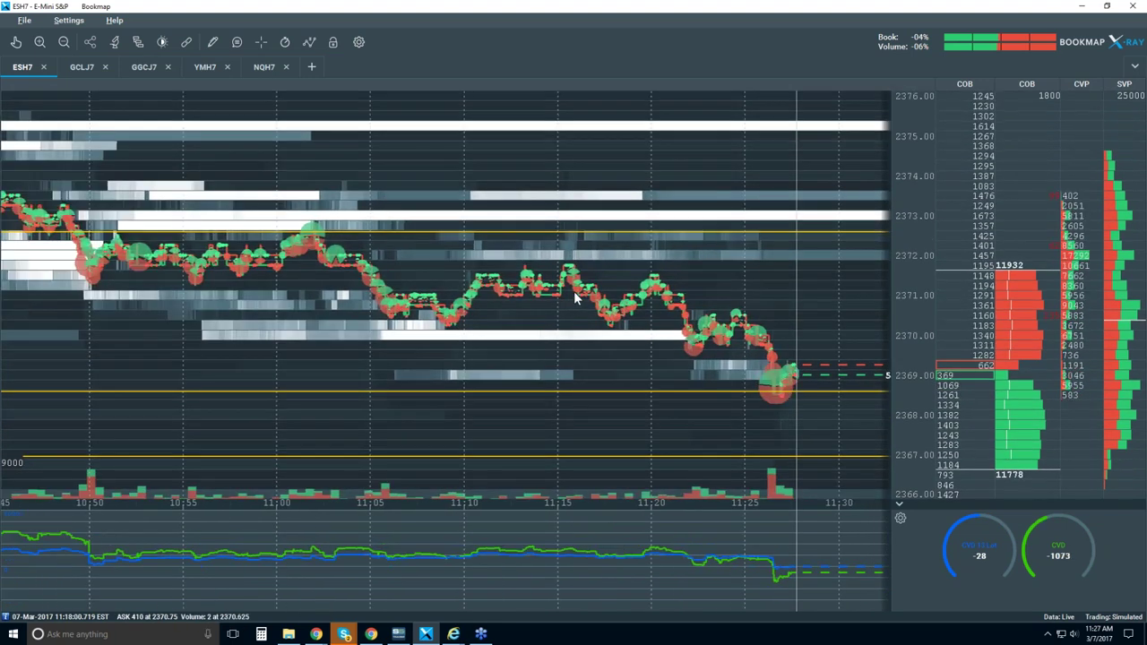
# Enable chart panning and inspect the trades hitting the 2370.00 liquidity band around 11:21:56.
pyautogui.scroll(-1, 575, 297)
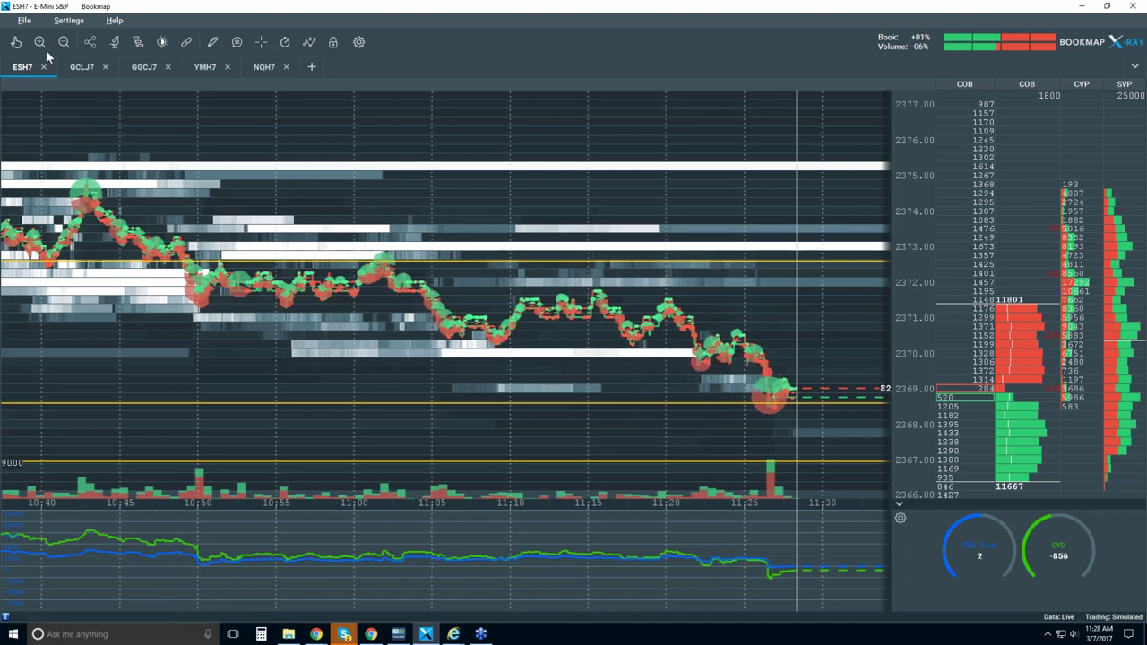
pyautogui.scroll(5, 702, 355)
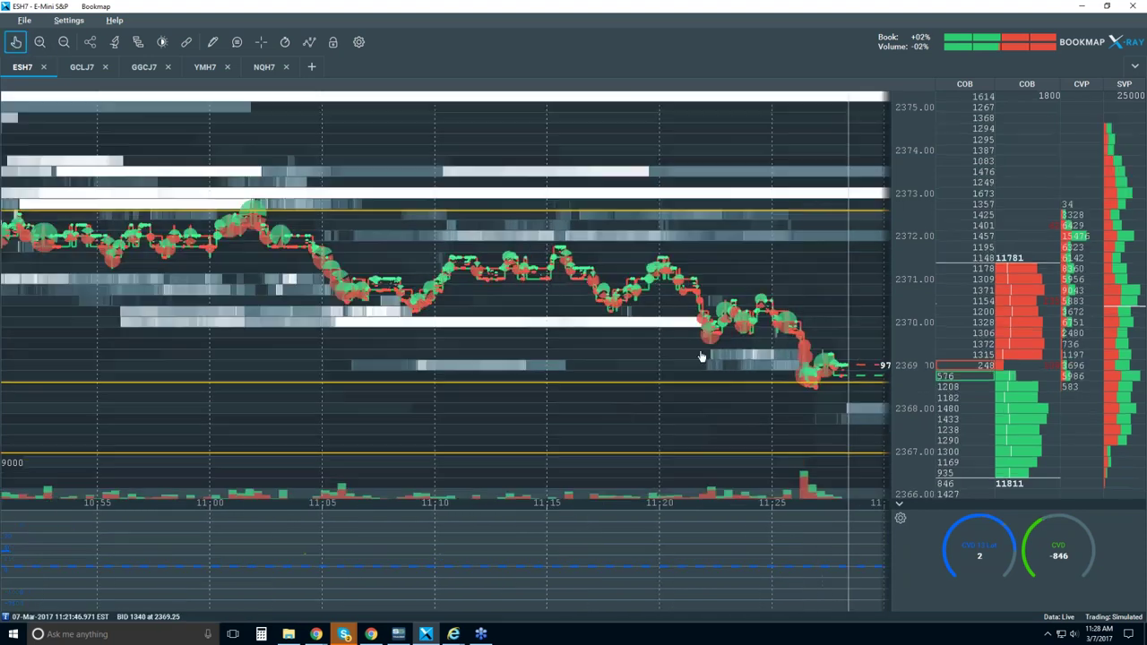
pyautogui.scroll(5, 724, 315)
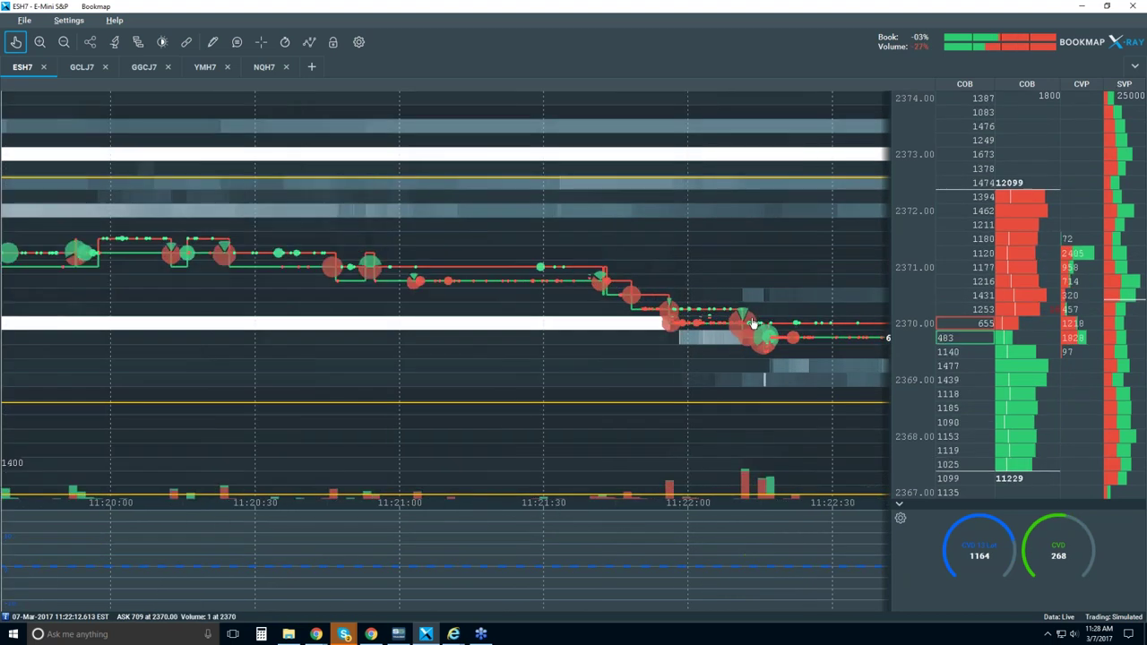
pyautogui.scroll(5, 583, 333)
pyautogui.scroll(3, 750, 310)
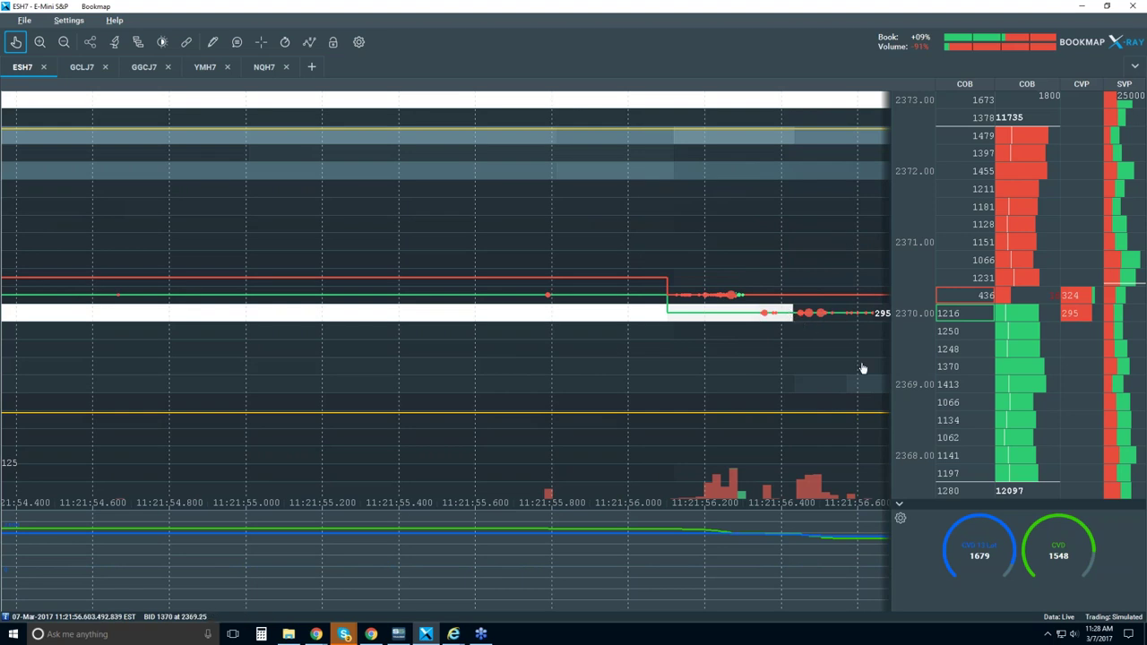
# Turn off chart panning to return to live price and view the session's price action since 09:30.
pyautogui.click(15, 42)
pyautogui.scroll(-7, 741, 269)
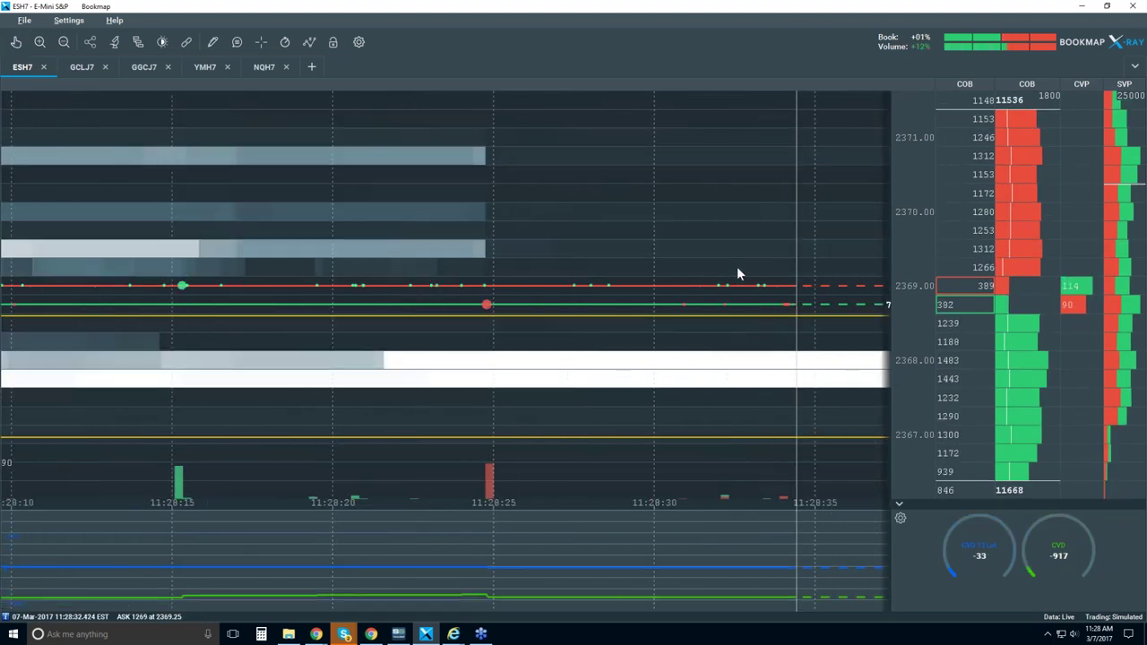
pyautogui.scroll(-10, 736, 267)
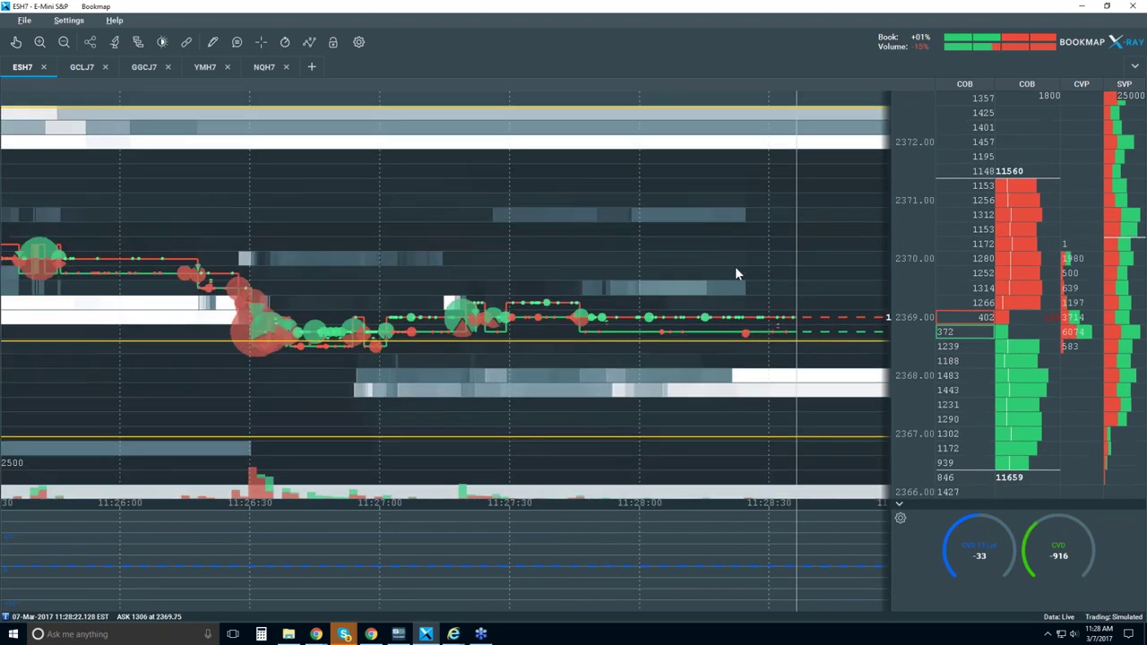
pyautogui.scroll(-8, 735, 267)
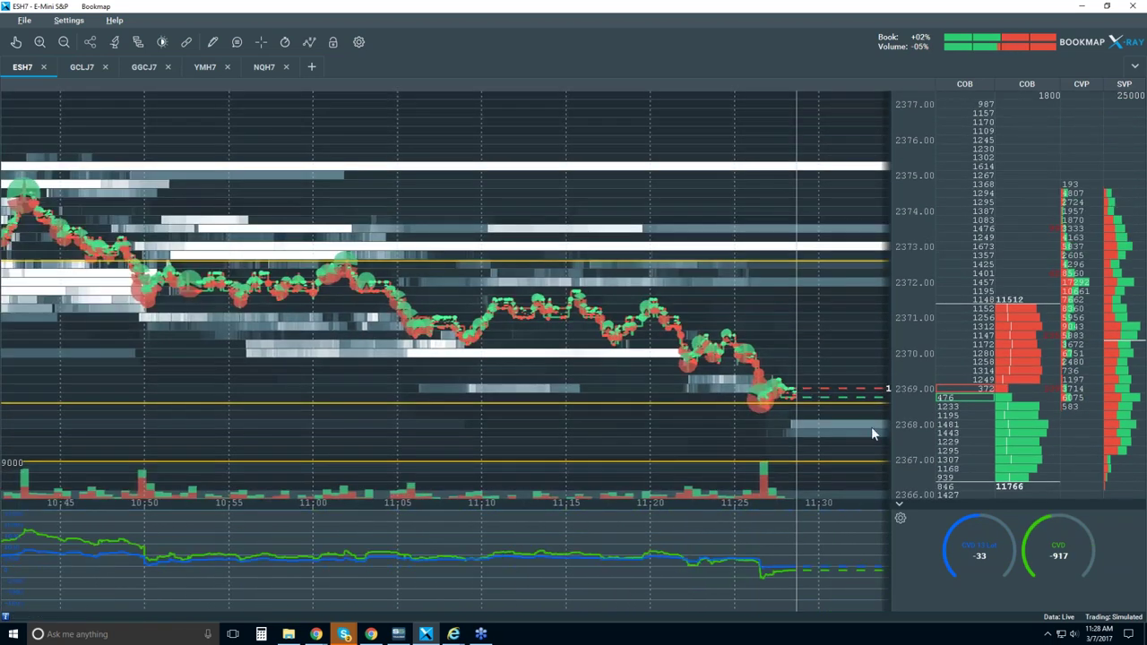
pyautogui.scroll(-2, 680, 353)
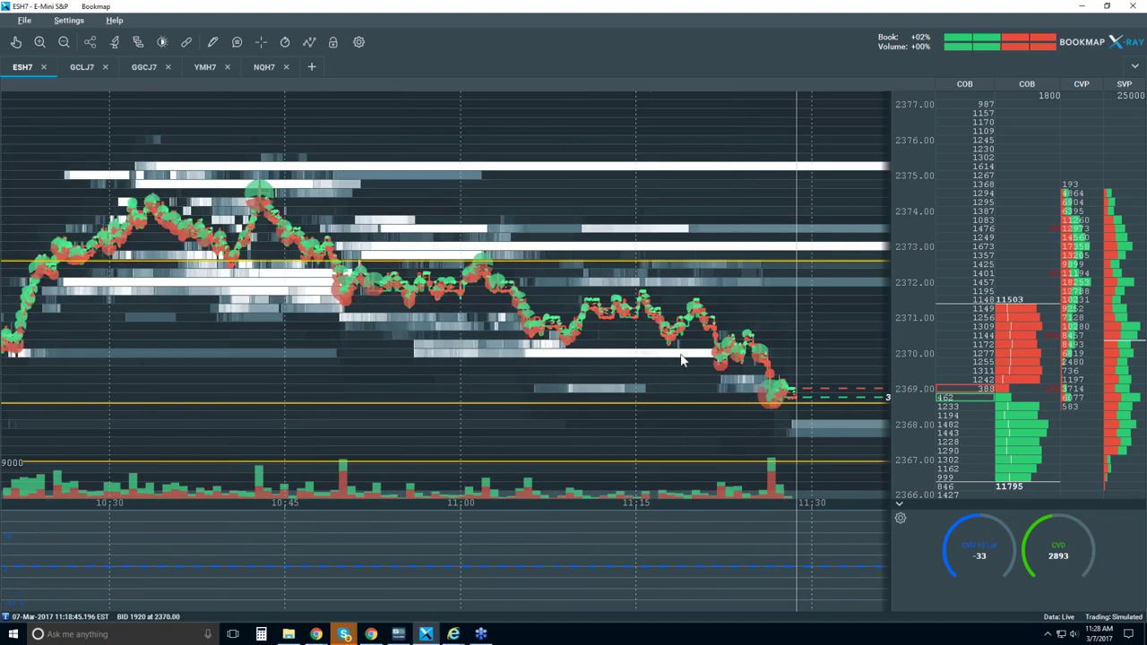
pyautogui.scroll(-3, 680, 354)
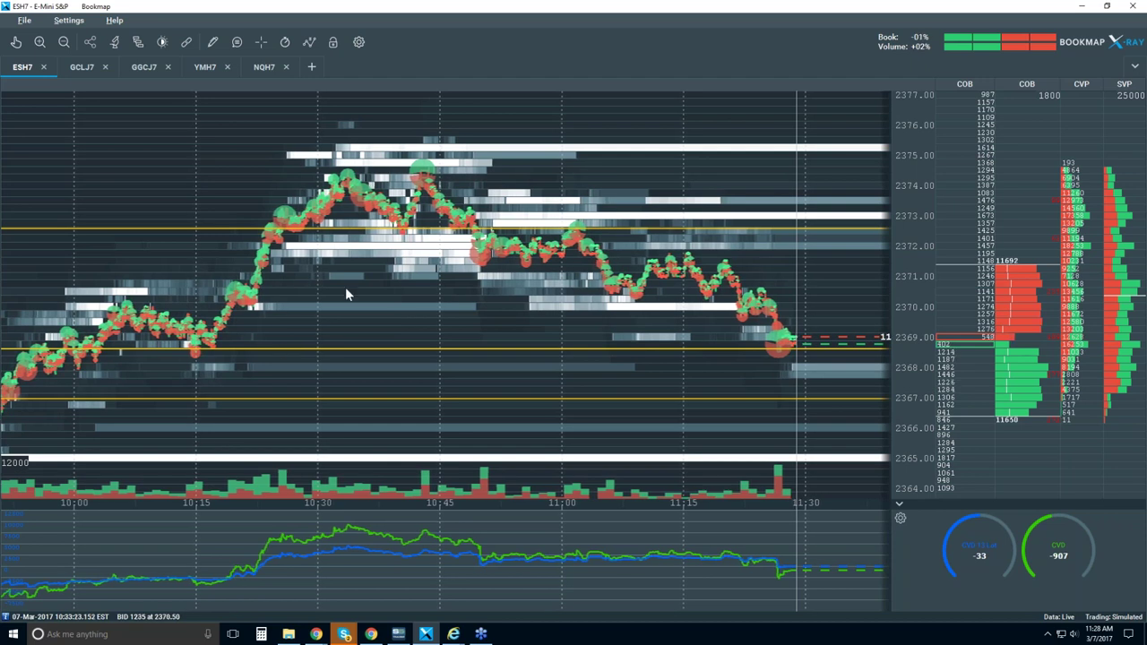
pyautogui.scroll(-1, 345, 287)
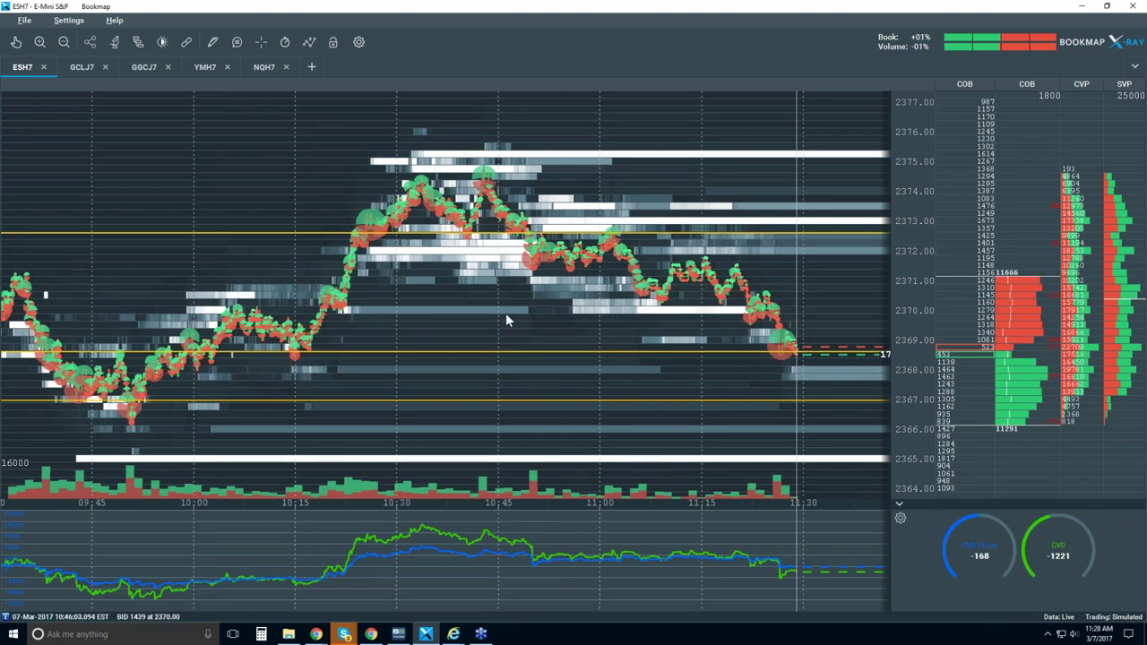
pyautogui.scroll(-2, 505, 313)
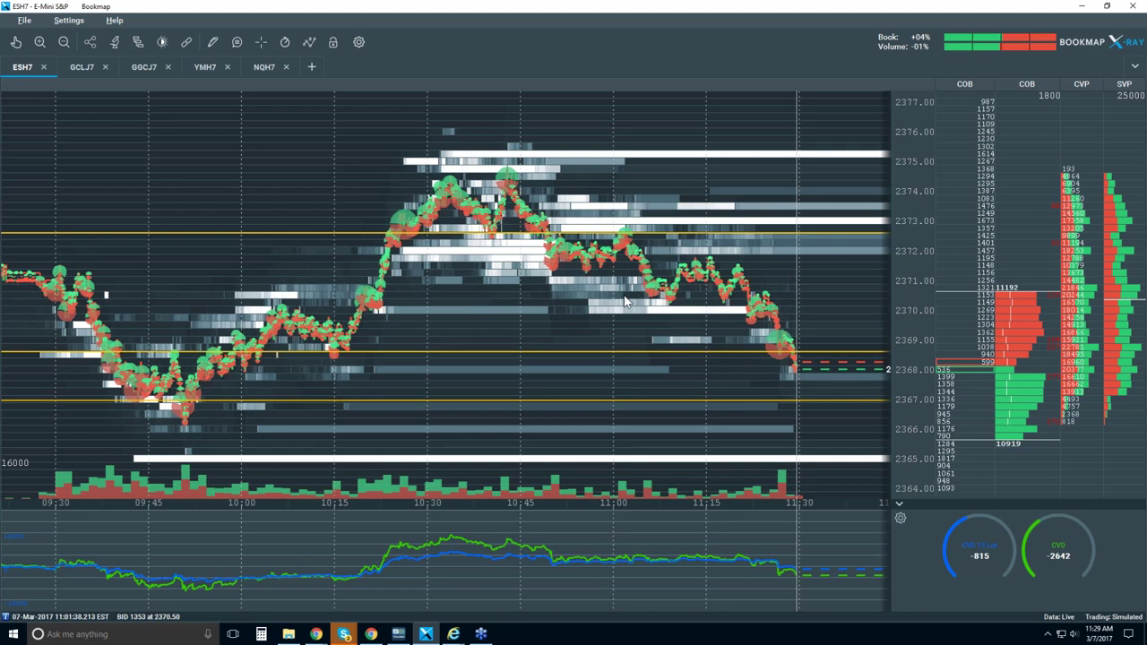
# Examine the 11:30 push below 2369.00 against the decline from the 10:43 high.
pyautogui.scroll(3, 626, 302)
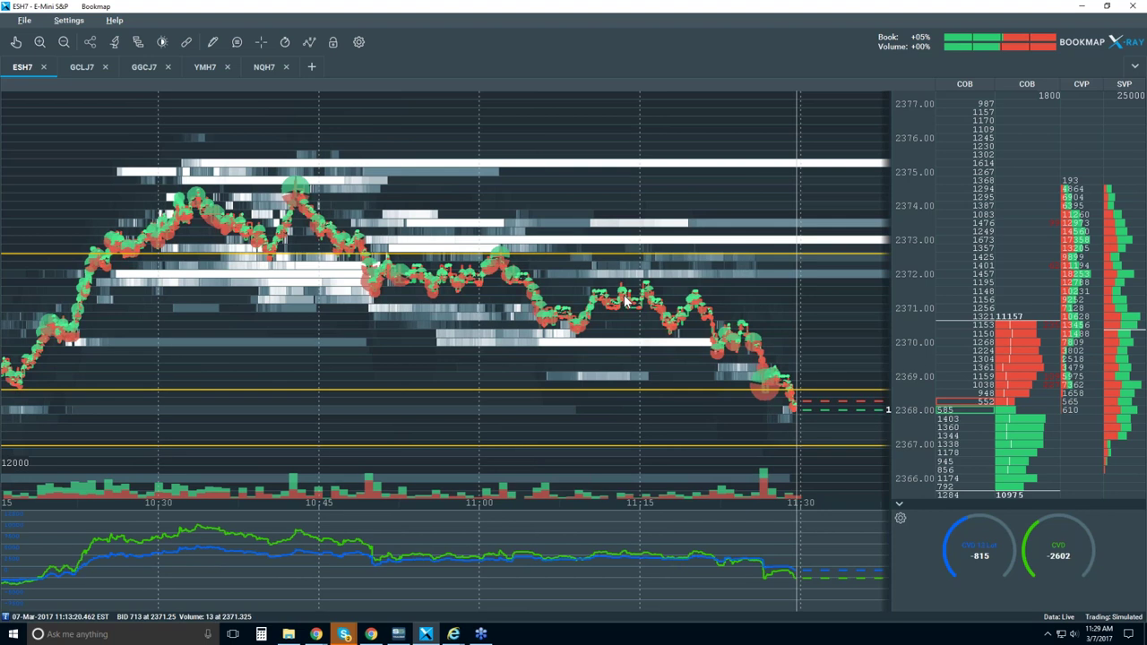
pyautogui.scroll(2, 642, 304)
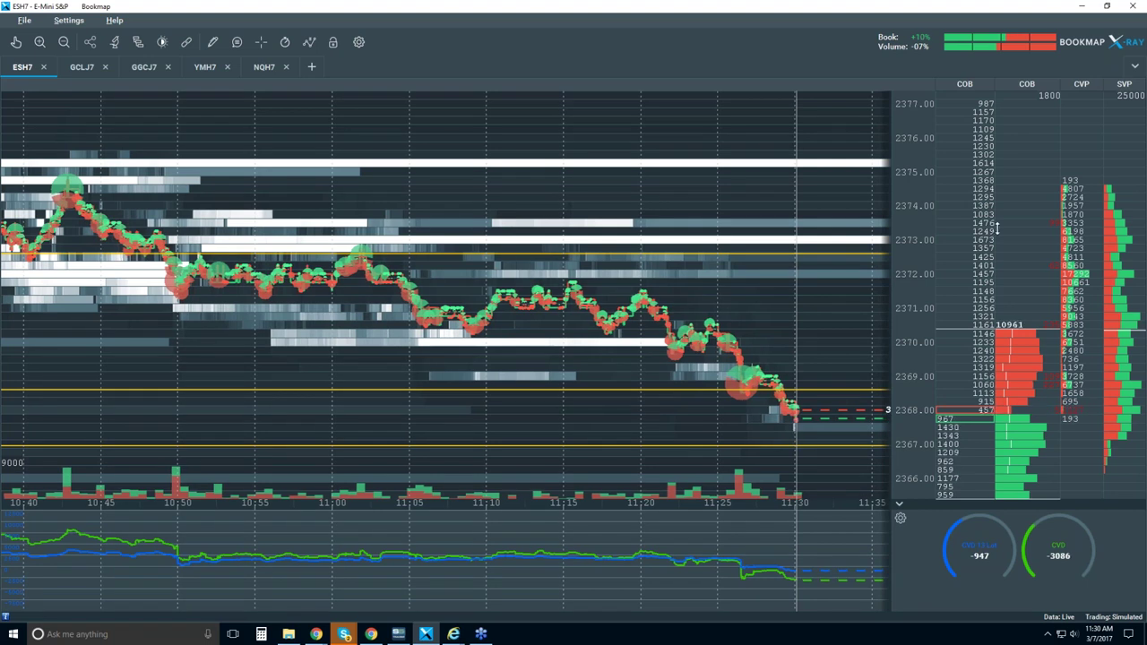
pyautogui.scroll(-2, 742, 268)
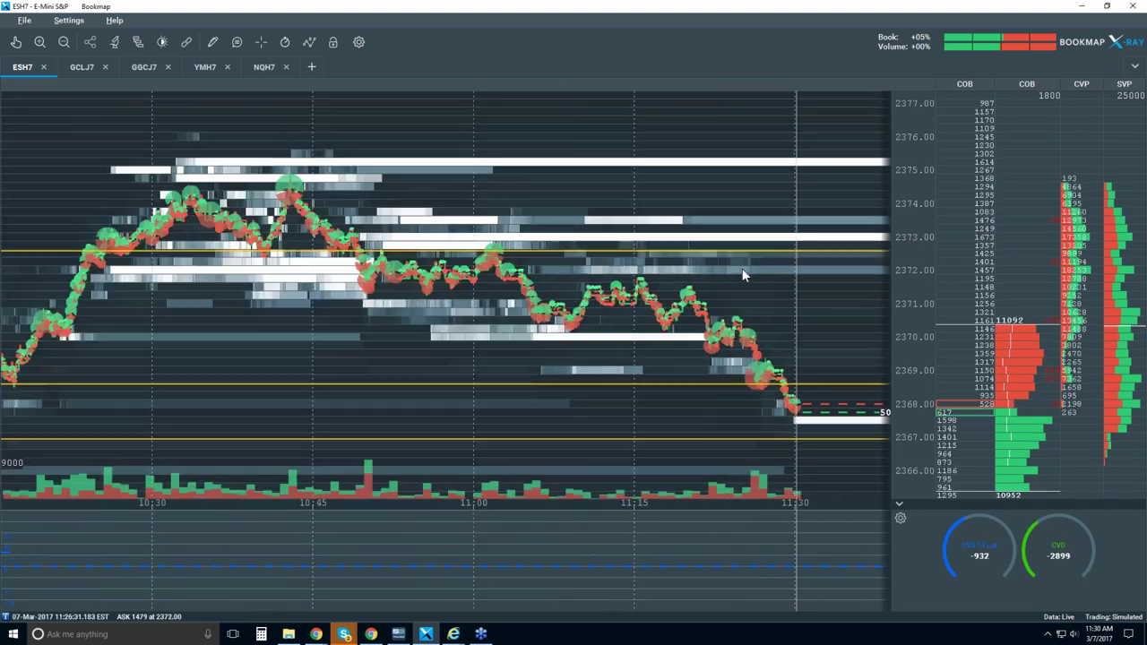
# Review the CVD 13 Lot indicator's order size filter in the add-ons configuration, moving the dialog aside, and close it.
pyautogui.click(139, 44)
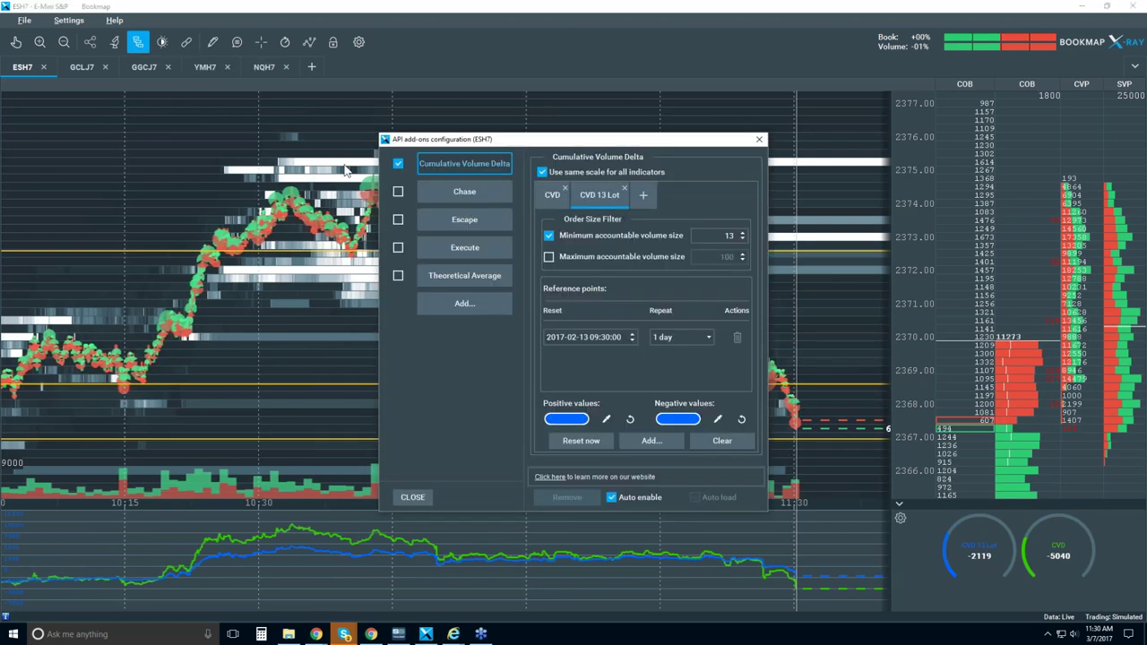
pyautogui.moveTo(576, 142); pyautogui.dragTo(394, 120)
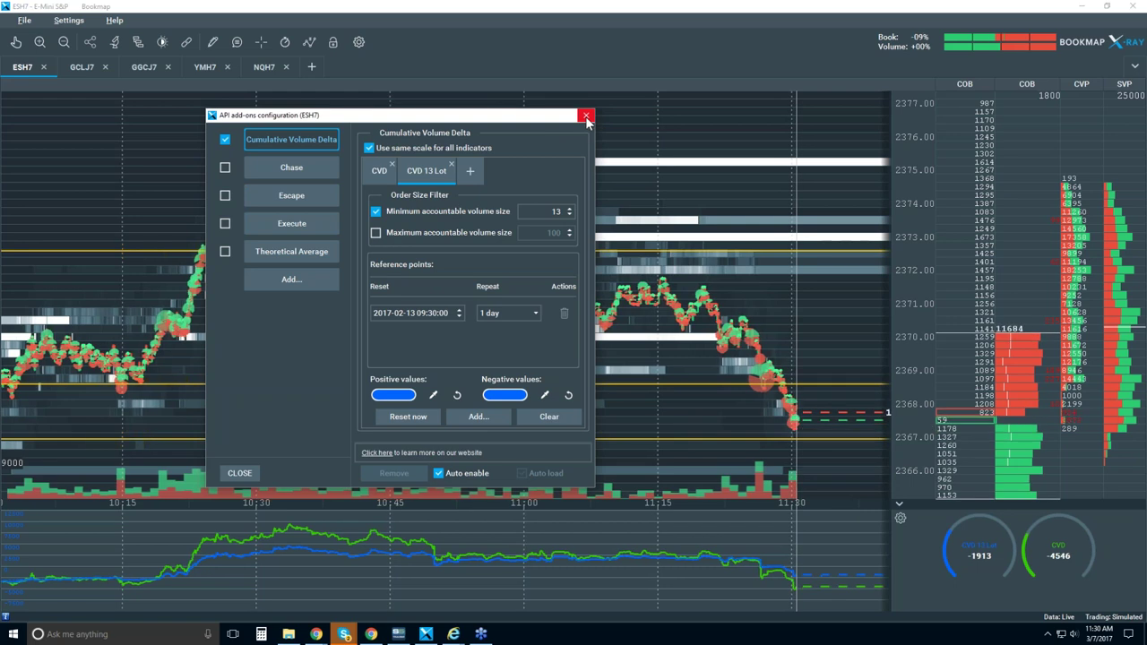
pyautogui.click(586, 116)
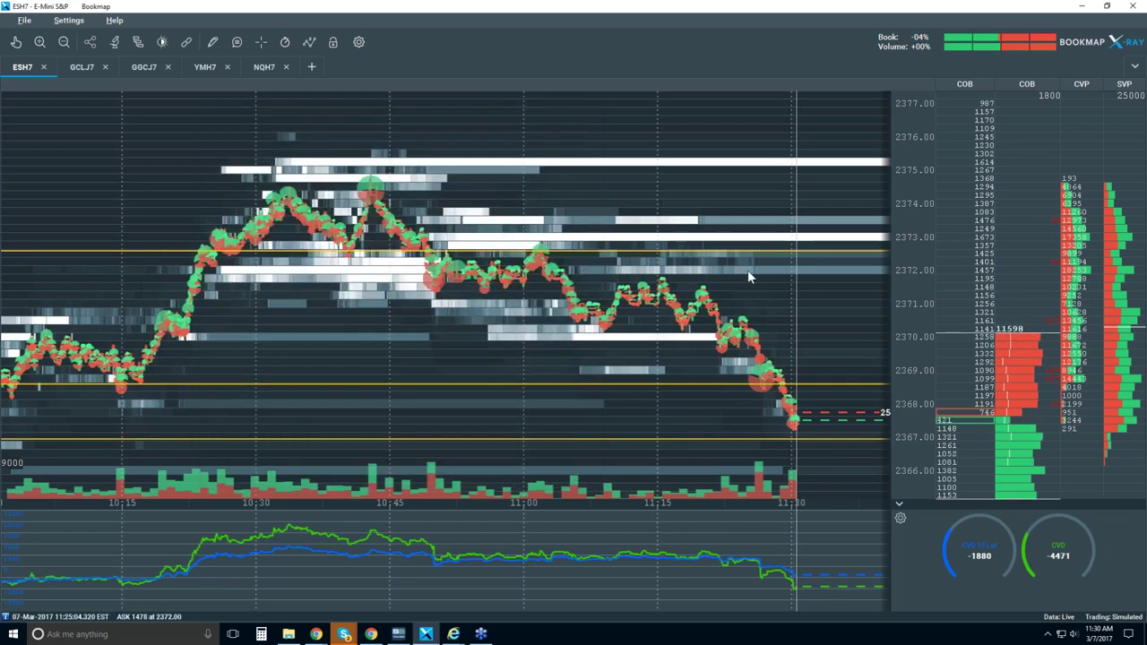
# Compare the price reaction near the marked 2367.00 level and the CVD lines with the session since 09:30.
pyautogui.scroll(-2, 747, 270)
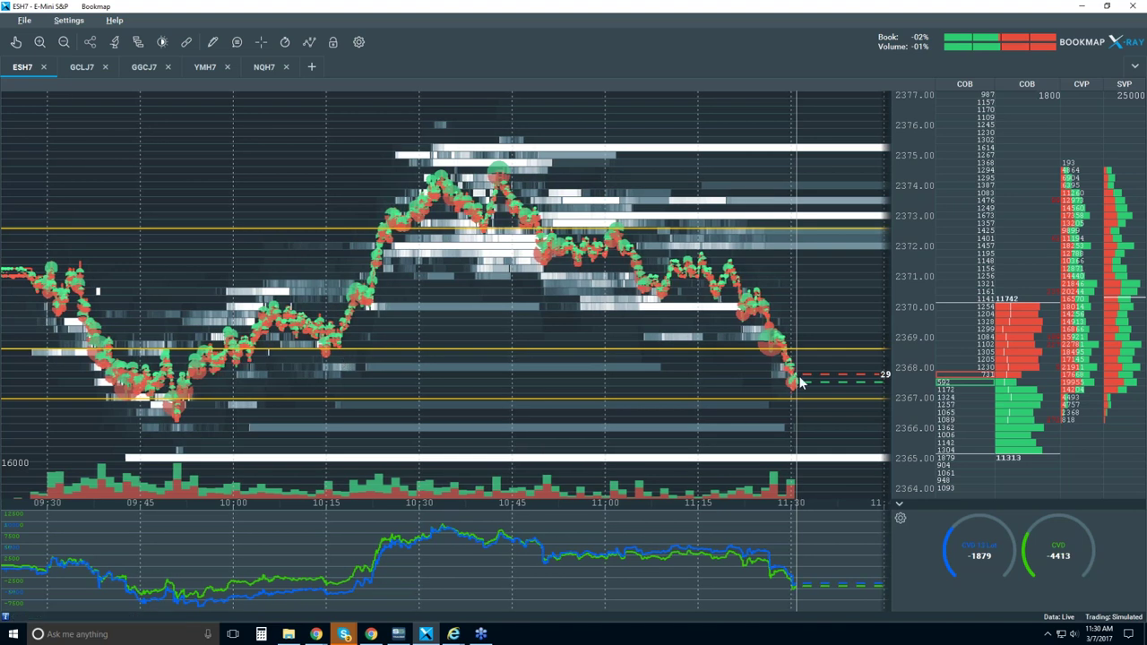
pyautogui.scroll(1, 781, 336)
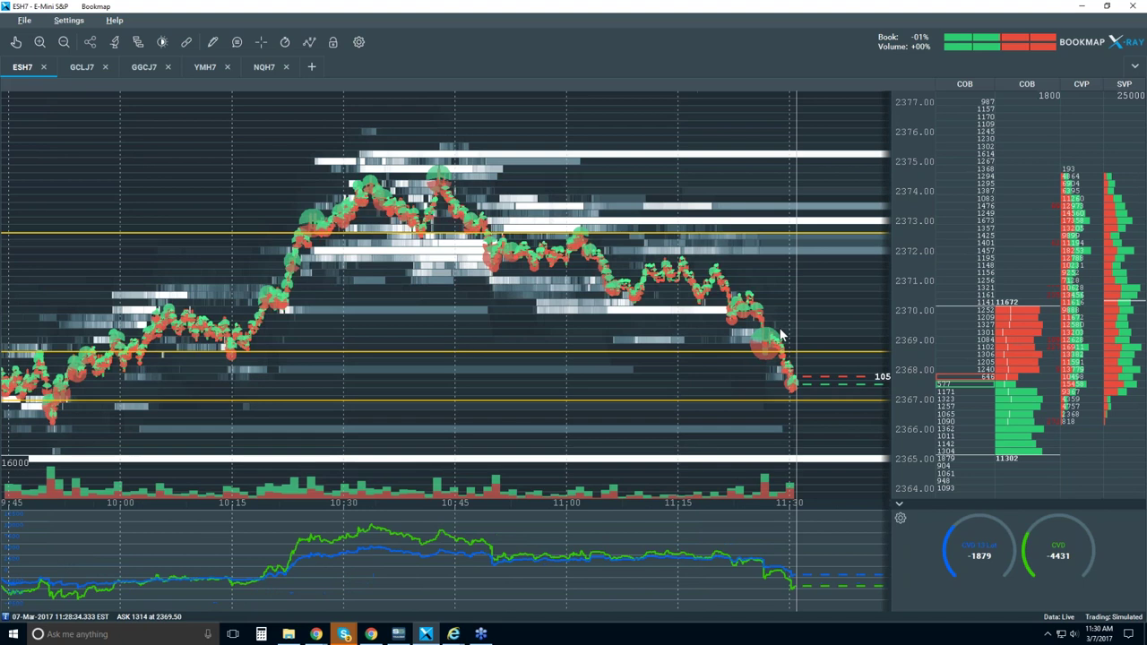
pyautogui.scroll(3, 781, 335)
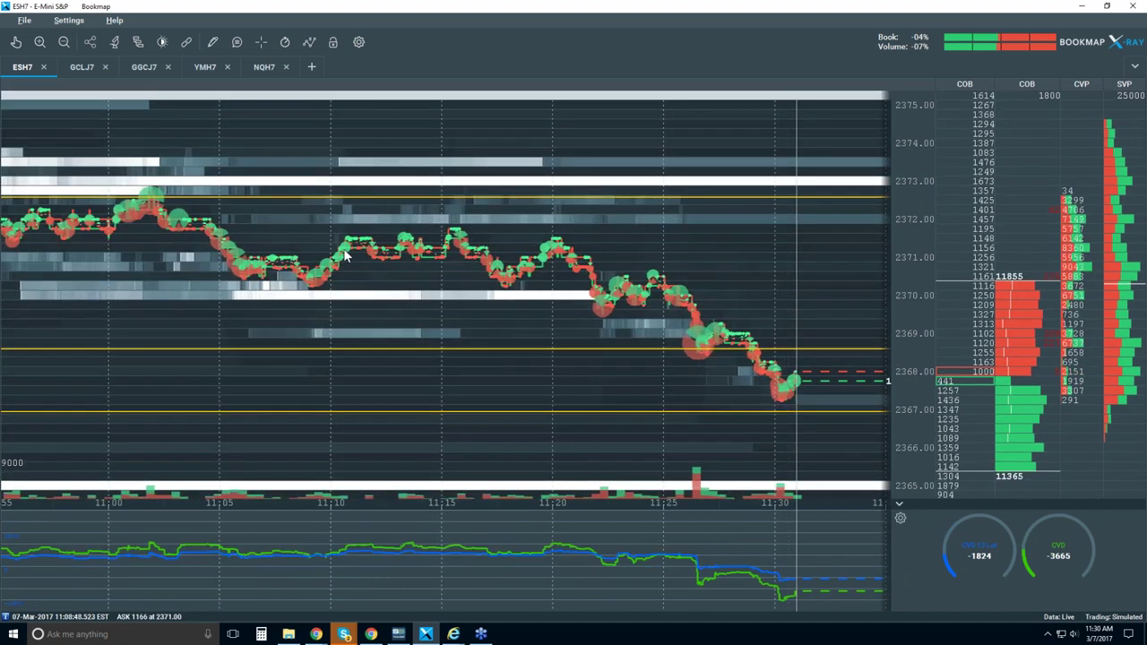
pyautogui.scroll(-1, 343, 256)
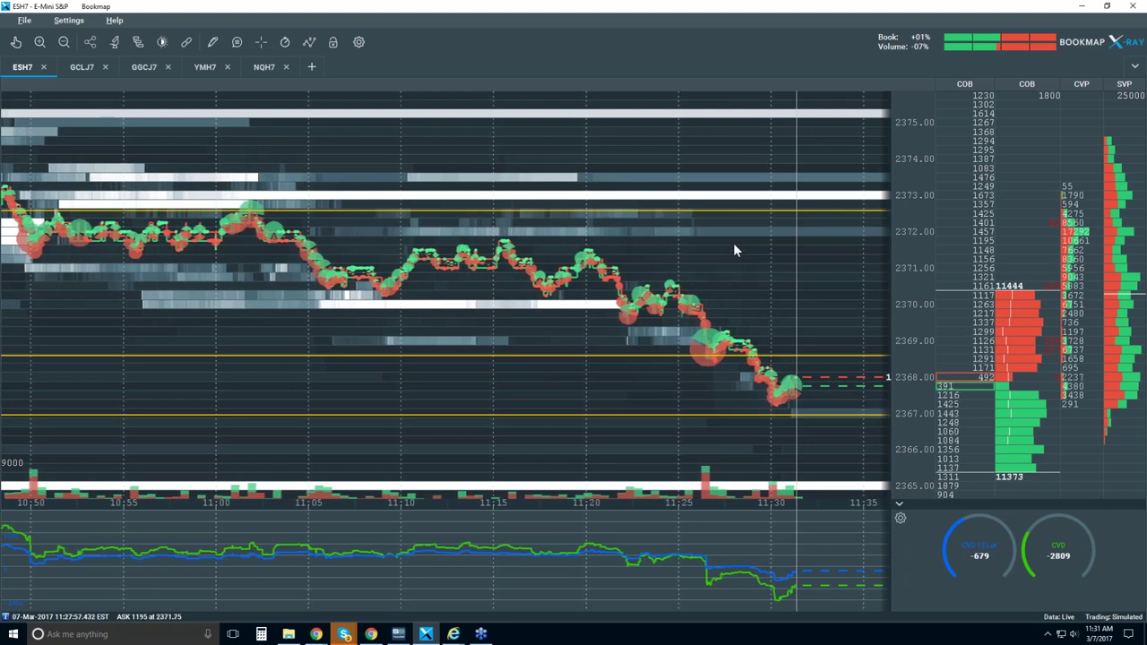
pyautogui.scroll(-1, 733, 243)
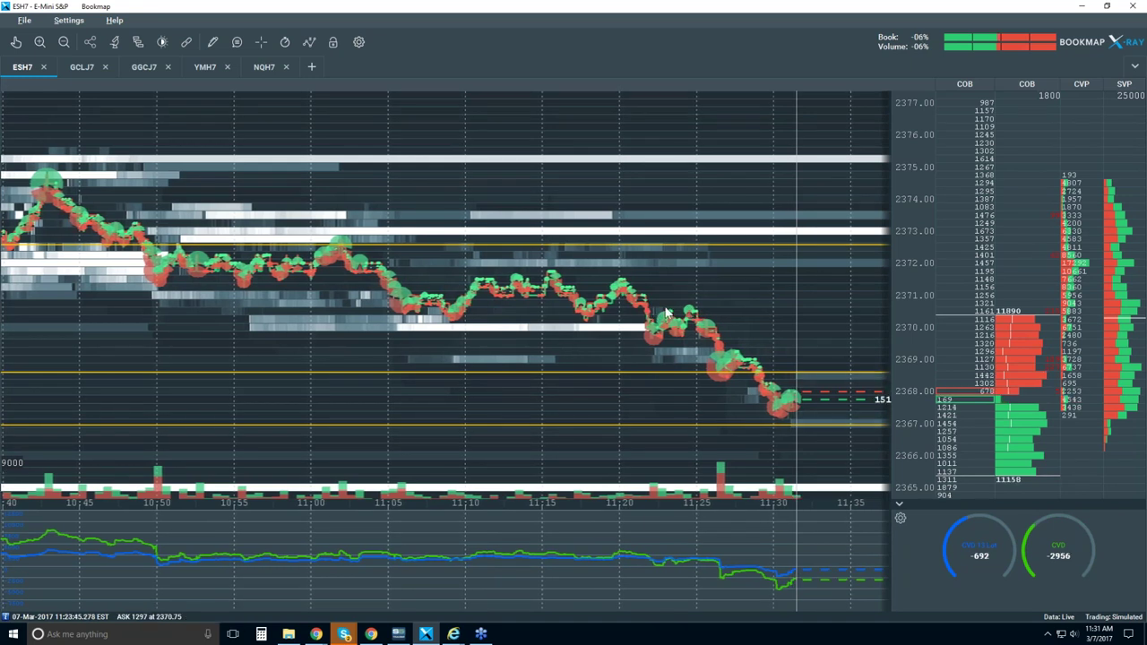
pyautogui.scroll(1, 617, 287)
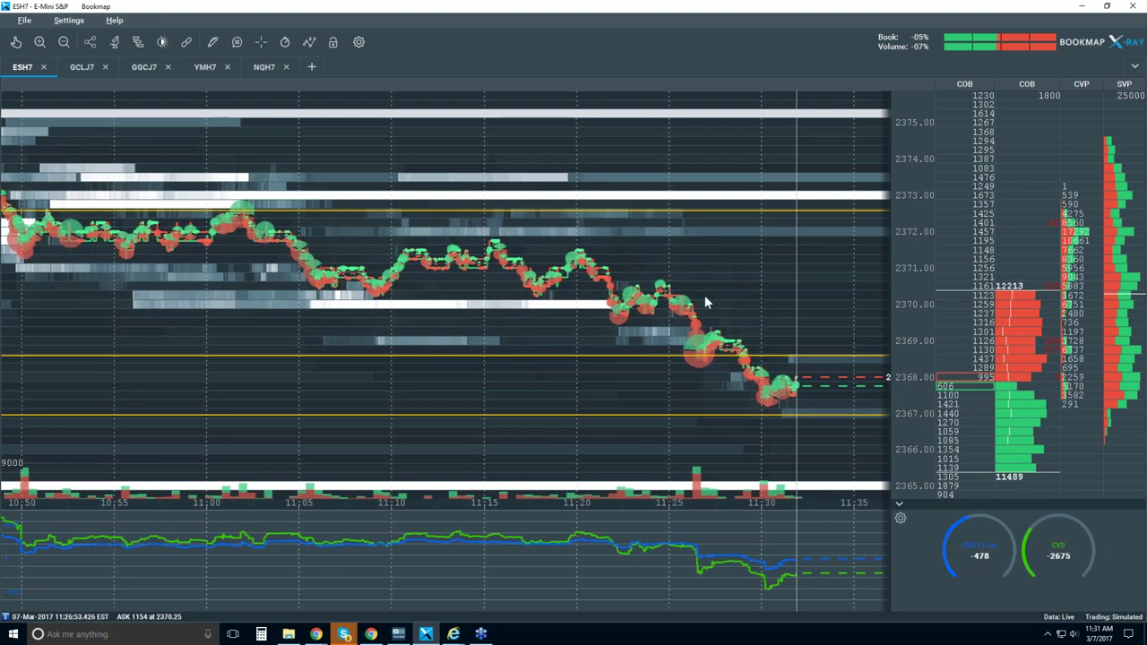
pyautogui.scroll(-1, 704, 302)
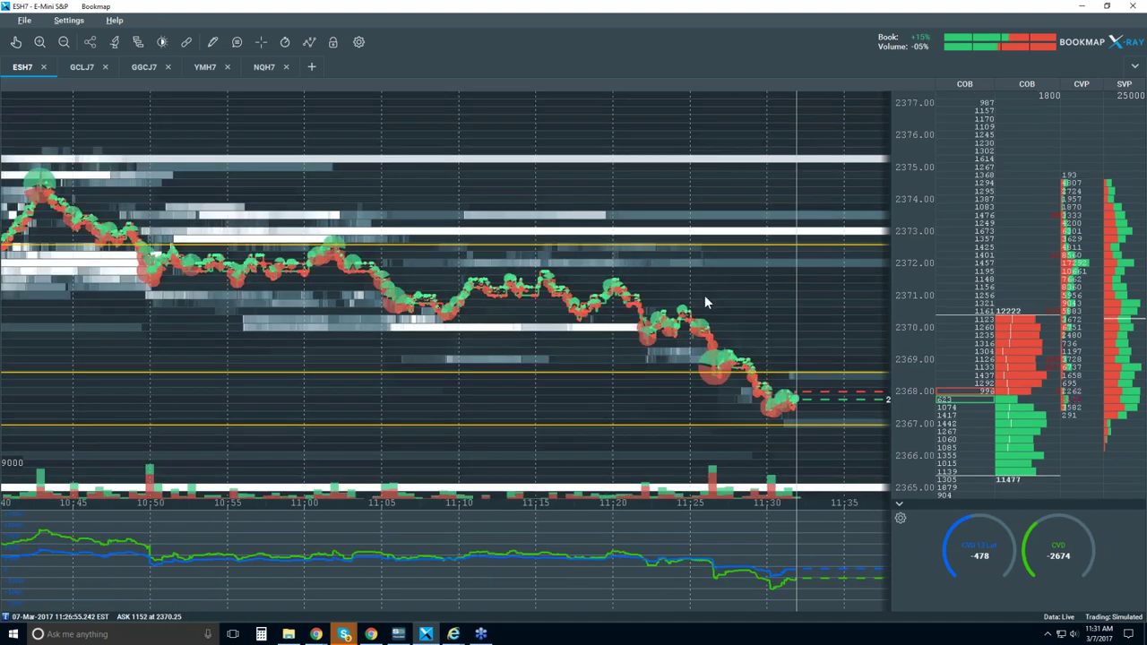
pyautogui.scroll(-4, 704, 302)
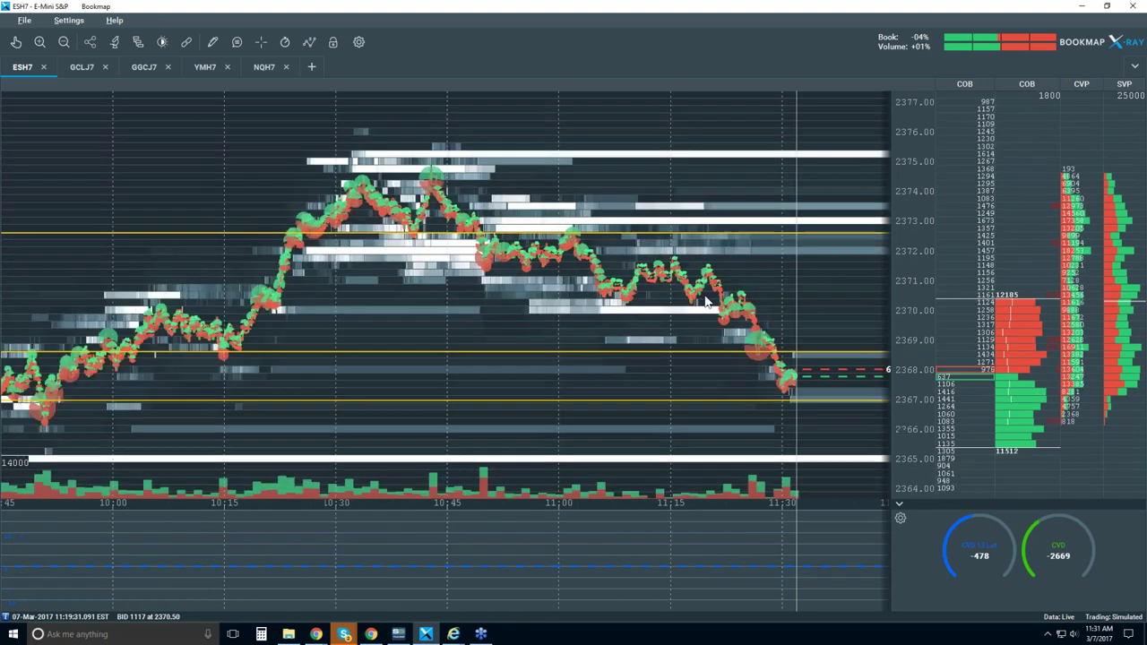
pyautogui.scroll(-1, 705, 302)
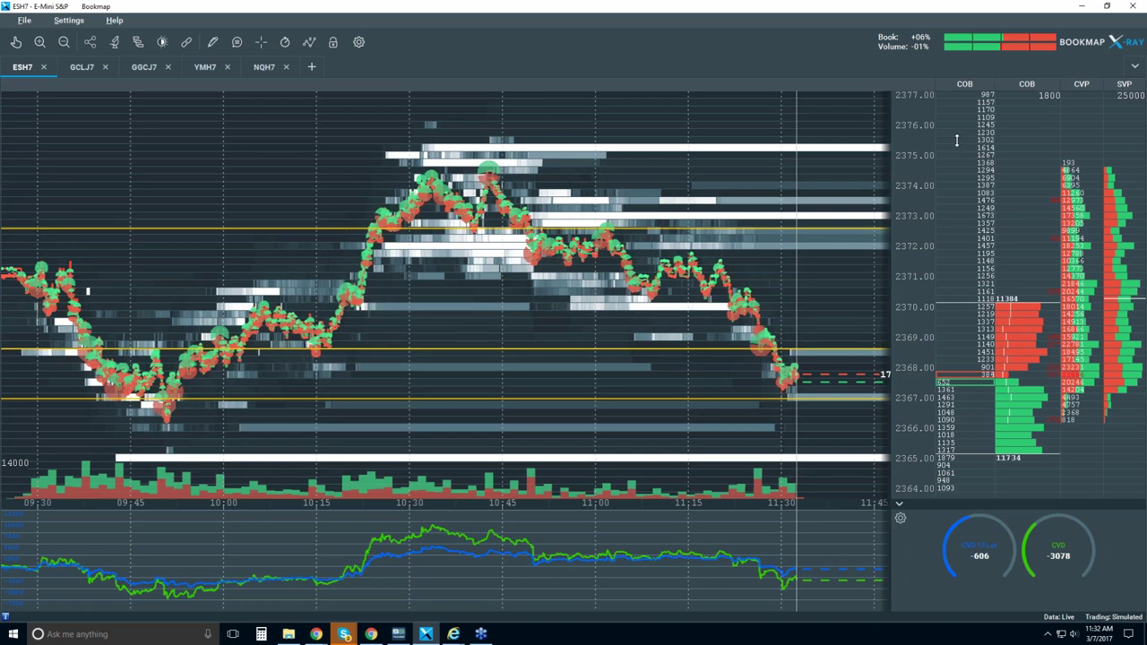
# Open the format settings of the numeric COB column and move the dialog clear of the order book columns.
pyautogui.rightClick(957, 138)
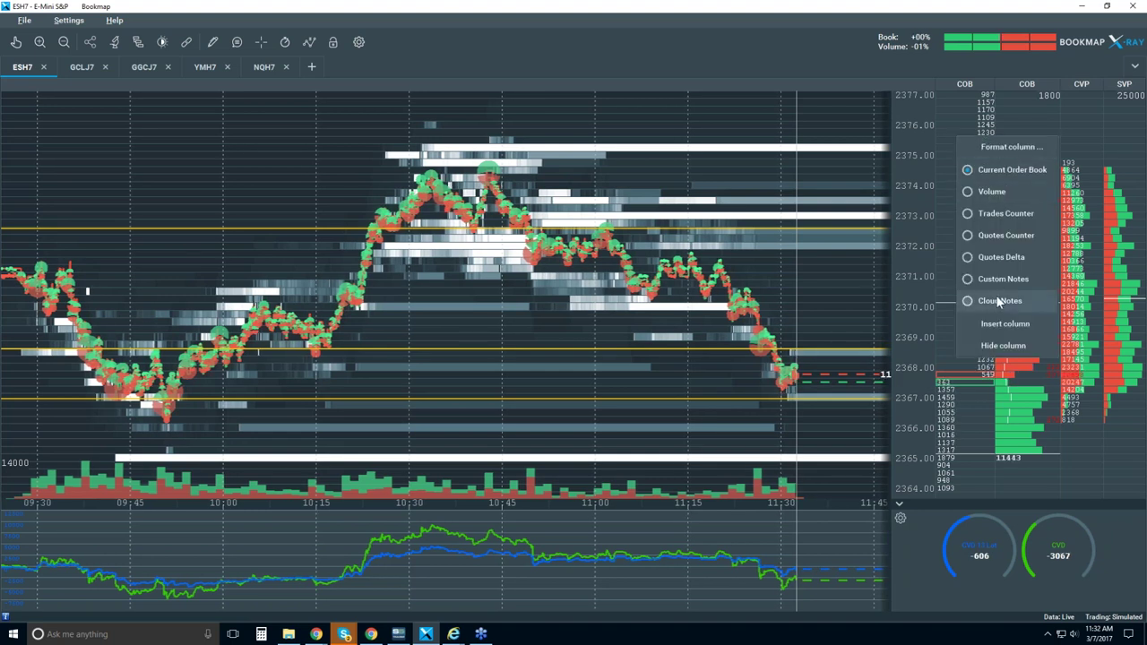
pyautogui.click(1001, 145)
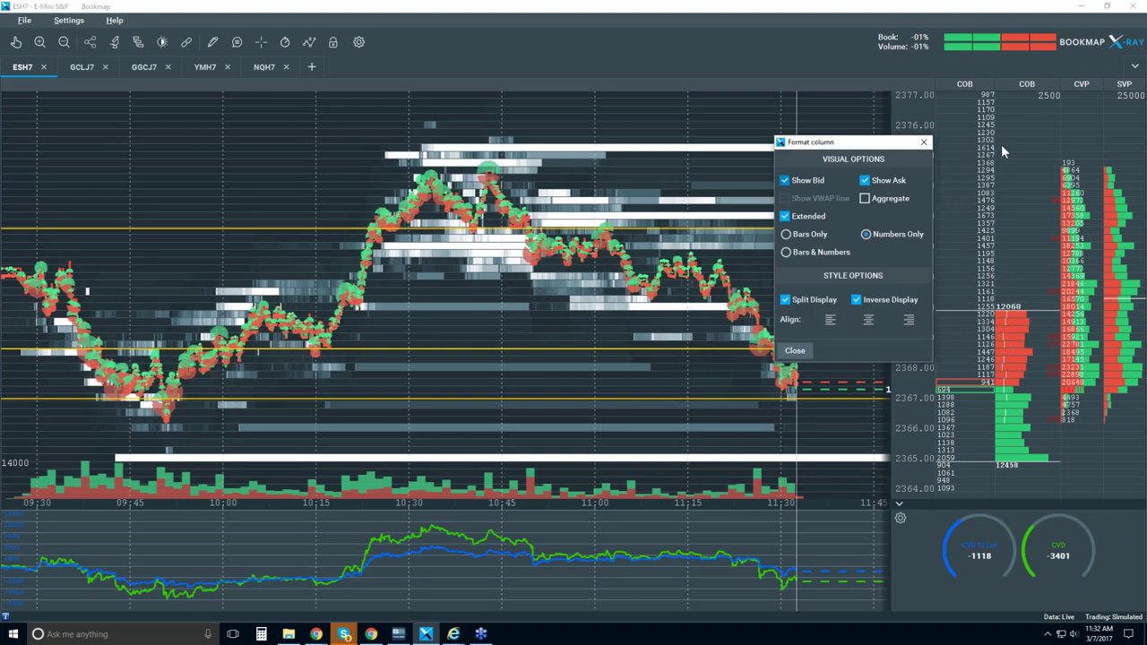
pyautogui.moveTo(884, 144); pyautogui.dragTo(725, 127)
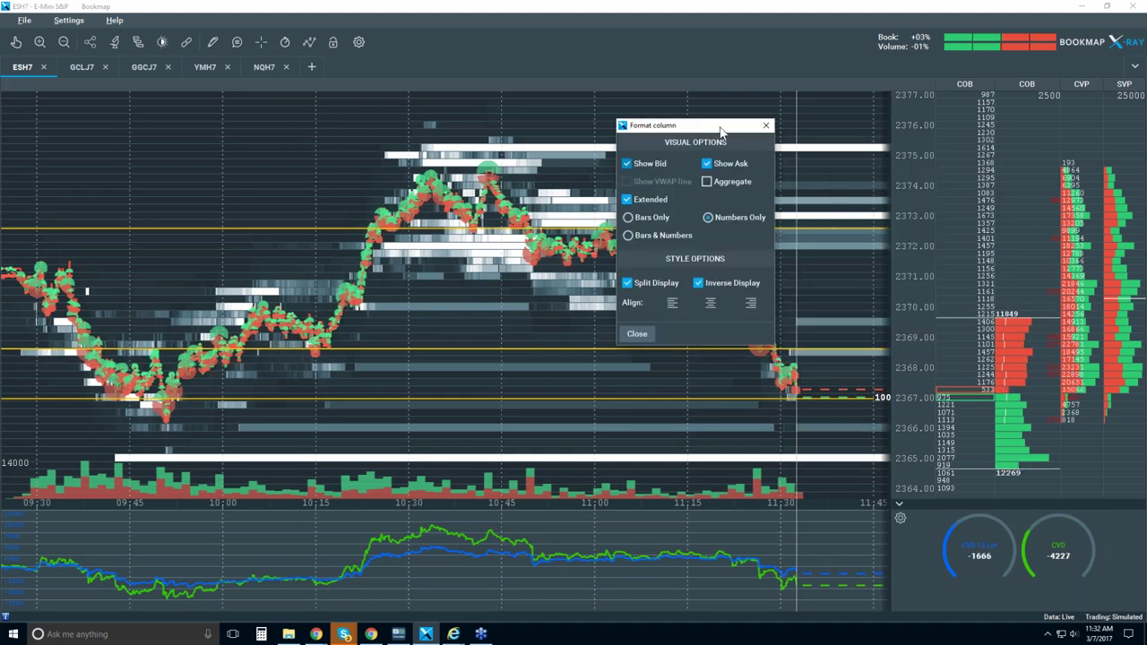
# Try the COB column without Extended as Bars Only and Bars & Numbers, and restore Numbers Only with Extended.
pyautogui.click(628, 199)
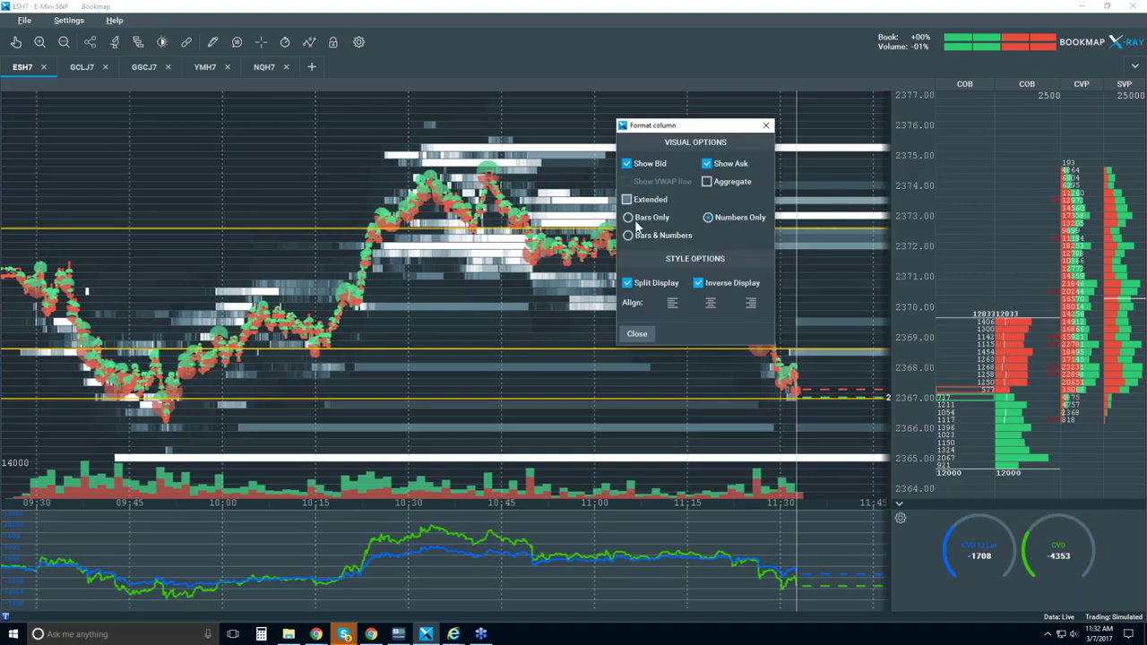
pyautogui.click(629, 218)
pyautogui.click(629, 235)
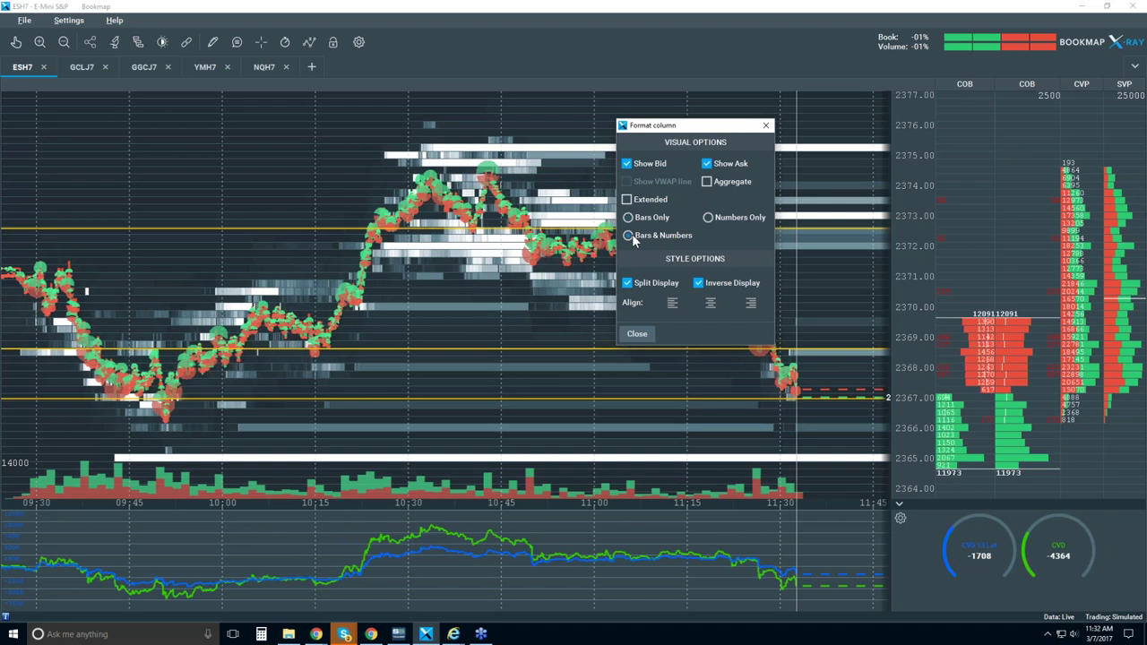
pyautogui.click(711, 217)
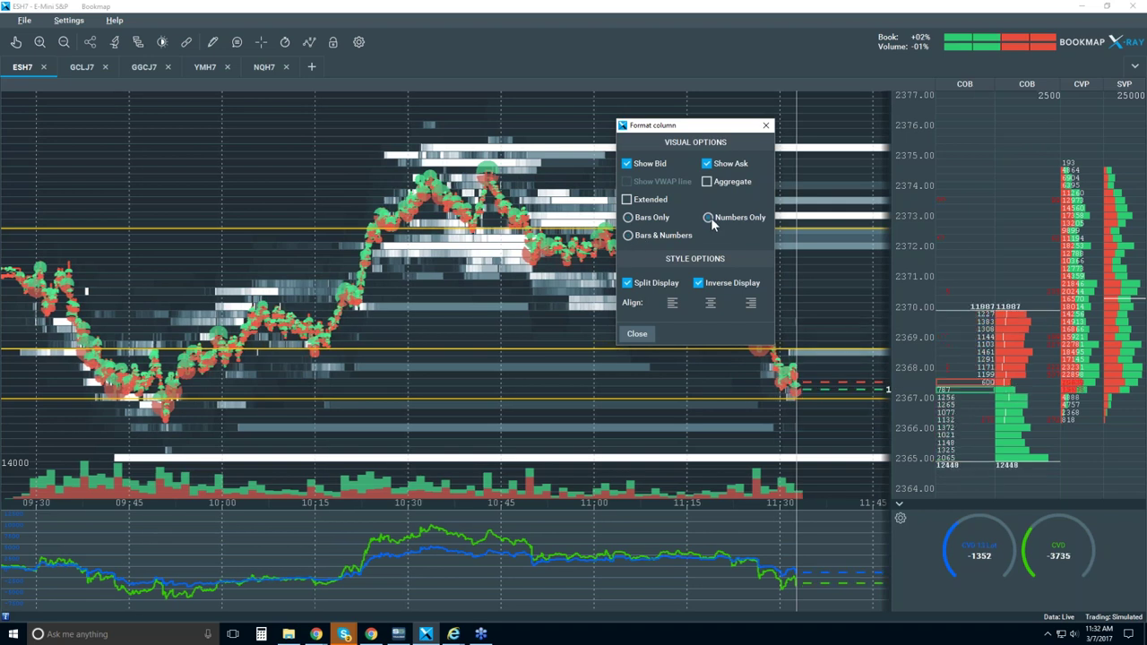
pyautogui.click(627, 199)
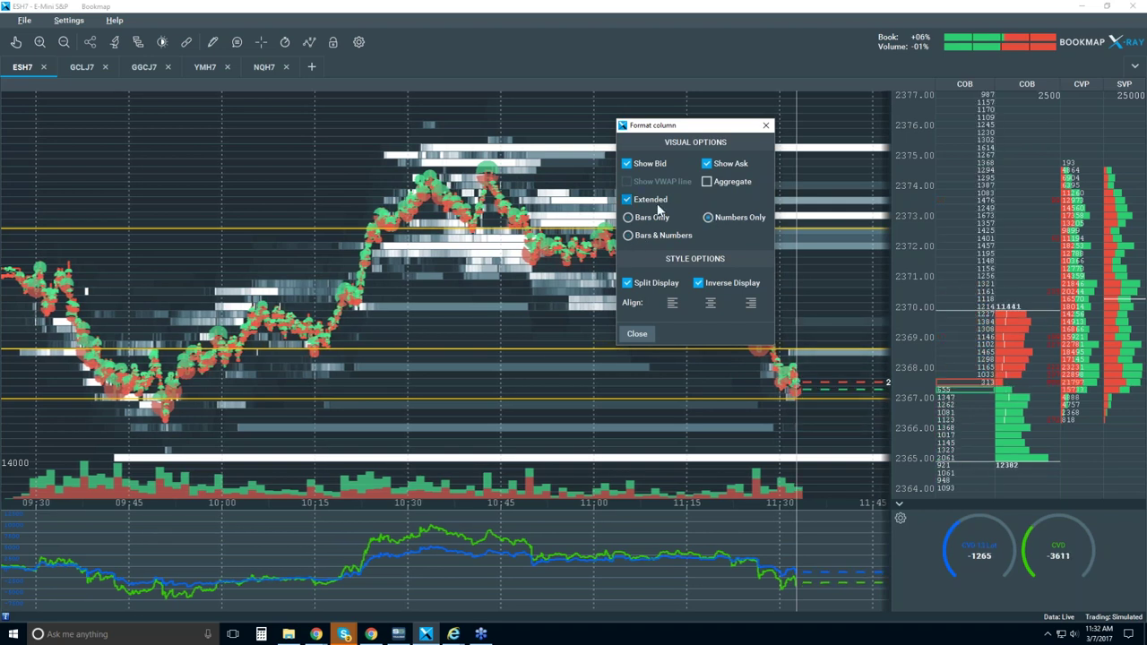
# Aggregate the order book quantities in the COB column and display them as Bars Only.
pyautogui.click(708, 182)
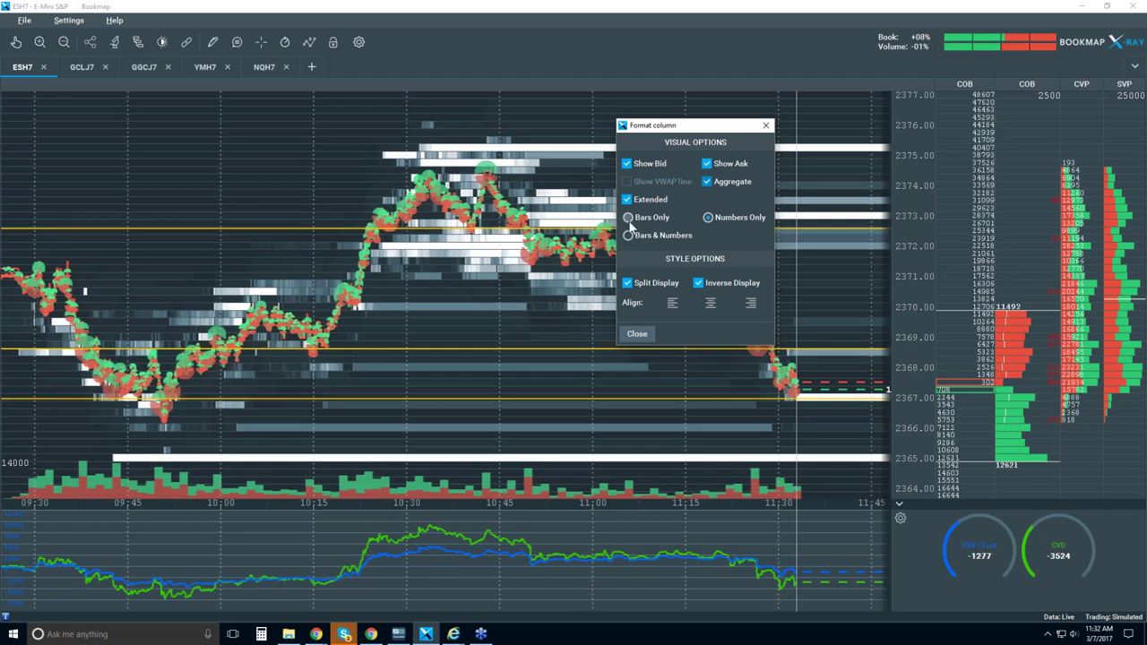
pyautogui.click(629, 218)
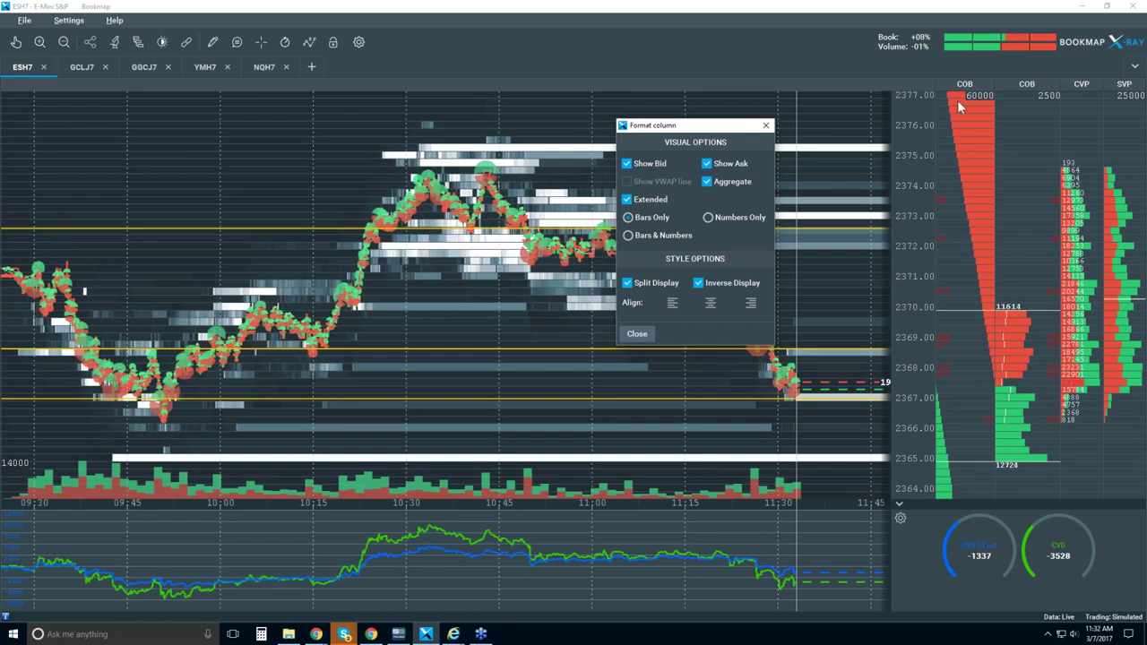
# Turn off Split Display in the aggregated COB column, try centre and right alignment, and settle on left alignment.
pyautogui.click(656, 282)
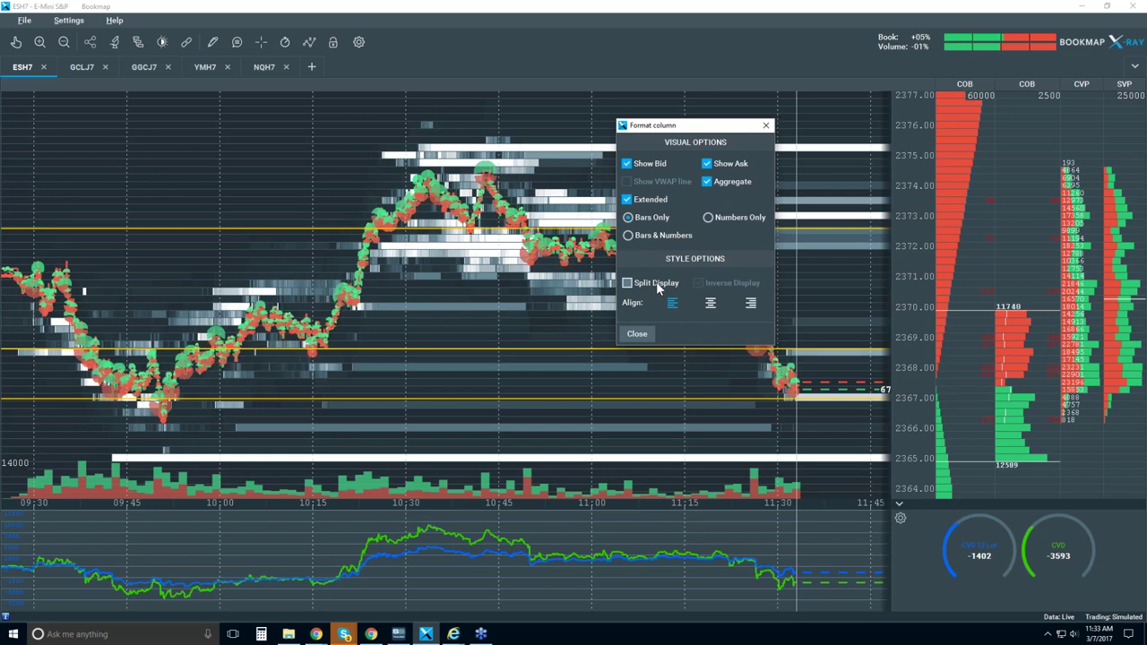
pyautogui.click(711, 303)
pyautogui.click(751, 303)
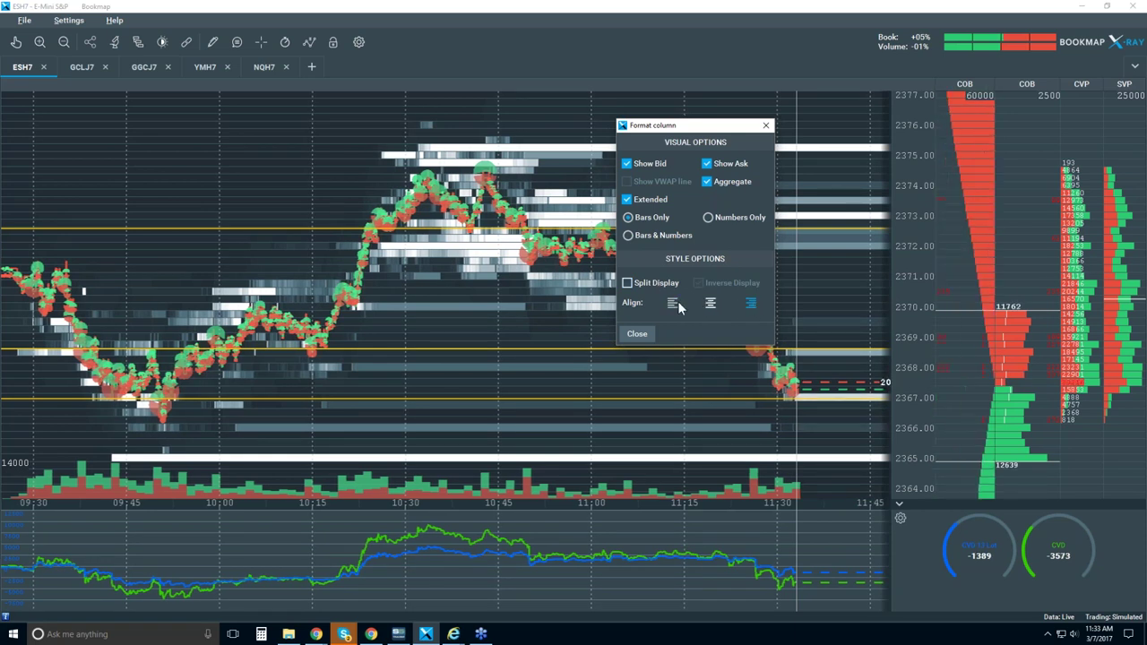
pyautogui.click(678, 306)
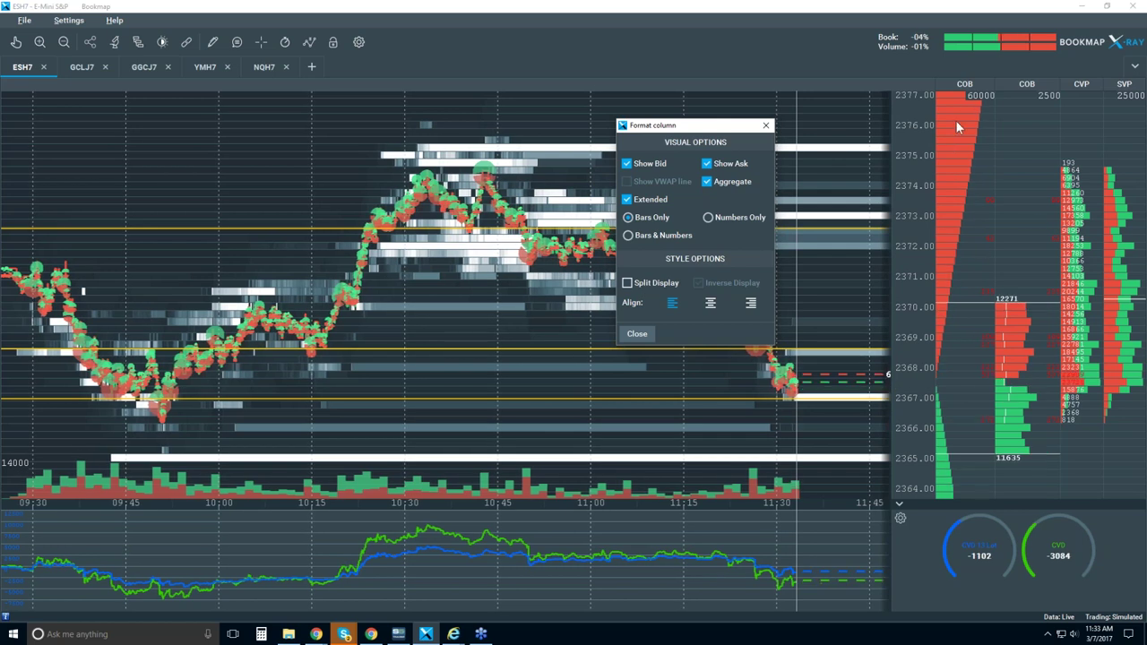
pyautogui.click(766, 126)
pyautogui.scroll(5, 862, 326)
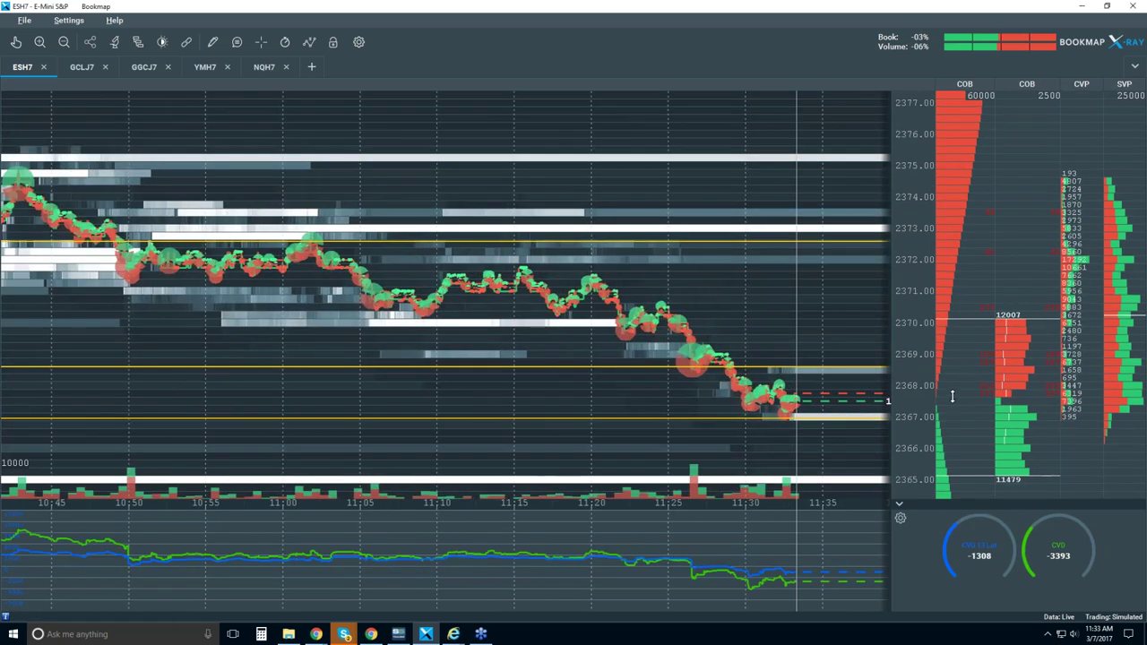
# Turn off Extended in the first COB column's format so it covers only the nearest book levels.
pyautogui.rightClick(969, 230)
pyautogui.click(1025, 240)
pyautogui.click(784, 311)
pyautogui.click(795, 444)
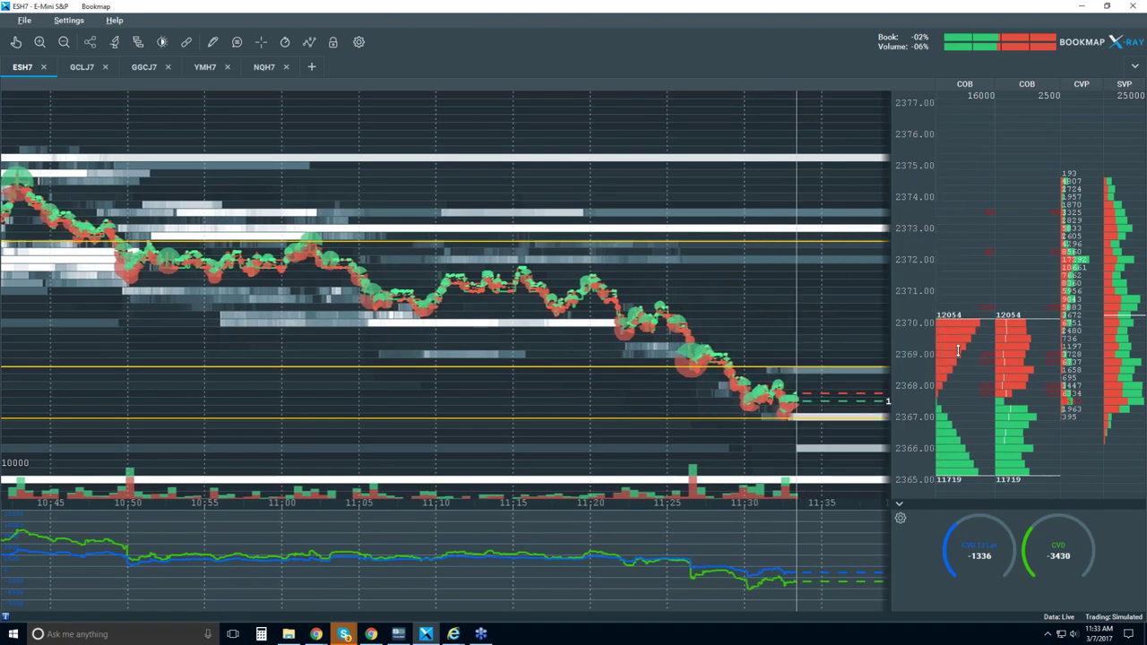
pyautogui.scroll(3, 841, 315)
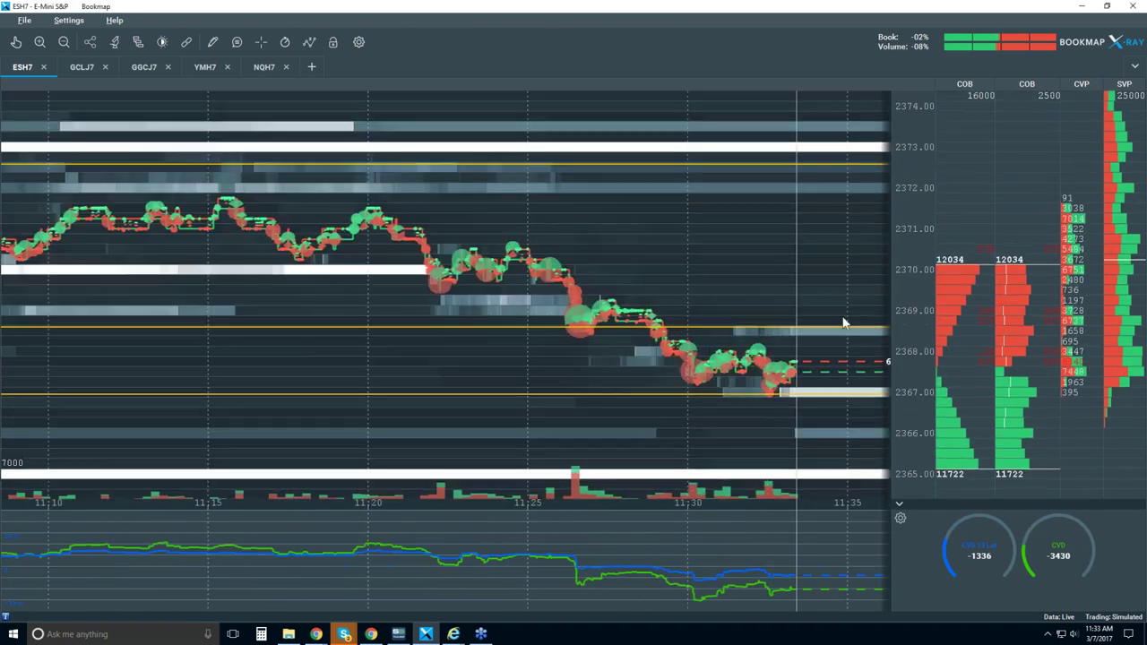
# Display the aggregated first COB column as Bars & Numbers.
pyautogui.rightClick(974, 352)
pyautogui.click(988, 304)
pyautogui.click(786, 408)
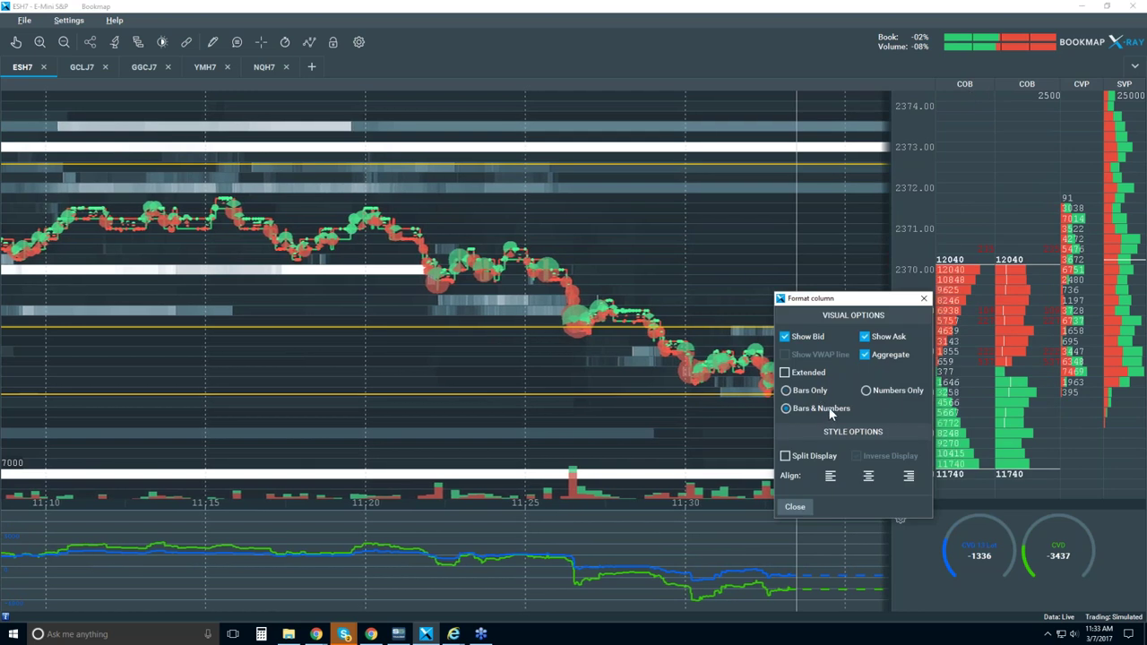
pyautogui.click(795, 507)
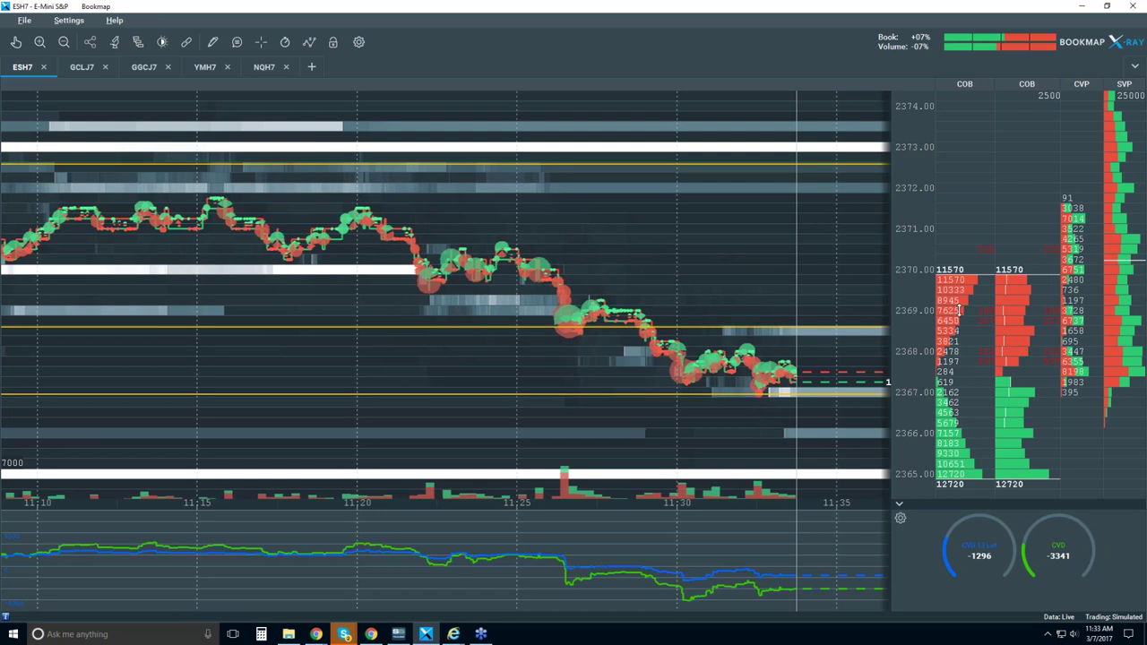
# Set the first COB column to Extended and Numbers Only, with Split Display and Inverse Display on.
pyautogui.rightClick(1002, 219)
pyautogui.click(1002, 224)
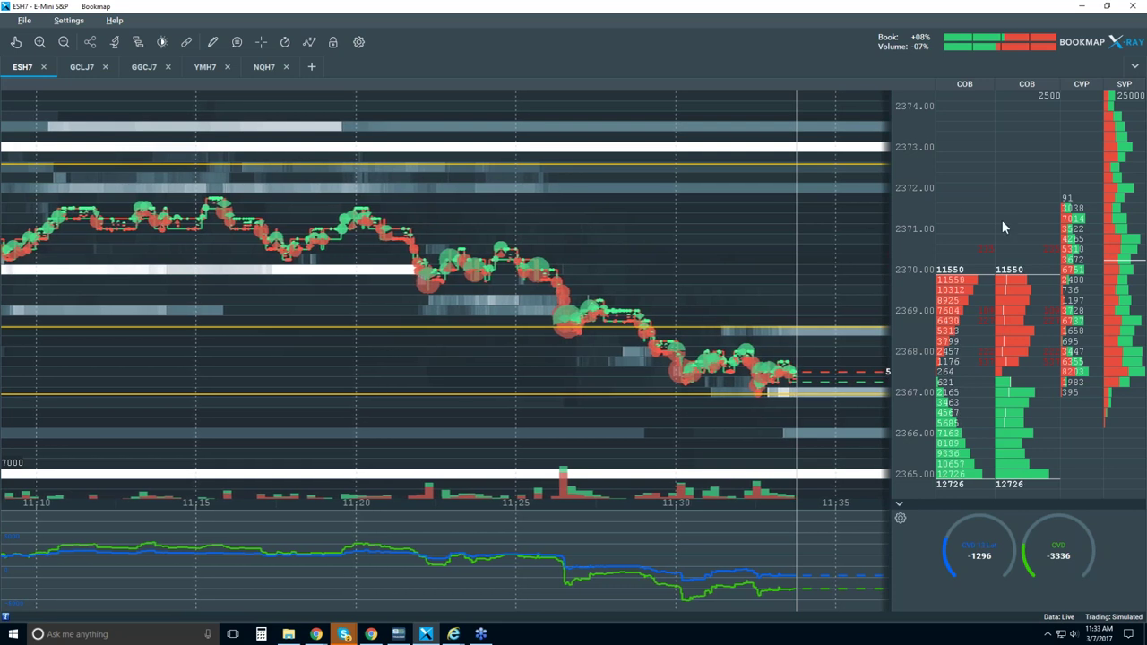
pyautogui.click(789, 292)
pyautogui.click(812, 313)
pyautogui.click(866, 310)
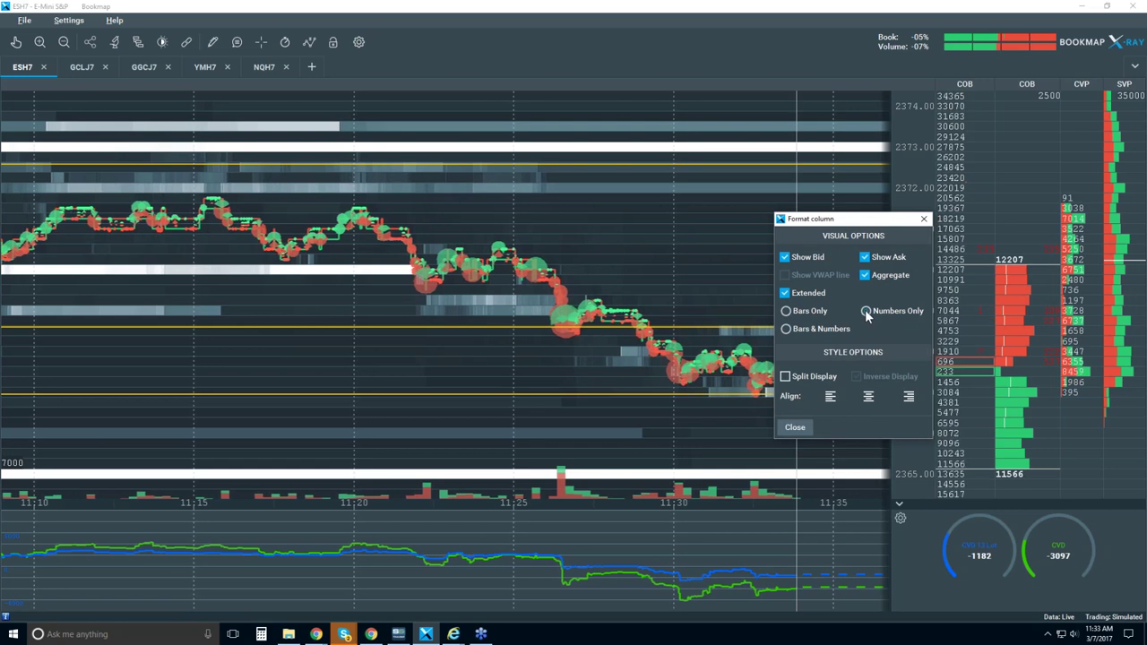
pyautogui.click(810, 377)
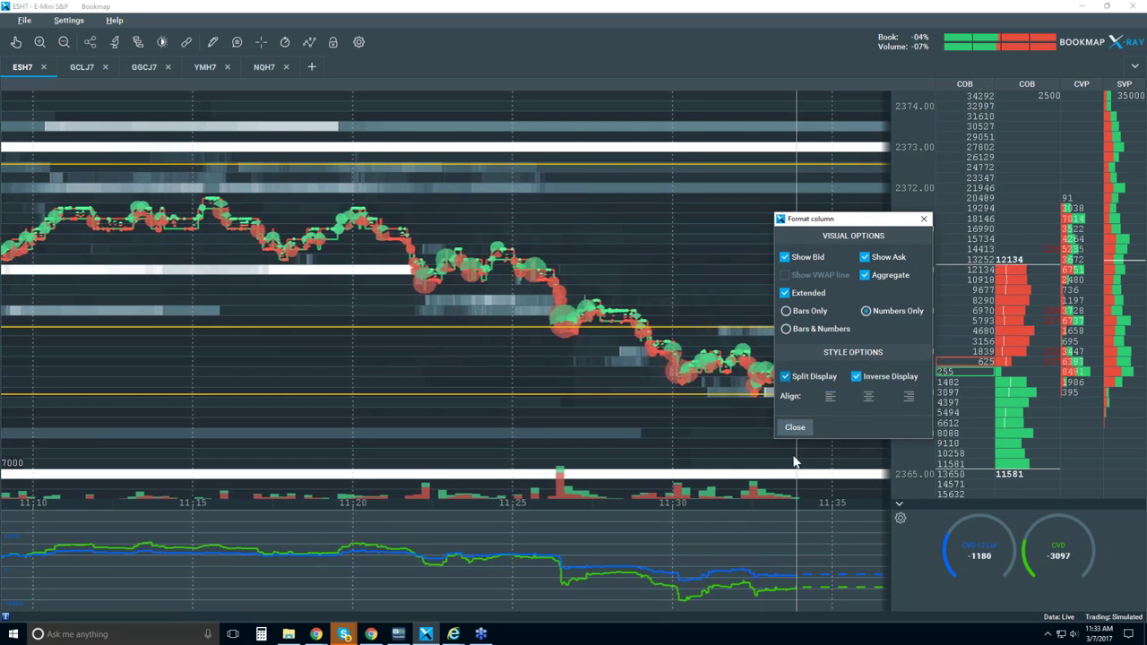
pyautogui.click(795, 426)
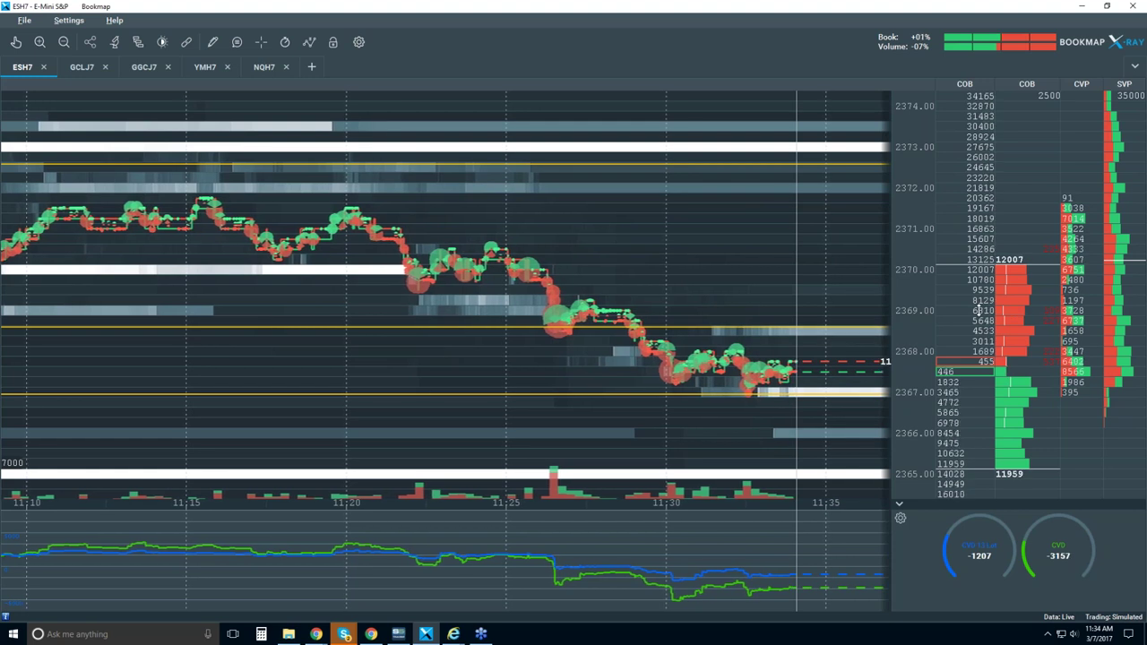
# In the heatmap's contrast configuration, lower Large Size Highlight to about 64 and raise Brightness to about 10.
pyautogui.click(163, 42)
pyautogui.scroll(-3, 639, 231)
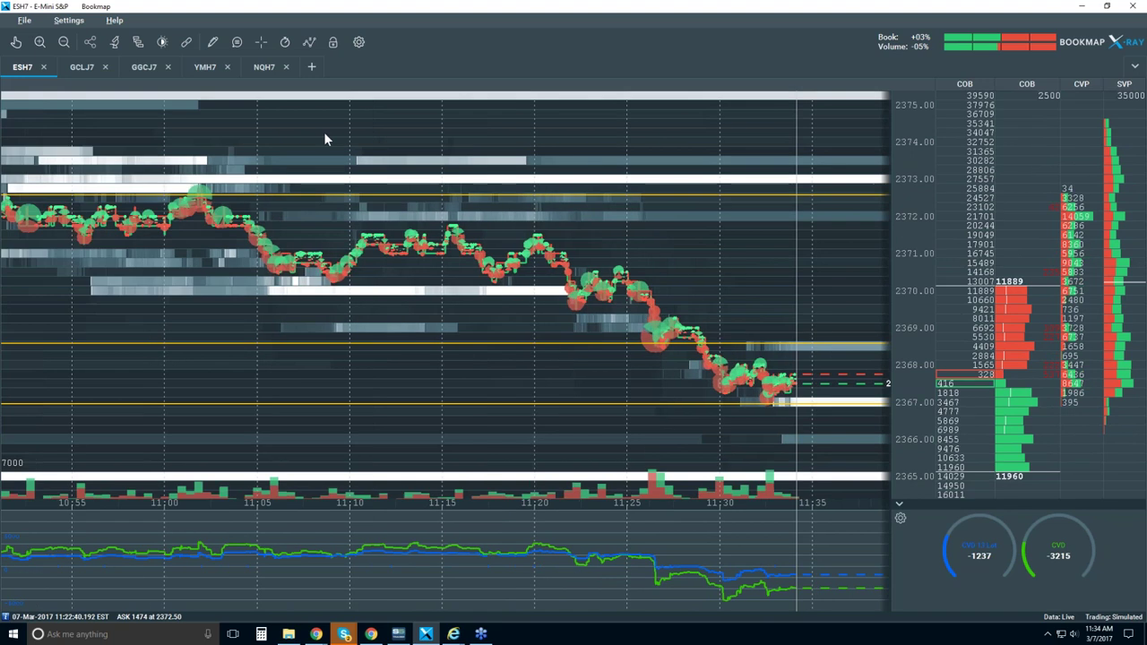
pyautogui.click(162, 42)
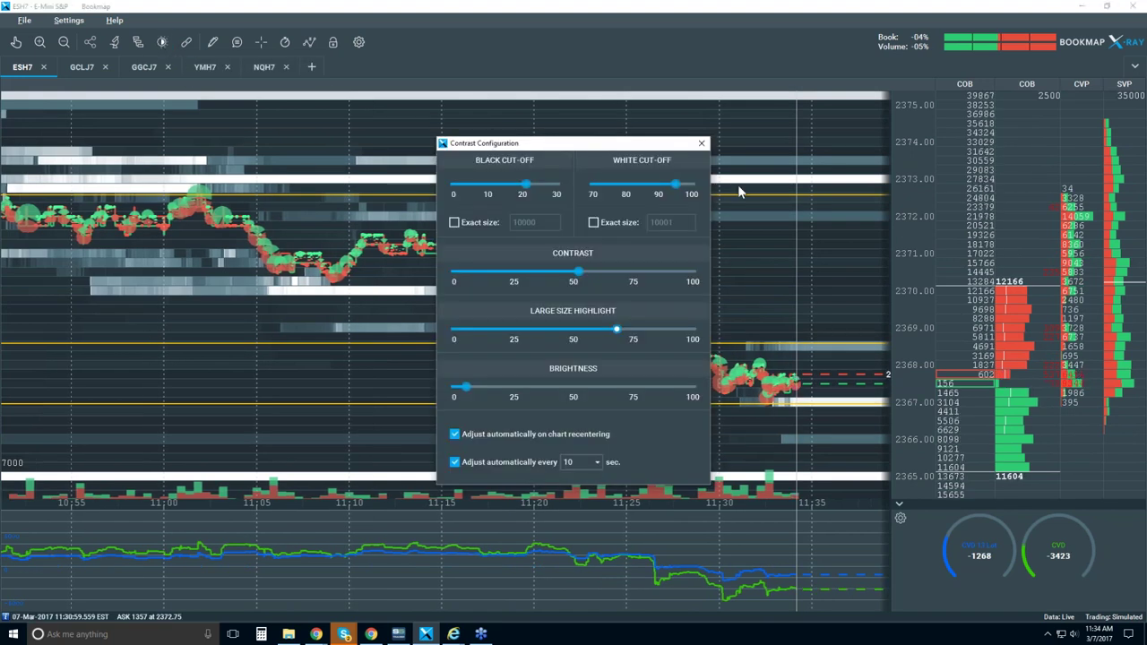
pyautogui.moveTo(678, 188); pyautogui.dragTo(676, 188)
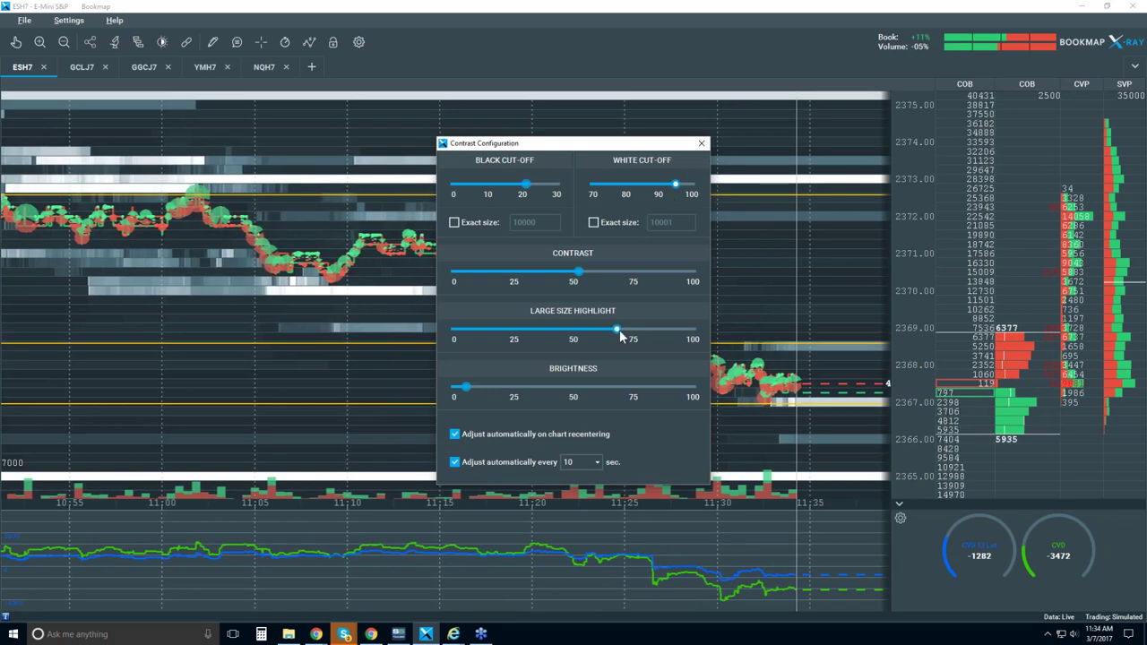
pyautogui.moveTo(616, 330)
pyautogui.mouseDown()
pyautogui.moveTo(591, 332)
pyautogui.moveTo(610, 332)
pyautogui.mouseUp()
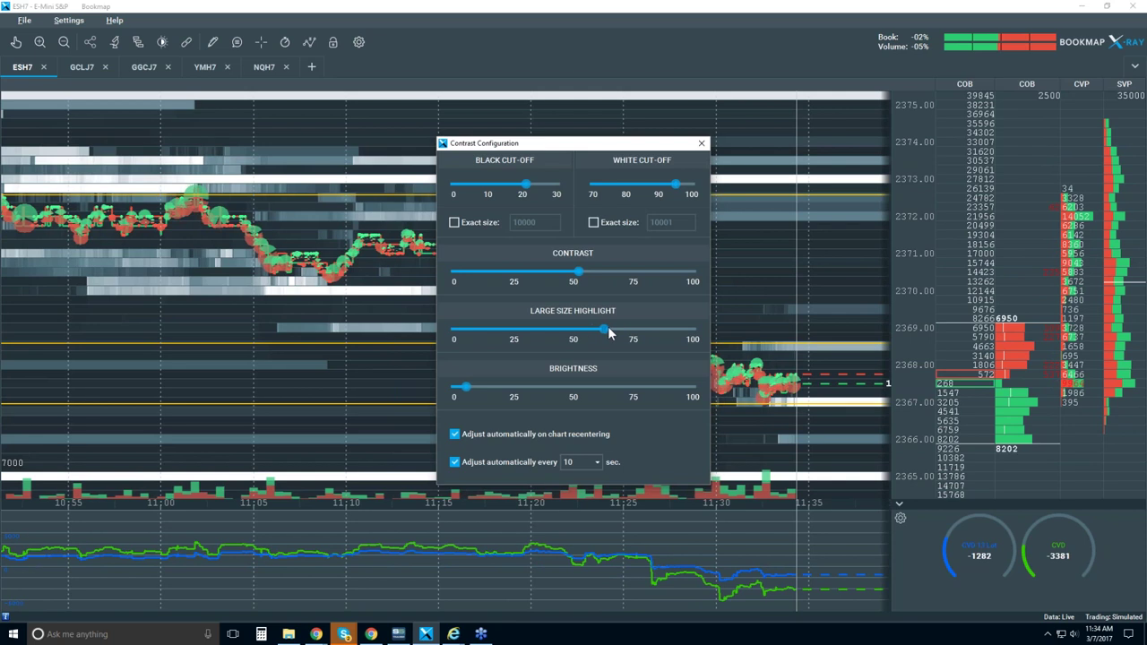
pyautogui.moveTo(465, 391); pyautogui.dragTo(477, 394)
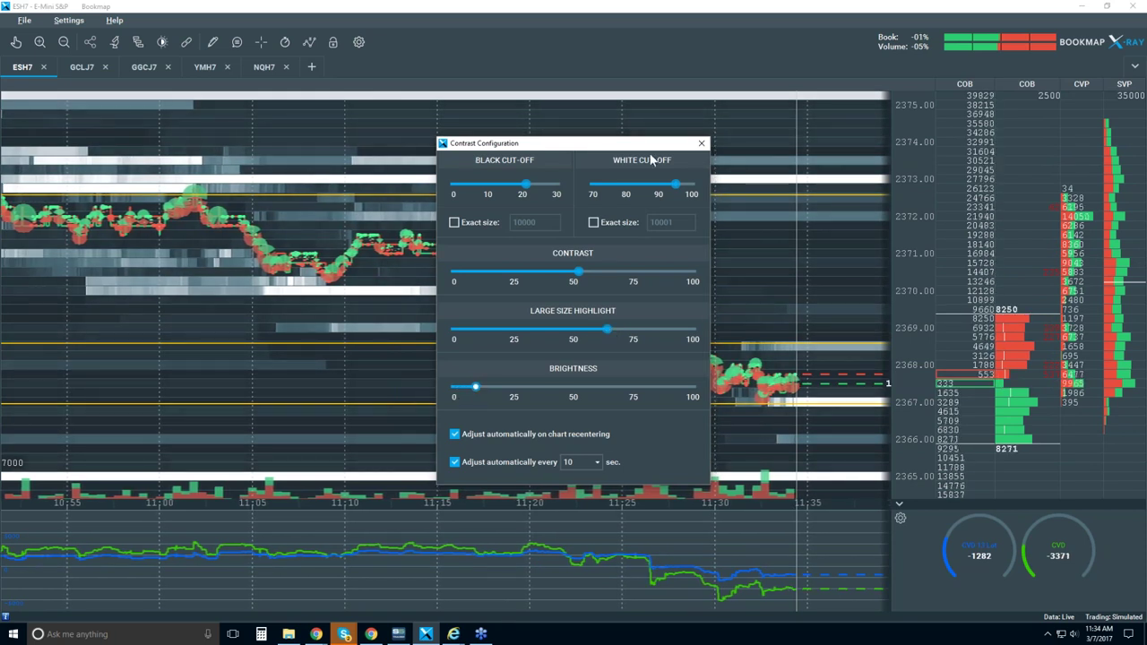
# Move the contrast configuration clear of the recent price action and lower the White Cut-Off to about 93.
pyautogui.moveTo(620, 146); pyautogui.dragTo(336, 93)
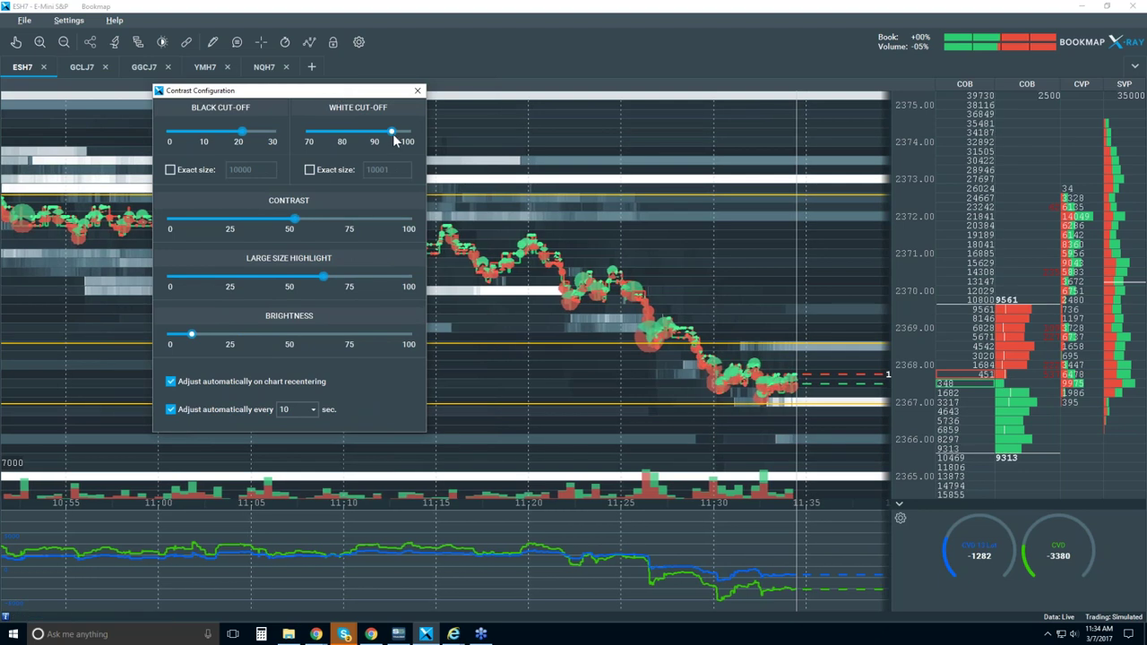
pyautogui.moveTo(391, 132); pyautogui.dragTo(386, 132)
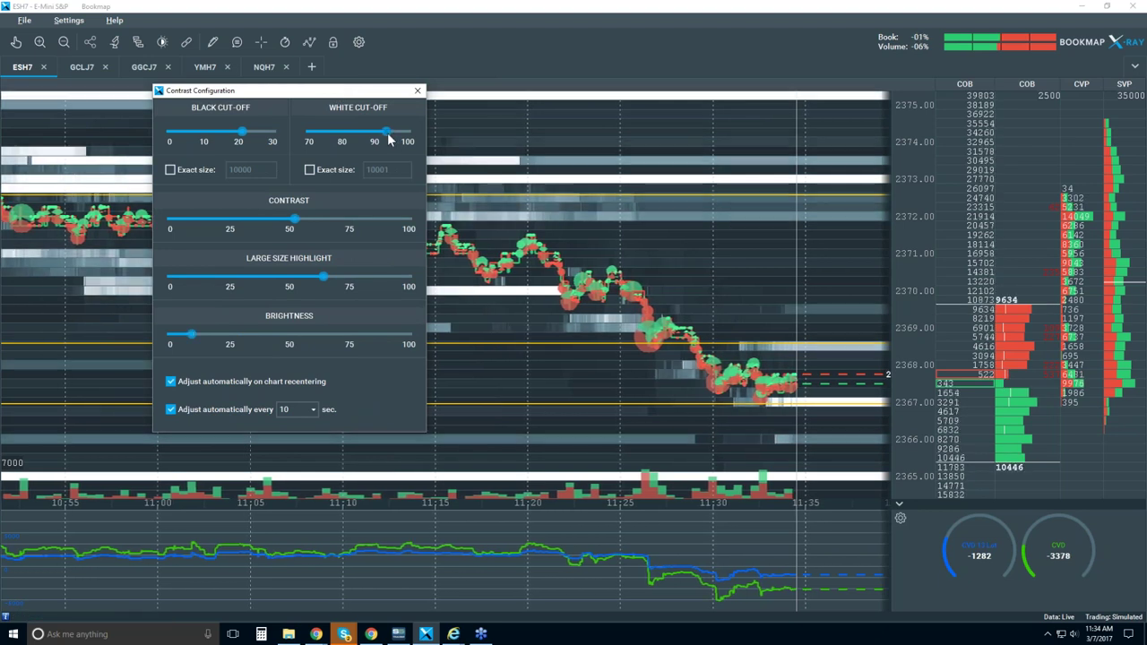
pyautogui.click(417, 90)
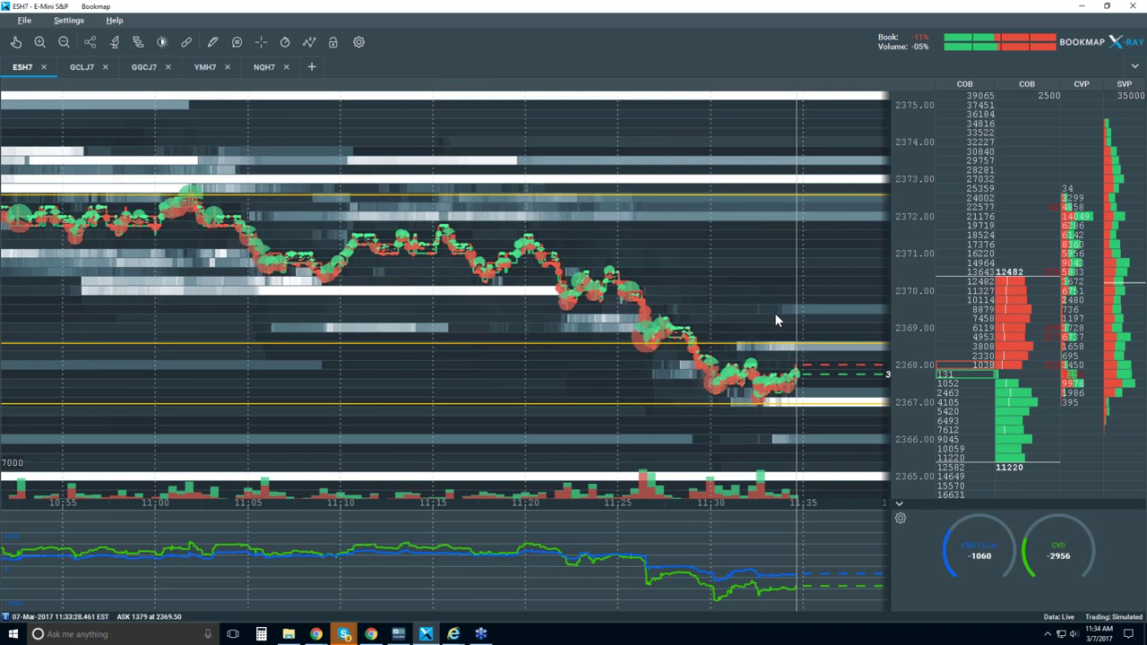
# Turn off Aggregate in the numeric COB column so it lists the individual size at each price level.
pyautogui.scroll(-3, 776, 317)
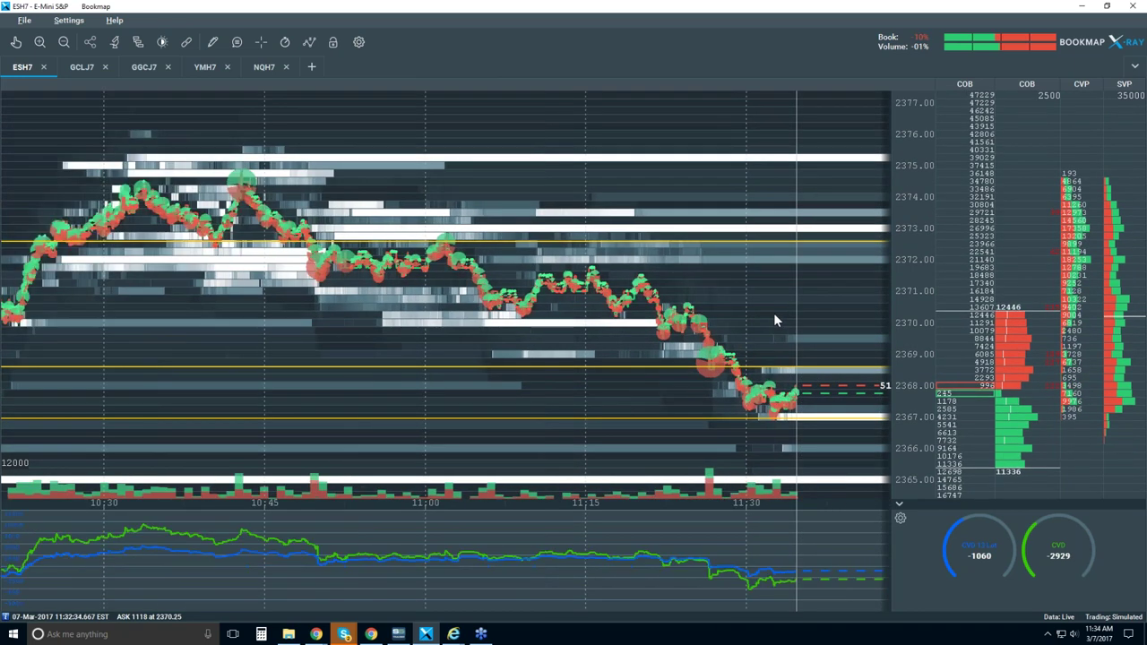
pyautogui.scroll(-3, 776, 320)
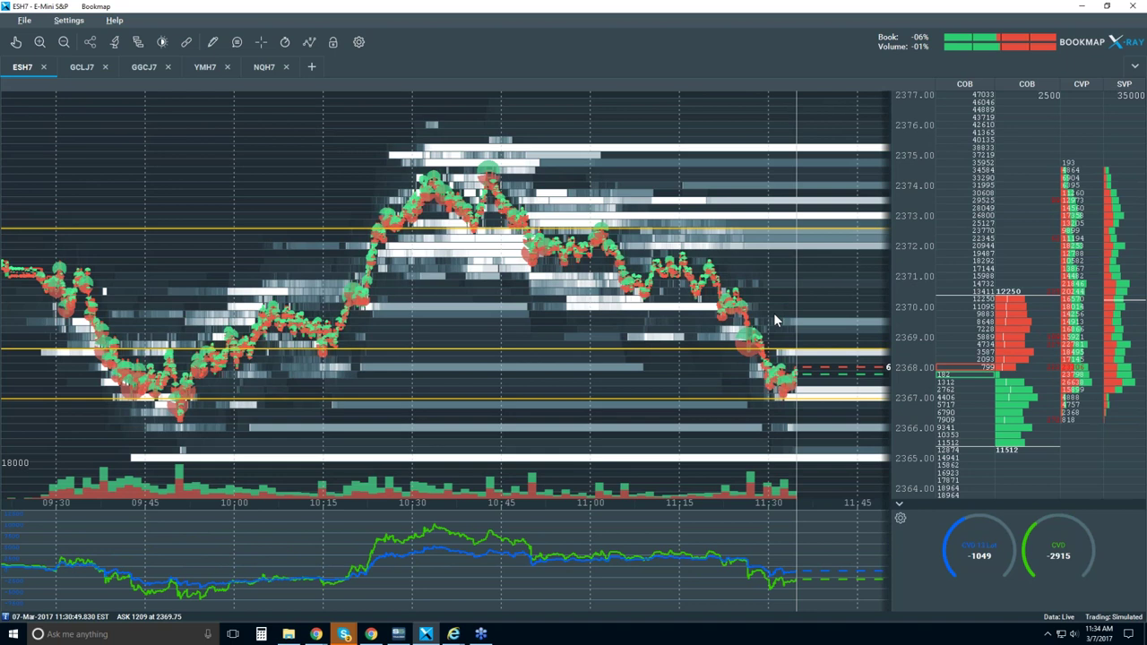
pyautogui.scroll(3, 776, 320)
pyautogui.scroll(2, 776, 320)
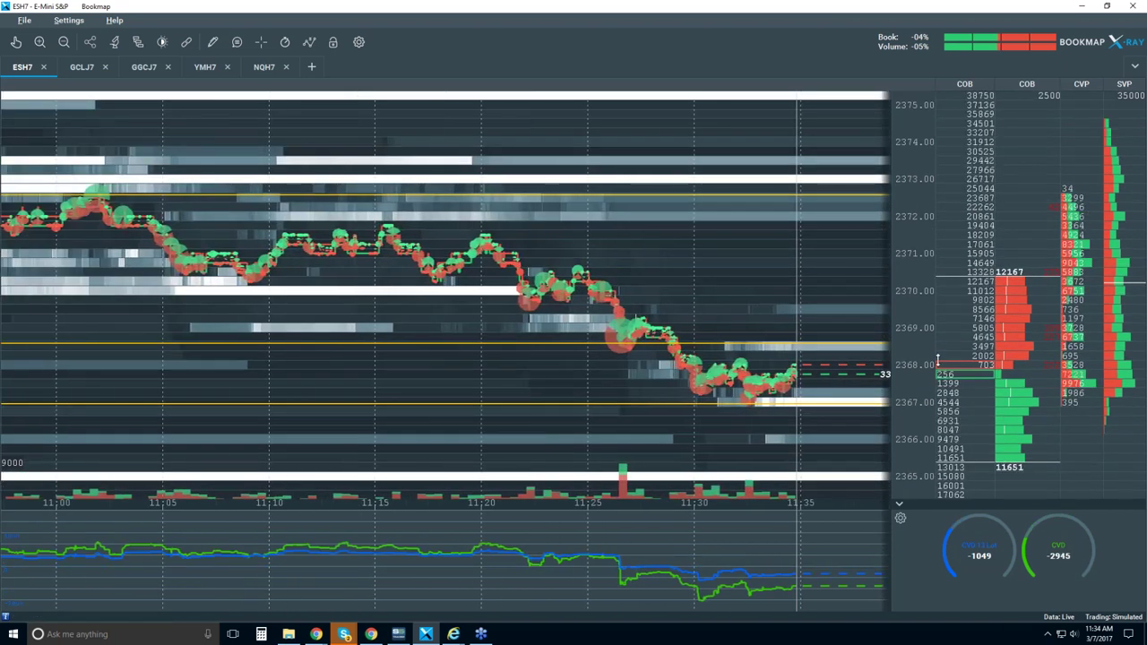
pyautogui.scroll(1, 1004, 289)
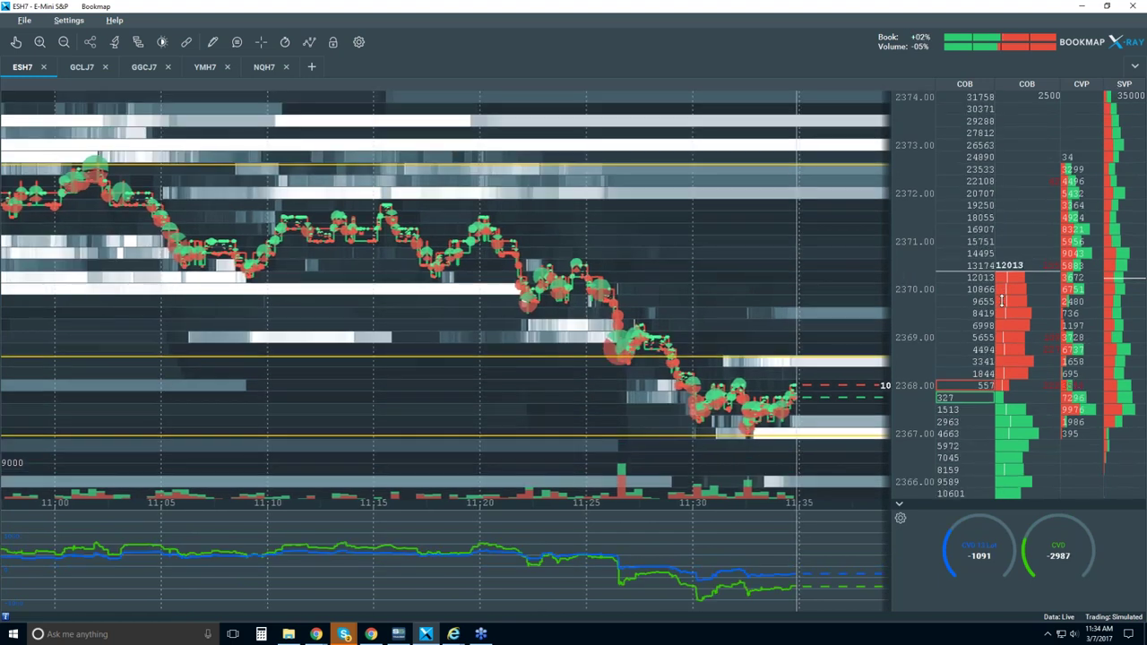
pyautogui.rightClick(1002, 250)
pyautogui.click(1000, 240)
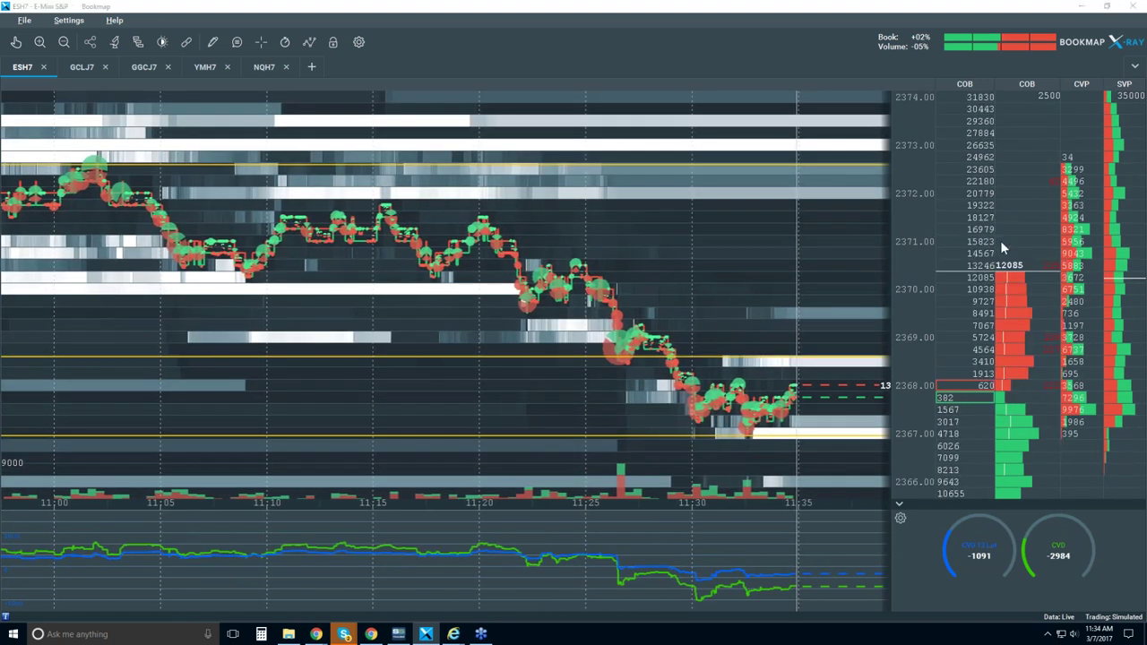
pyautogui.click(883, 301)
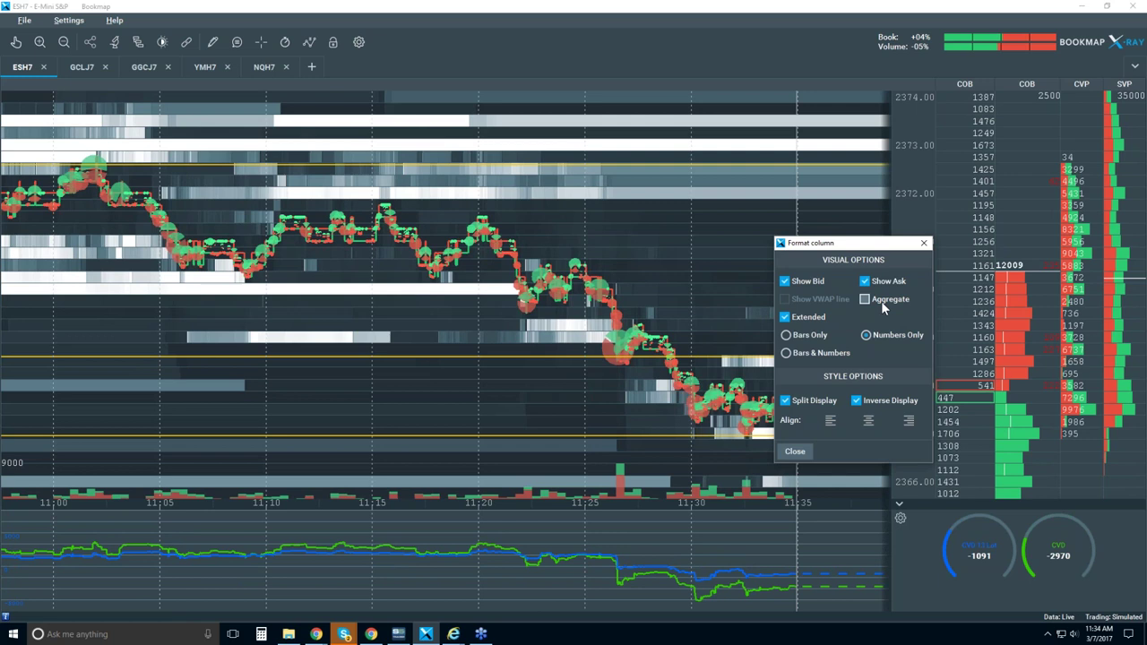
pyautogui.click(795, 451)
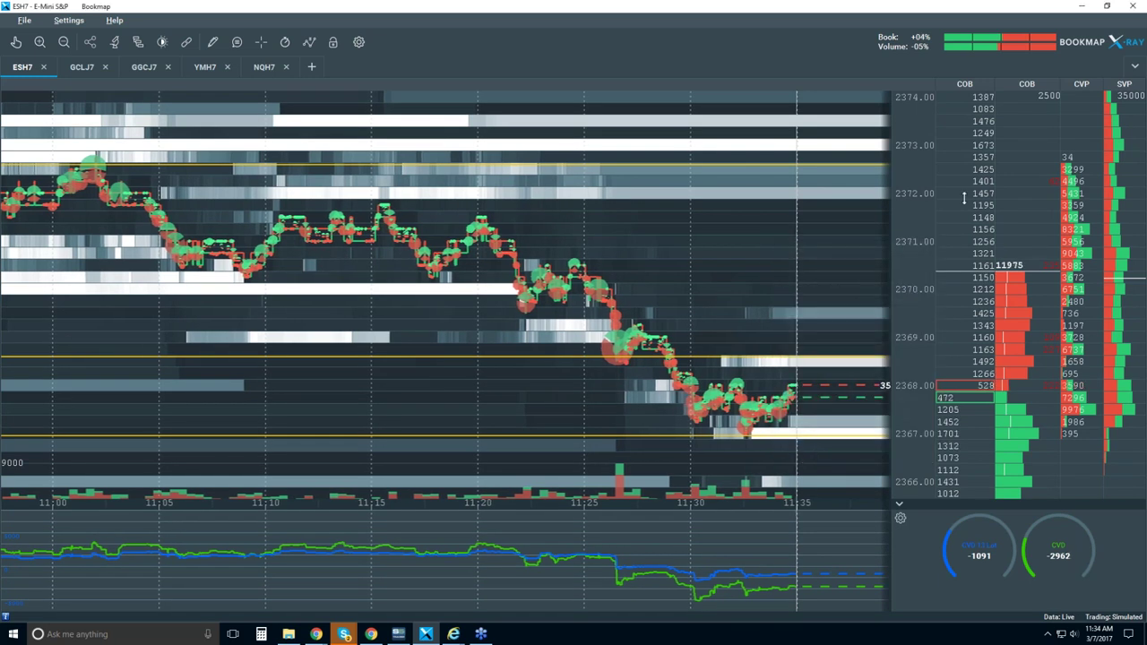
# Examine the price move between the marked lines near 2367.00 and 2368.50 against heatmap liquidity and CVD since 09:30.
pyautogui.scroll(-2, 965, 198)
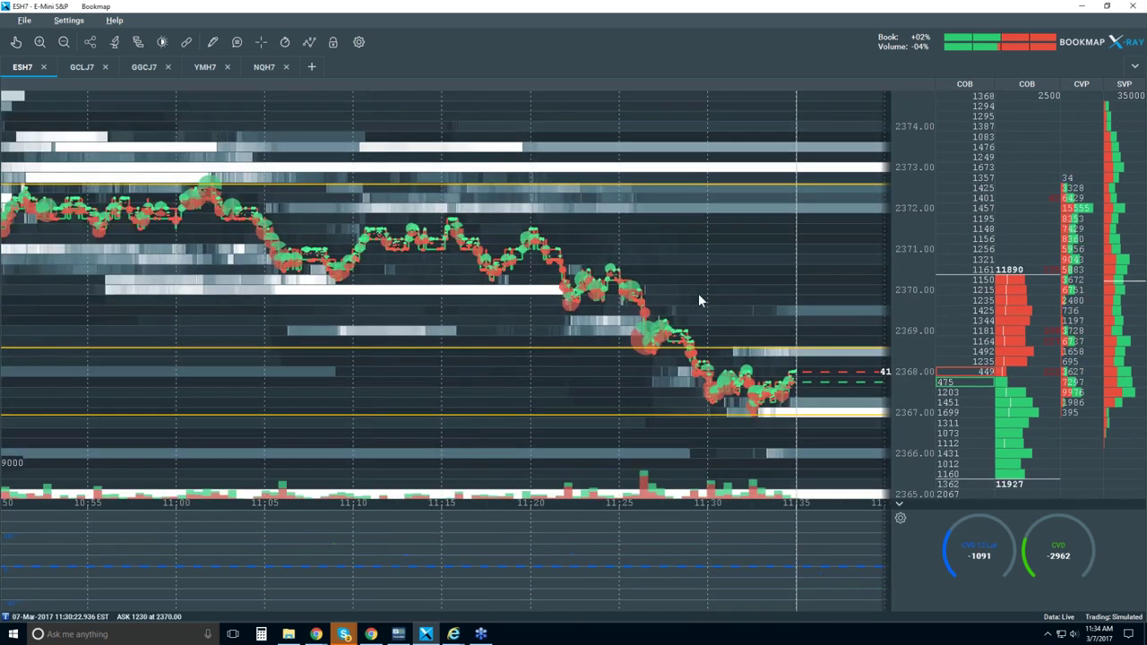
pyautogui.scroll(-3, 699, 293)
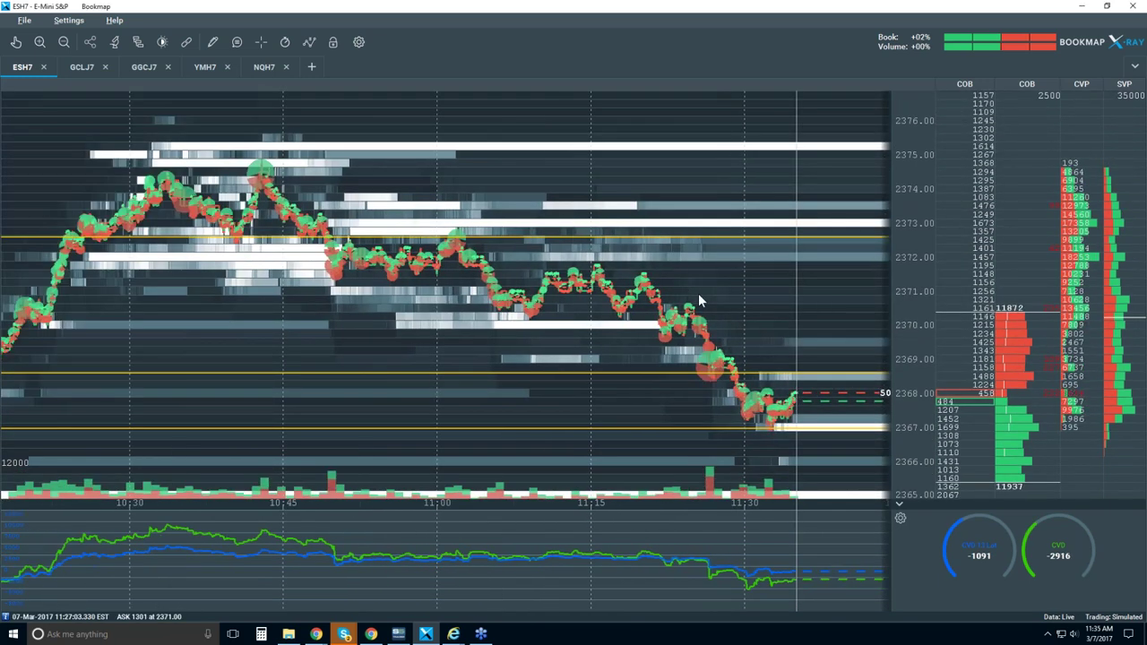
pyautogui.scroll(-2, 699, 298)
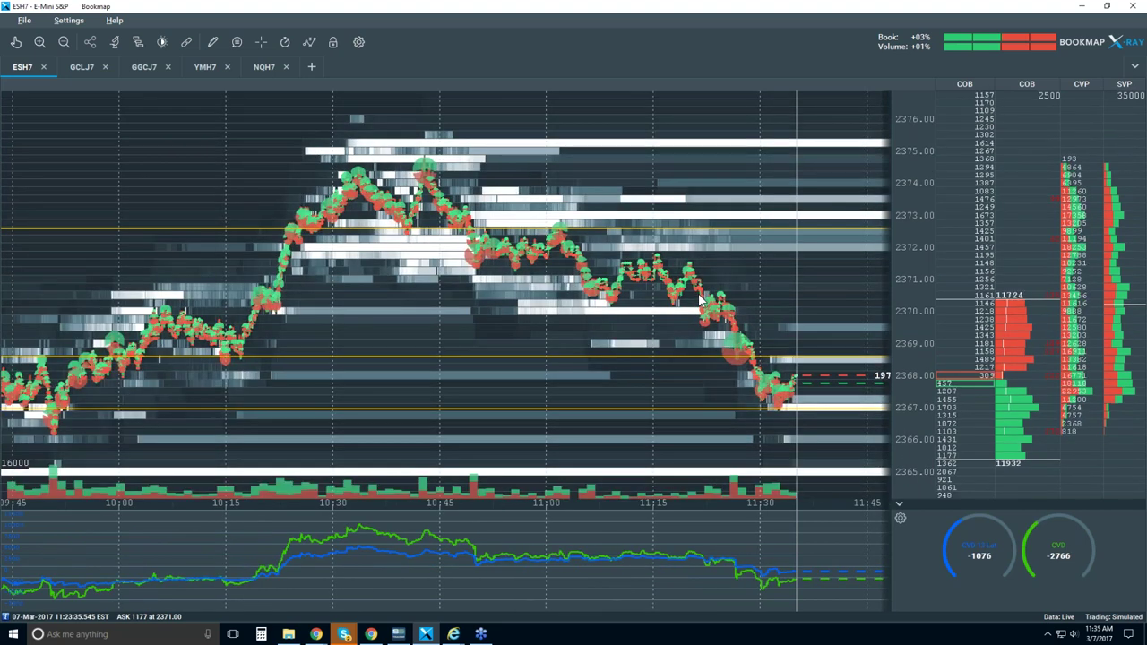
pyautogui.scroll(-1, 700, 300)
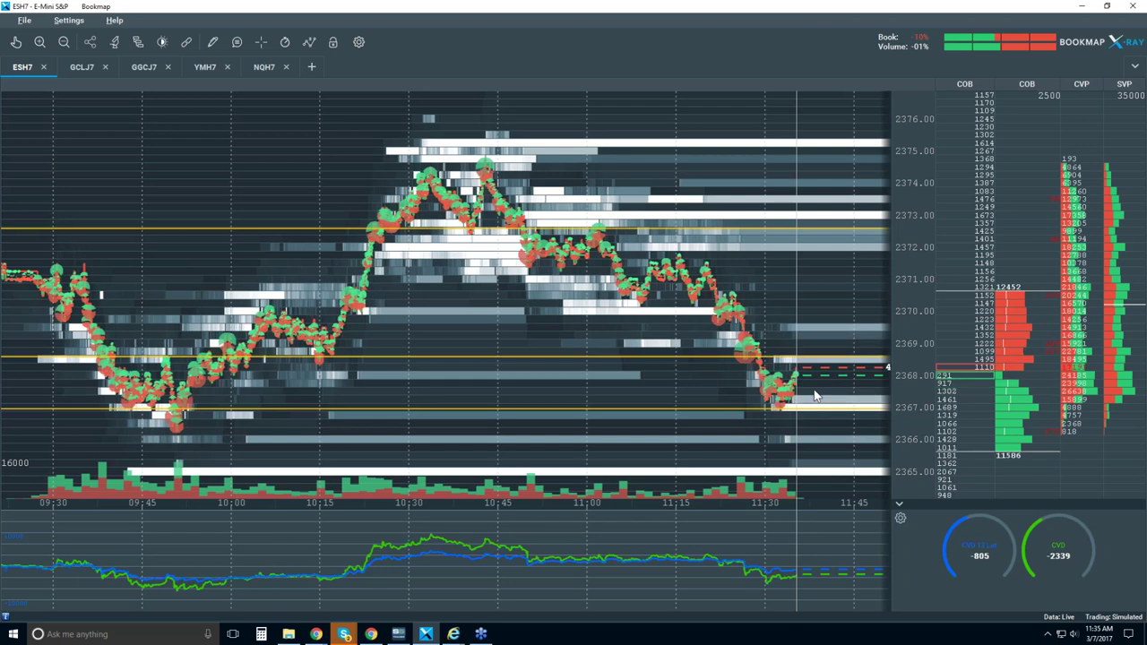
pyautogui.scroll(3, 794, 375)
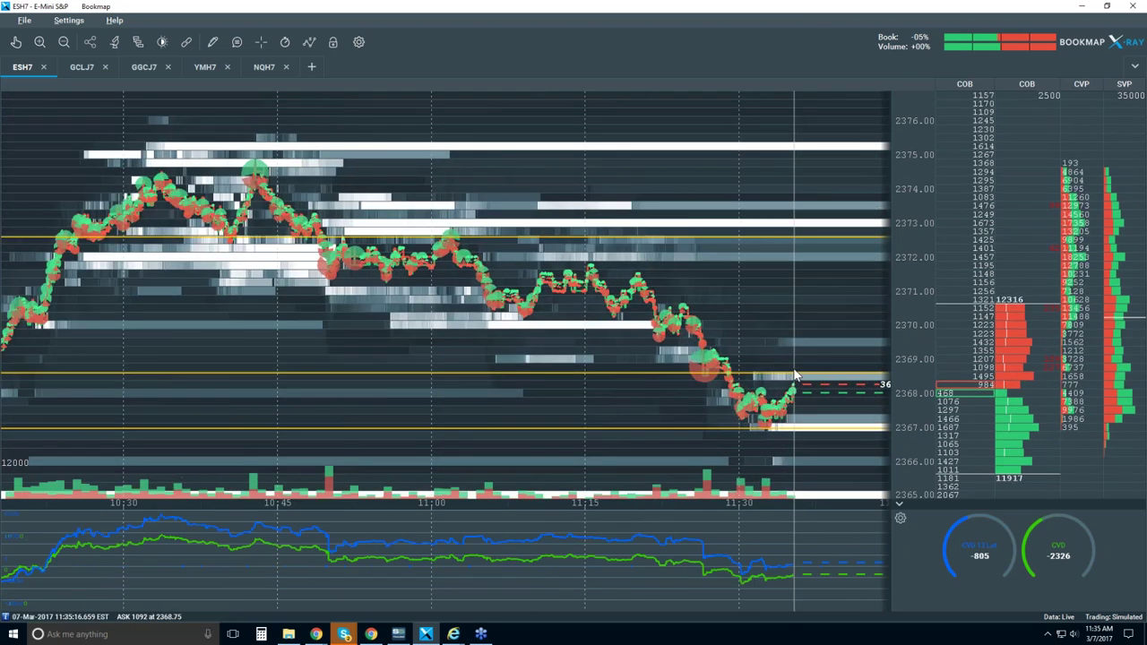
pyautogui.scroll(-3, 794, 374)
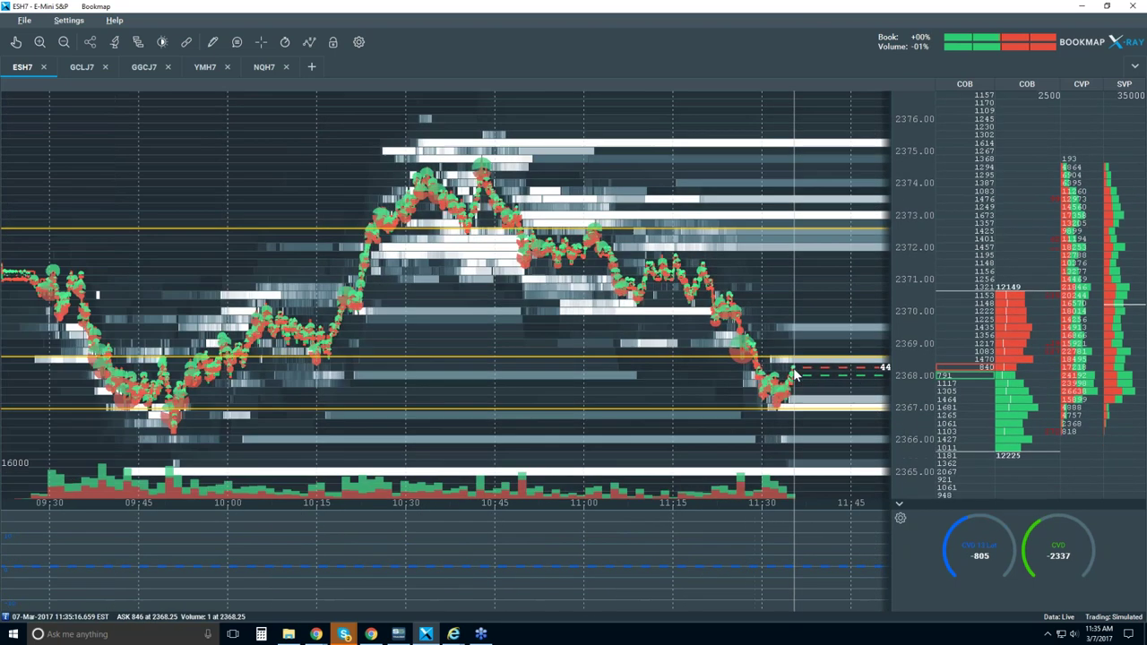
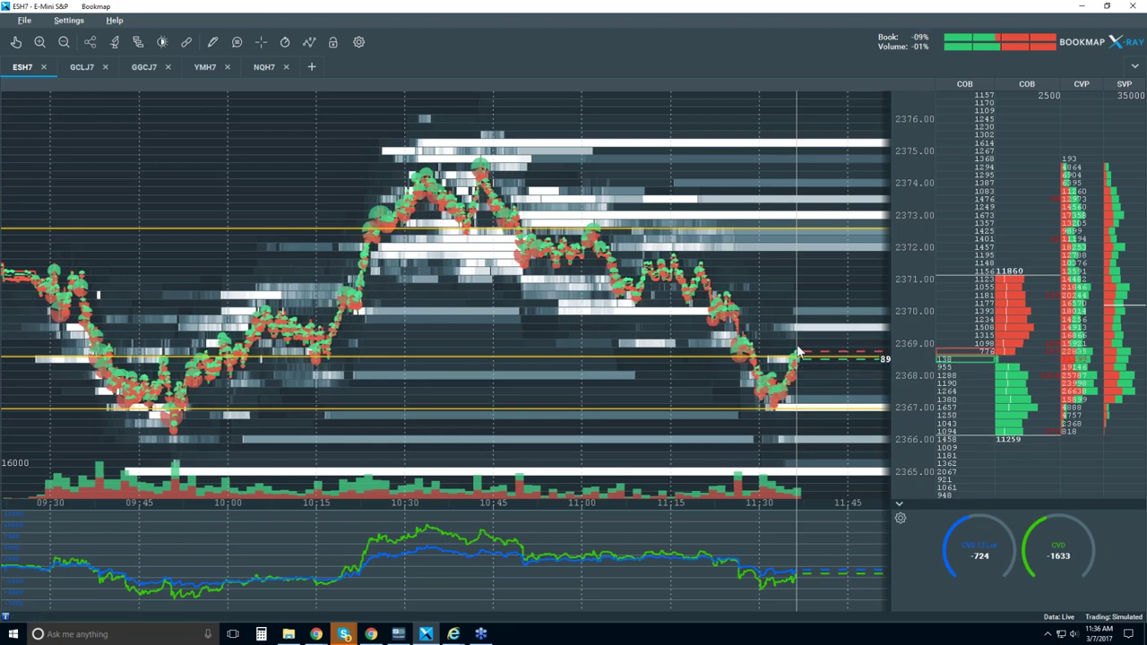
pyautogui.scroll(2, 767, 346)
pyautogui.scroll(3, 763, 332)
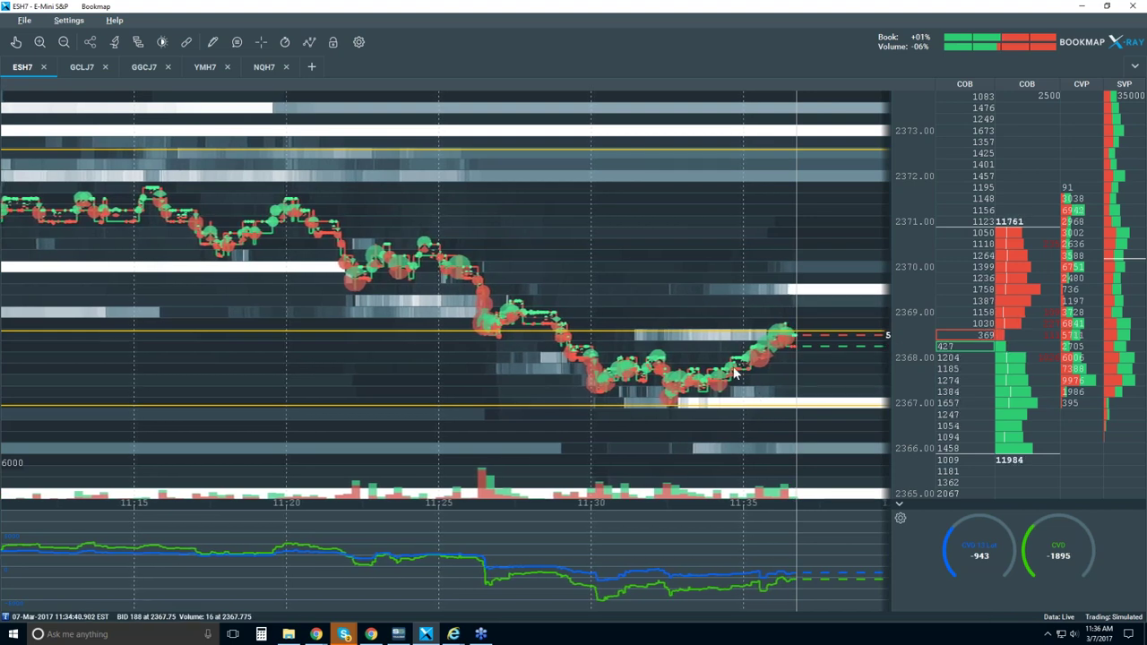
# Examine the ESH7 decline toward 2367.00 against the session's price action since 09:30 and the recent heatmap liquidity.
pyautogui.scroll(-1, 735, 373)
pyautogui.scroll(-1, 735, 372)
pyautogui.scroll(-2, 735, 373)
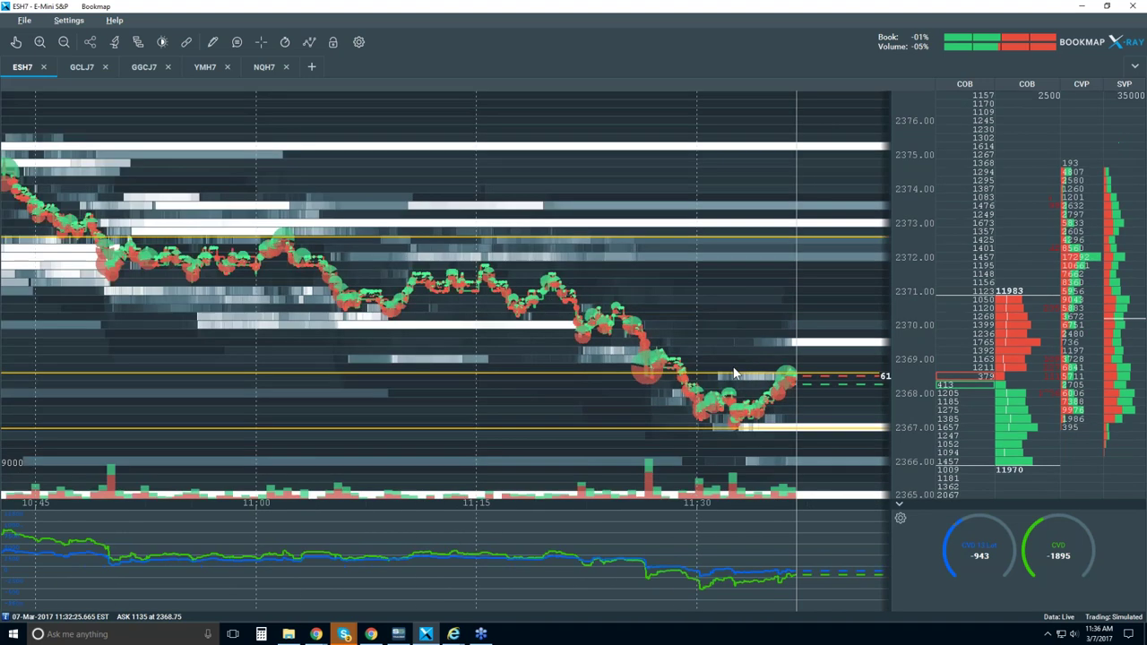
pyautogui.scroll(-3, 821, 434)
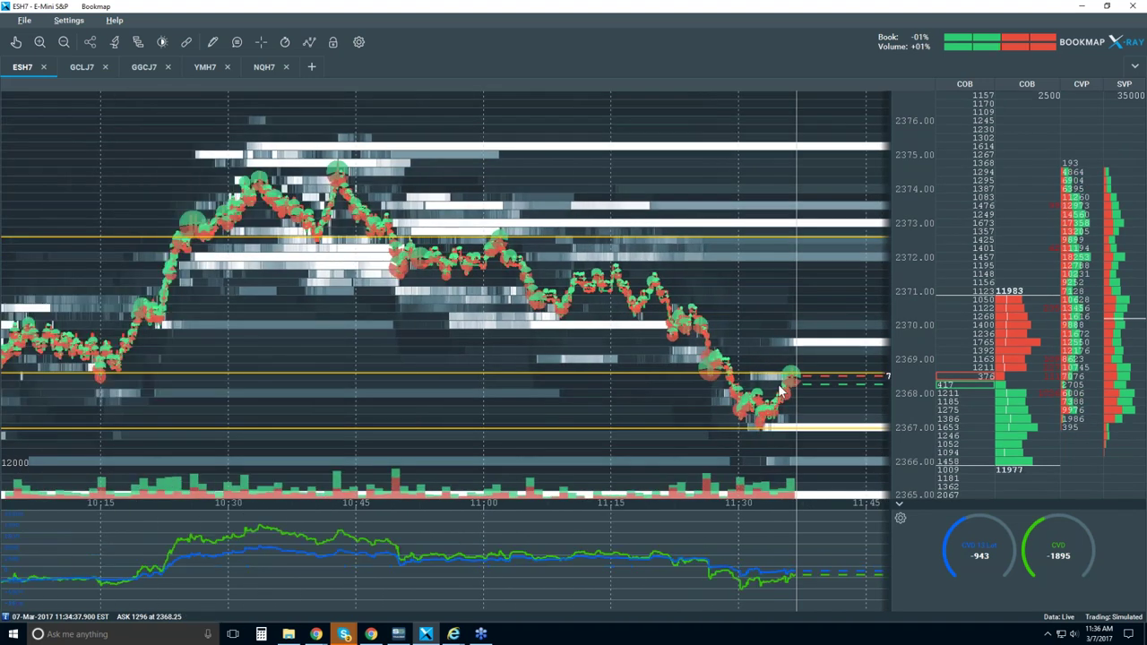
pyautogui.scroll(-1, 816, 410)
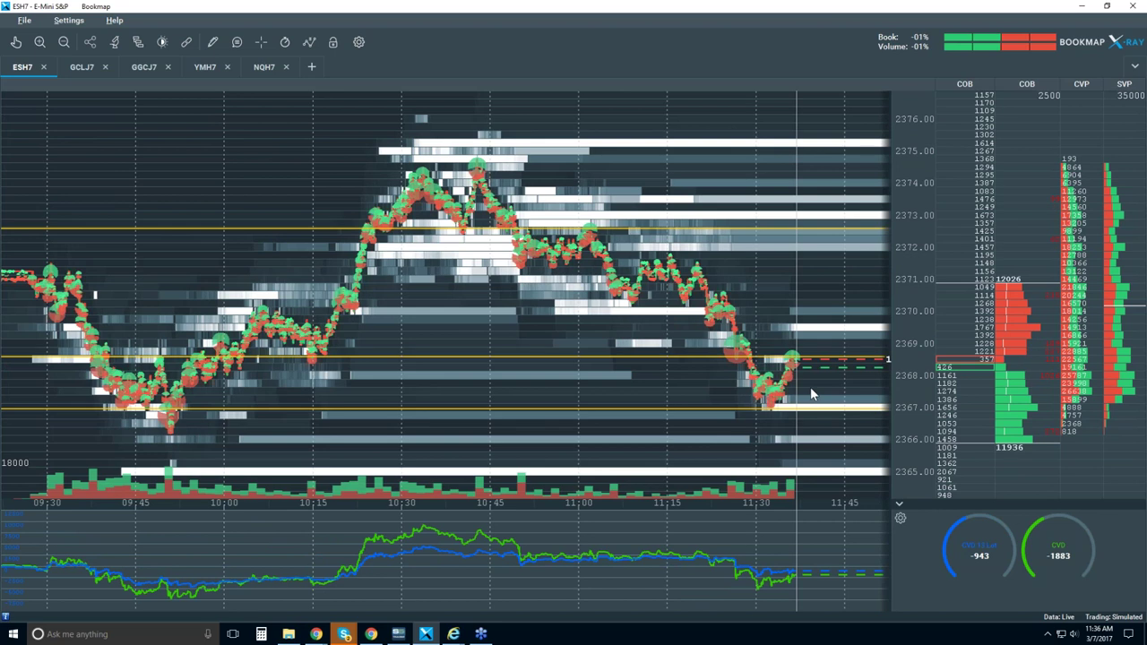
pyautogui.scroll(3, 811, 394)
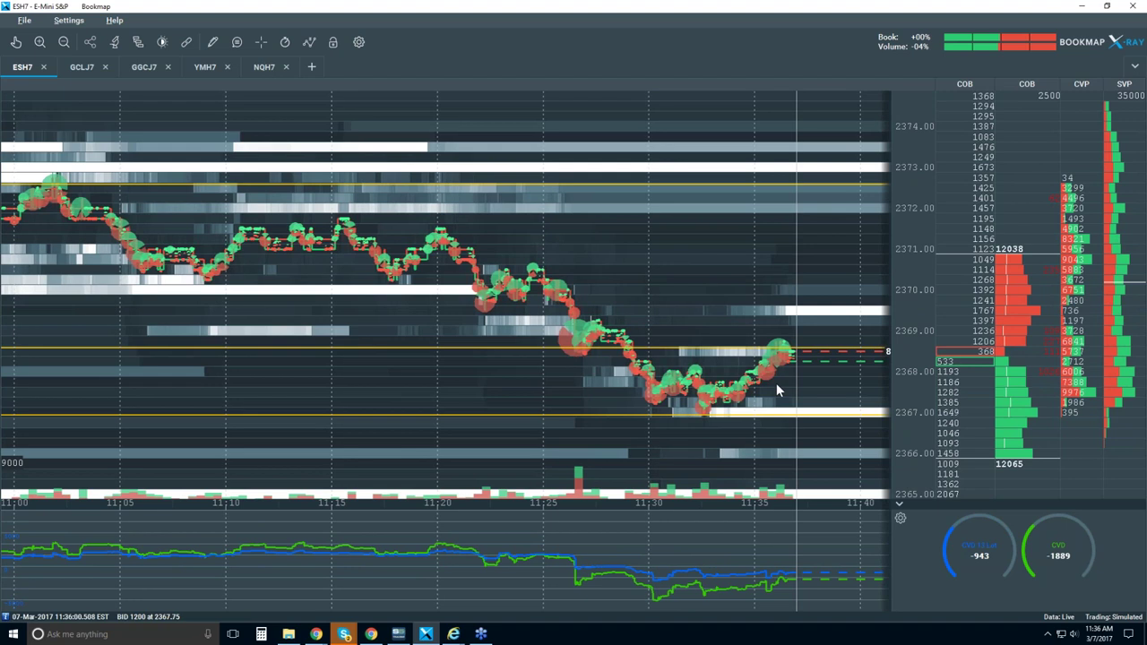
pyautogui.scroll(1, 776, 383)
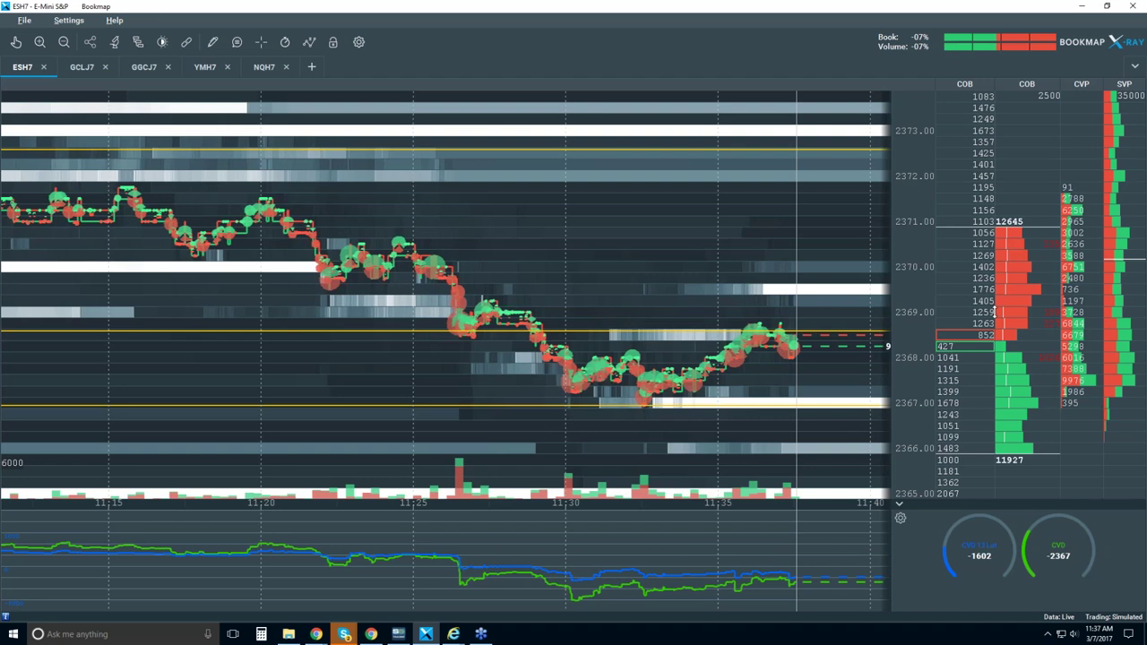
# In the Large Lot Tracker study, raise the minimum percentage at price level to about 30, keeping the recent price action uncovered.
pyautogui.click(115, 43)
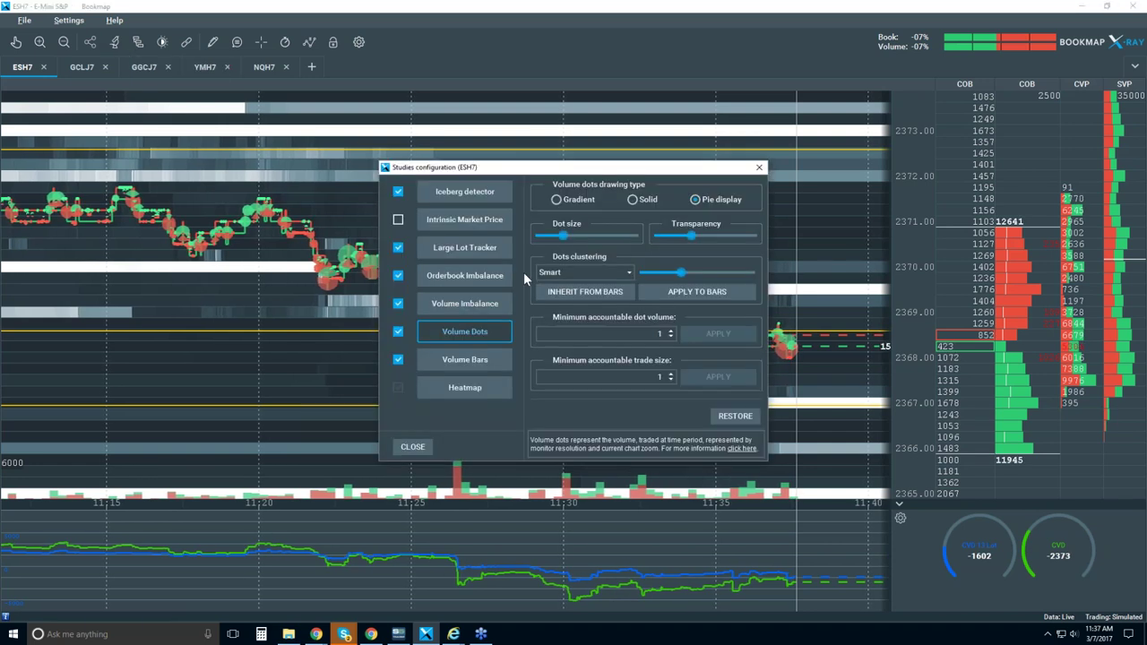
pyautogui.click(484, 254)
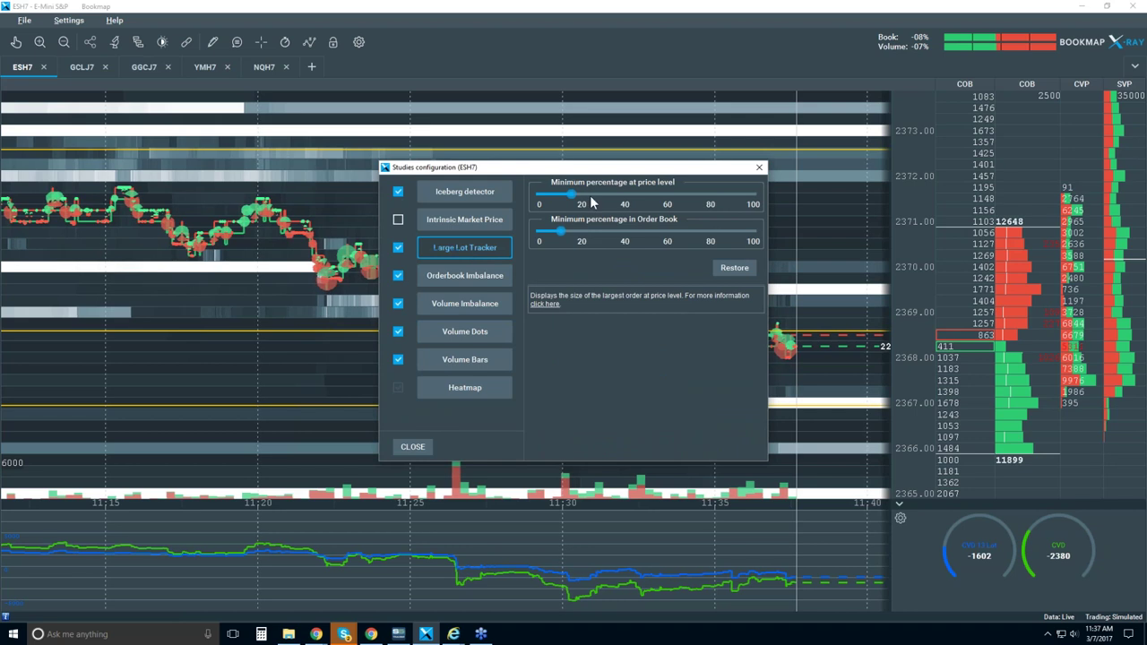
pyautogui.moveTo(616, 173); pyautogui.dragTo(348, 201)
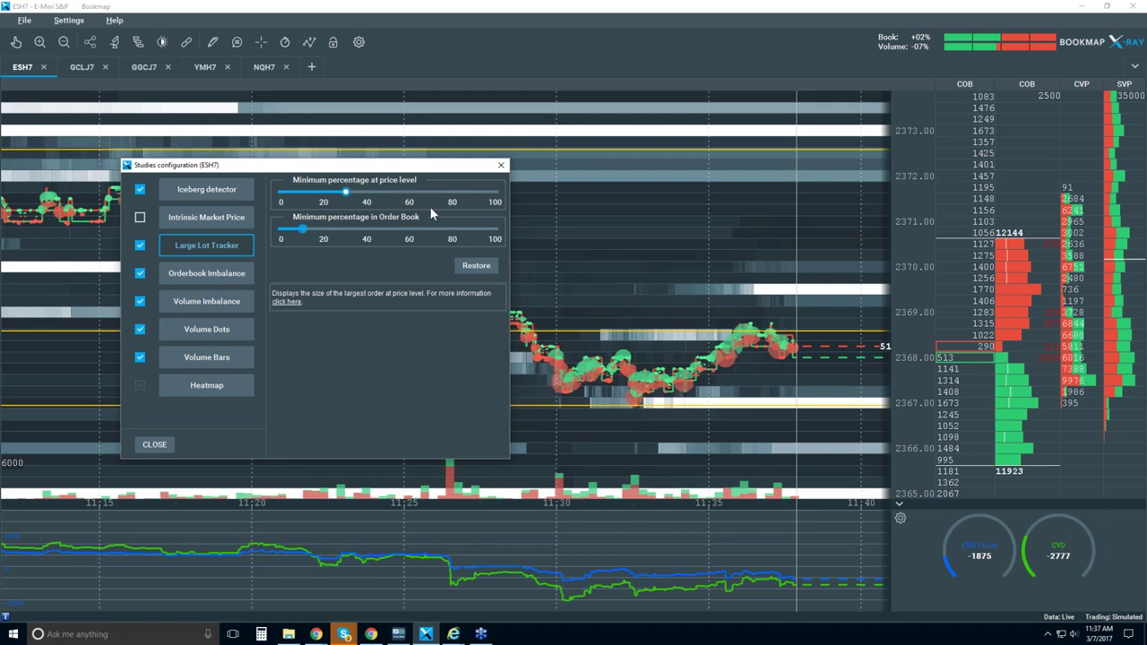
pyautogui.click(503, 168)
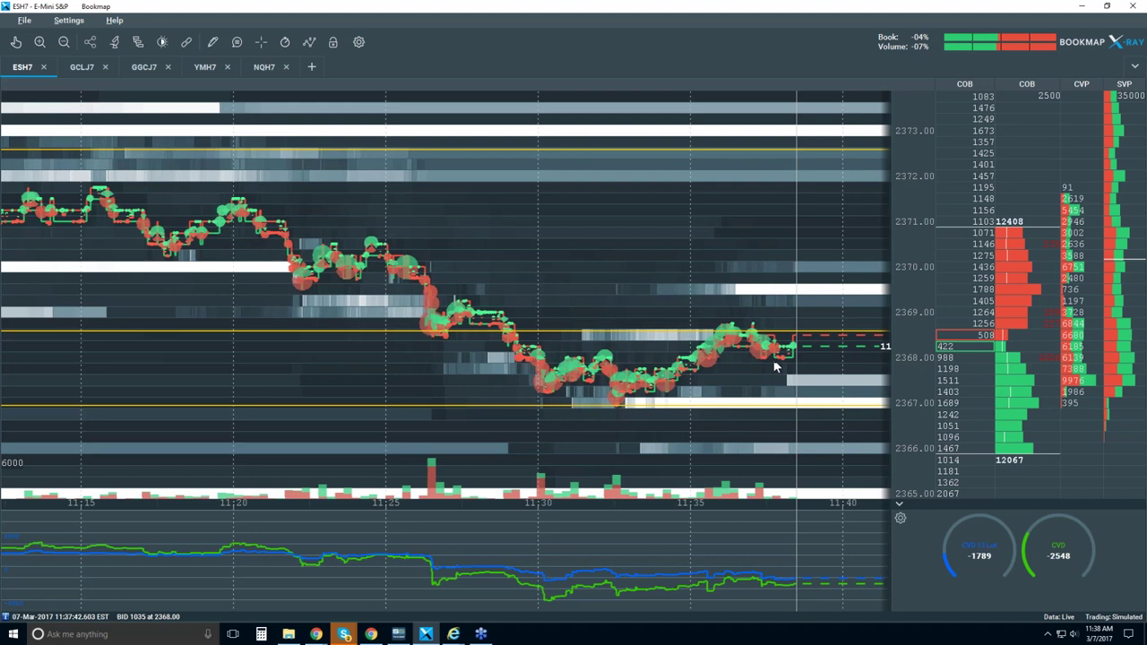
# Inspect the volume dots and resting liquidity around the marked line near 2368.50 from about 11:24 onward.
pyautogui.scroll(2, 773, 359)
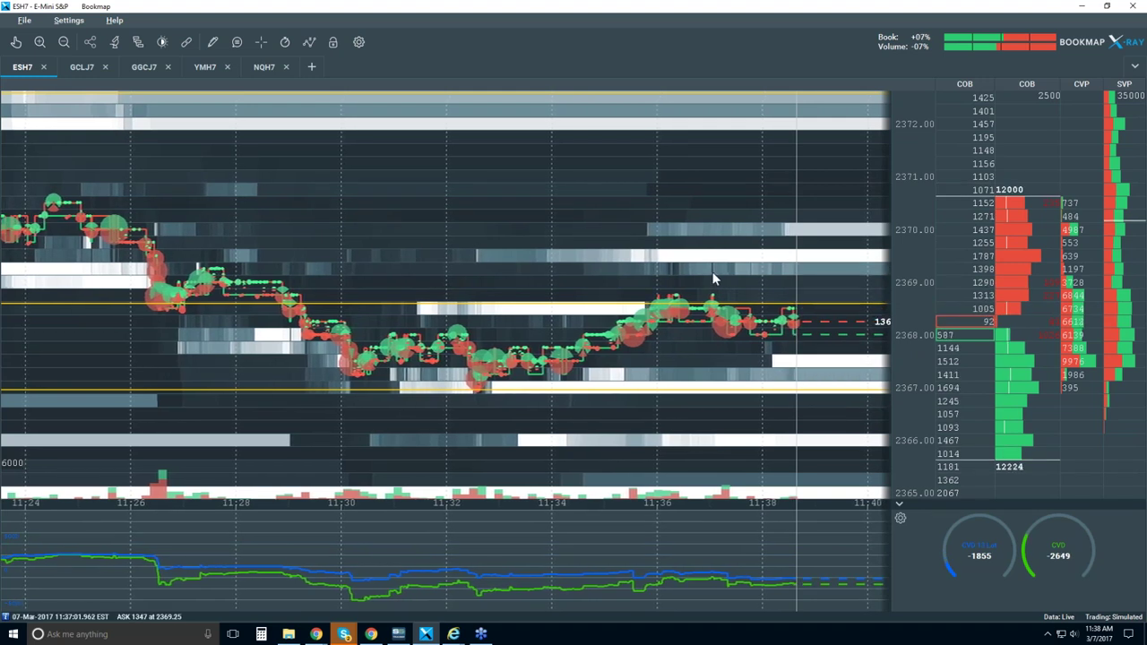
pyautogui.scroll(-2, 712, 278)
pyautogui.scroll(-2, 713, 277)
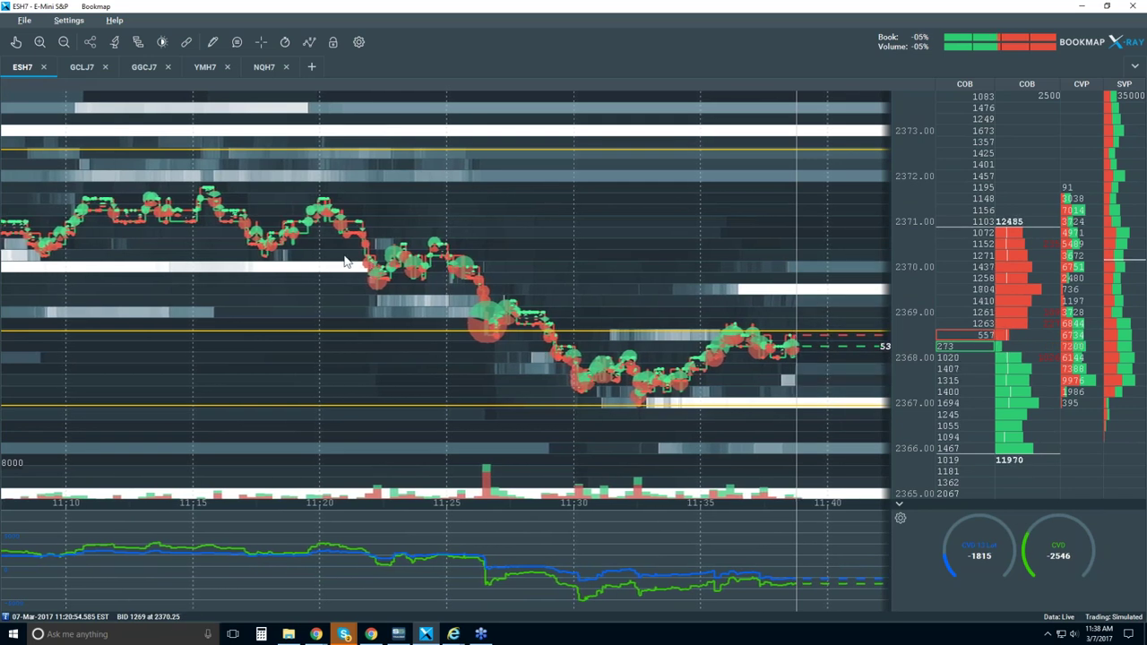
pyautogui.scroll(3, 592, 252)
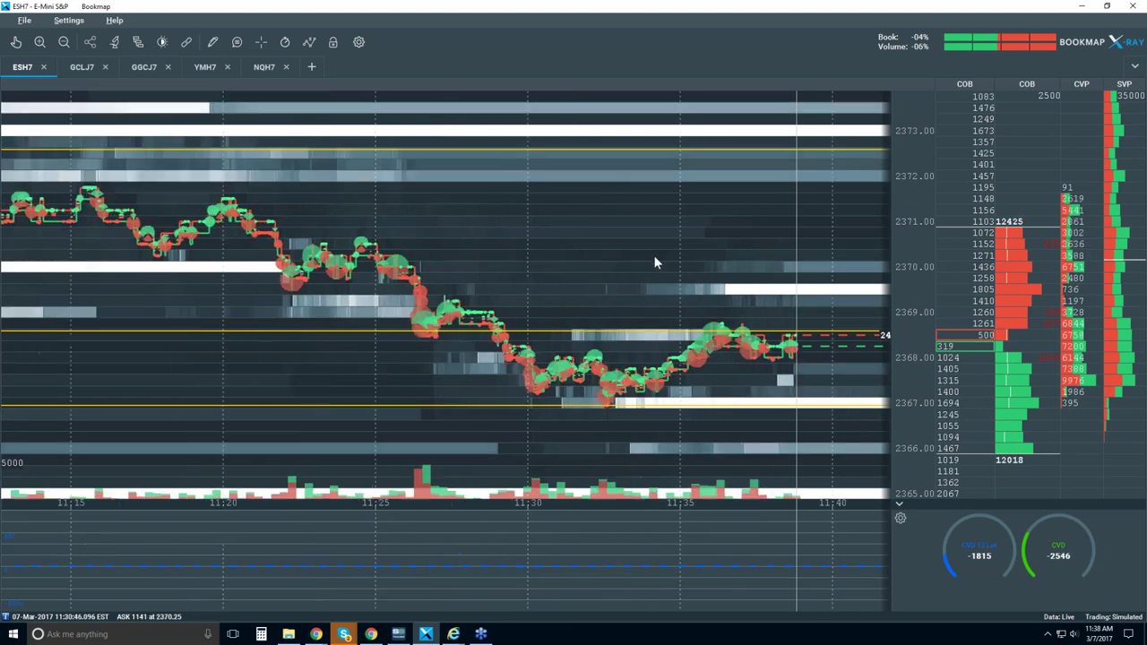
pyautogui.scroll(2, 654, 256)
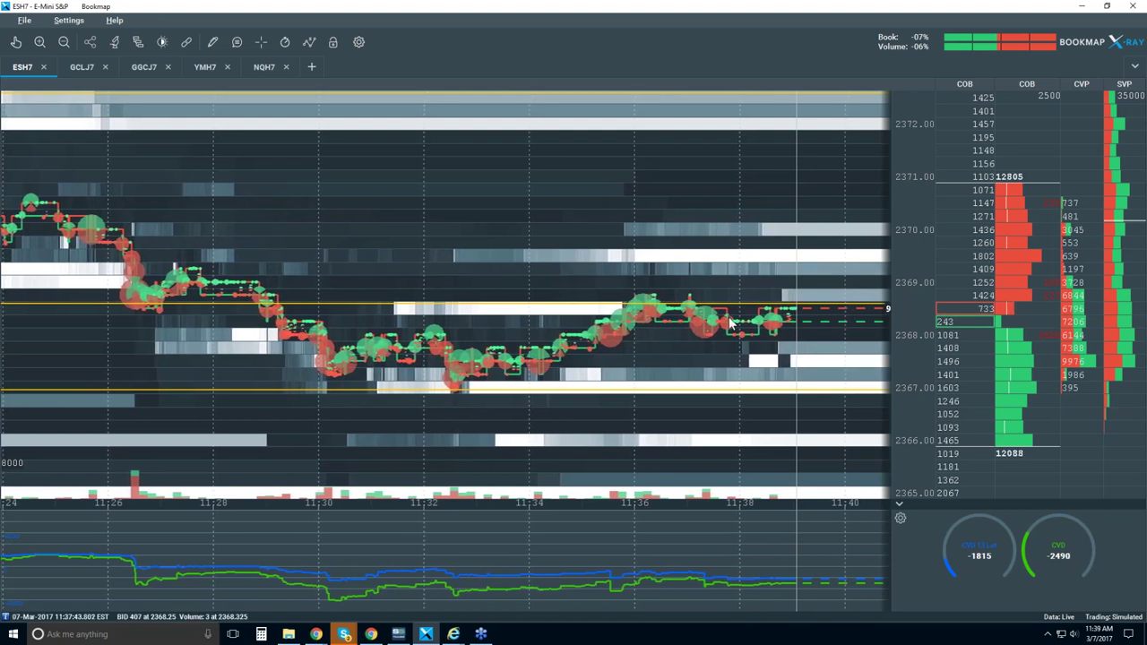
# Examine the offers near 2369.00 and 2369.50 and the bids near 2367.00 in relation to the decline since about 10:45.
pyautogui.scroll(-3, 726, 287)
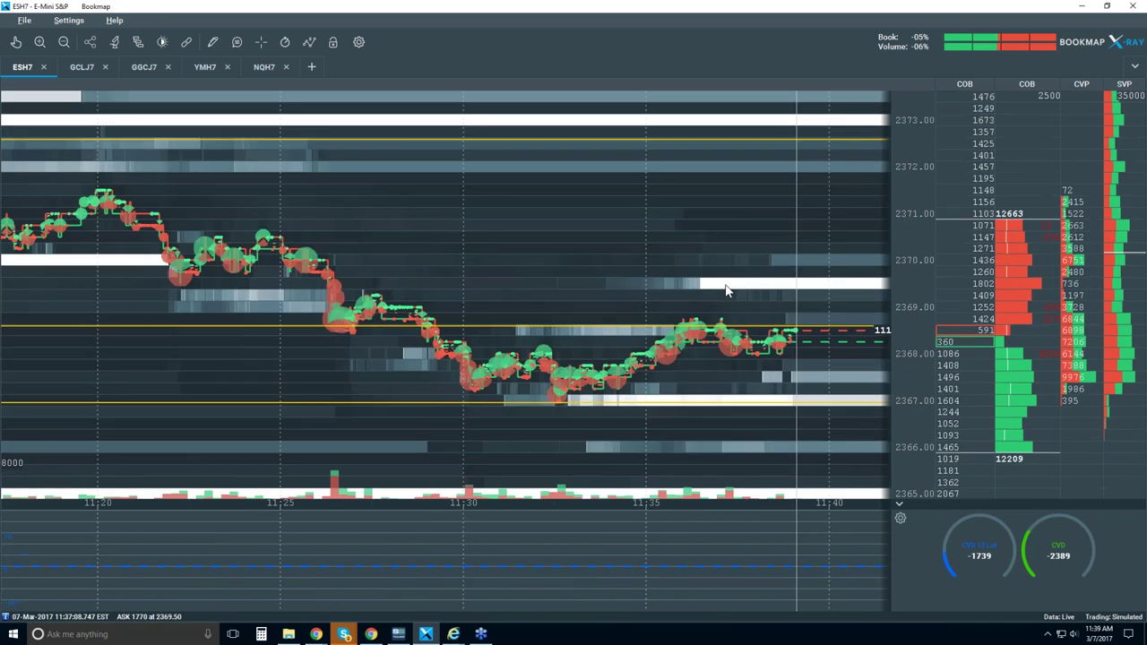
pyautogui.scroll(-3, 726, 288)
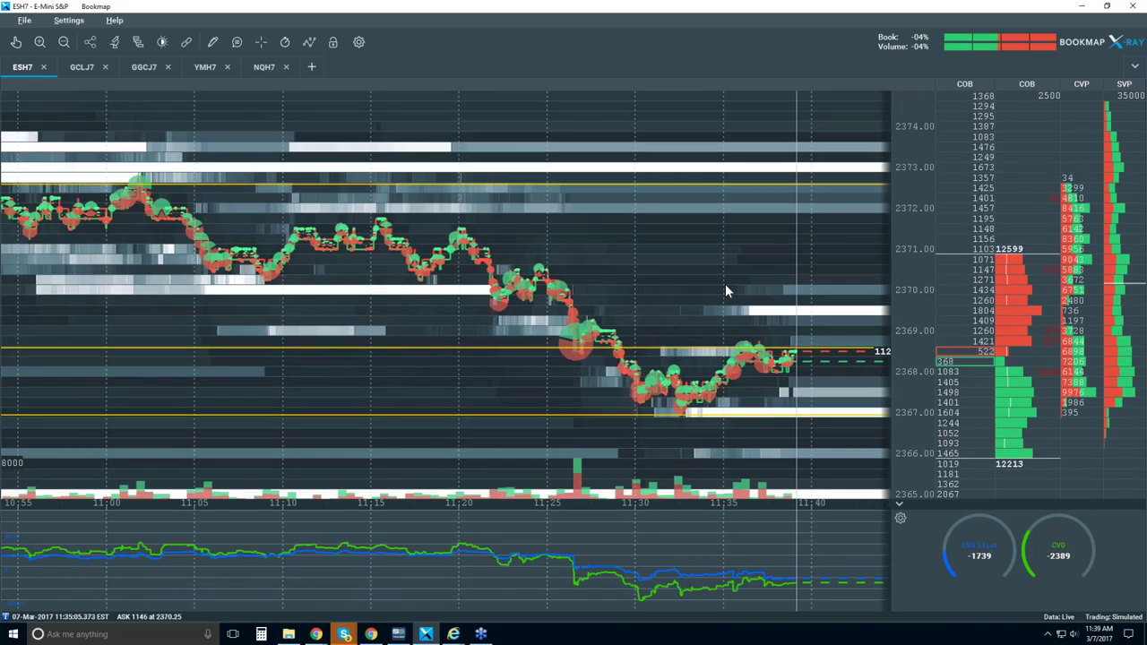
pyautogui.scroll(-2, 726, 288)
pyautogui.scroll(1, 725, 284)
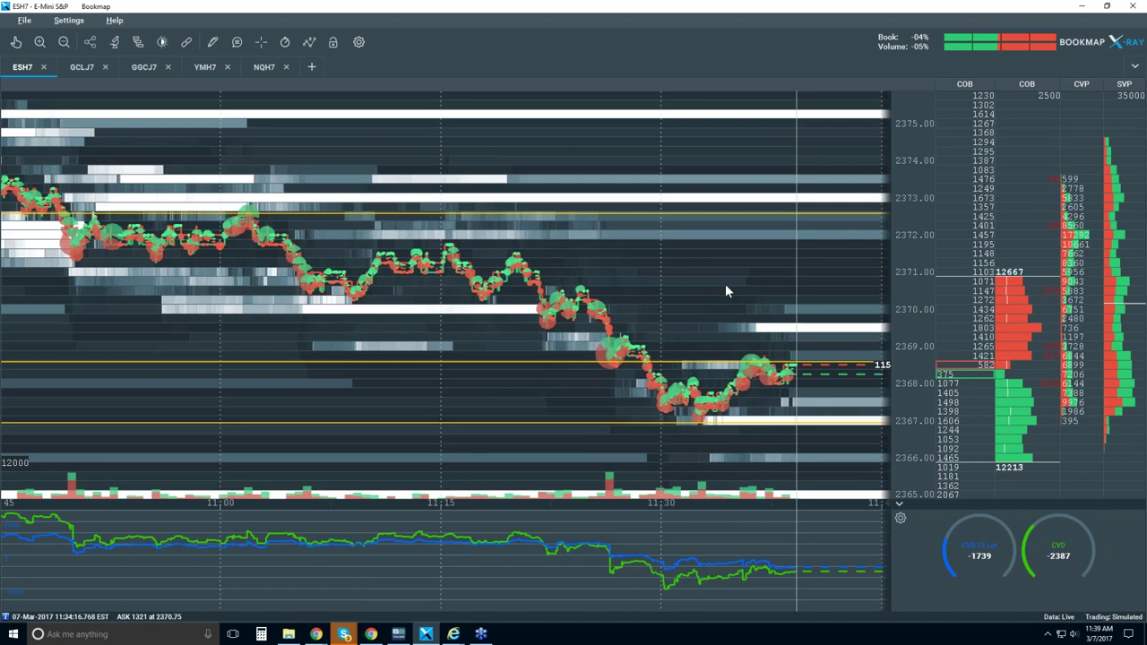
pyautogui.scroll(-1, 726, 286)
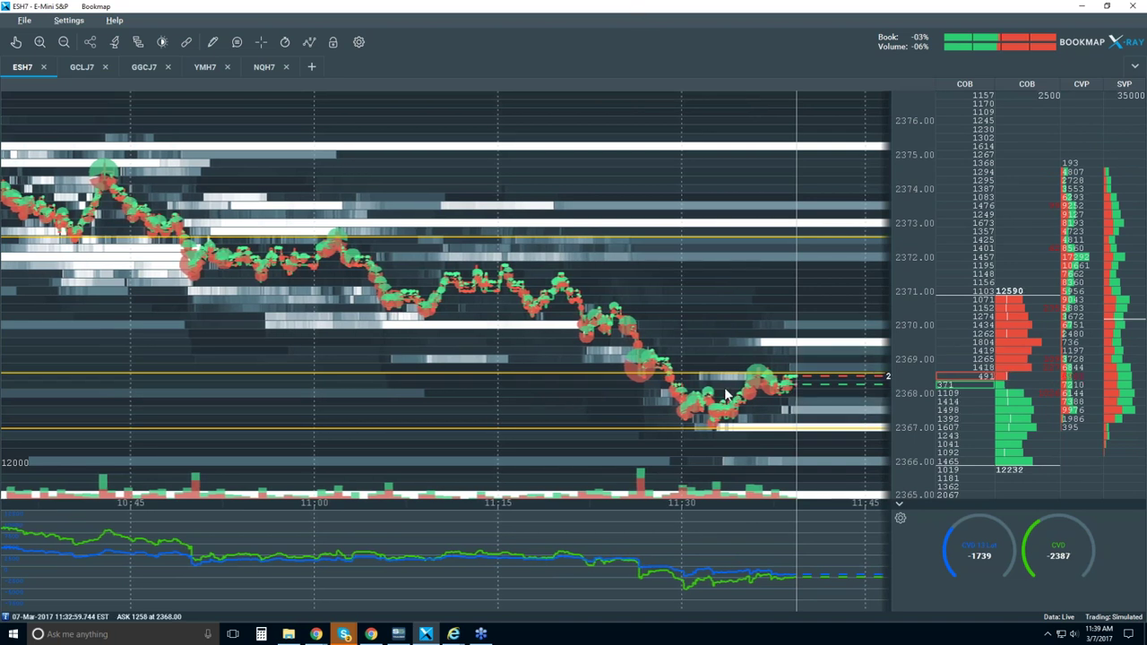
pyautogui.scroll(2, 759, 335)
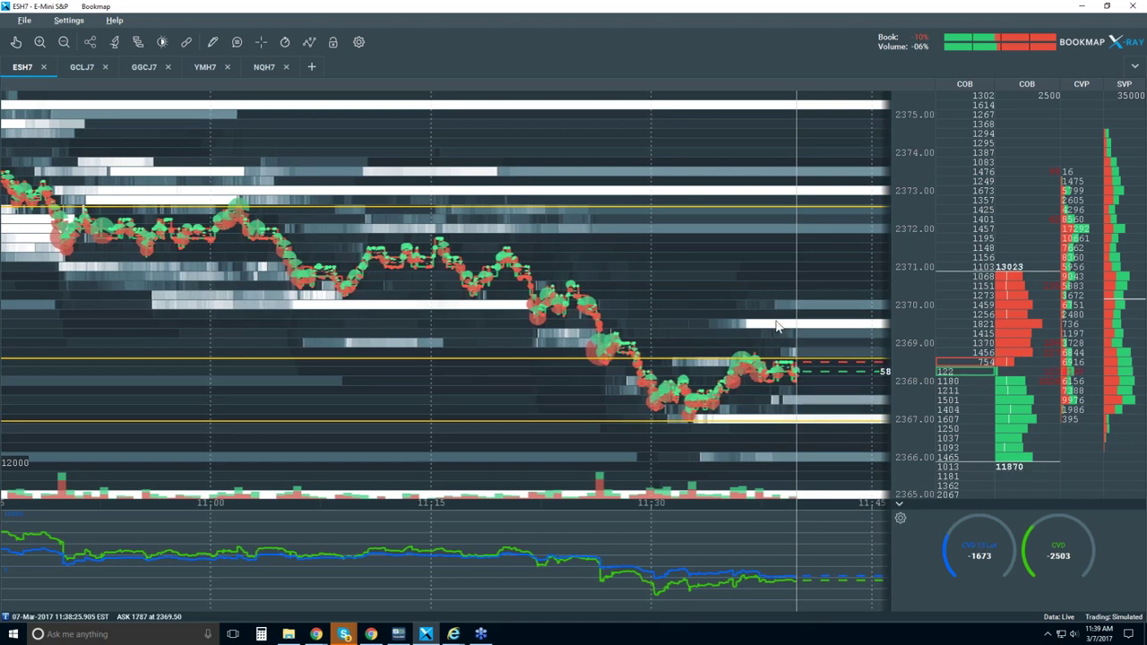
pyautogui.scroll(2, 776, 324)
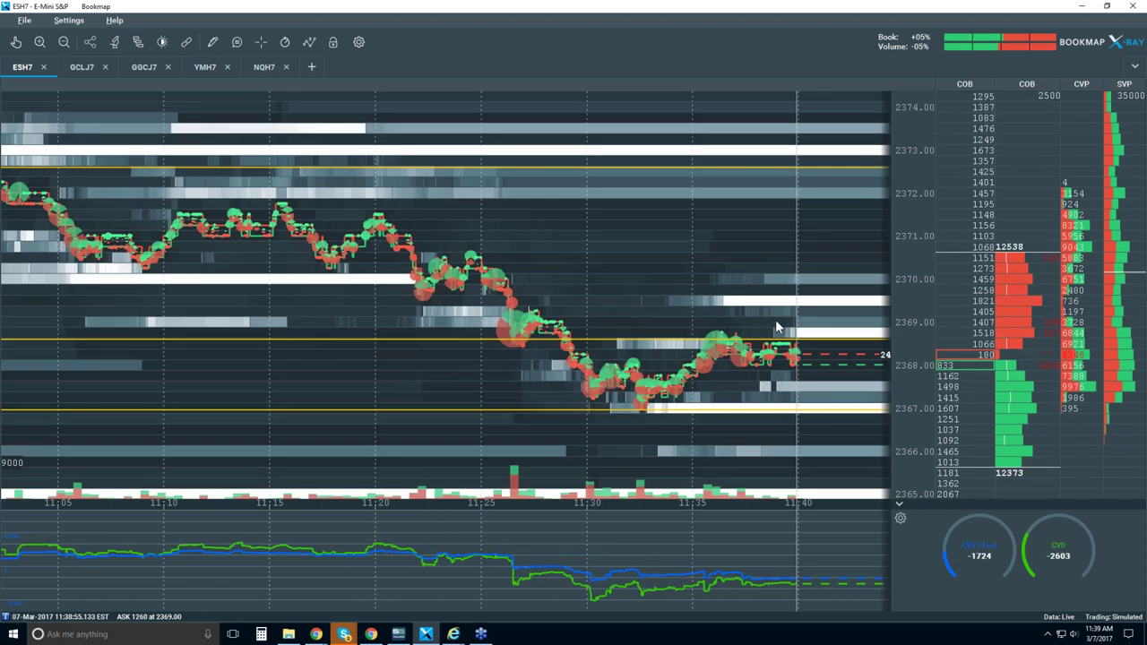
pyautogui.scroll(1, 776, 325)
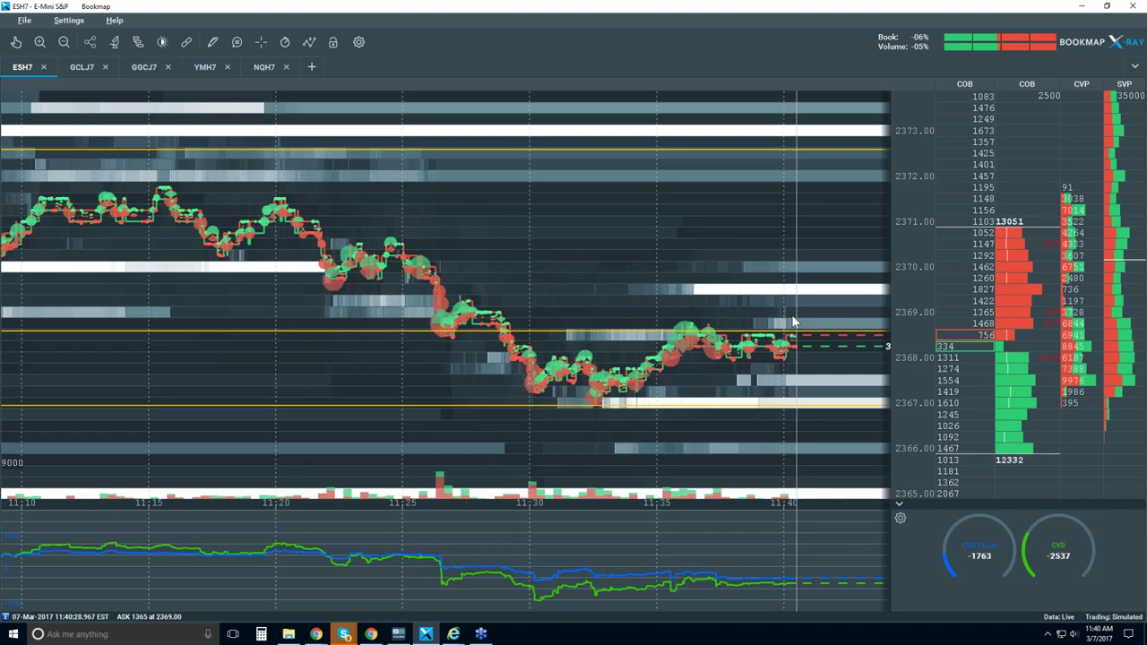
# Compare the pause below the 2368.50 line with the rally and sell-off in price and CVD since 10:00.
pyautogui.scroll(-2, 792, 322)
pyautogui.scroll(-3, 793, 323)
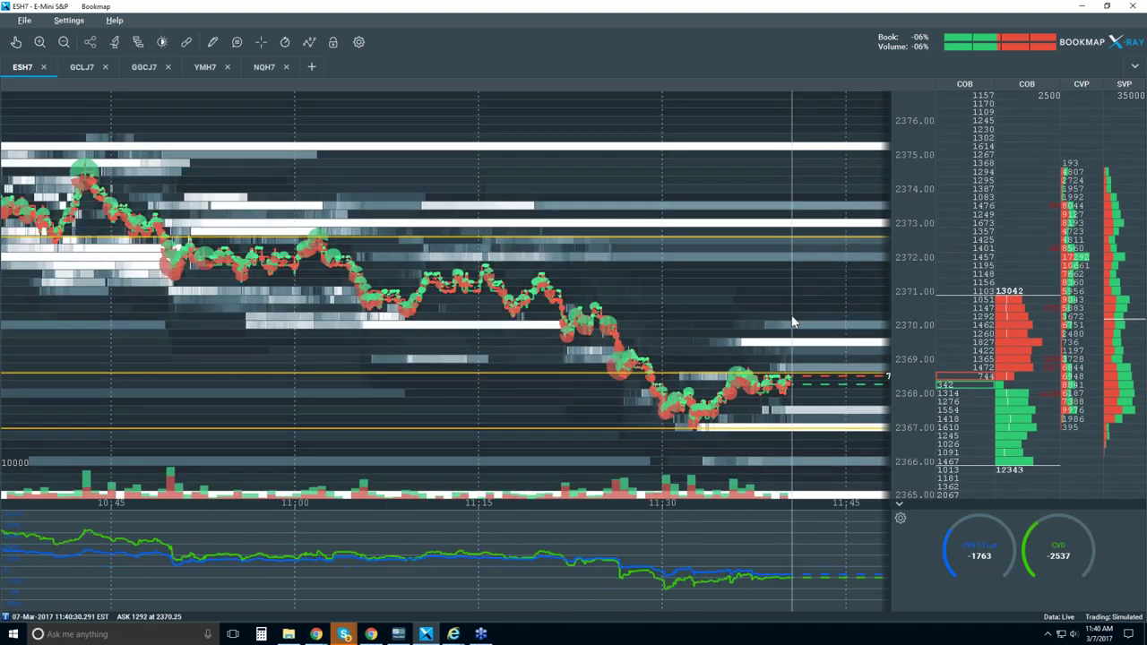
pyautogui.scroll(-2, 793, 322)
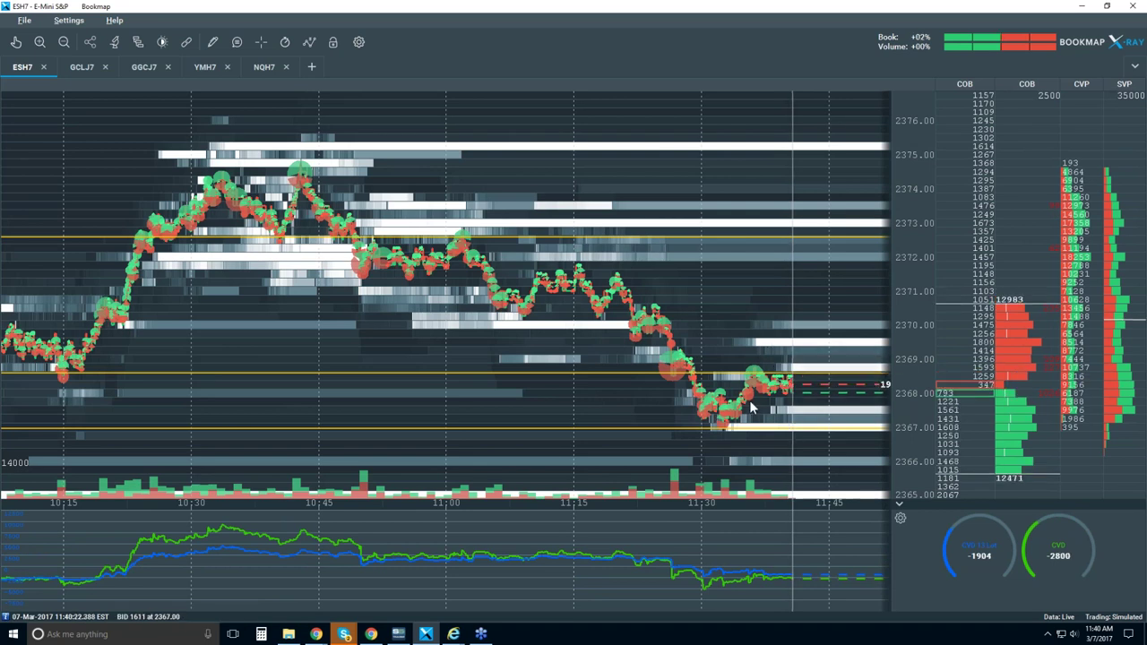
pyautogui.scroll(-1, 748, 398)
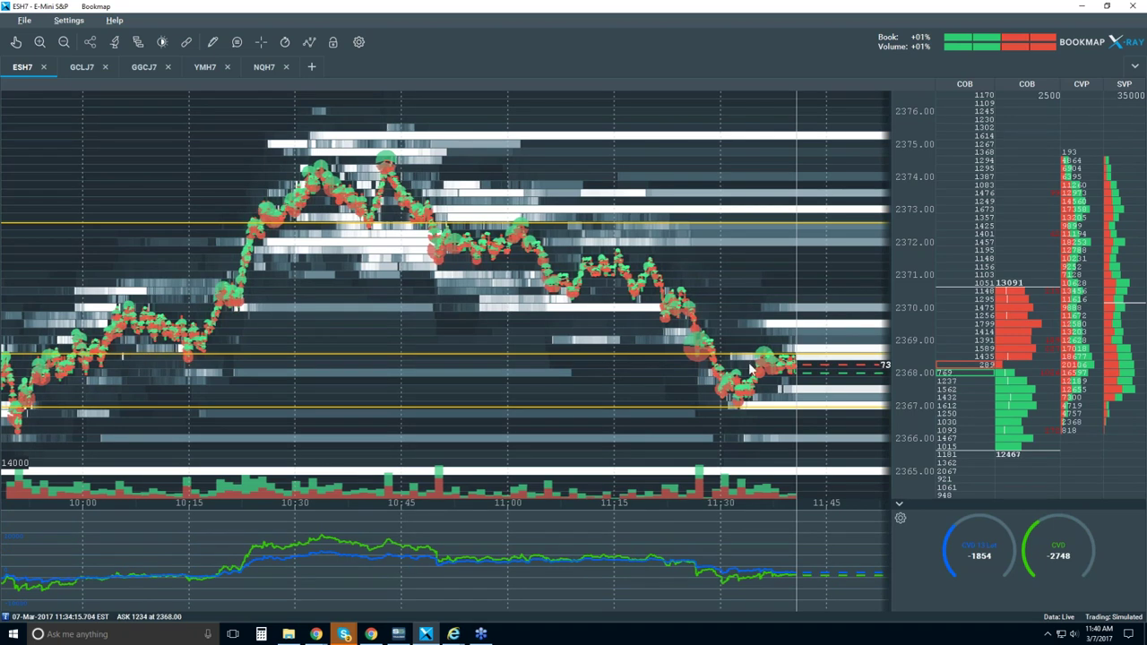
pyautogui.scroll(1, 765, 343)
pyautogui.scroll(2, 764, 343)
pyautogui.scroll(3, 764, 343)
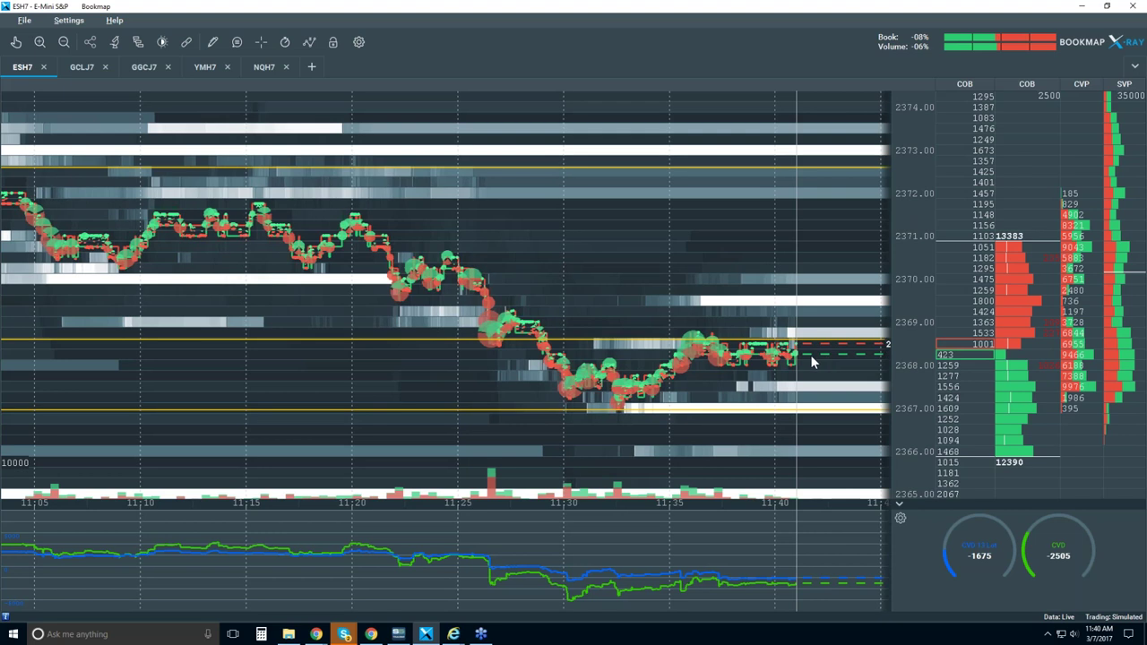
# Inspect the trades and liquidity changes between 2367.00 and 2369.00 at close range from about 11:30 to 11:42.
pyautogui.scroll(5, 789, 343)
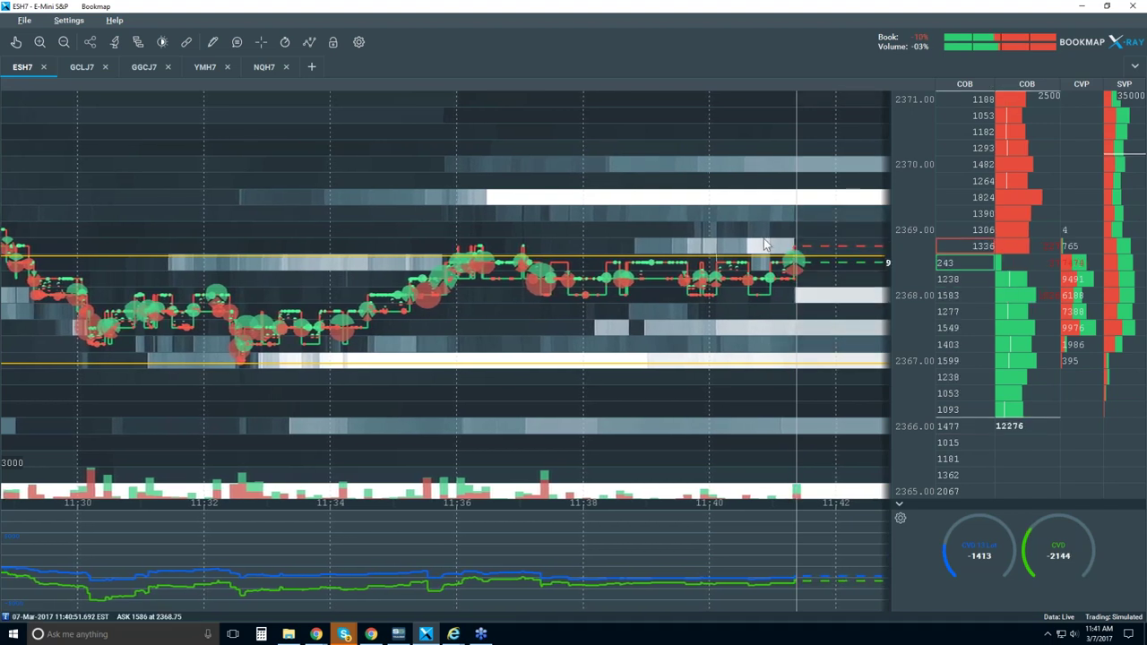
pyautogui.scroll(3, 771, 256)
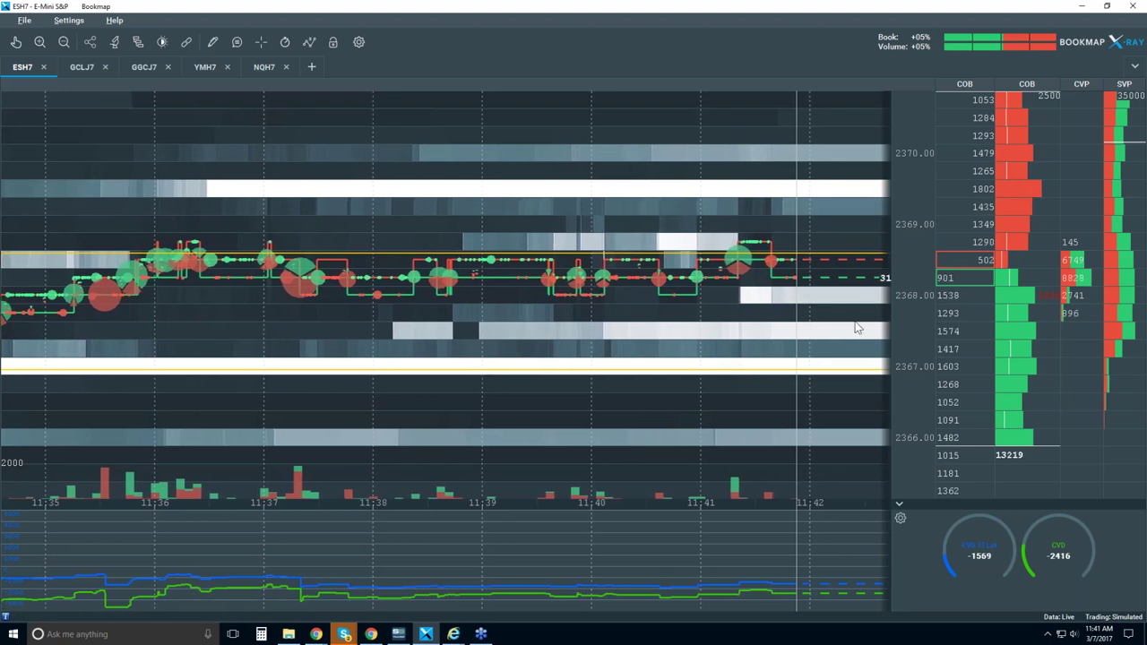
pyautogui.scroll(-3, 856, 328)
pyautogui.scroll(-2, 856, 328)
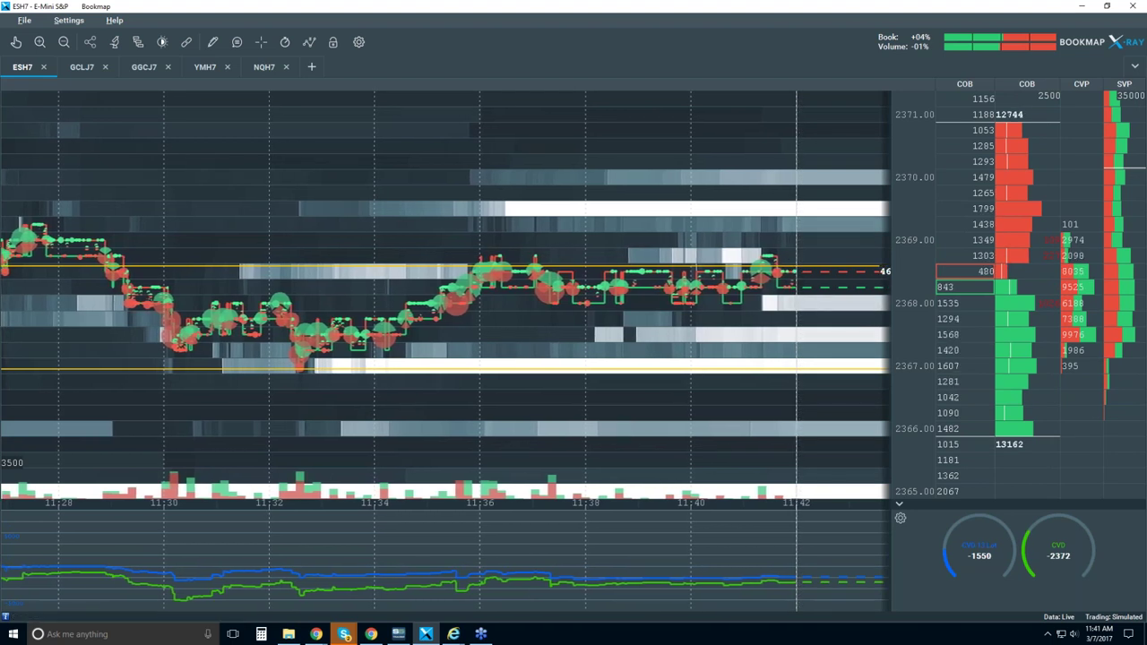
# Examine the move above the 2368.50 line against heatmap liquidity, the volume profile and CVD for the session since 09:30.
pyautogui.scroll(-2, 446, 296)
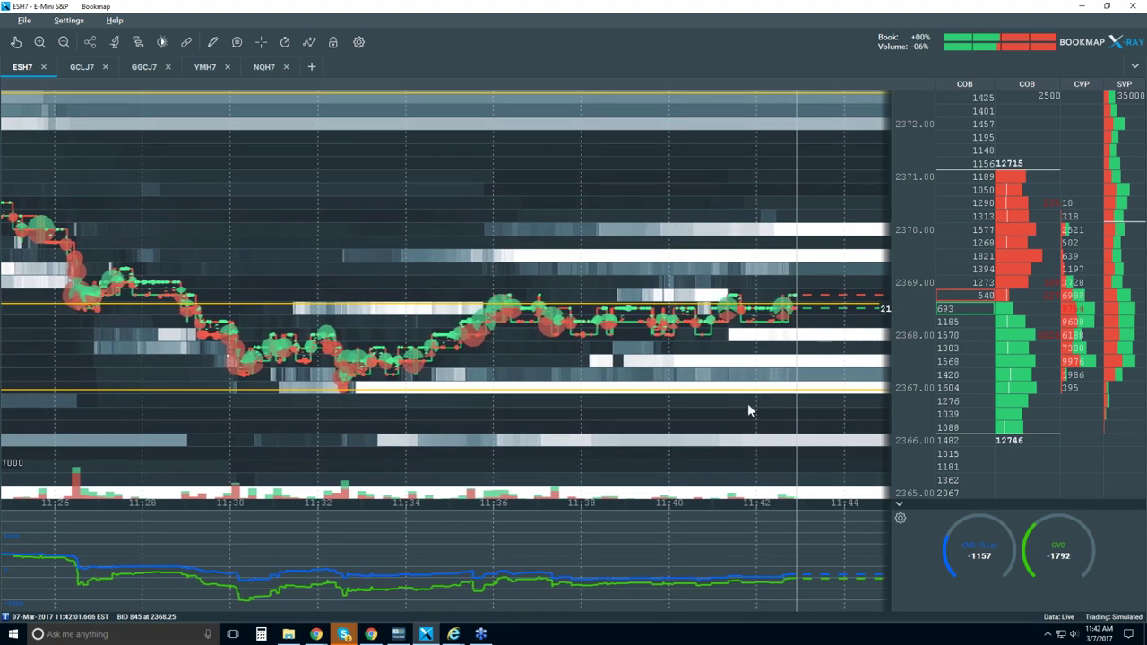
pyautogui.scroll(-2, 723, 340)
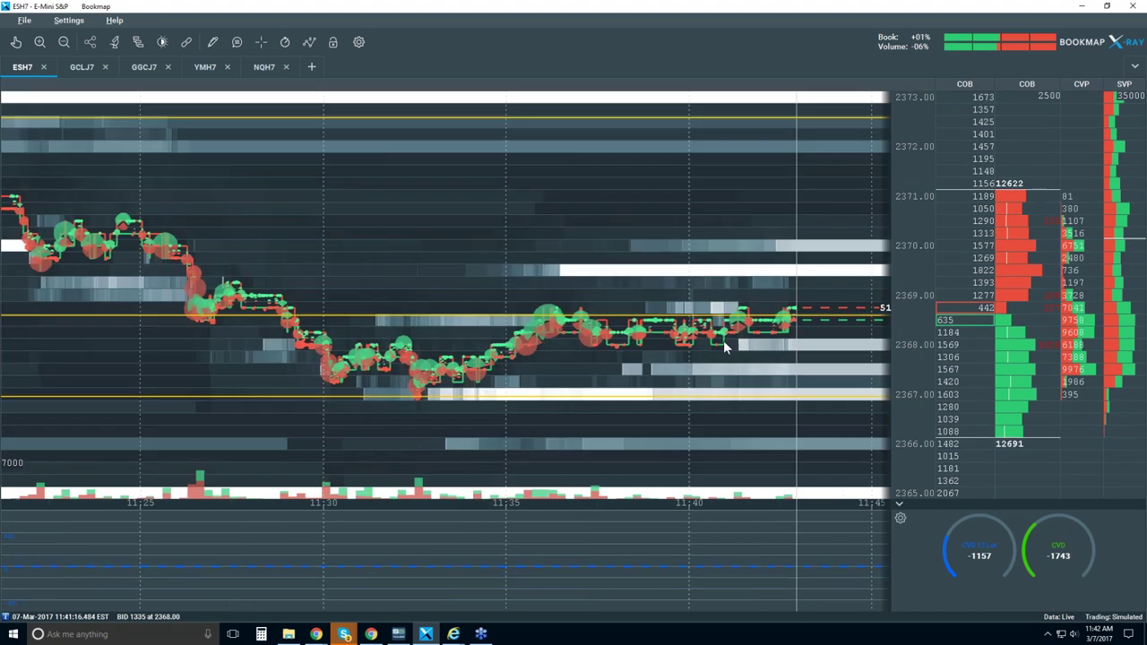
pyautogui.scroll(-3, 724, 341)
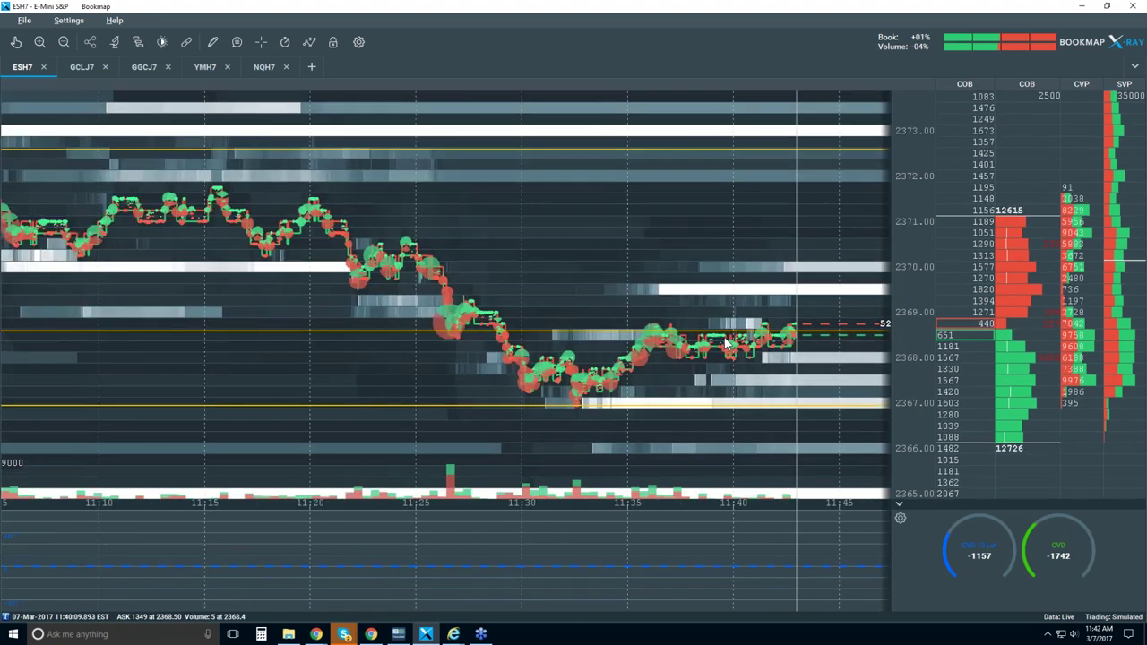
pyautogui.scroll(-2, 726, 341)
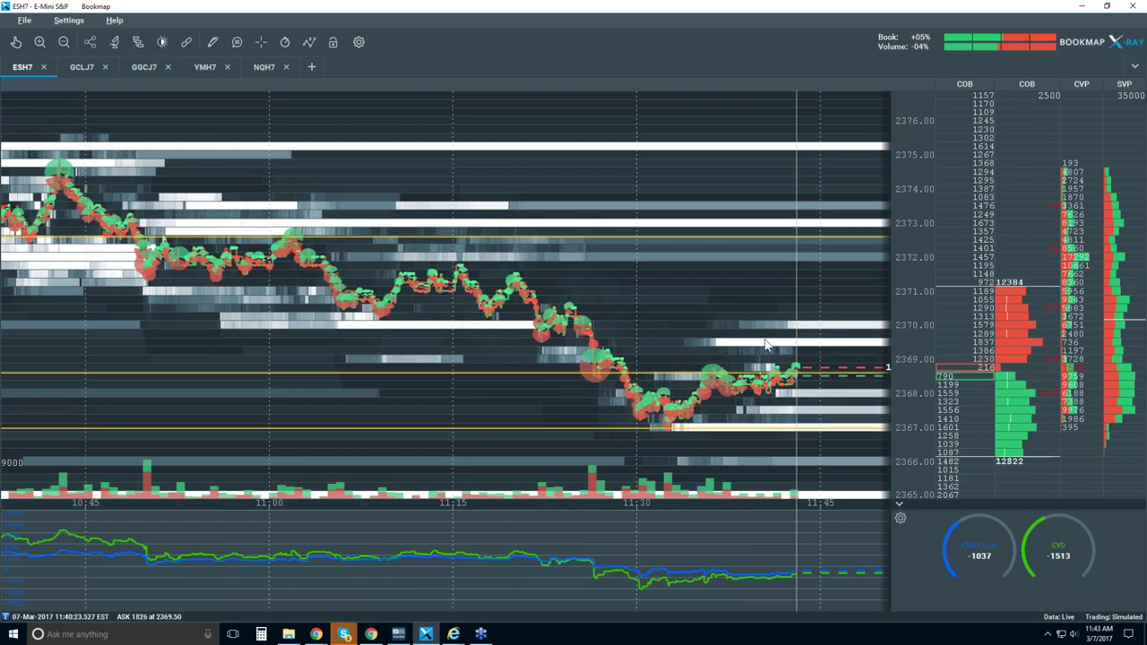
pyautogui.scroll(-2, 765, 344)
pyautogui.scroll(-2, 766, 344)
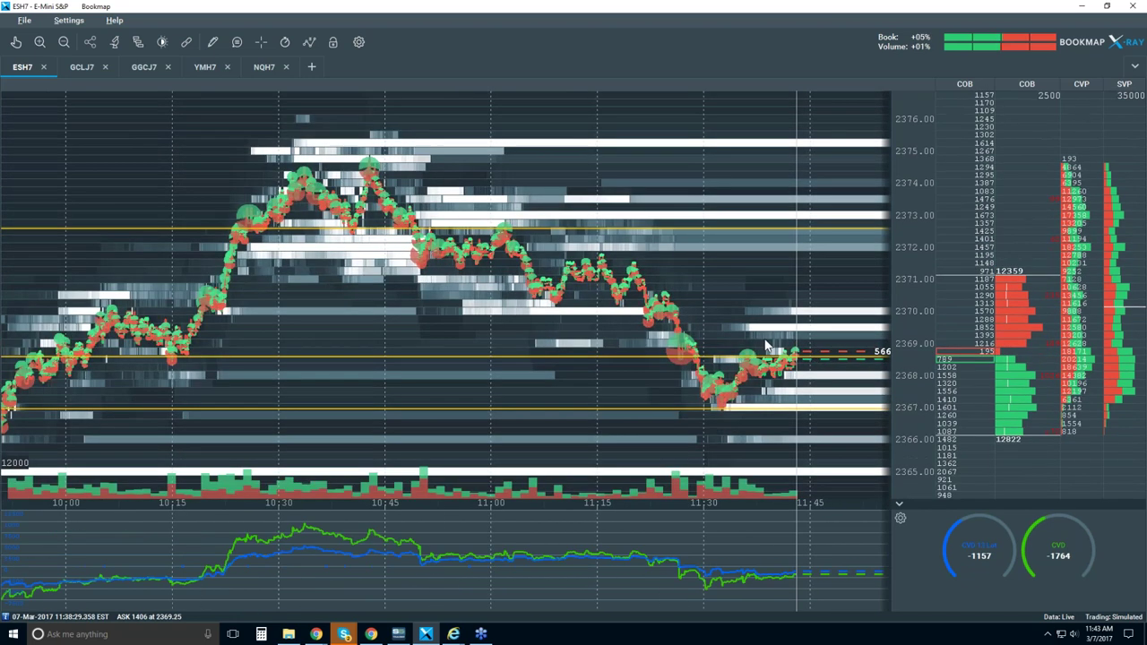
pyautogui.scroll(-2, 765, 343)
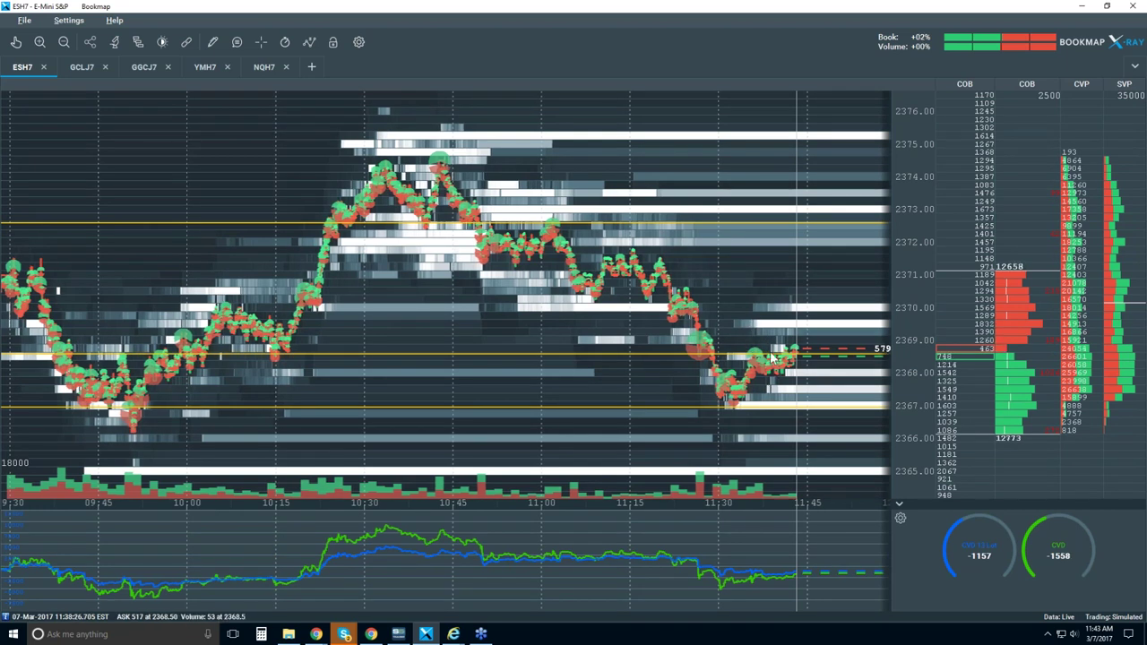
pyautogui.scroll(1, 769, 353)
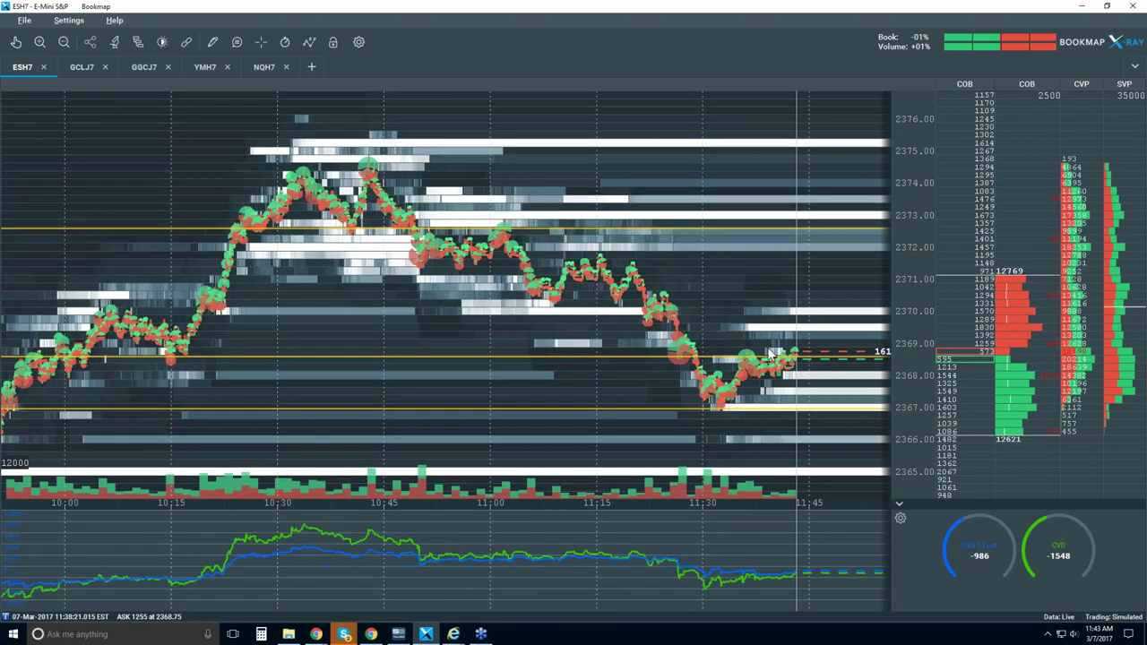
pyautogui.scroll(1, 776, 350)
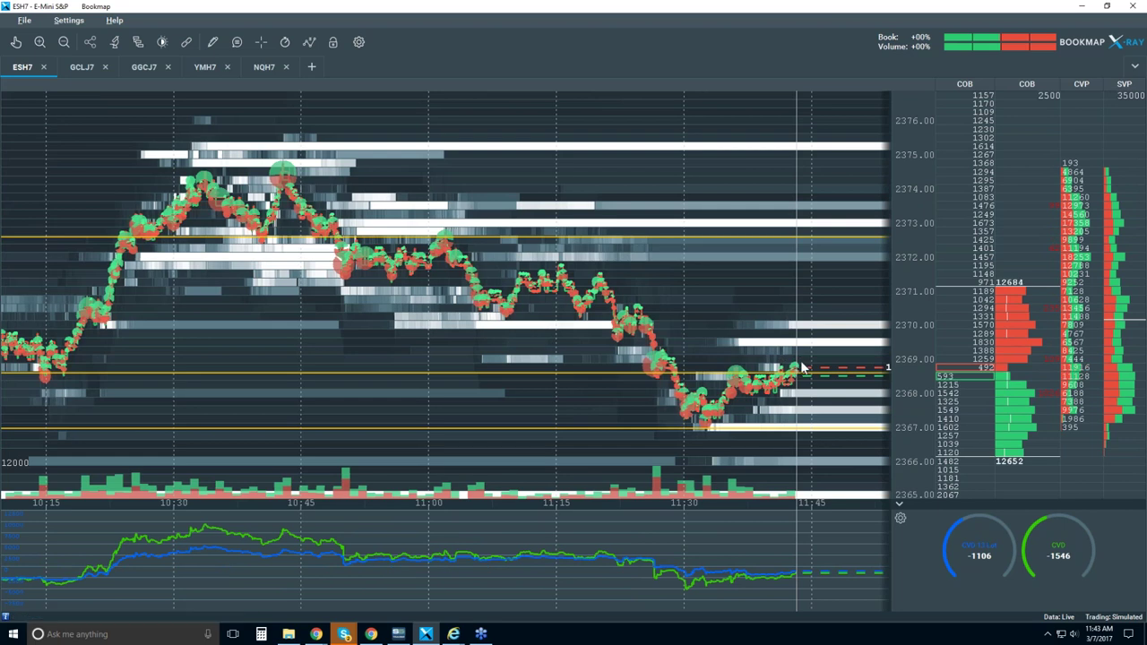
# Compare the offers near 2369.50 with the earlier test of the 2367.00 line around 09:50.
pyautogui.scroll(1, 798, 370)
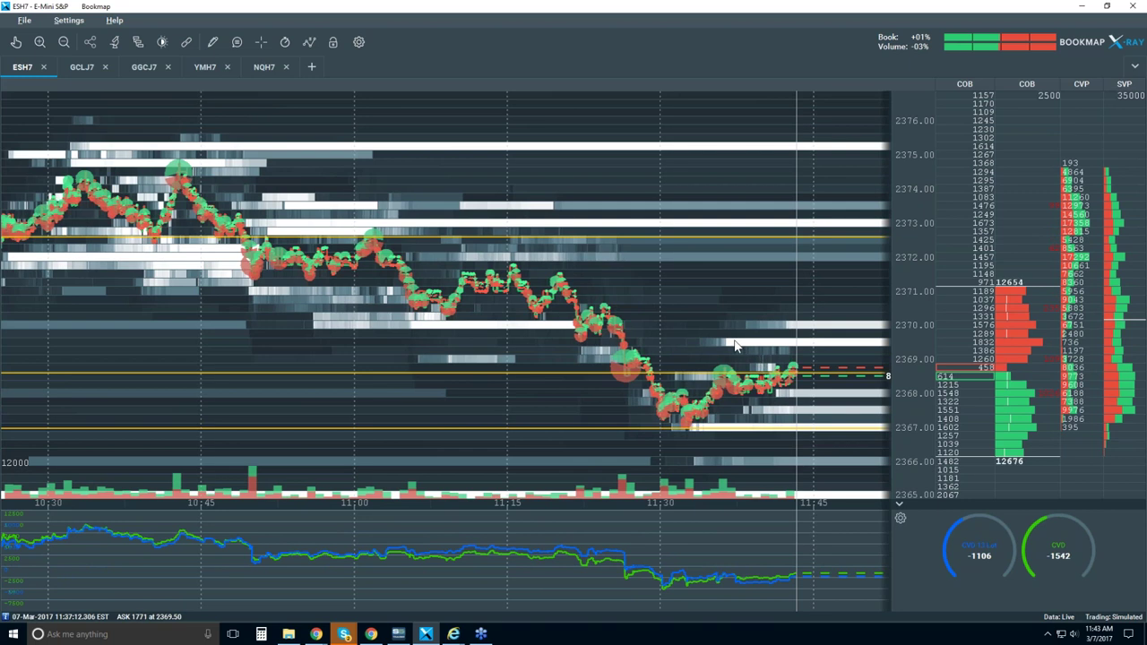
pyautogui.scroll(-1, 744, 354)
pyautogui.scroll(-1, 733, 346)
pyautogui.scroll(-1, 733, 339)
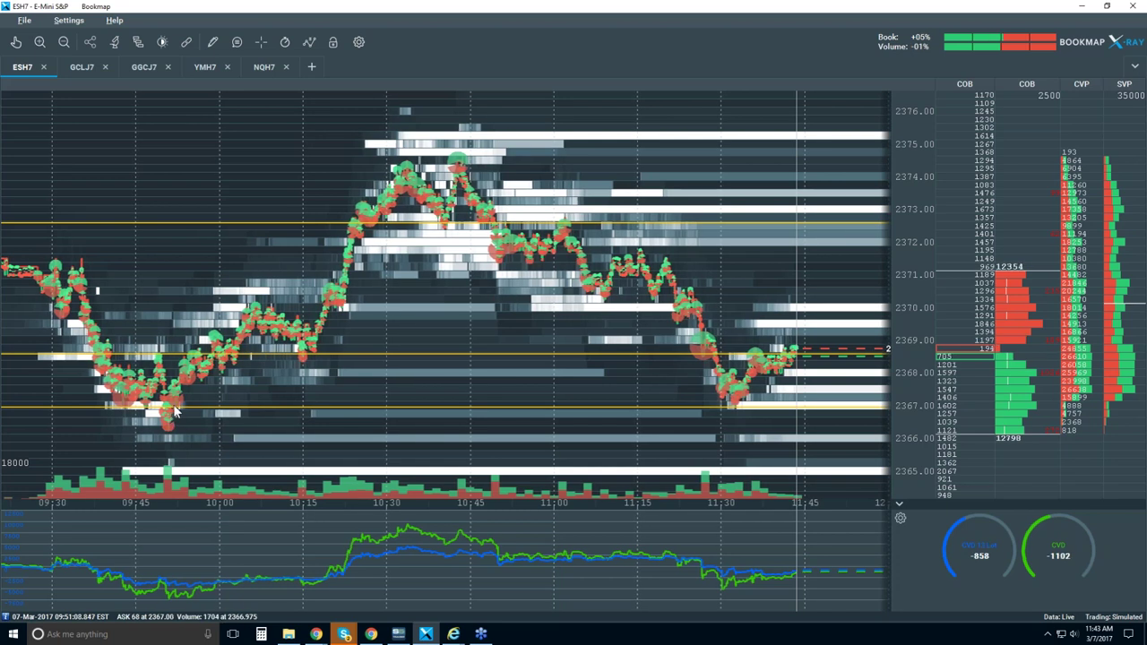
pyautogui.doubleClick(338, 10)
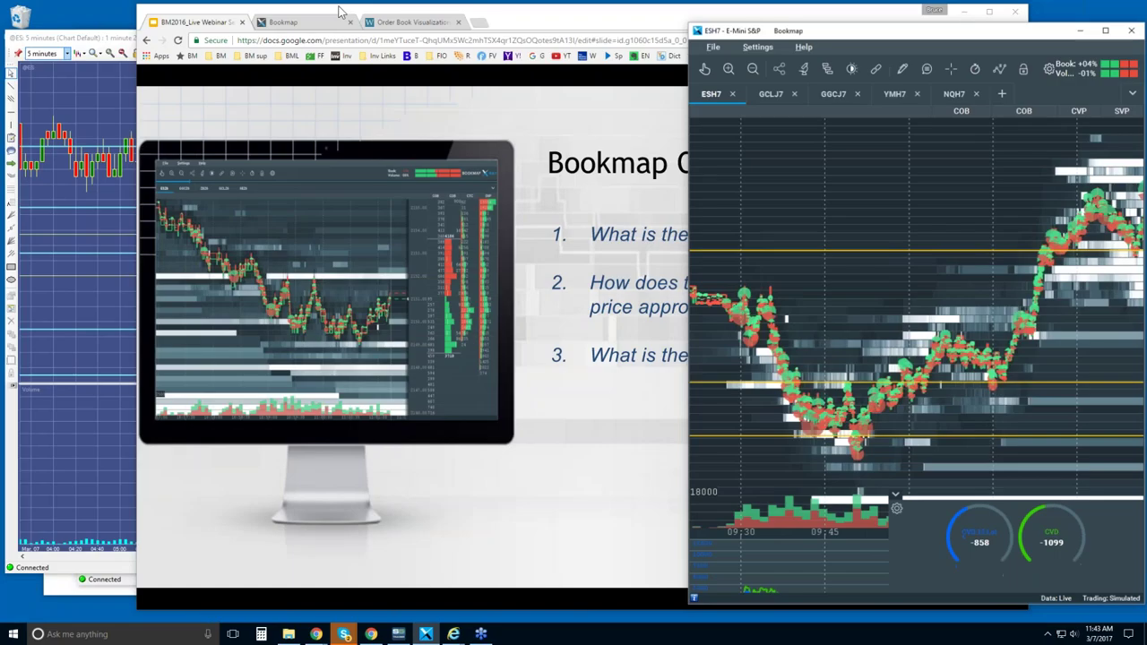
pyautogui.click(461, 383)
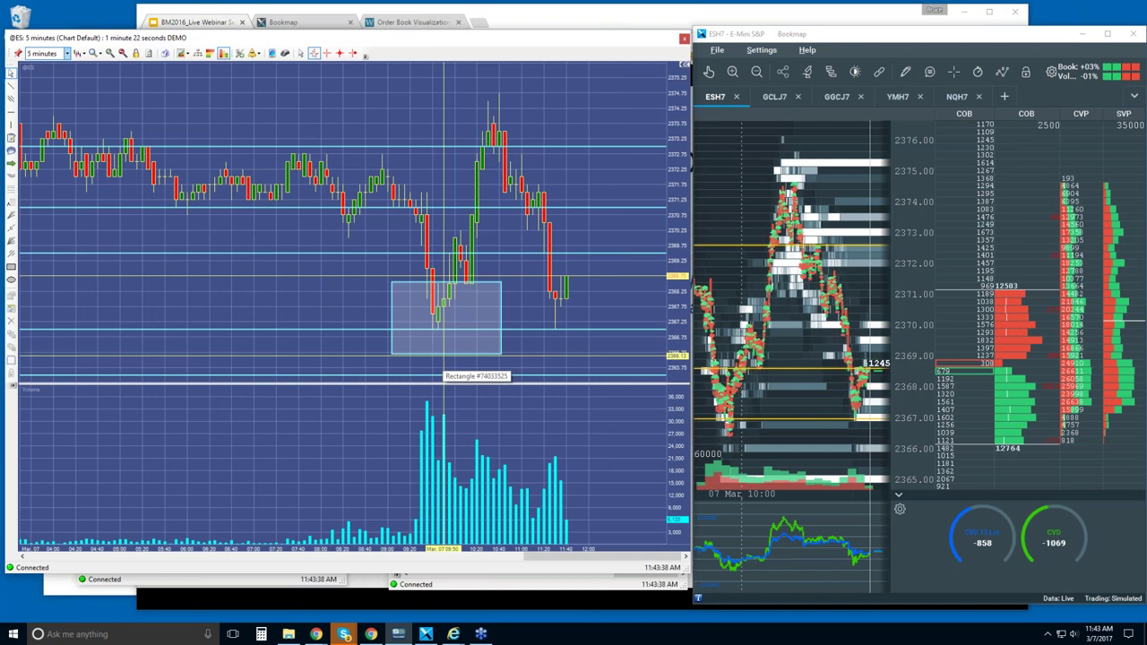
pyautogui.click(464, 305)
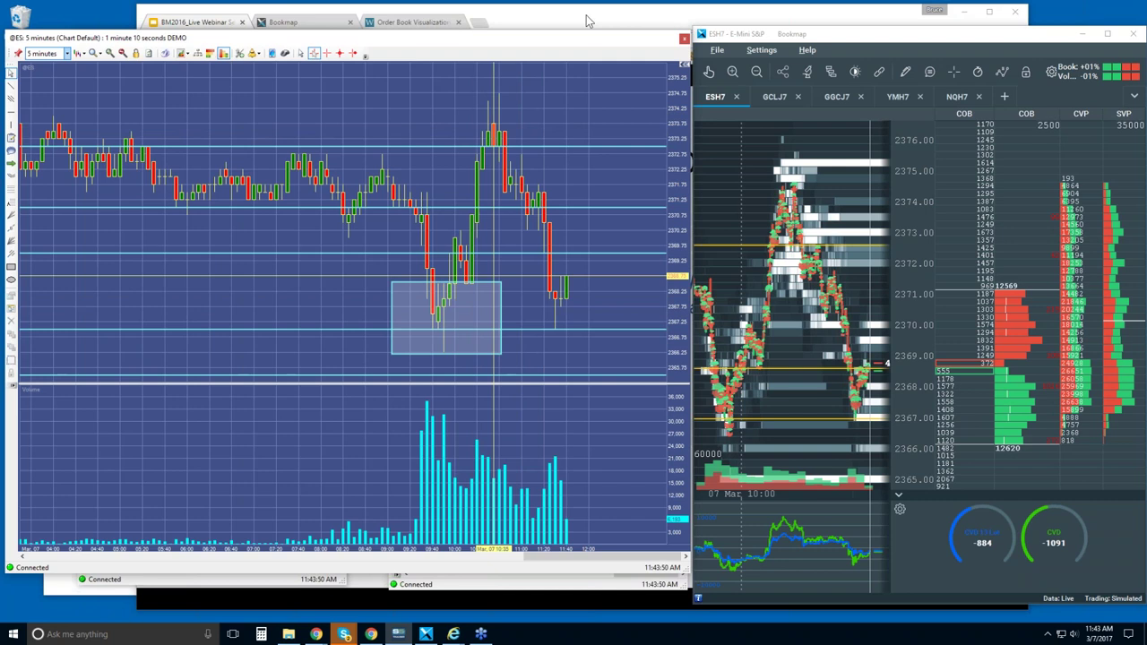
pyautogui.doubleClick(847, 33)
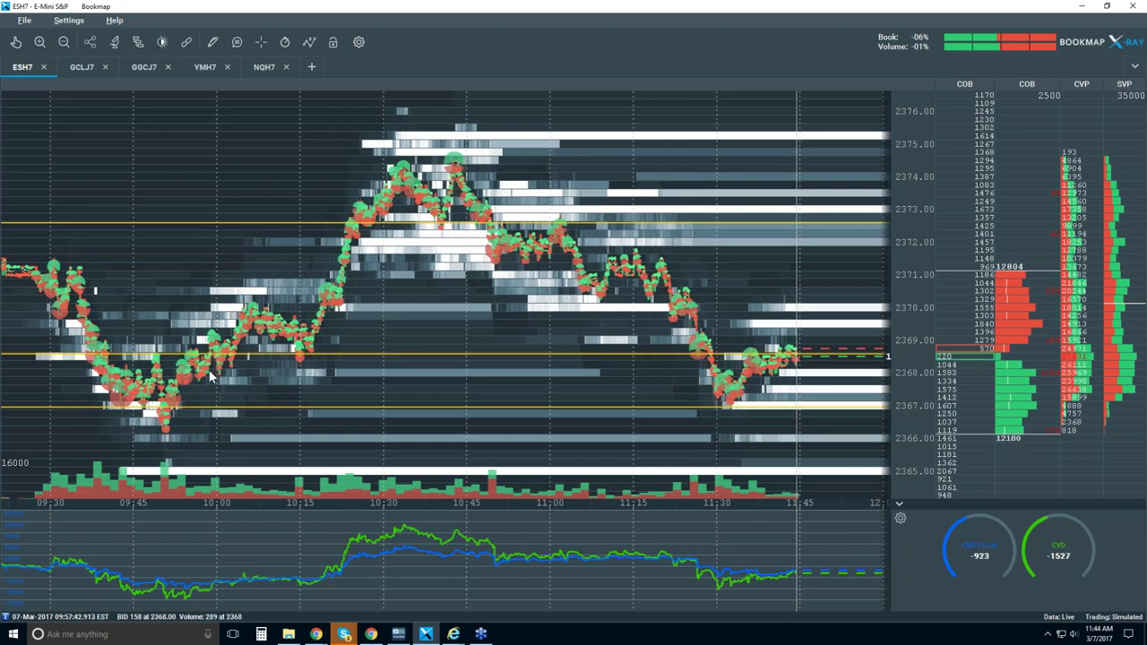
# Examine the offers at 2369.50 and 2370.00 at close range and against the session's price and CVD since 09:30.
pyautogui.scroll(3, 766, 327)
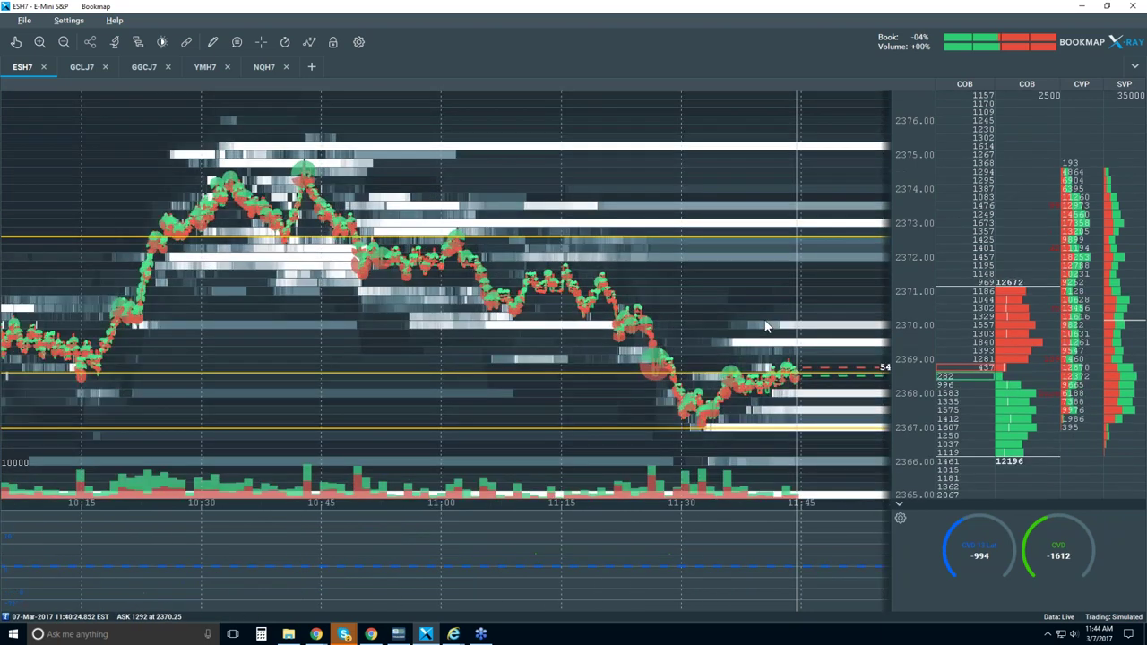
pyautogui.scroll(3, 766, 327)
pyautogui.scroll(1, 757, 311)
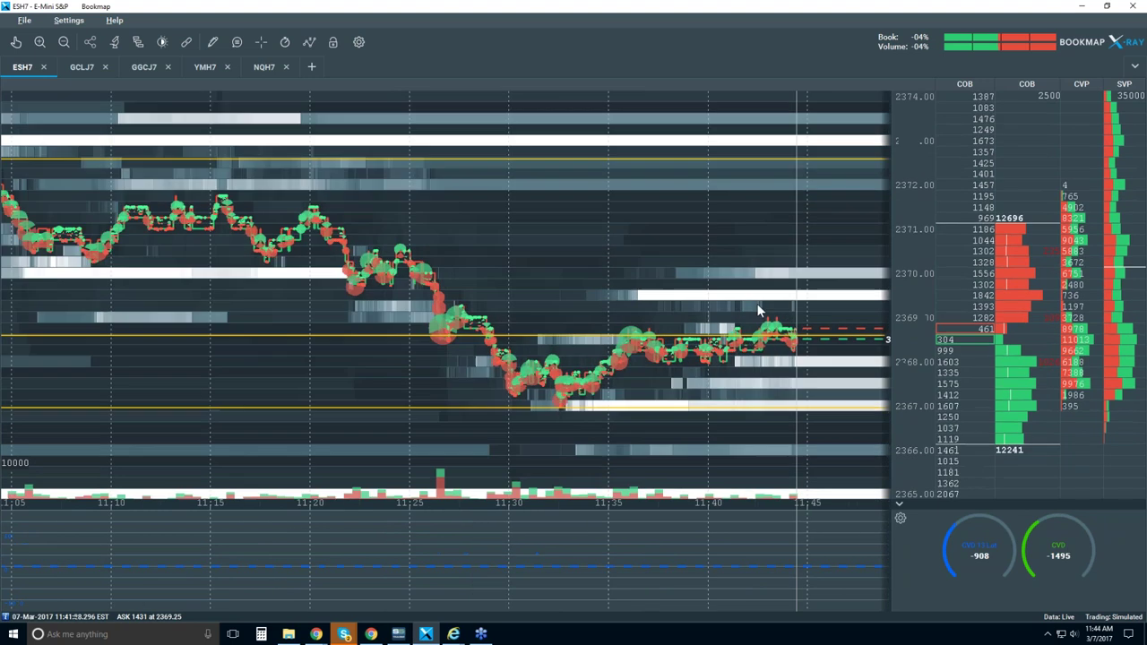
pyautogui.scroll(1, 757, 312)
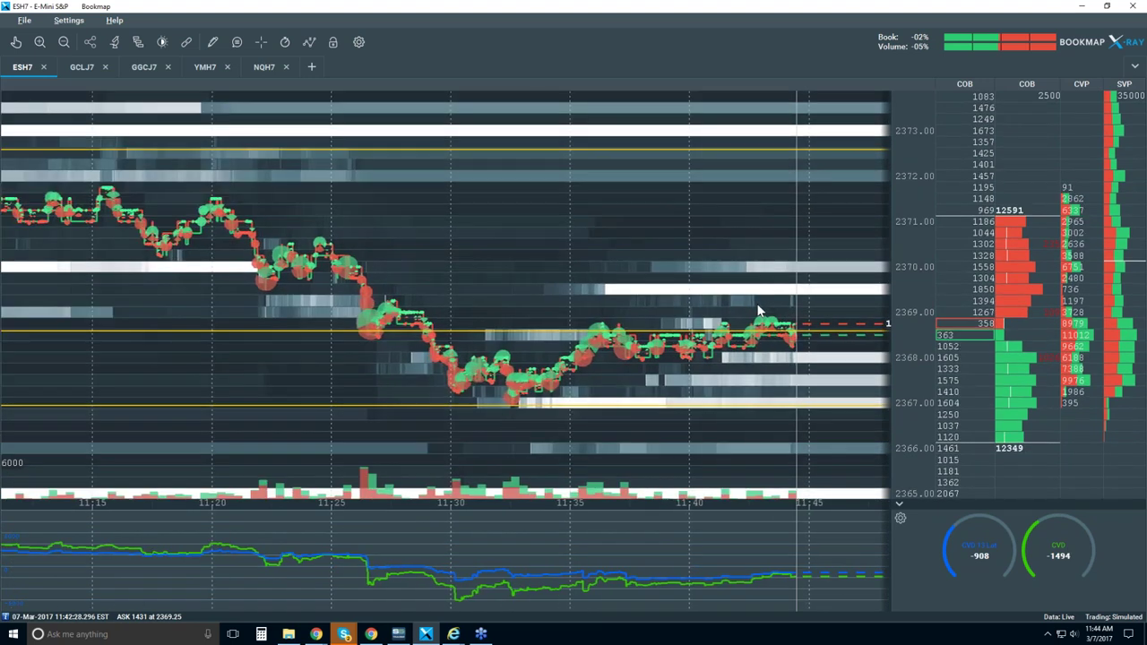
pyautogui.scroll(-4, 757, 311)
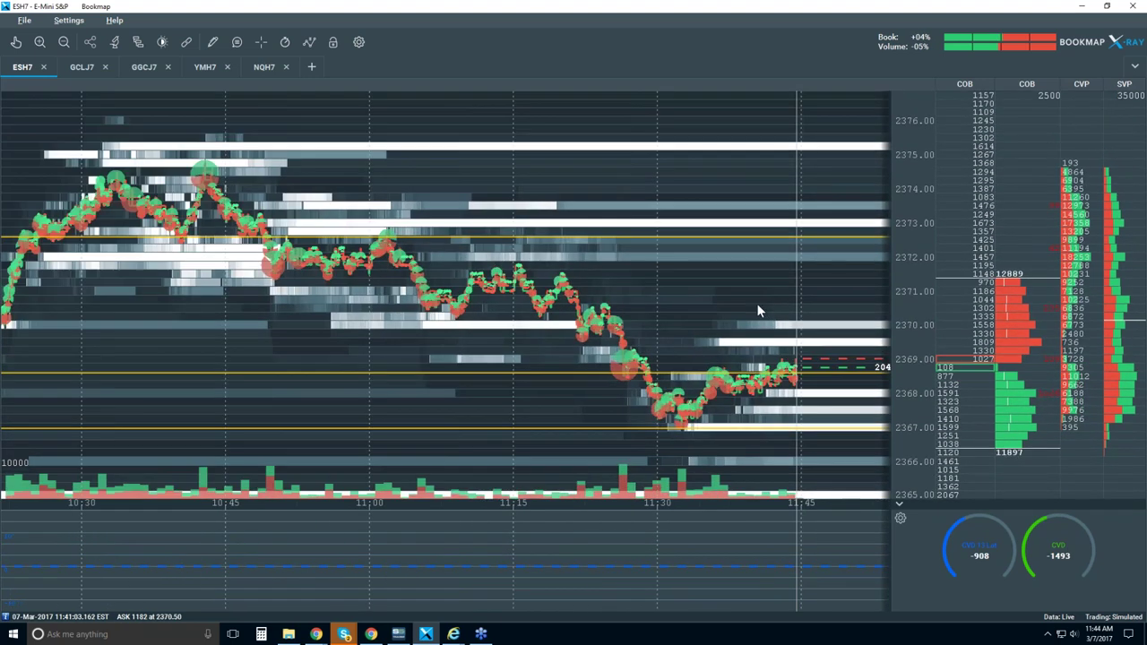
pyautogui.scroll(-1, 757, 305)
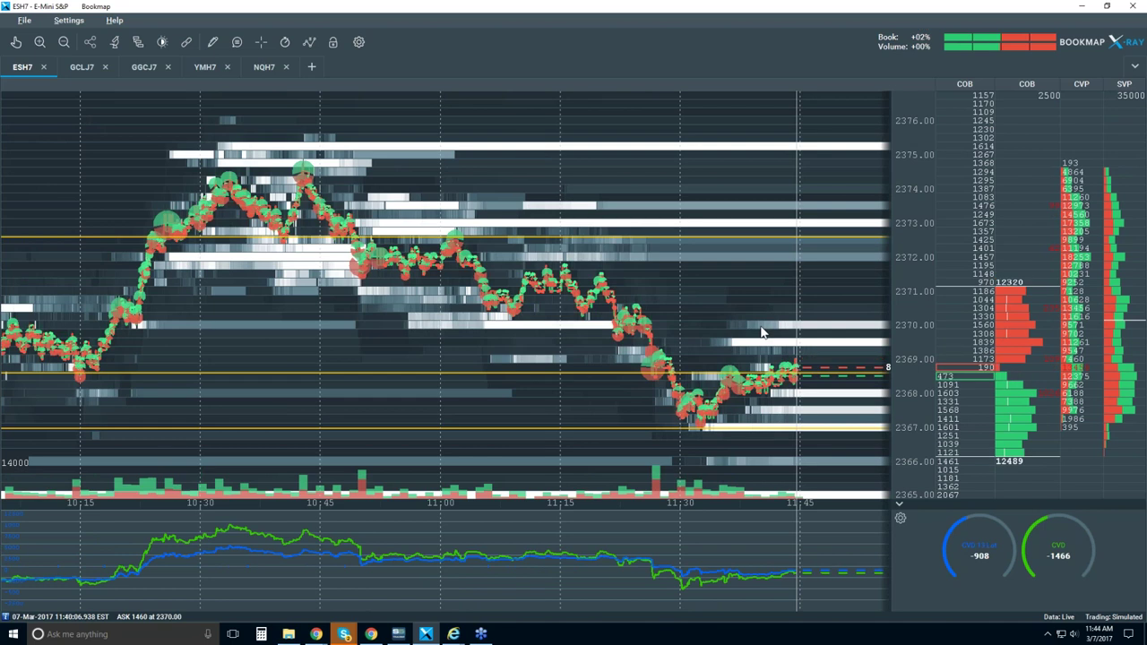
pyautogui.scroll(-2, 761, 332)
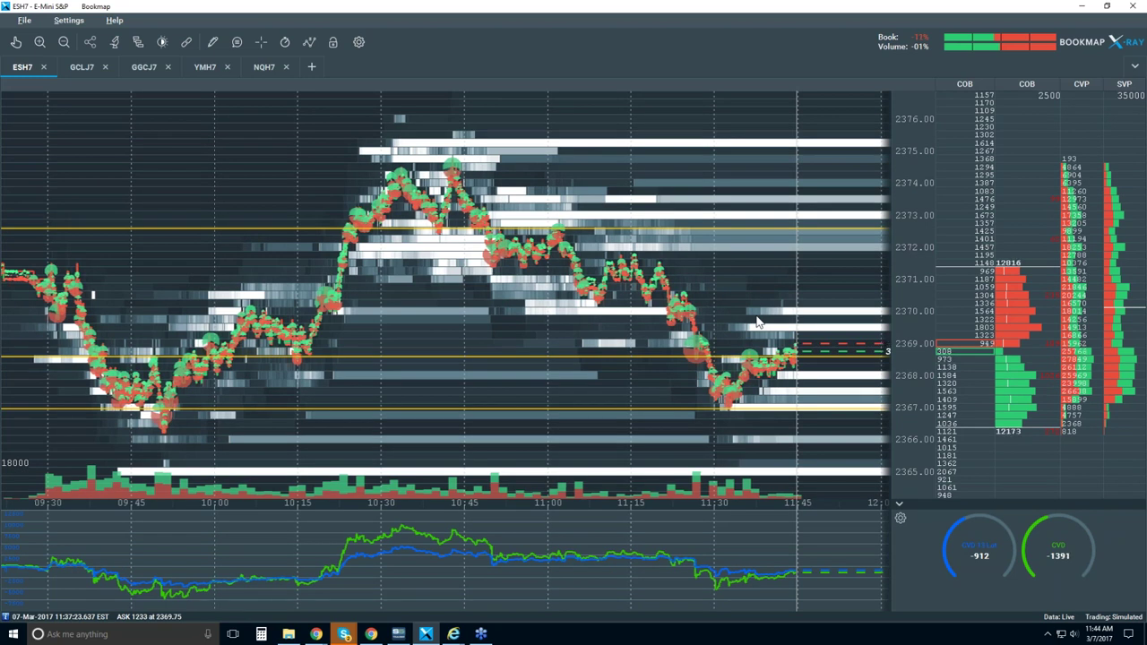
# Examine the push toward 2369.00 beneath the 2369.50 offers and relate it to the decline from the 10:45 high.
pyautogui.scroll(1, 757, 321)
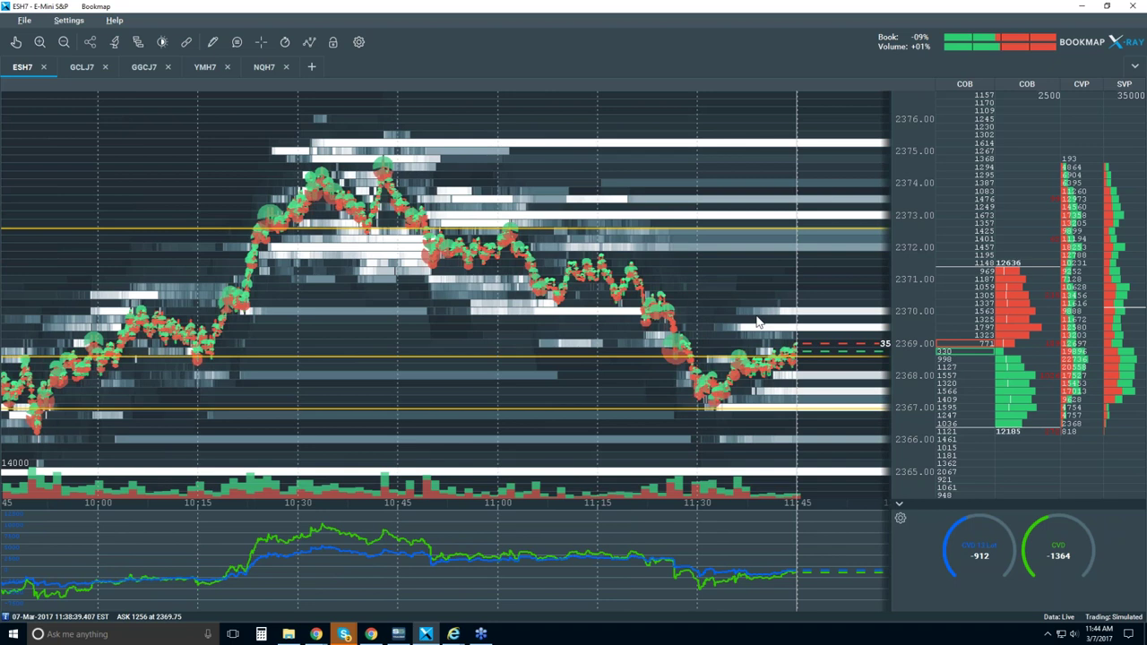
pyautogui.scroll(3, 757, 321)
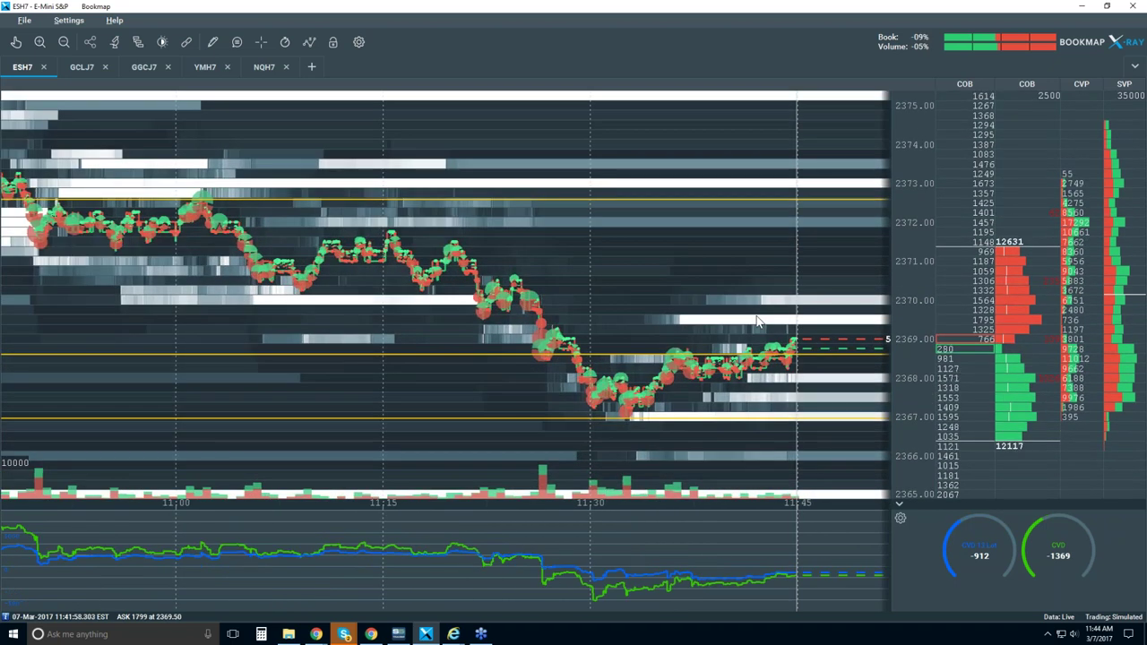
pyautogui.scroll(2, 757, 321)
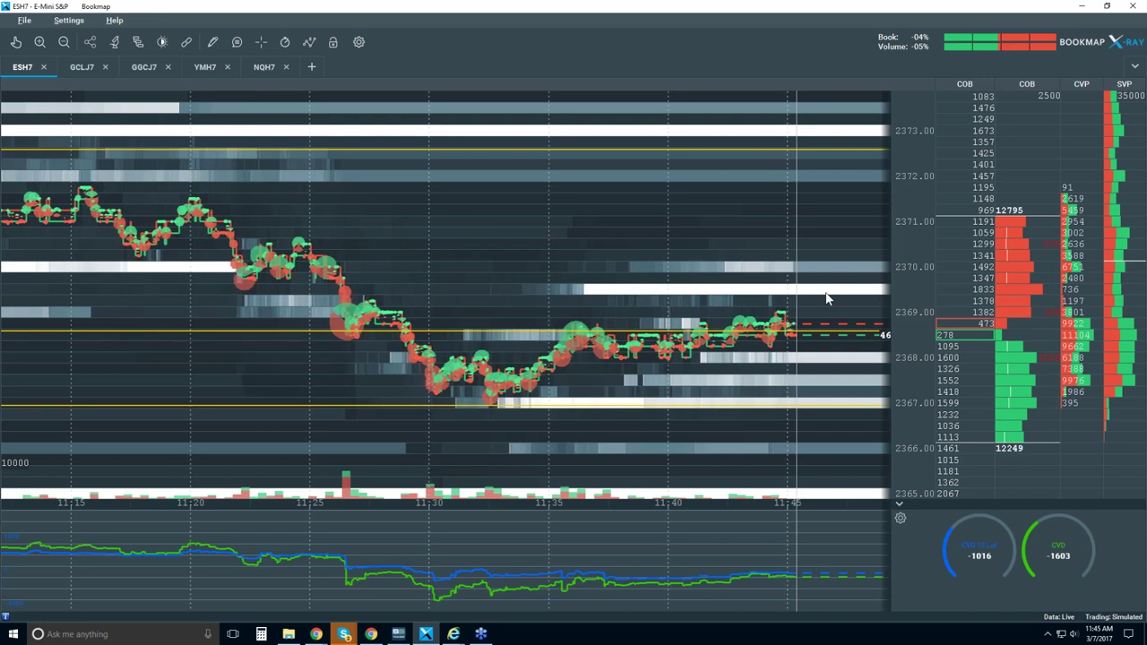
pyautogui.scroll(-2, 777, 295)
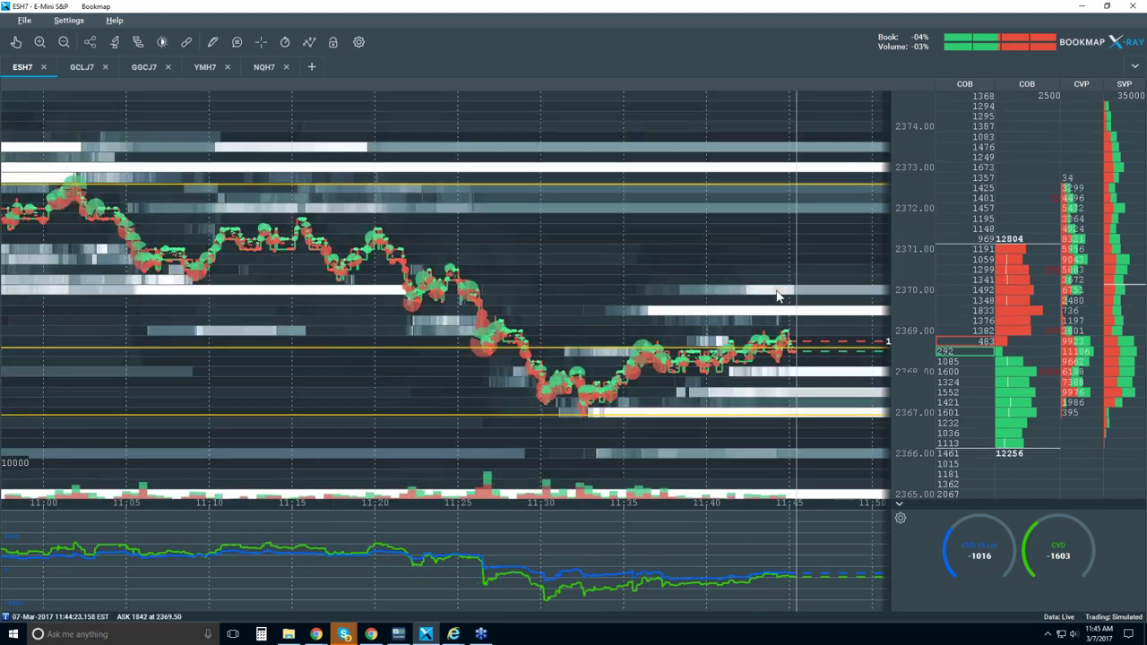
pyautogui.scroll(-3, 777, 296)
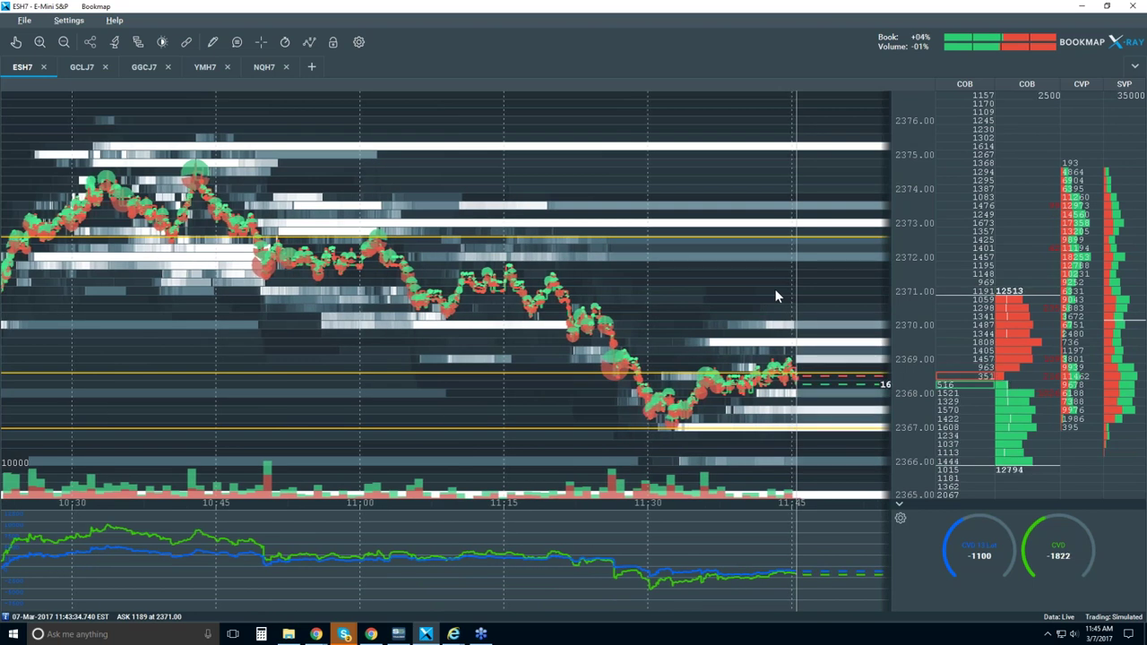
pyautogui.scroll(-3, 776, 296)
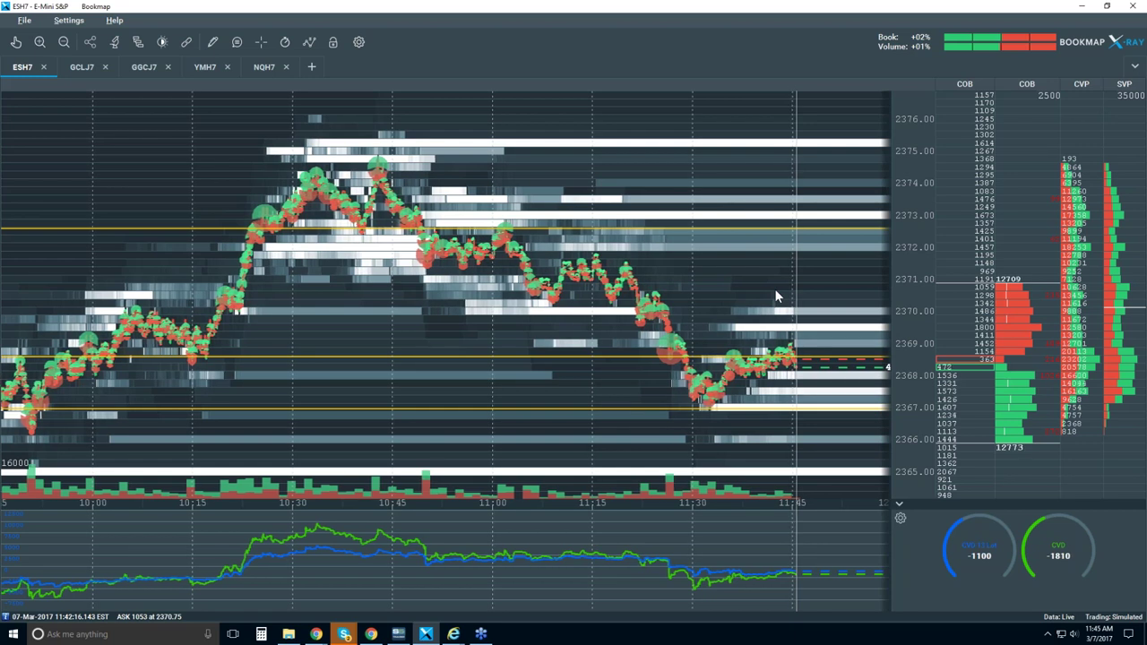
# Compare the trading around the 2368.50 line since 11:35 with the heatmap liquidity, volume profile and CVD of the whole session.
pyautogui.scroll(5, 776, 296)
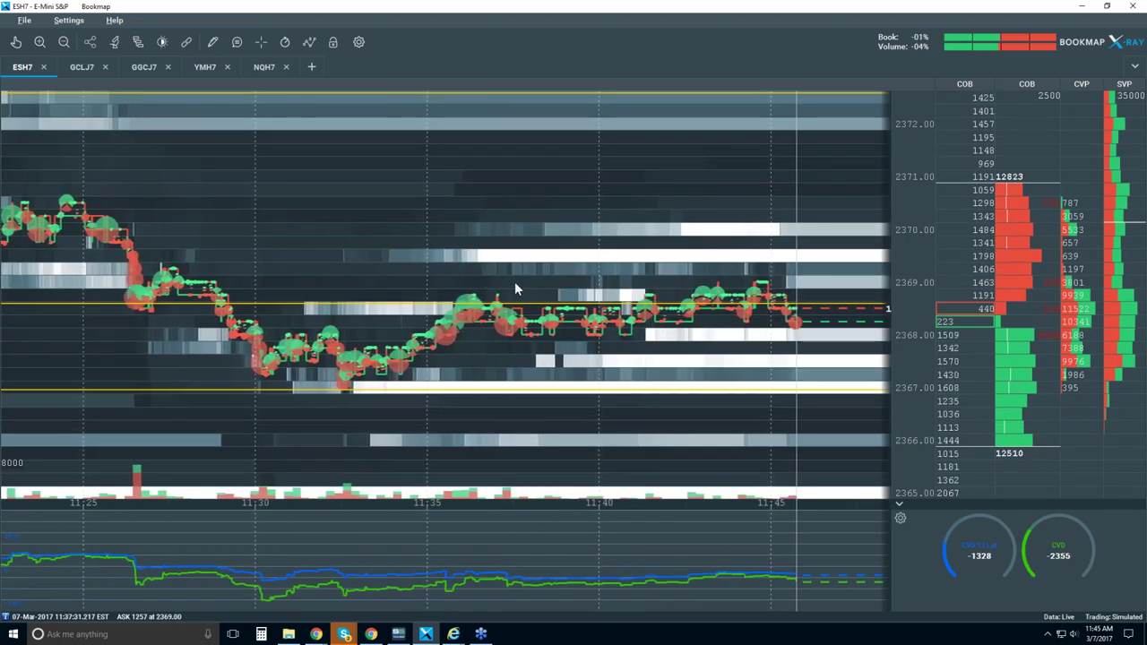
pyautogui.scroll(-5, 515, 282)
pyautogui.scroll(-2, 516, 282)
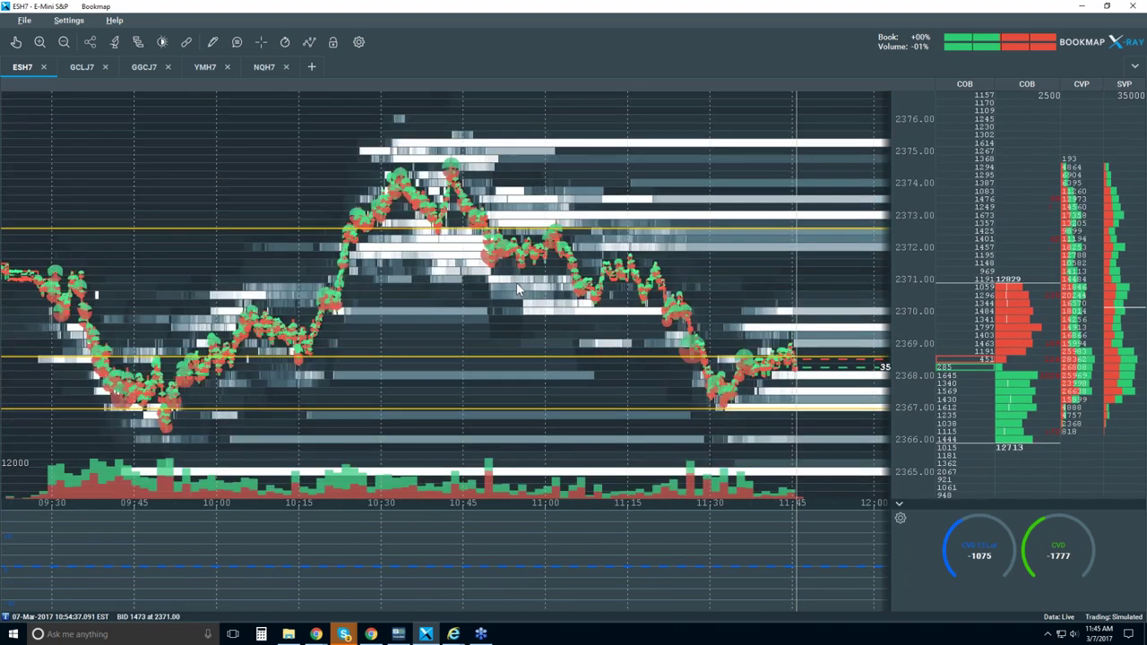
pyautogui.scroll(-2, 511, 313)
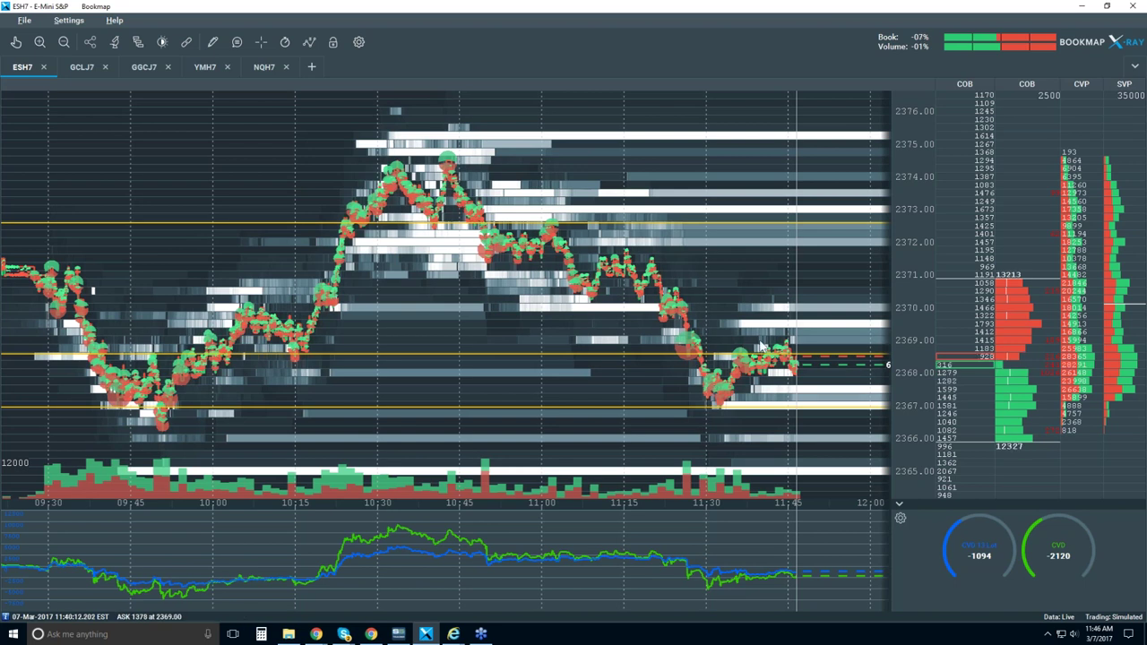
pyautogui.scroll(1, 740, 348)
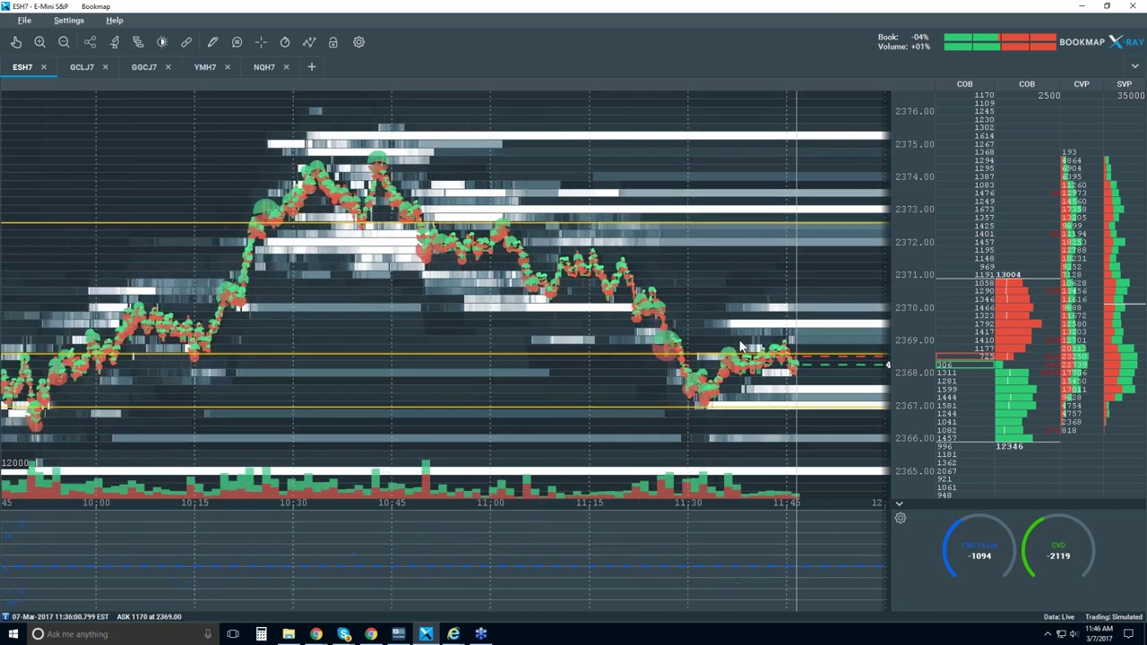
pyautogui.scroll(1, 740, 347)
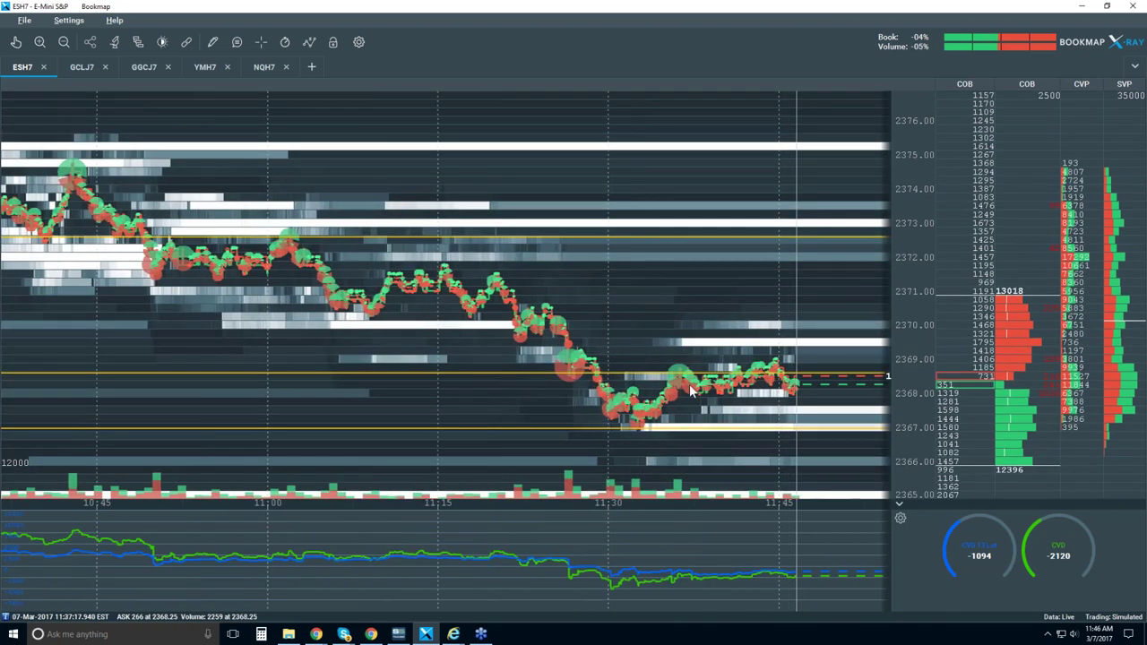
pyautogui.scroll(-2, 695, 358)
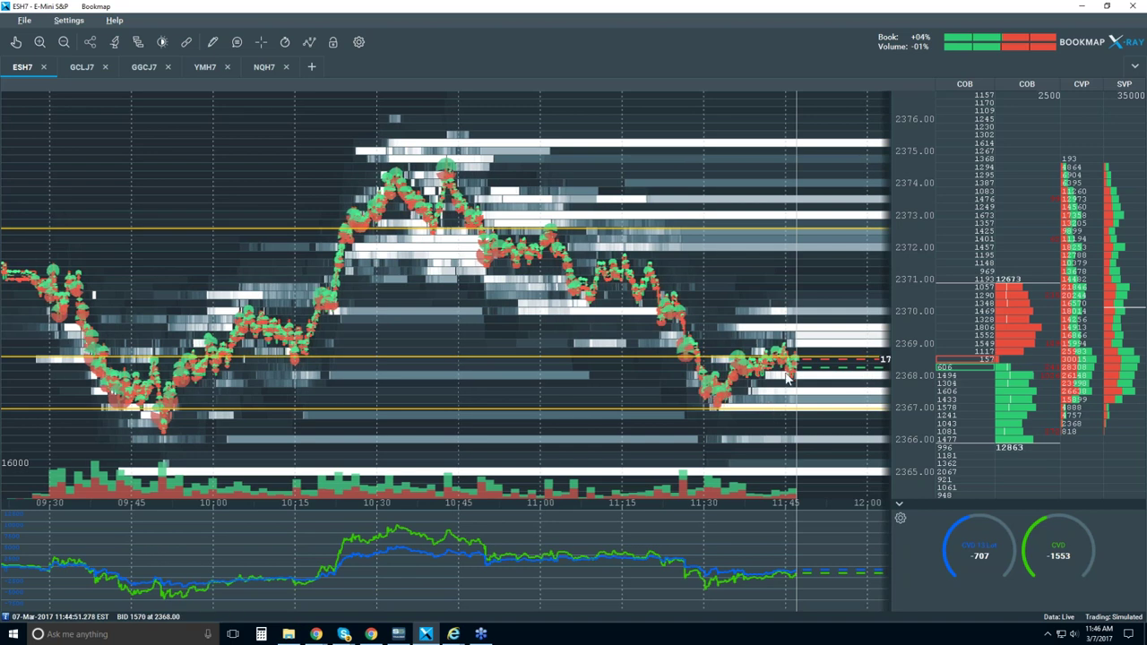
# Inspect the bids at 2368.00 and the large trades around them at close range from about 11:38 to 11:47.
pyautogui.scroll(5, 782, 309)
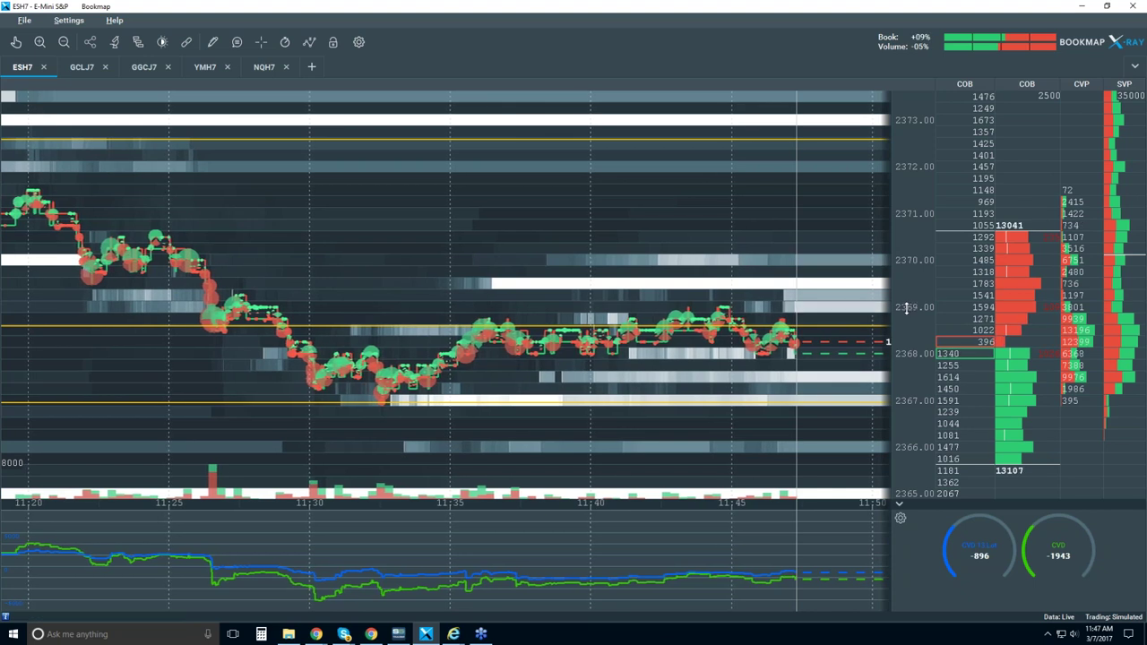
pyautogui.scroll(3, 758, 308)
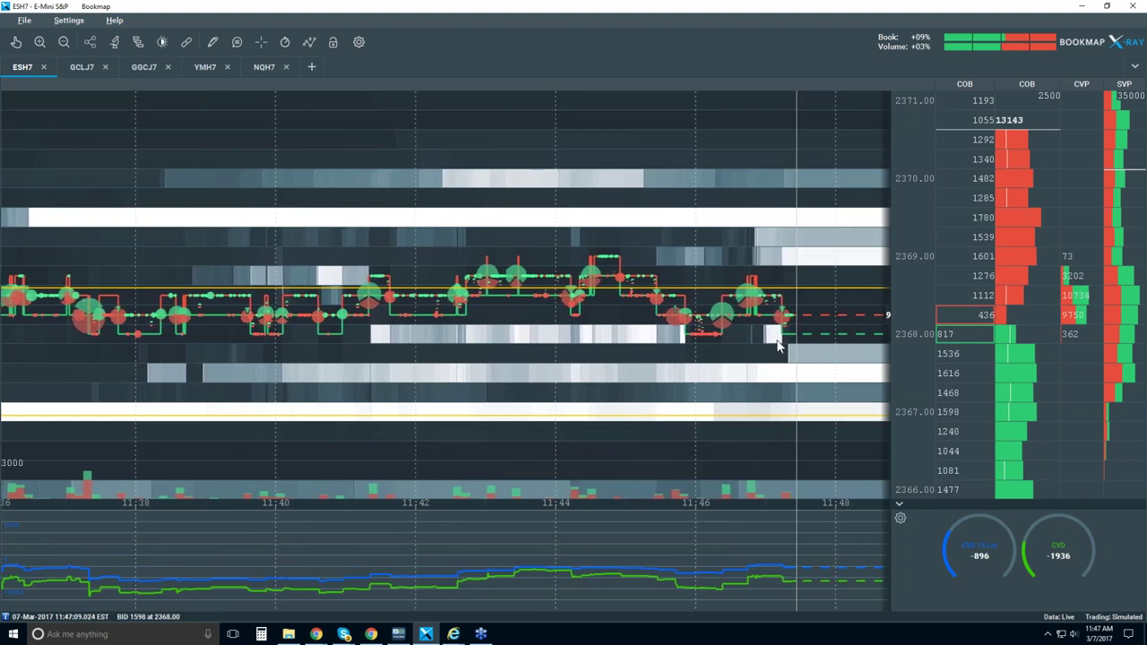
pyautogui.scroll(-4, 778, 345)
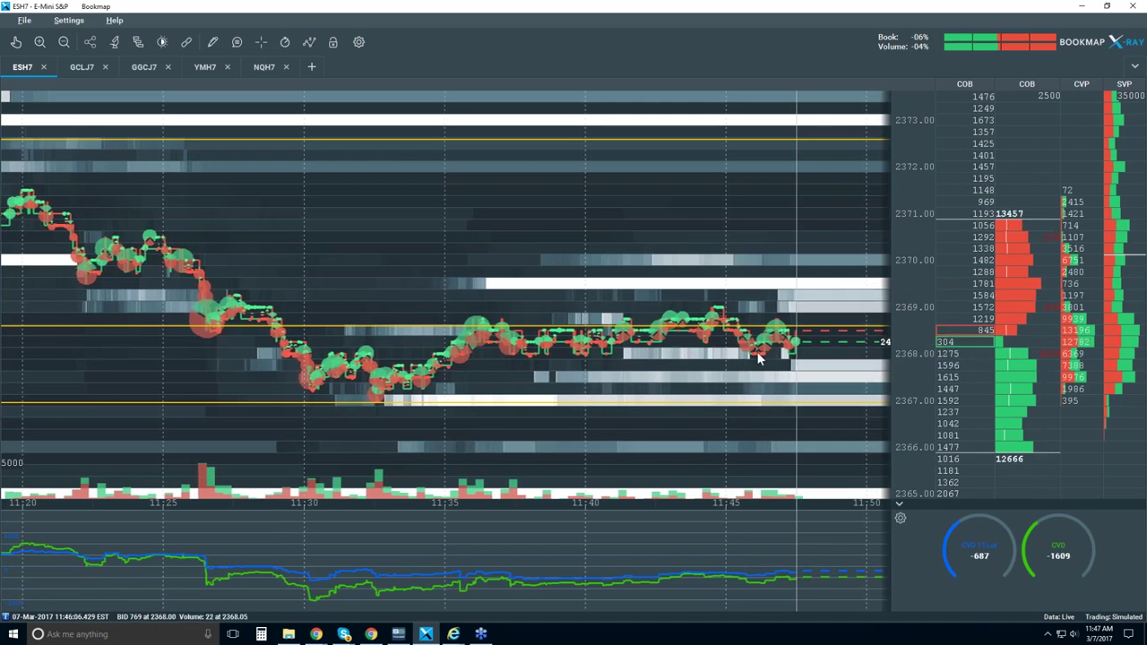
pyautogui.scroll(1, 777, 352)
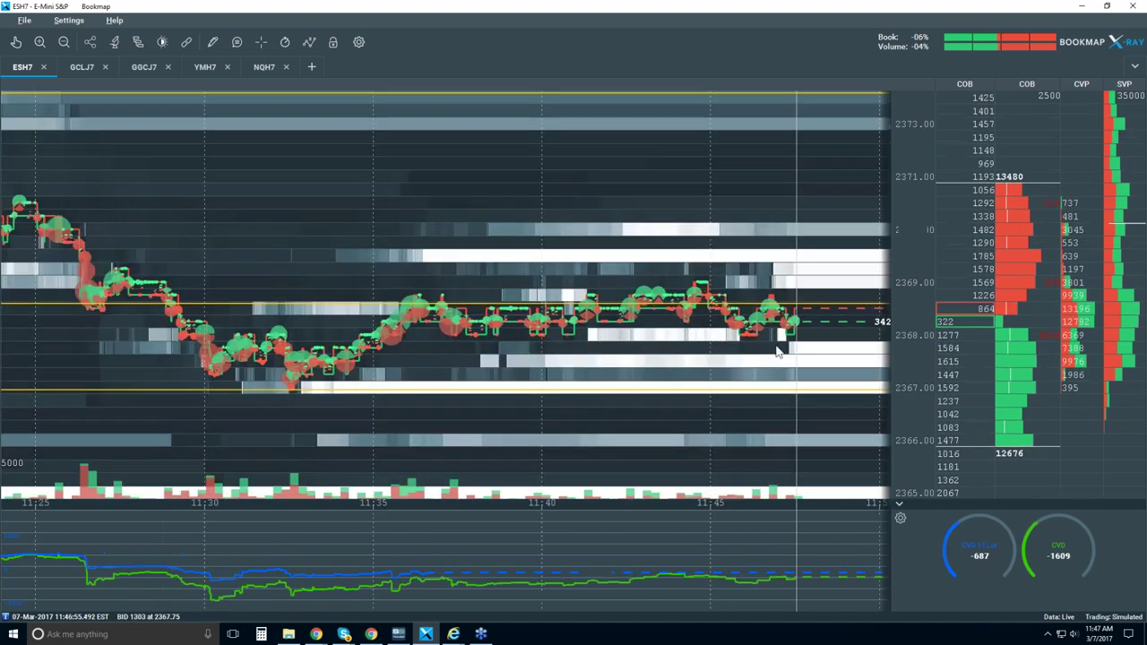
pyautogui.scroll(1, 778, 352)
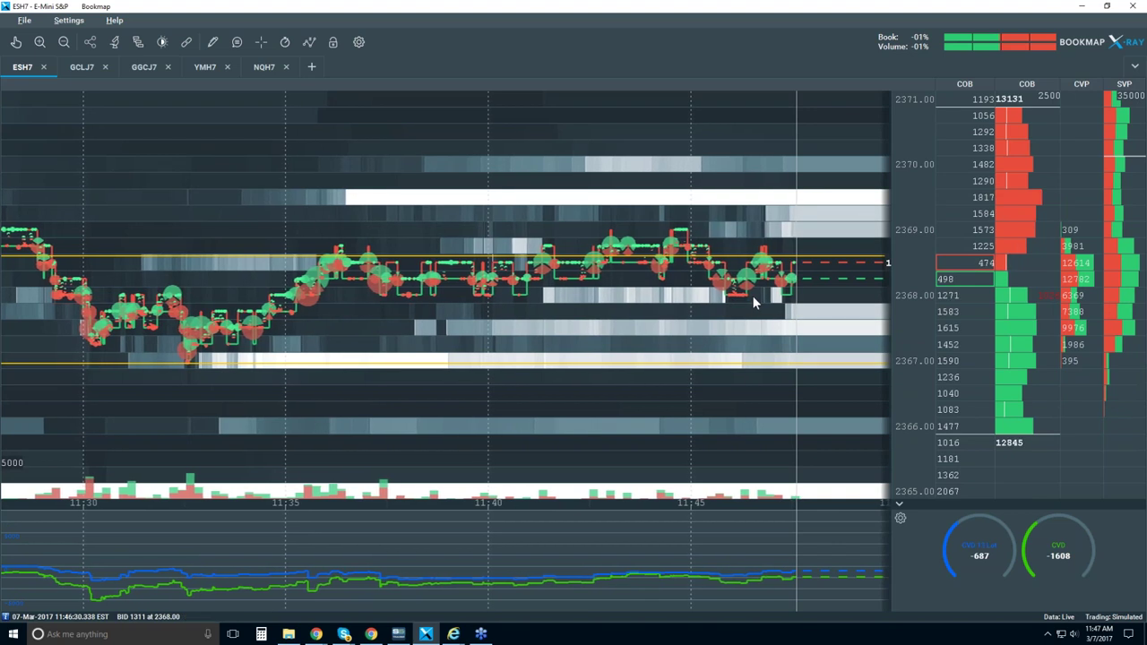
# Examine the renewed move toward 2369.00 and the offers above it in the context of the decline since 10:45.
pyautogui.scroll(-1, 753, 303)
pyautogui.scroll(-1, 753, 303)
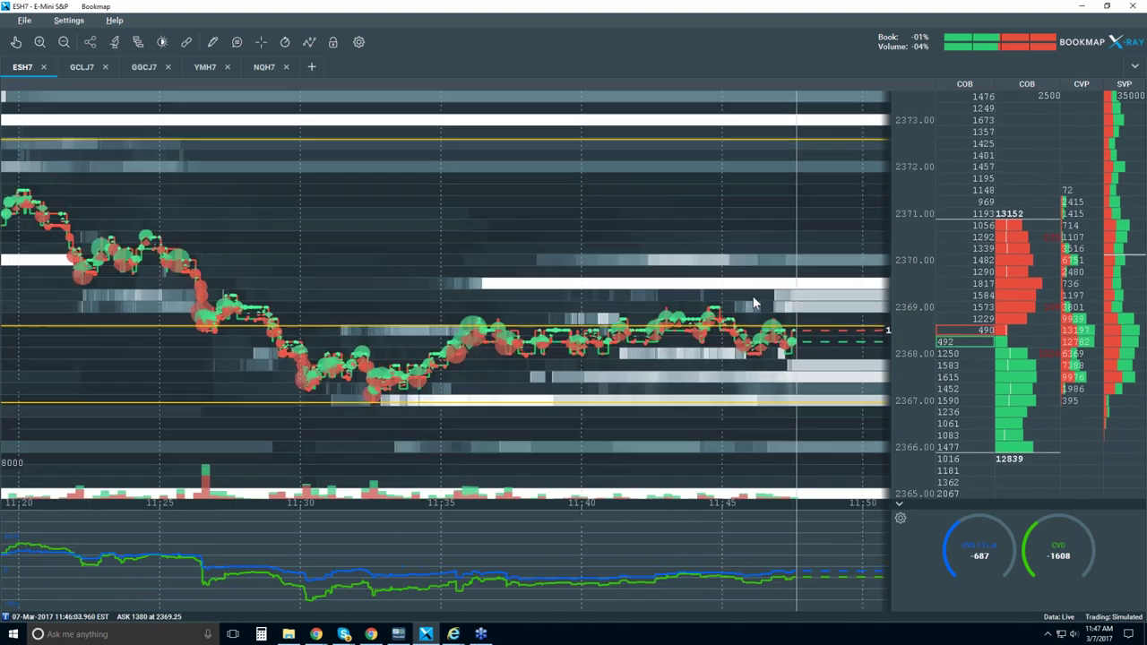
pyautogui.scroll(-2, 752, 303)
pyautogui.scroll(-2, 753, 303)
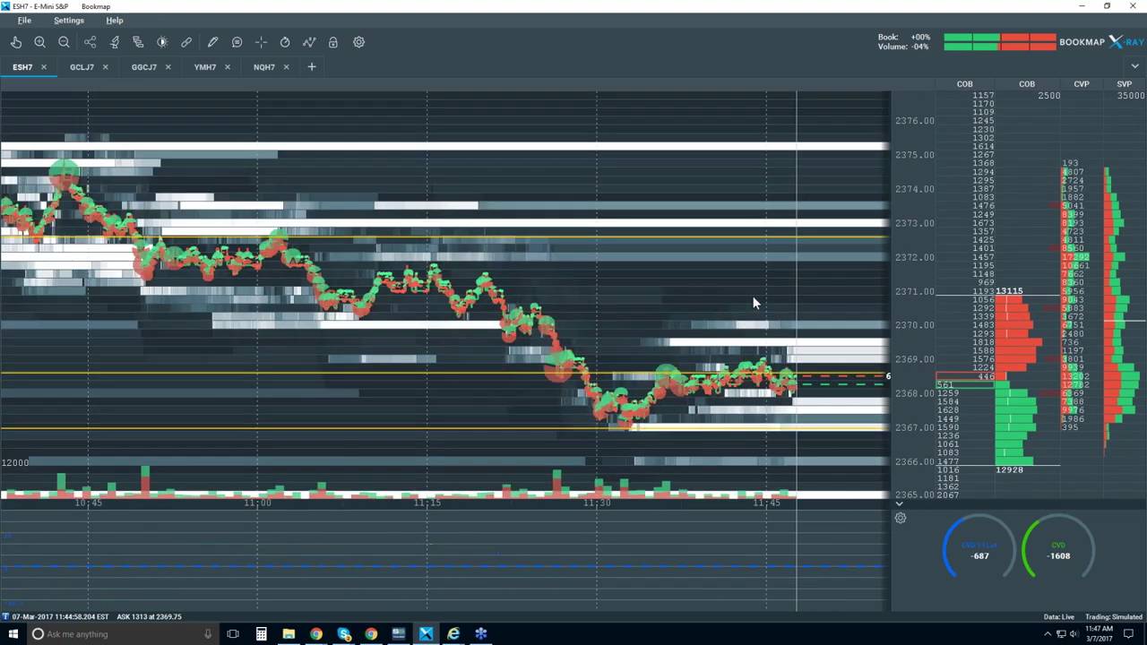
pyautogui.scroll(-1, 752, 299)
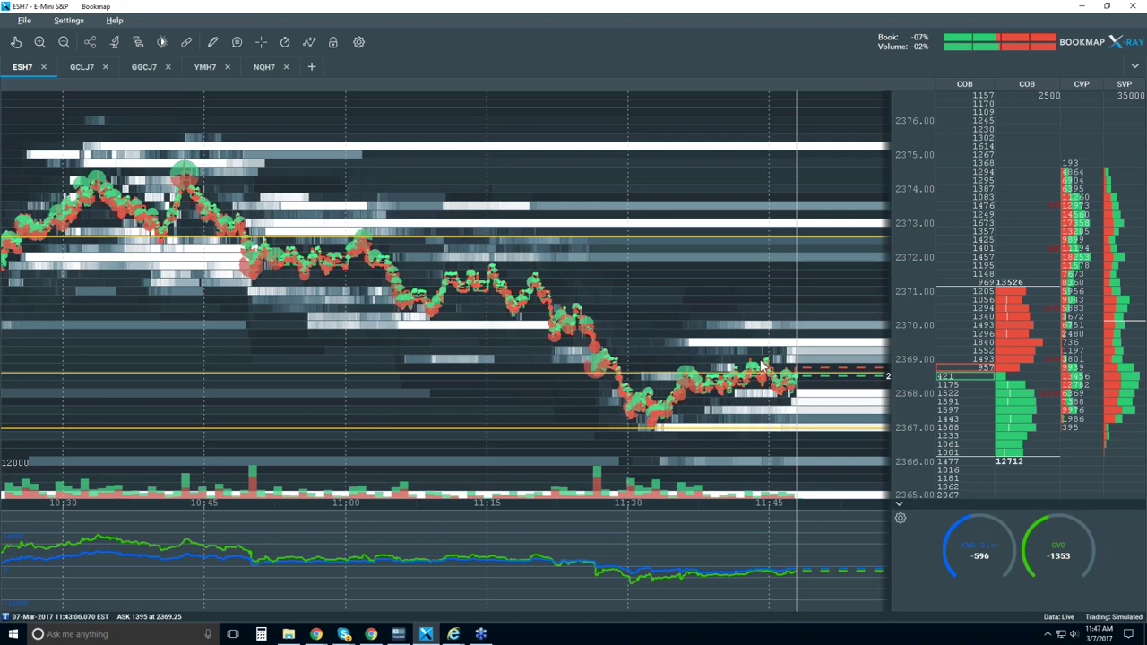
pyautogui.scroll(3, 761, 363)
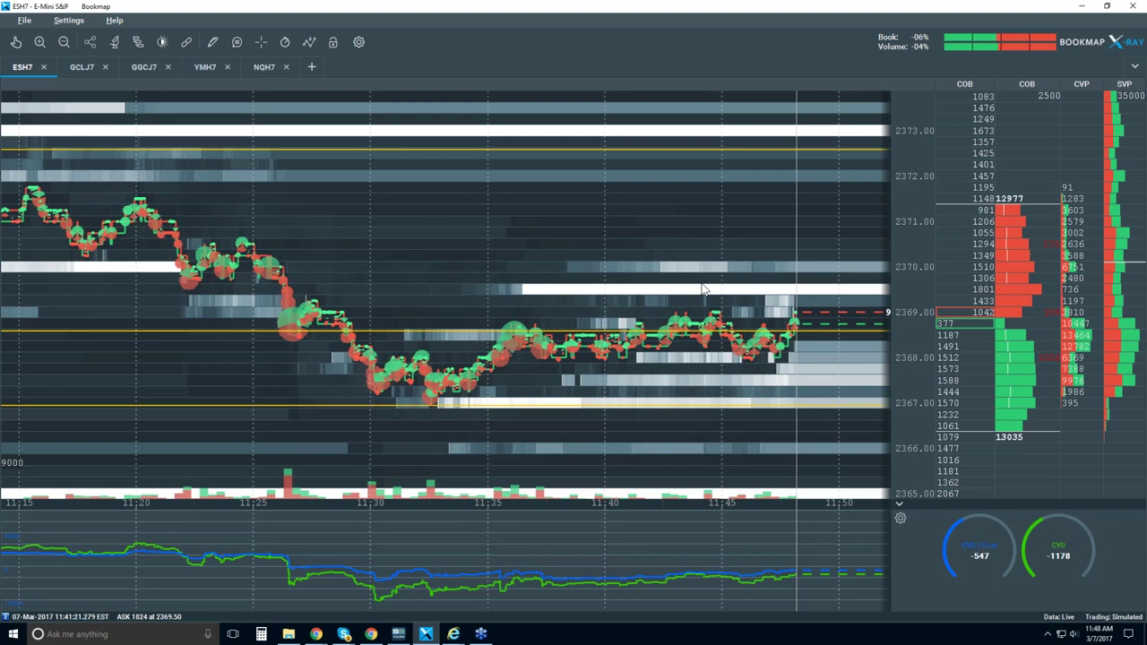
pyautogui.scroll(-3, 777, 331)
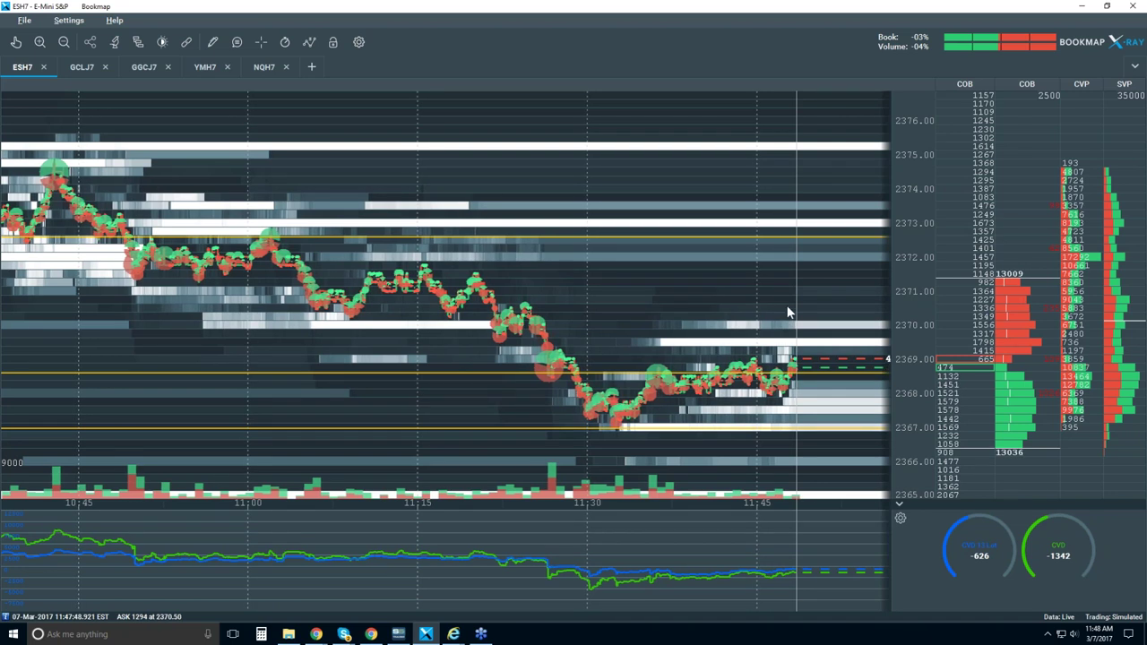
# Open the API add-ons configuration for ESH7 and show the Chase add-on's settings.
pyautogui.click(139, 45)
pyautogui.moveTo(525, 134); pyautogui.dragTo(358, 115)
pyautogui.click(295, 154)
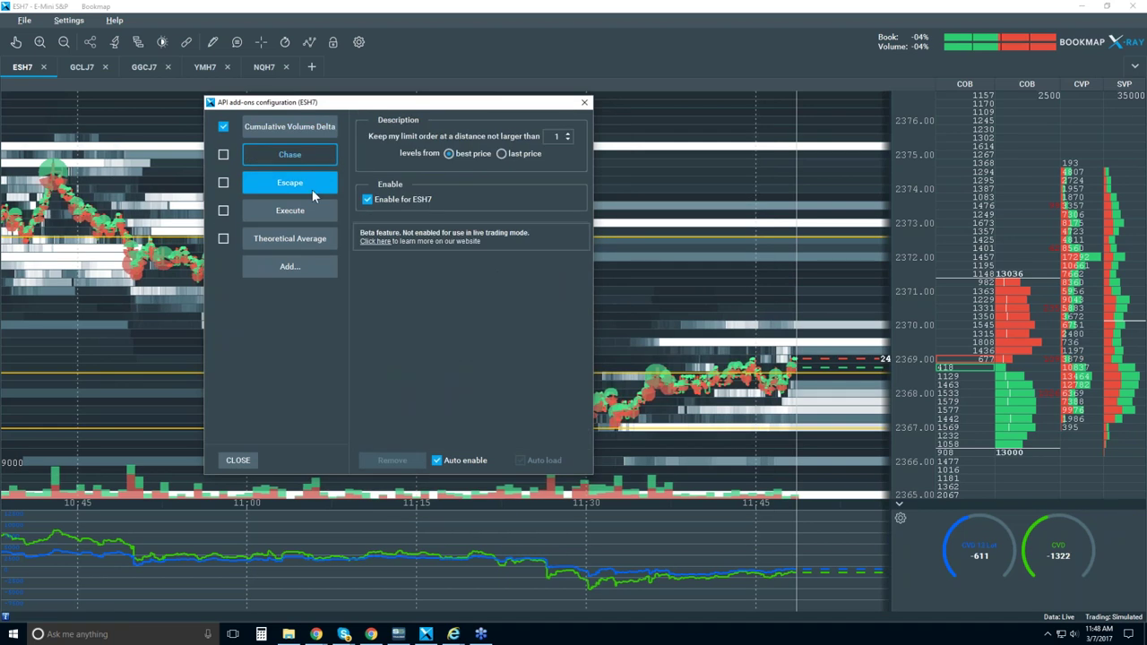
# Show the settings of the Escape and Execute add-ons for ESH7, and close the add-ons configuration.
pyautogui.click(312, 186)
pyautogui.click(315, 213)
pyautogui.moveTo(461, 110); pyautogui.dragTo(435, 105)
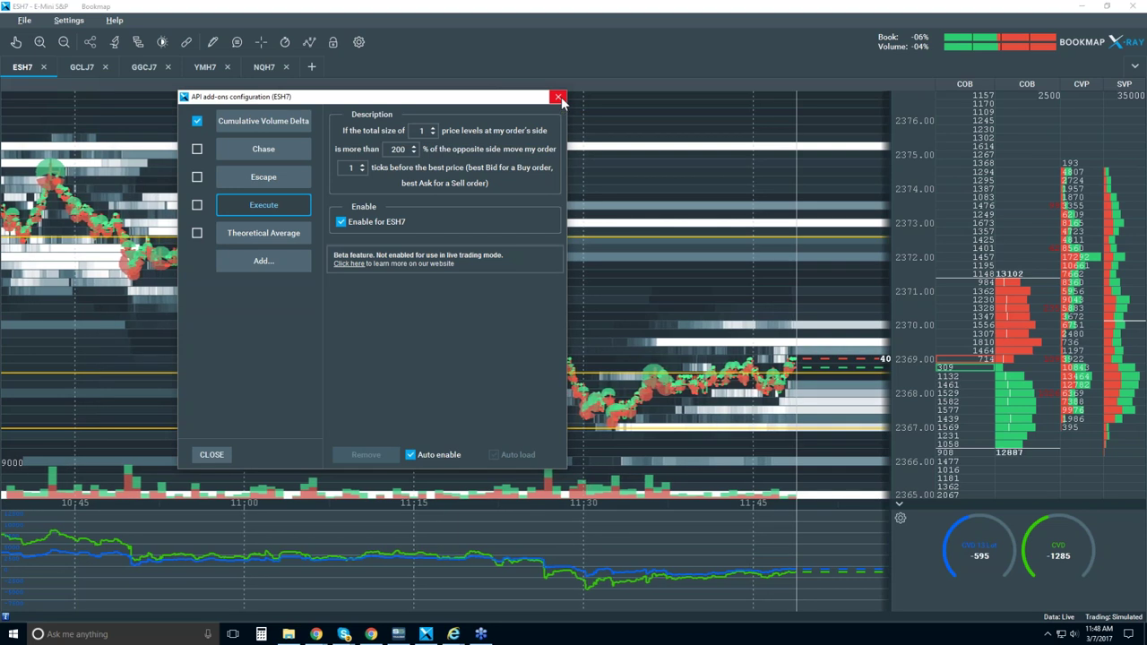
pyautogui.click(558, 97)
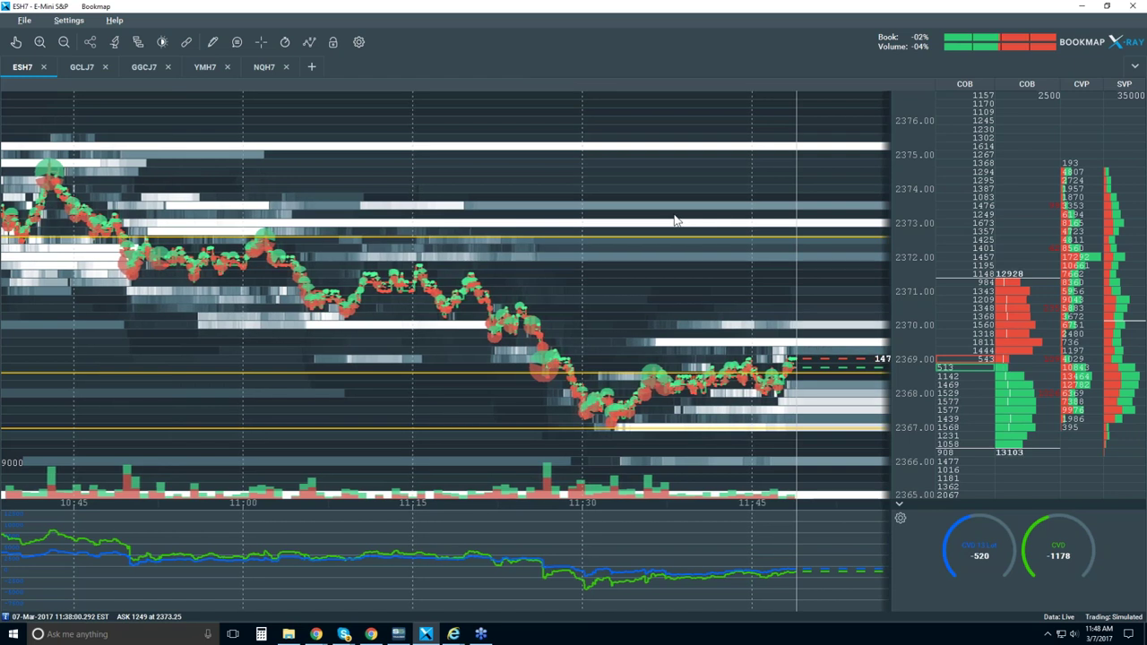
# Examine the price's rise into the 2369.50 offers at close range and against the whole session since 09:30.
pyautogui.scroll(3, 675, 220)
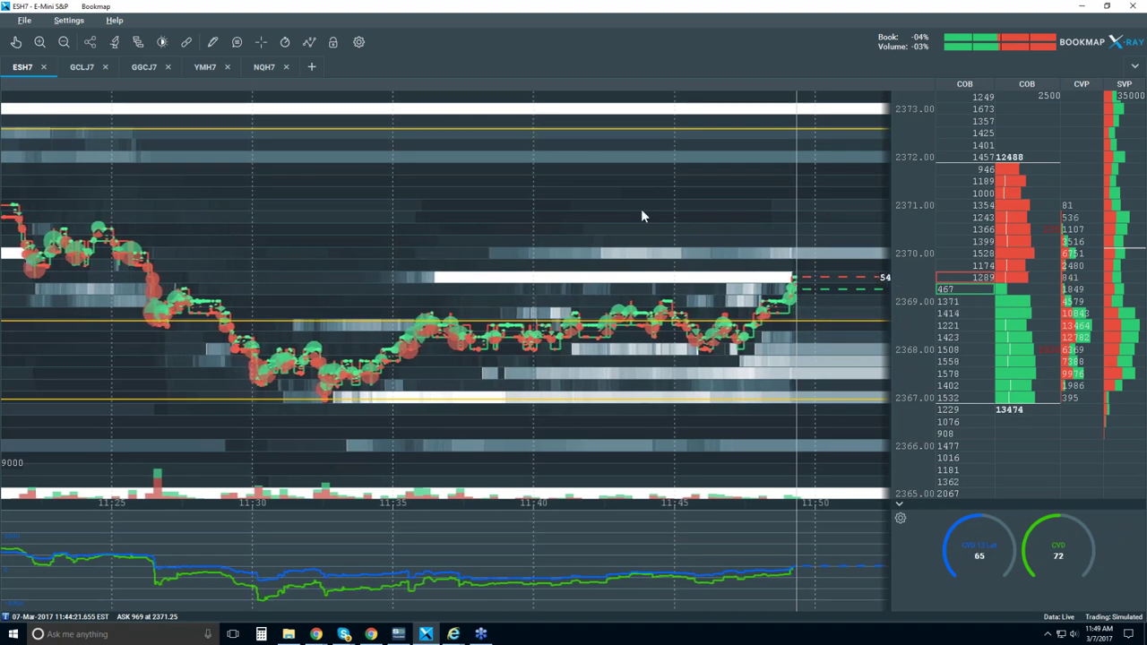
pyautogui.scroll(-3, 641, 211)
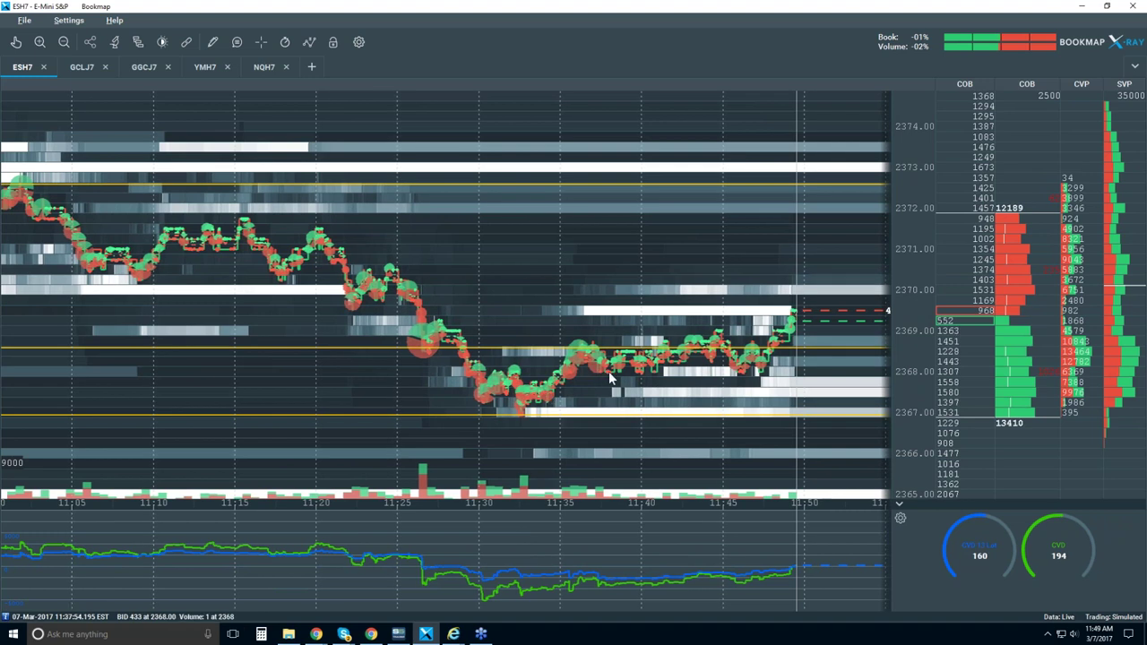
pyautogui.scroll(-3, 639, 355)
pyautogui.scroll(-4, 638, 352)
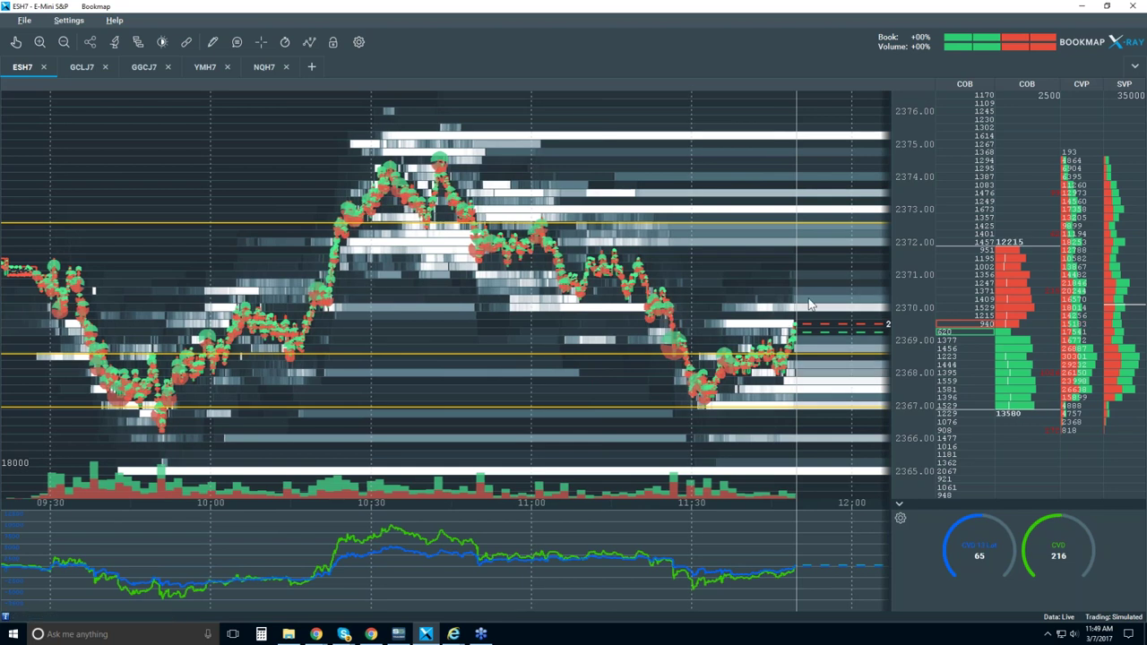
pyautogui.scroll(5, 792, 301)
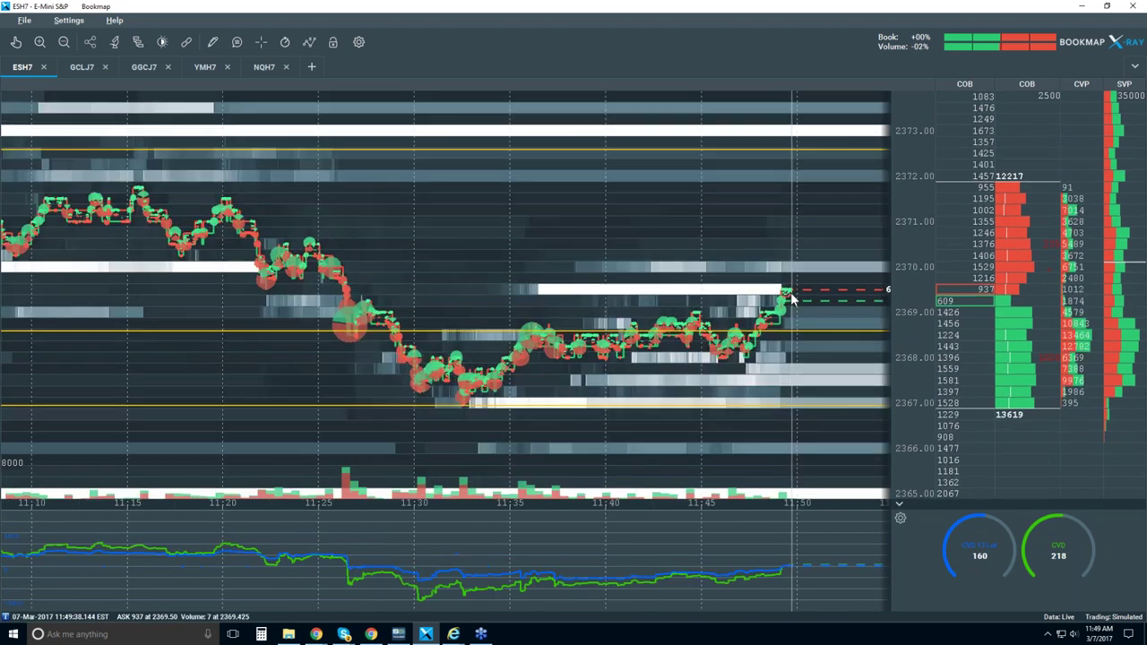
pyautogui.scroll(-3, 790, 298)
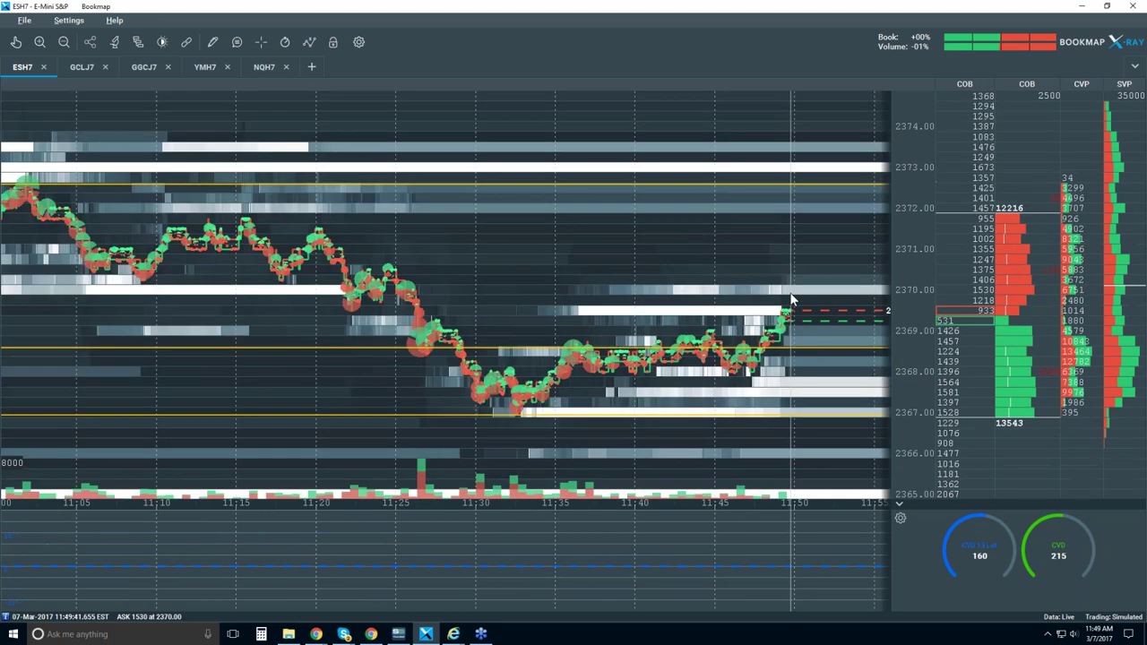
pyautogui.scroll(-5, 790, 298)
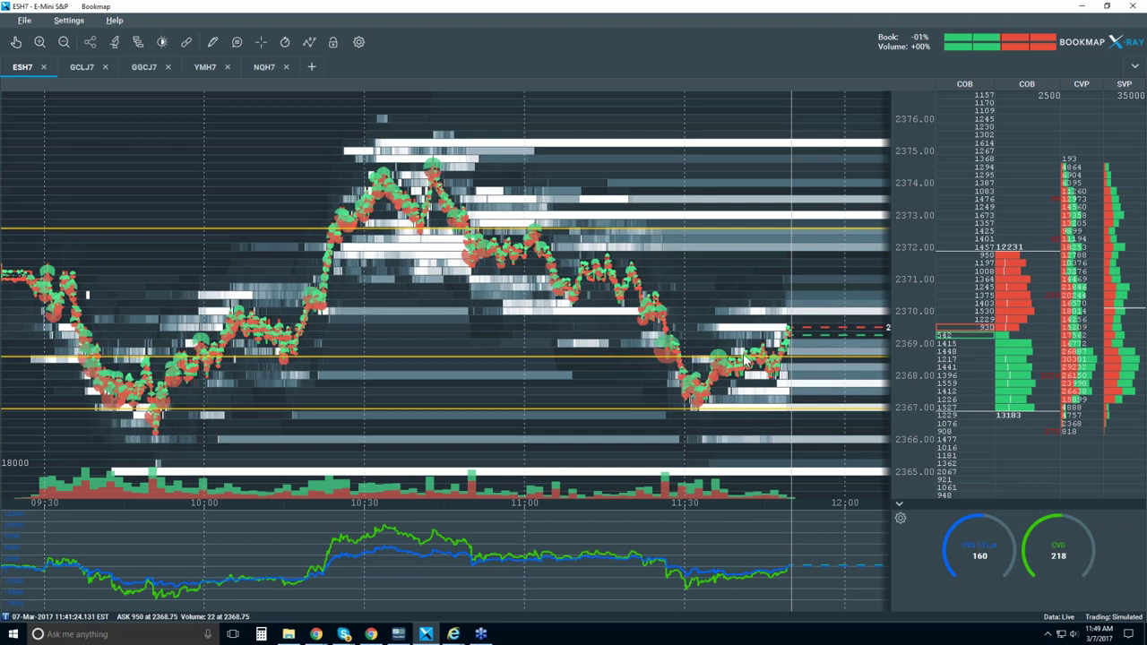
# Inspect the trading at 2369.50 near 11:50 and the offers above it up to 2370.50 in the context of the earlier decline.
pyautogui.scroll(2, 748, 351)
pyautogui.scroll(1, 744, 342)
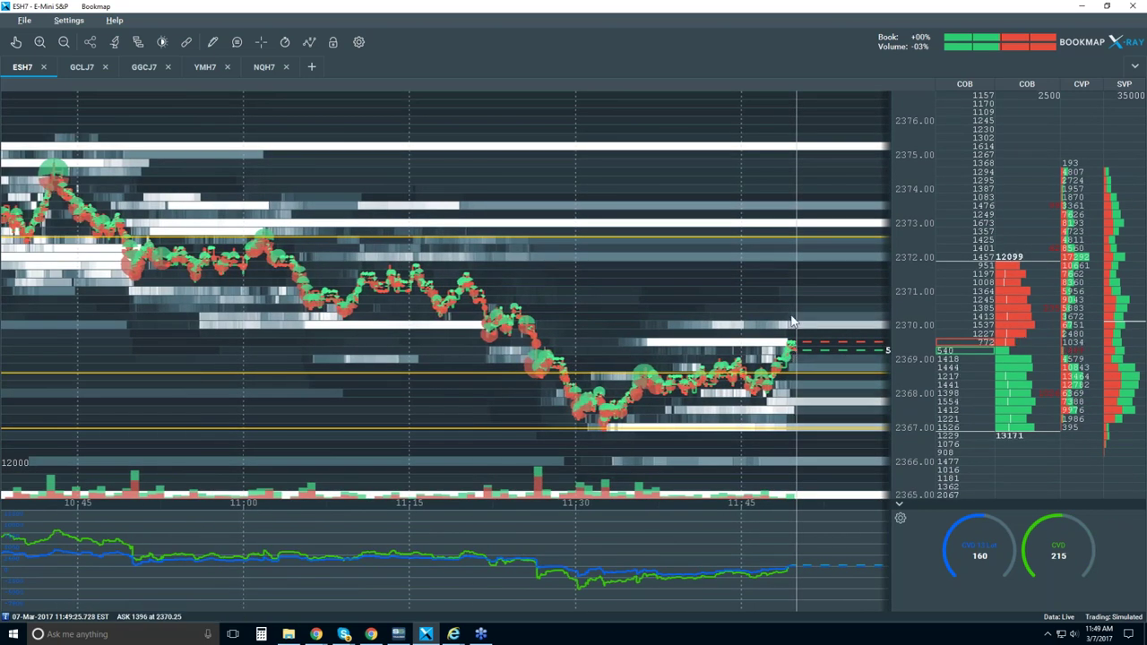
pyautogui.scroll(1, 789, 315)
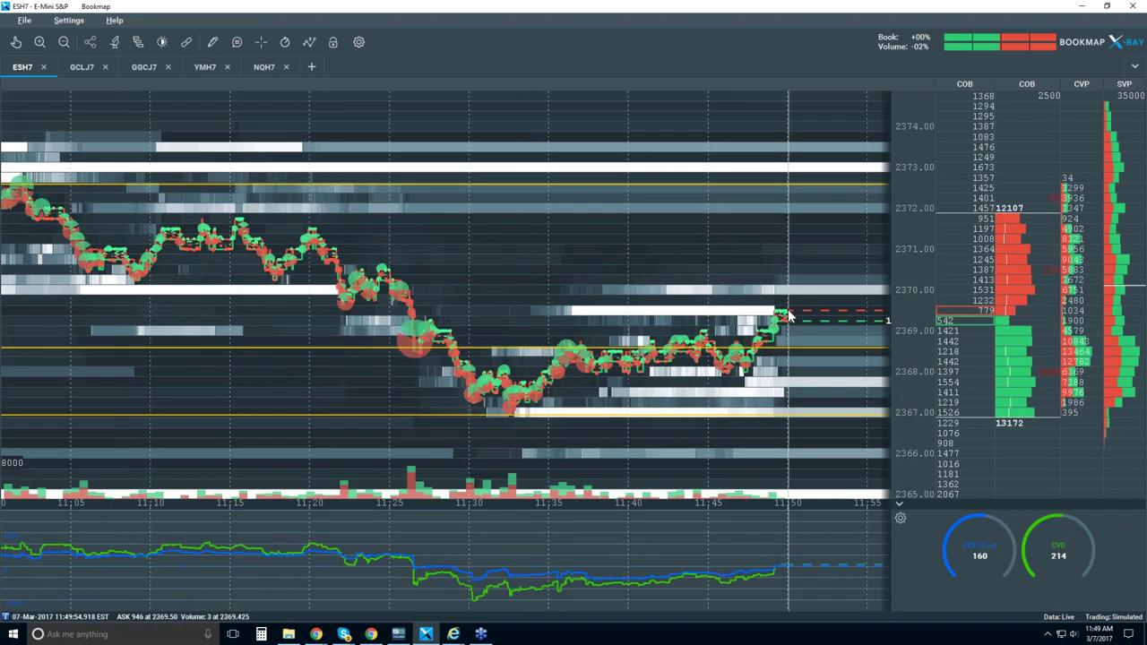
pyautogui.scroll(-2, 789, 314)
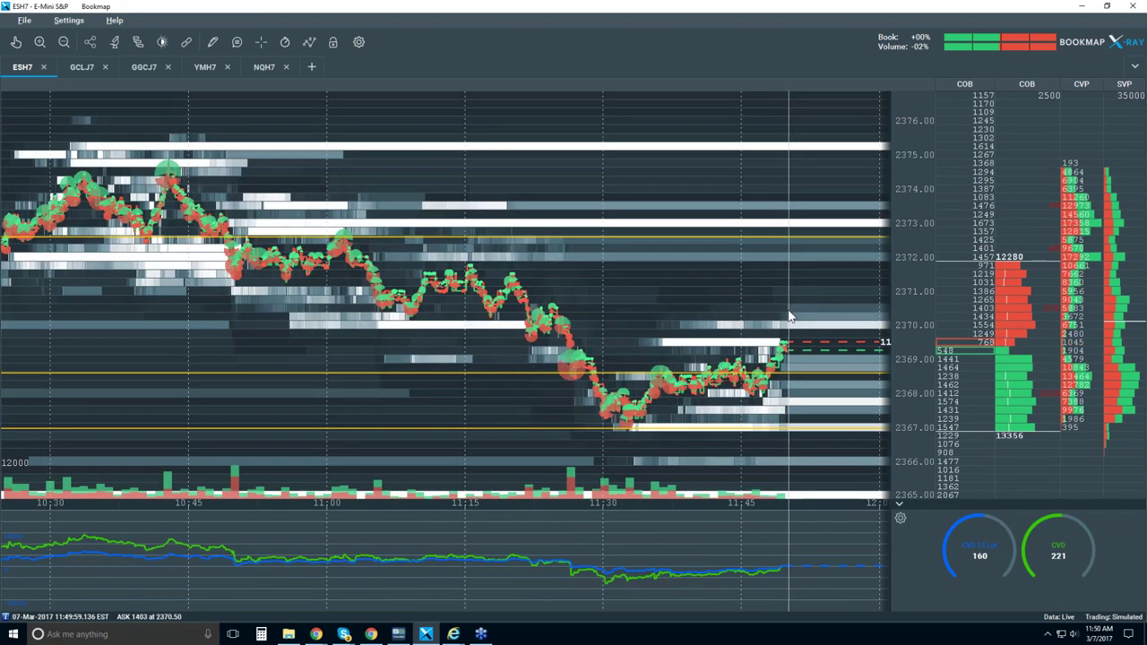
pyautogui.scroll(-2, 789, 316)
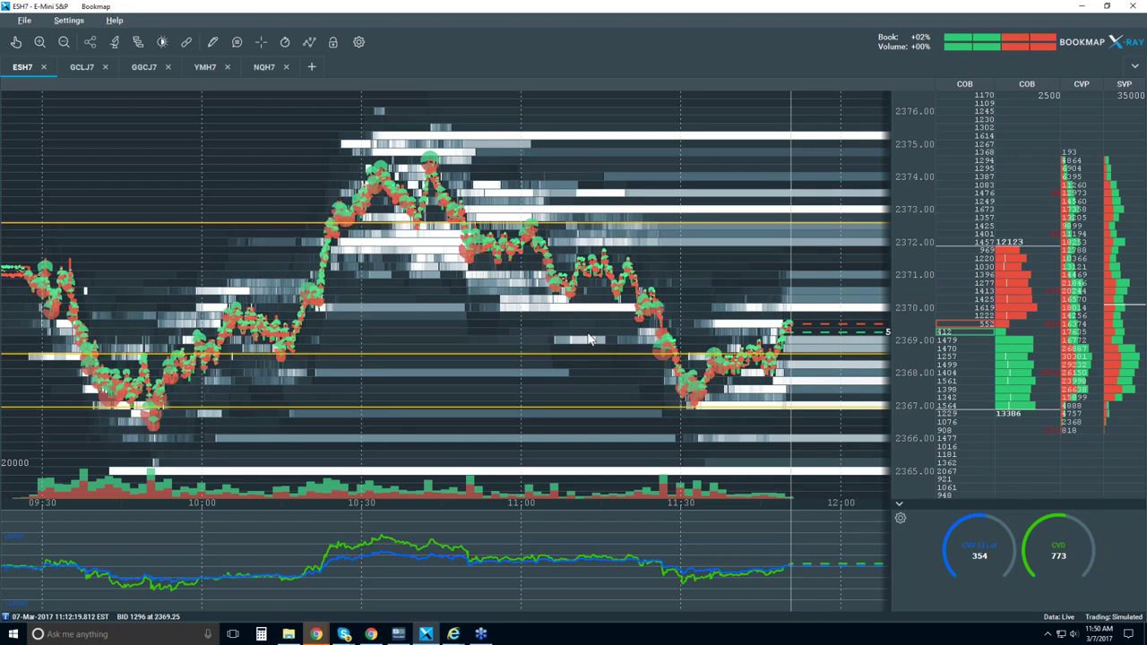
# Reopen the ESH7 API add-ons configuration to show the Cumulative Volume Delta settings for CVD 13 Lot, and close it.
pyautogui.click(139, 42)
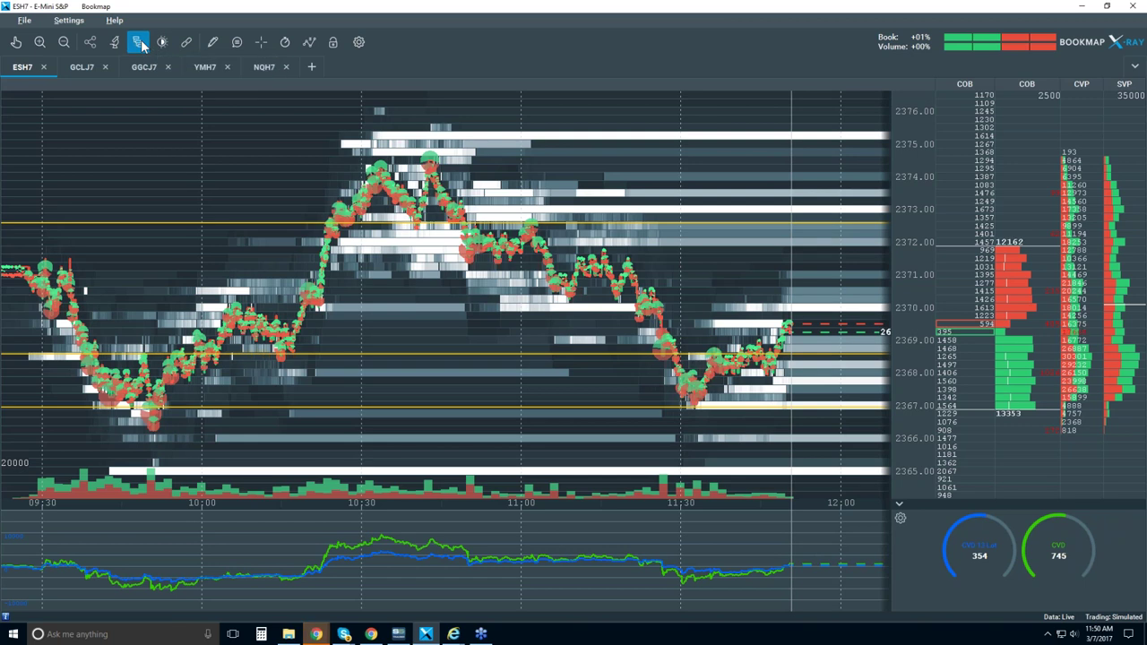
pyautogui.click(498, 163)
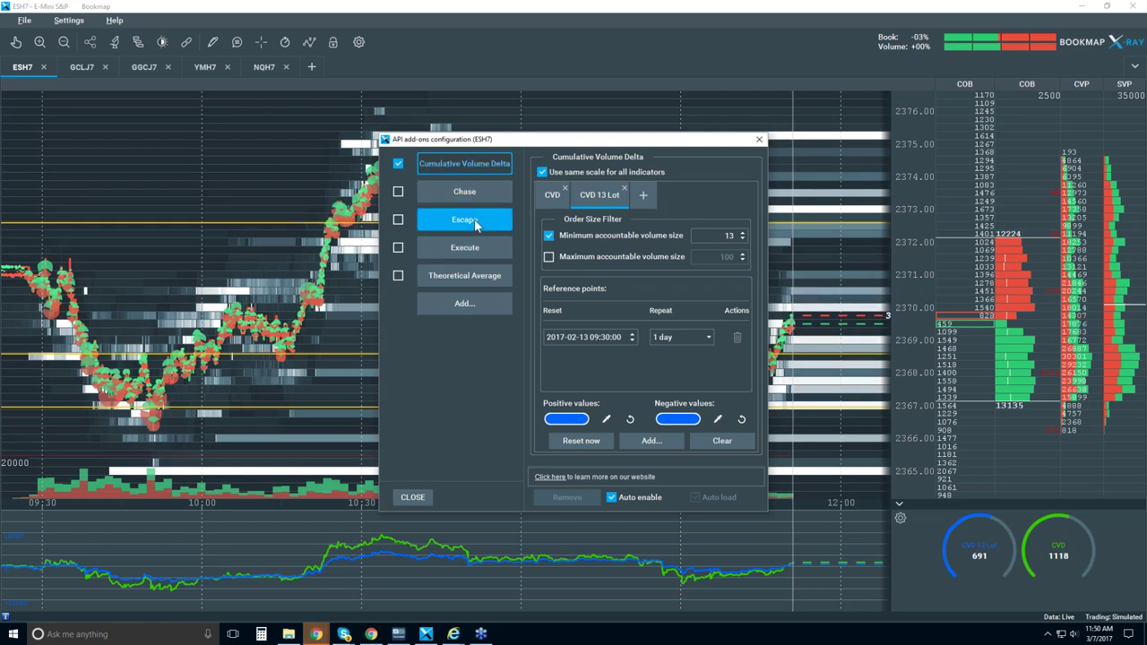
pyautogui.click(759, 141)
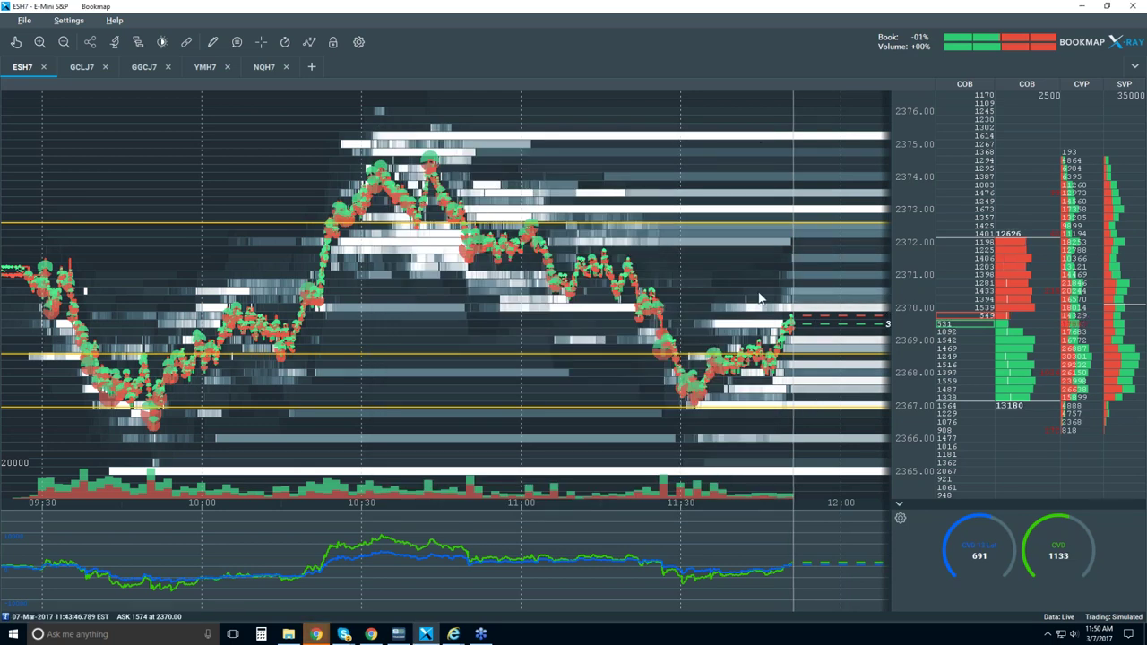
# Compare the 11:50 move toward 2370.00 and its pullback with the heatmap liquidity, volume profile and CVD of the whole session.
pyautogui.scroll(5, 776, 315)
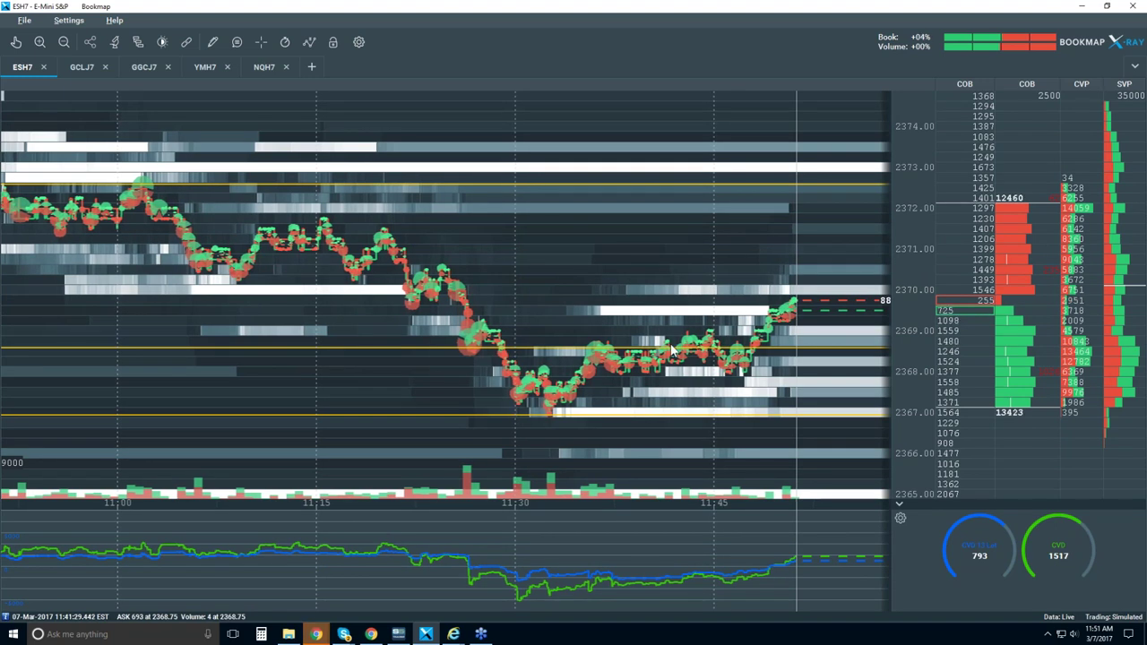
pyautogui.scroll(-2, 670, 347)
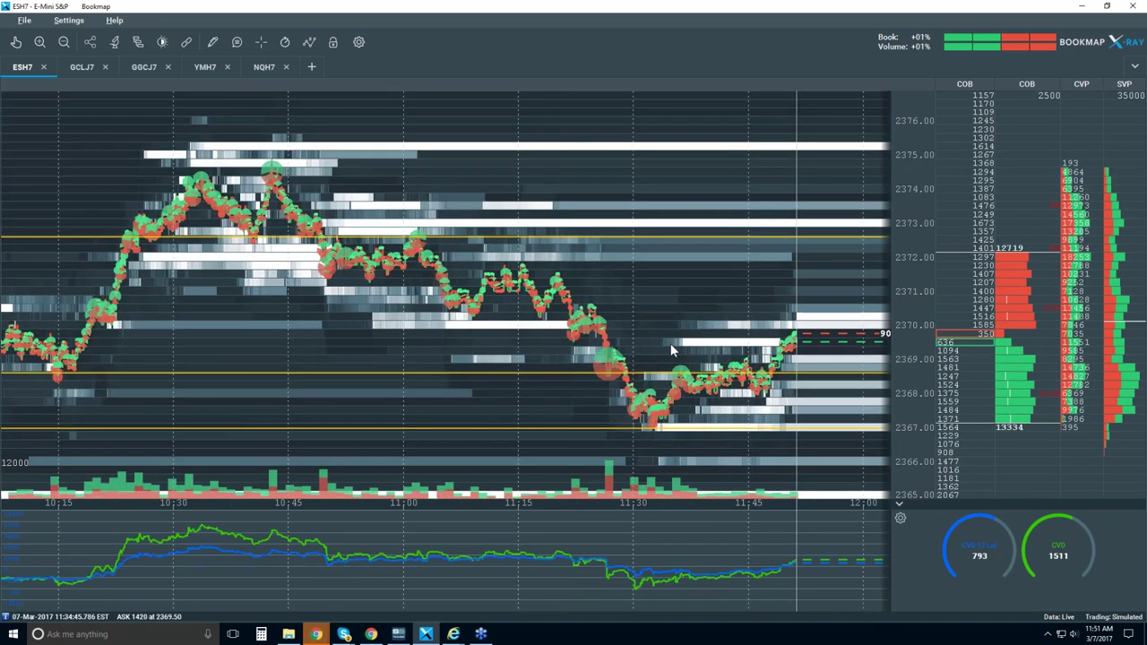
pyautogui.scroll(-2, 671, 345)
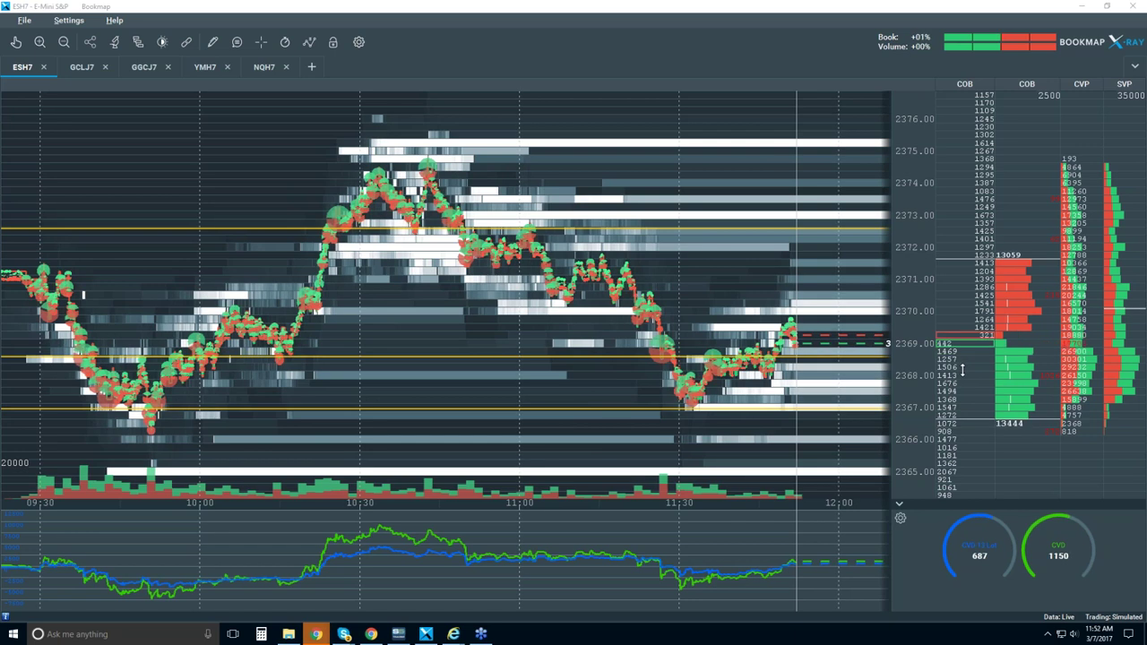
pyautogui.scroll(5, 752, 325)
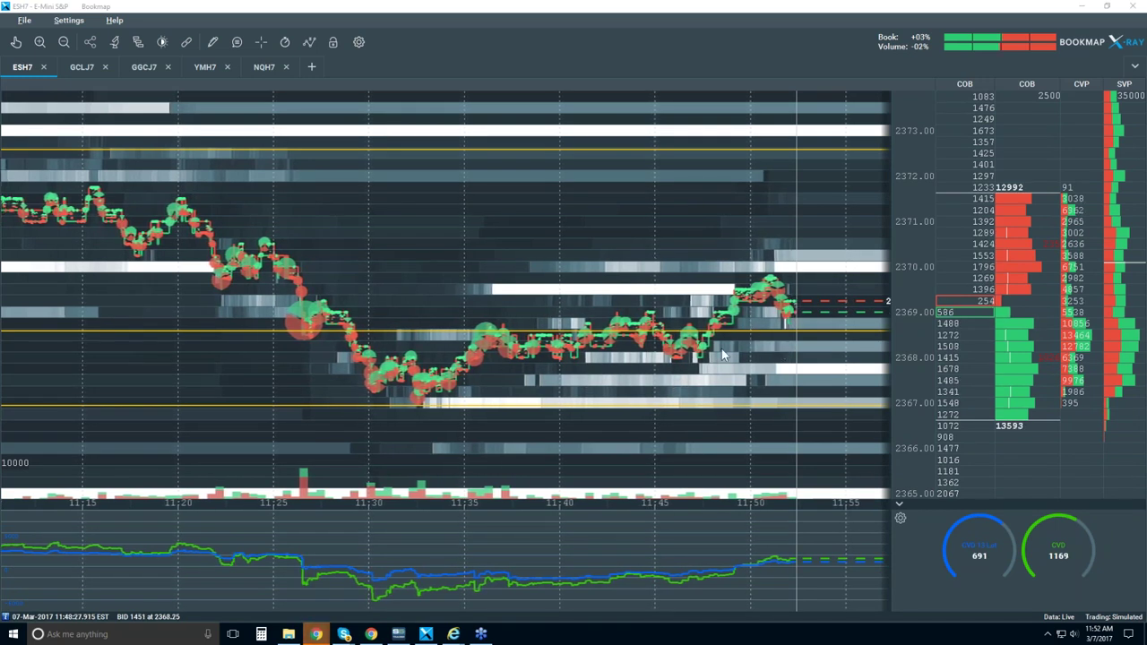
pyautogui.scroll(-1, 722, 356)
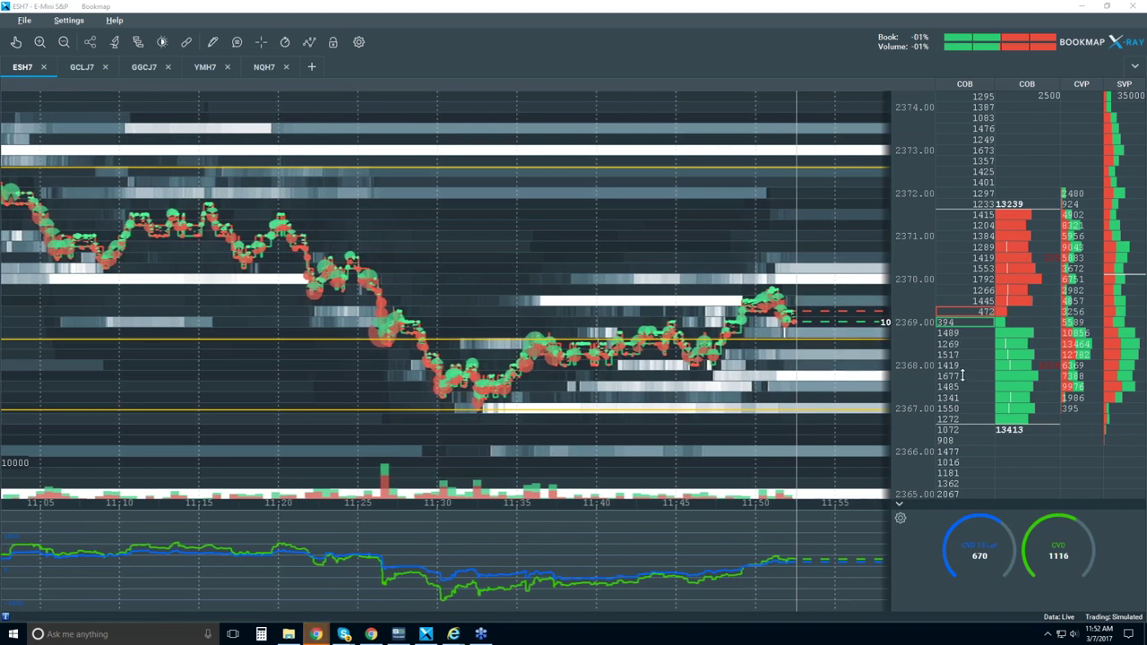
pyautogui.scroll(-4, 639, 257)
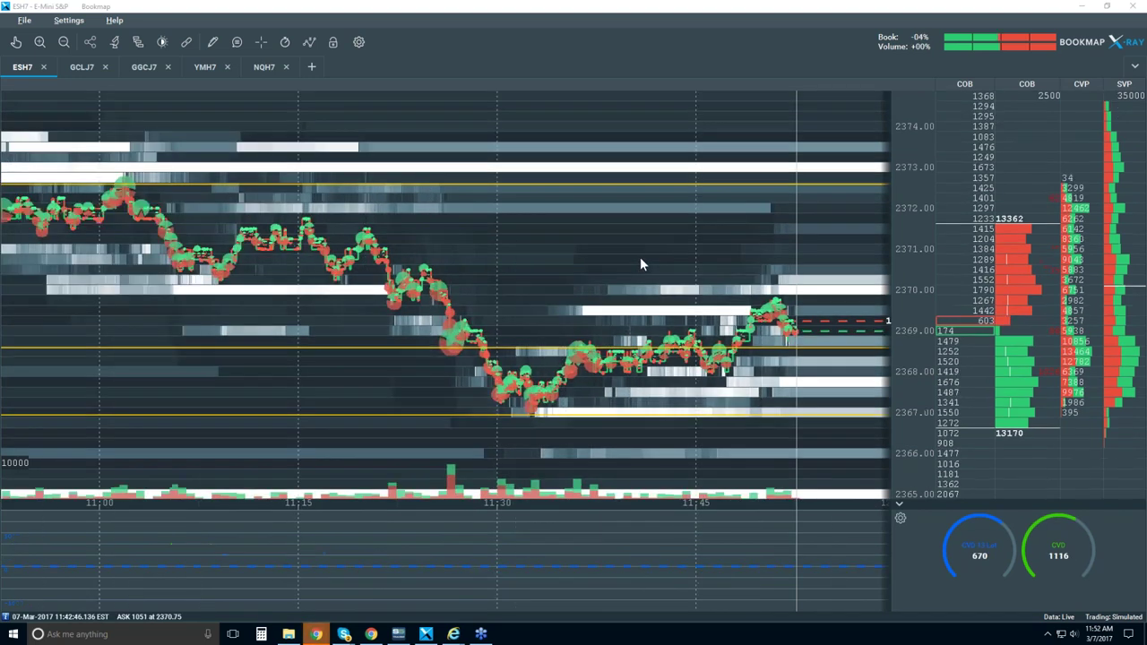
pyautogui.scroll(-1, 640, 257)
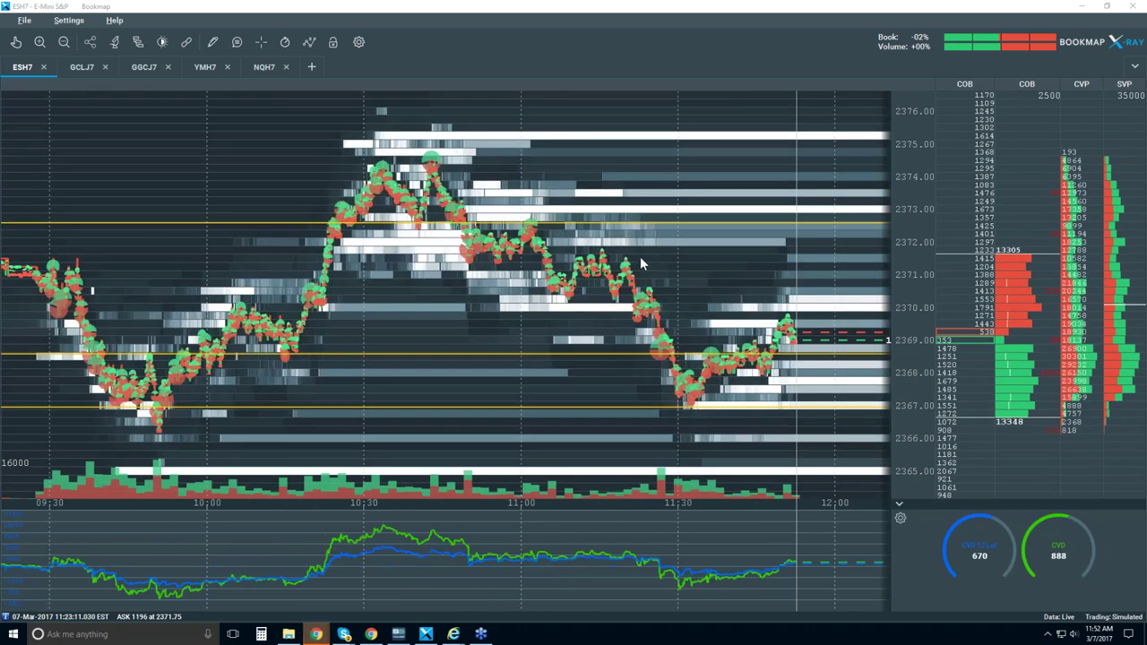